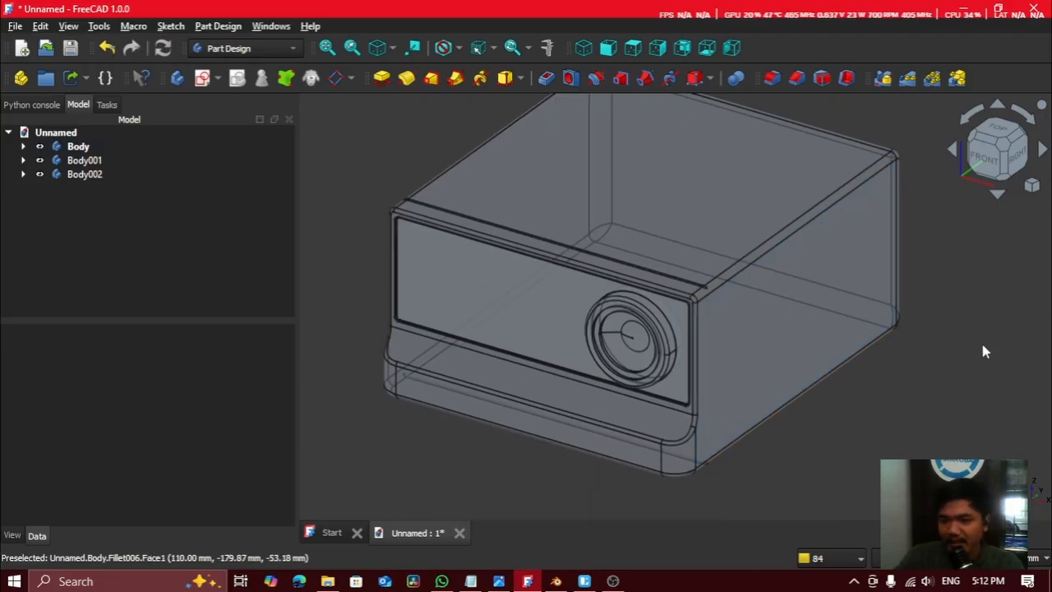
Step: Examine the finished projector model's right side, front and top from several angles
{"action": "left_click", "coordinate": [822, 328]}
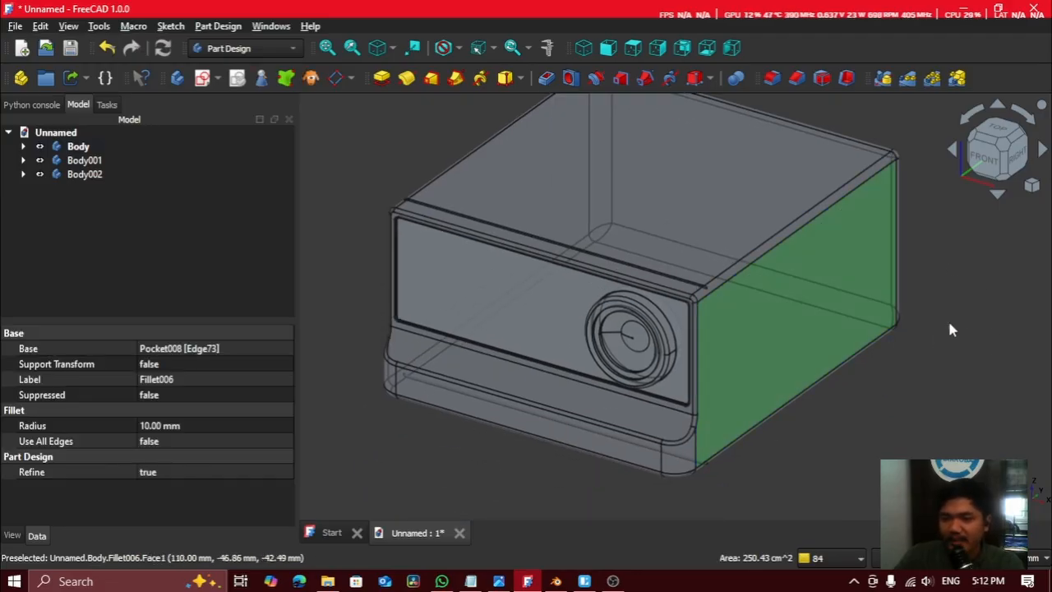
{"action": "left_click", "coordinate": [828, 311]}
{"action": "scroll", "coordinate": [959, 353], "scroll_direction": "up", "scroll_amount": 1}
{"action": "middle_click_drag", "start_coordinate": [958, 335], "coordinate": [839, 297]}
{"action": "left_click", "coordinate": [1013, 151]}
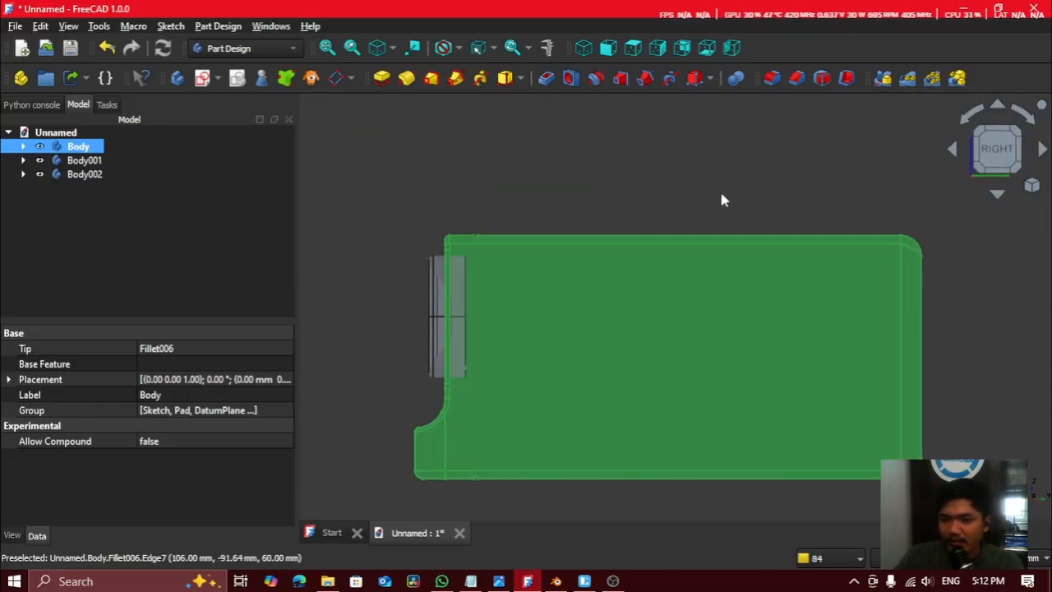
{"action": "middle_click_drag", "start_coordinate": [721, 199], "coordinate": [777, 320]}
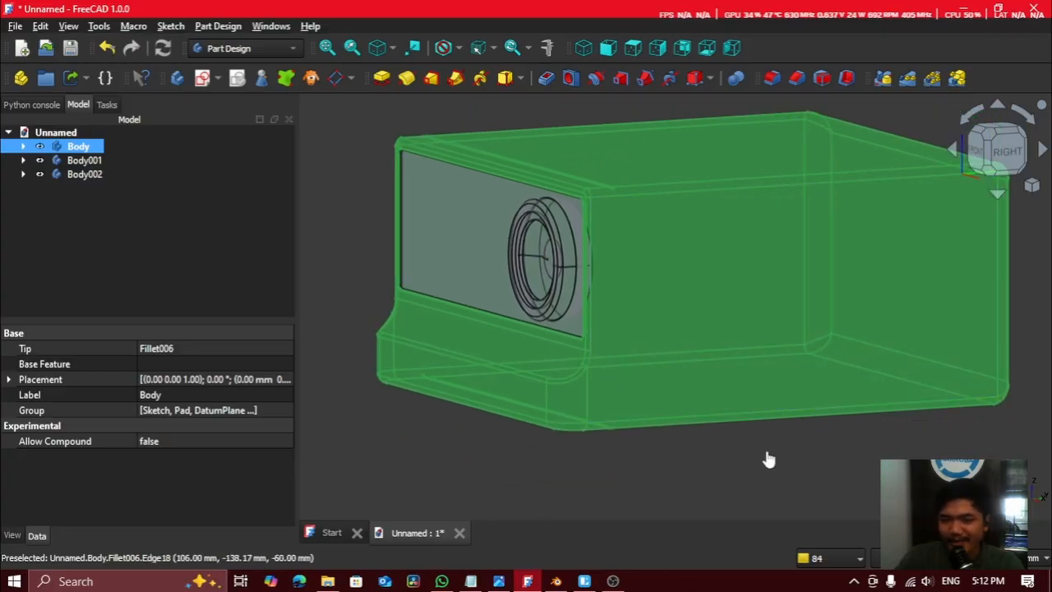
{"action": "left_click", "coordinate": [928, 437]}
{"action": "middle_click_drag", "start_coordinate": [773, 312], "coordinate": [686, 265]}
{"action": "double_click", "coordinate": [686, 261]}
{"action": "left_click", "coordinate": [828, 171]}
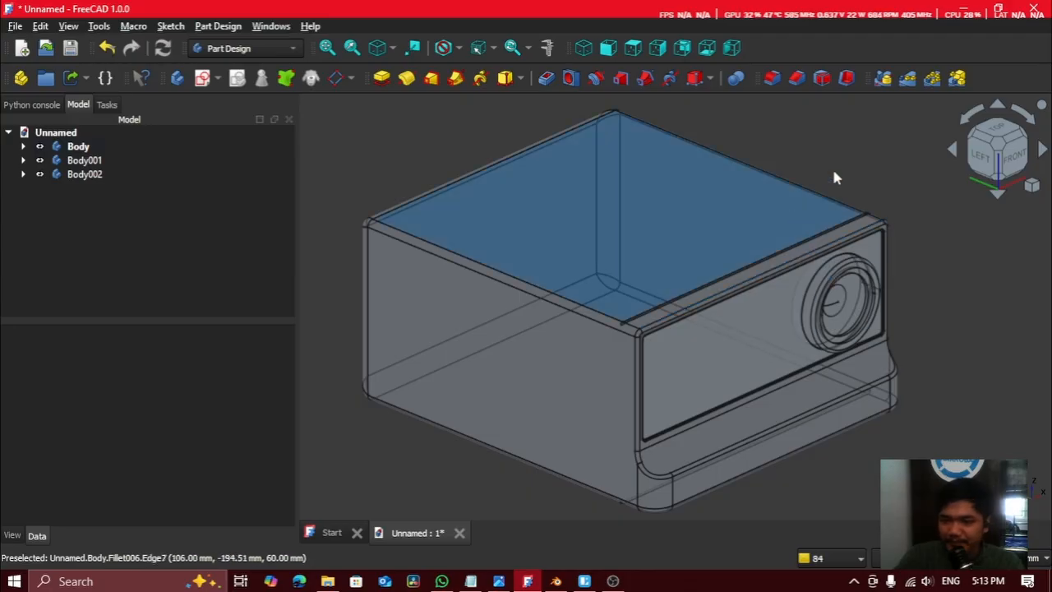
Step: Create a new empty document and set it to the Part Design workbench
{"action": "left_click", "coordinate": [41, 28]}
{"action": "left_click", "coordinate": [33, 42]}
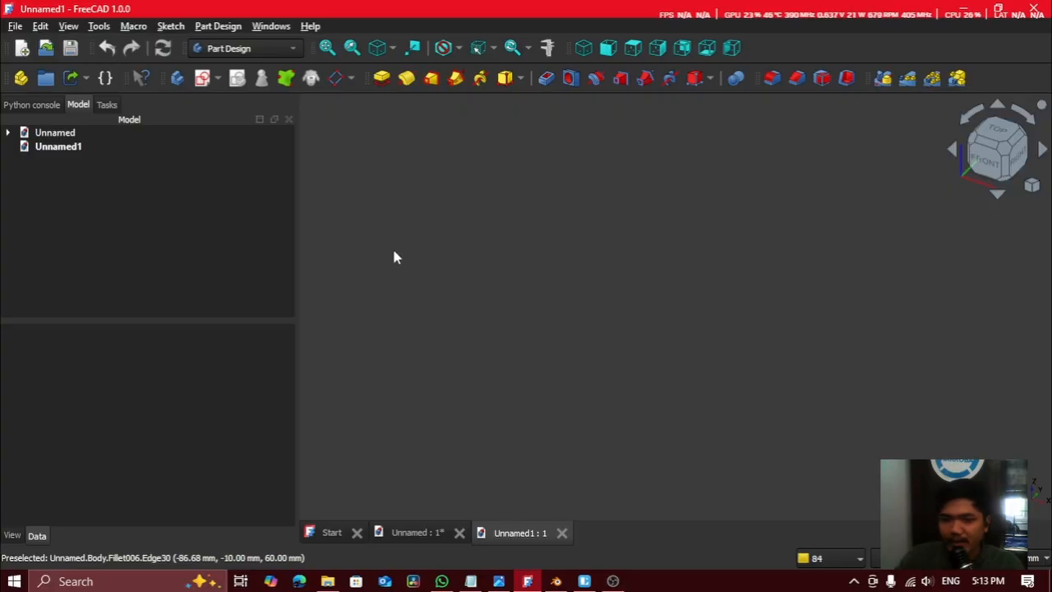
{"action": "left_click", "coordinate": [231, 48]}
{"action": "left_click", "coordinate": [469, 230]}
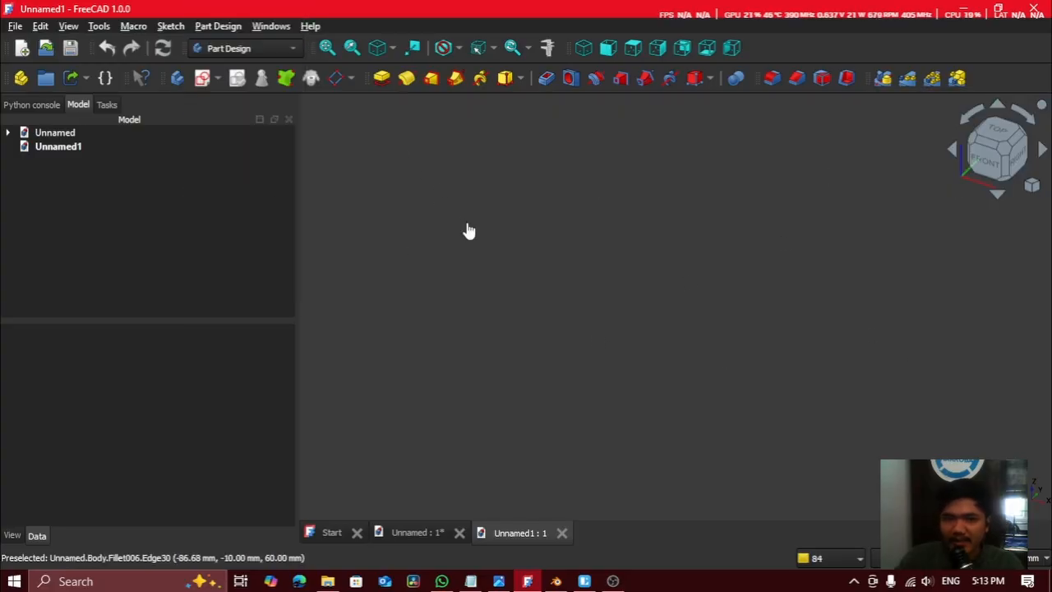
{"action": "left_click", "coordinate": [230, 48]}
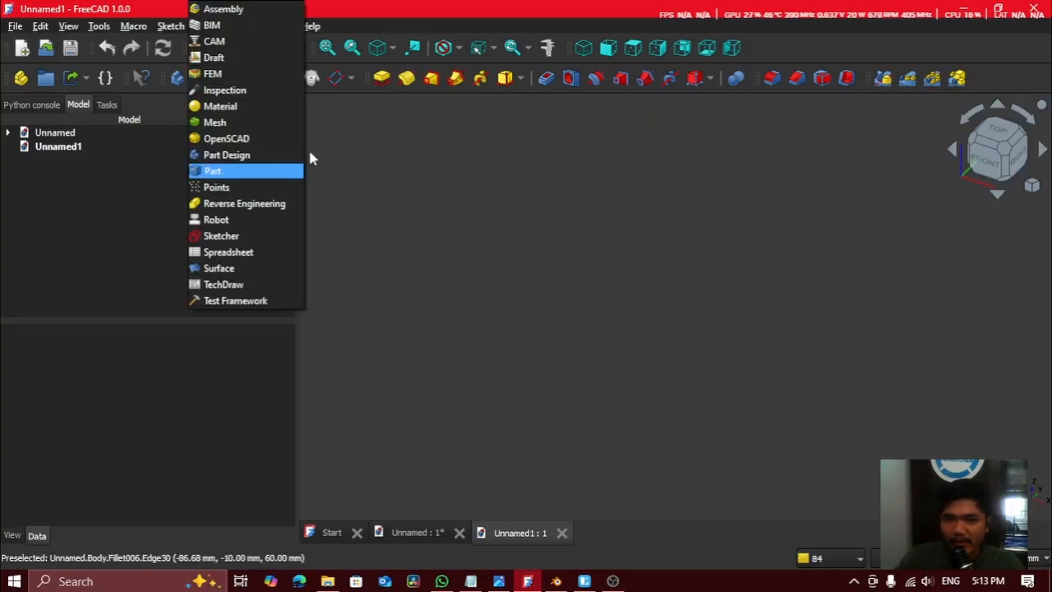
{"action": "left_click", "coordinate": [489, 197]}
{"action": "left_click", "coordinate": [235, 48]}
{"action": "left_click", "coordinate": [234, 154]}
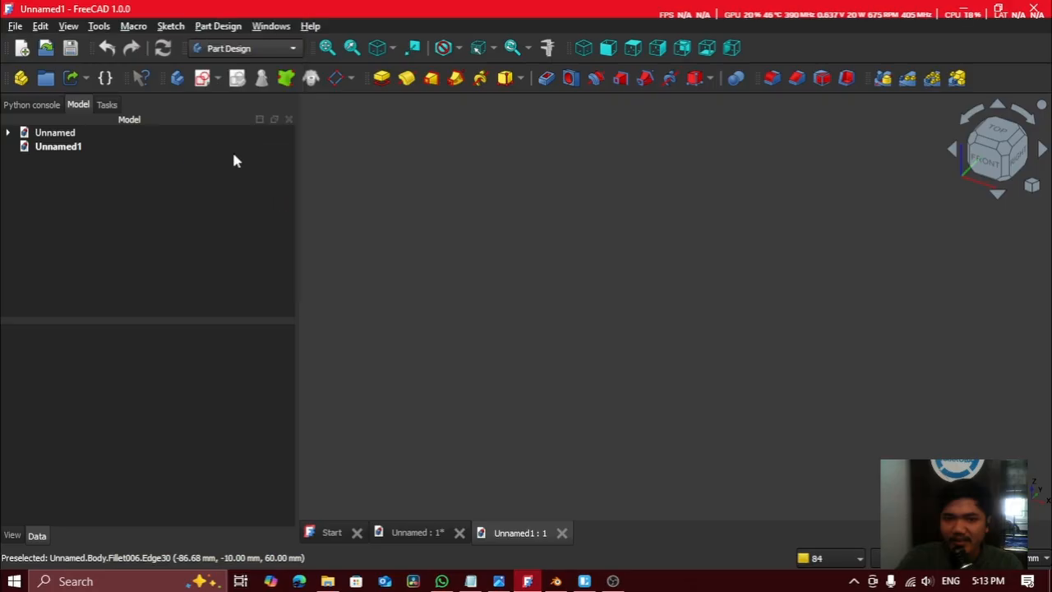
Step: Sketch a 220 × 120 mm rectangle centred on the origin of the XZ plane and close the sketch
{"action": "left_click", "coordinate": [202, 78]}
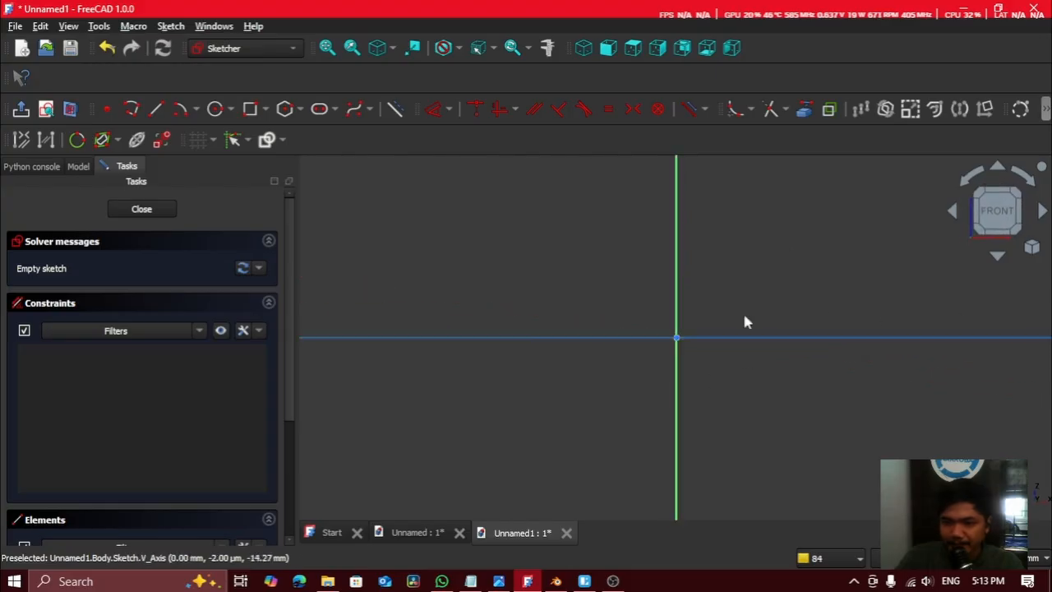
{"action": "left_click", "coordinate": [266, 109]}
{"action": "left_click", "coordinate": [337, 150]}
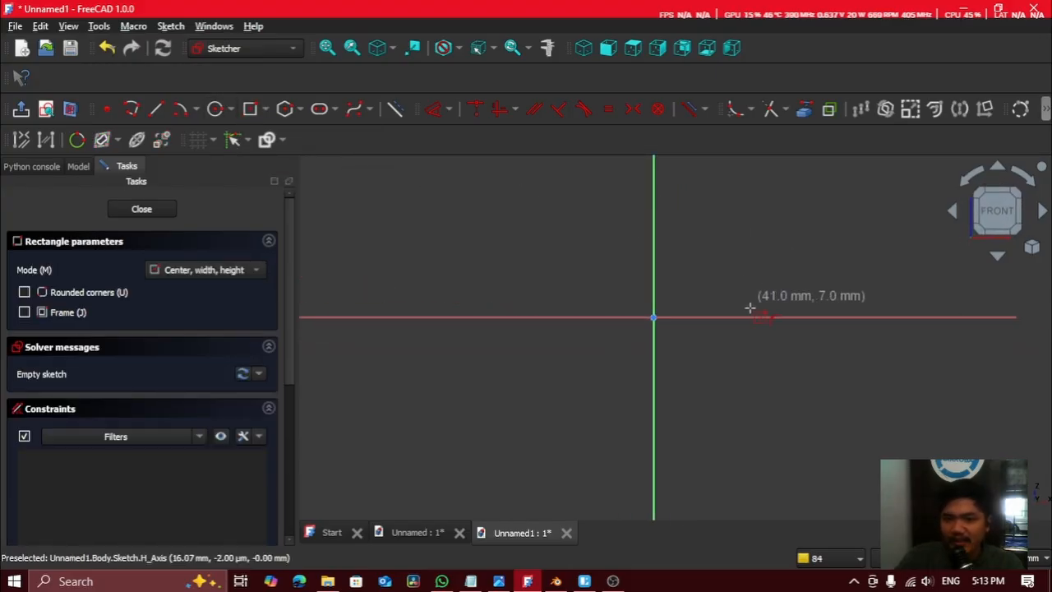
{"action": "left_click", "coordinate": [653, 318]}
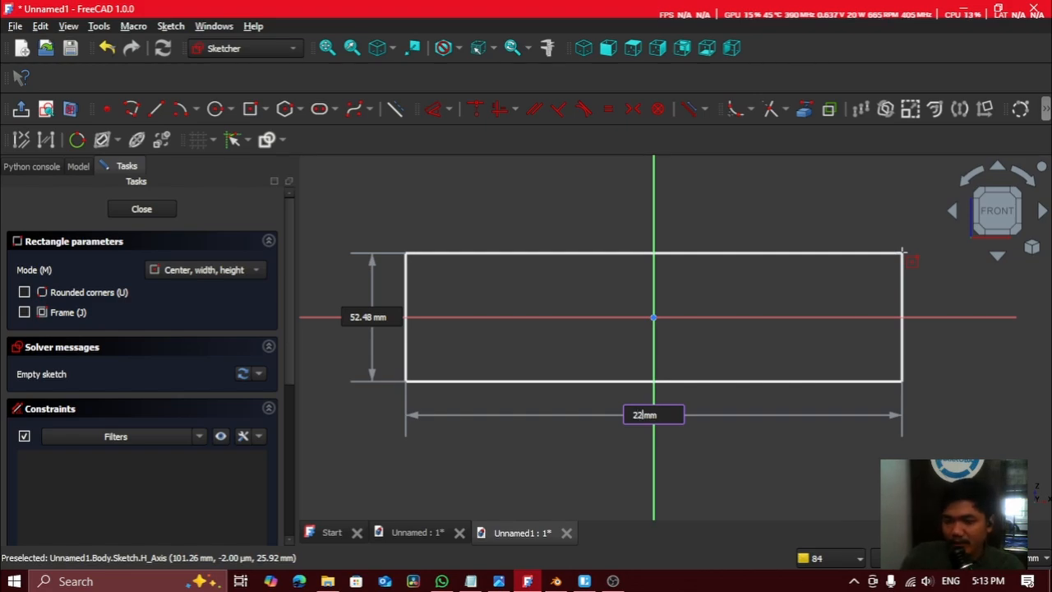
{"action": "key", "text": "Tab"}
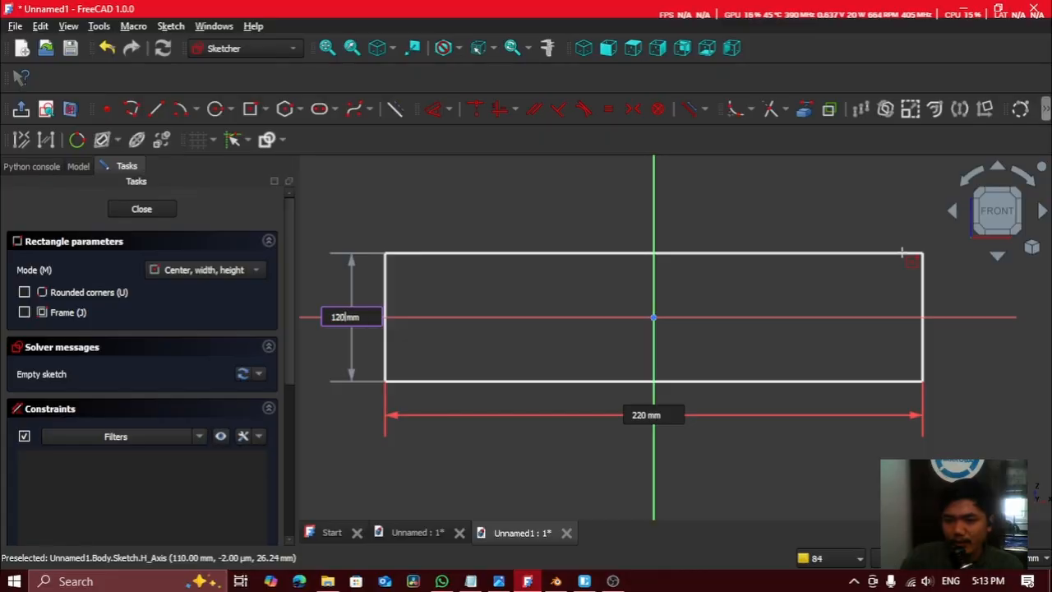
{"action": "key", "text": "Return"}
{"action": "scroll", "coordinate": [885, 249], "scroll_direction": "down", "scroll_amount": 4}
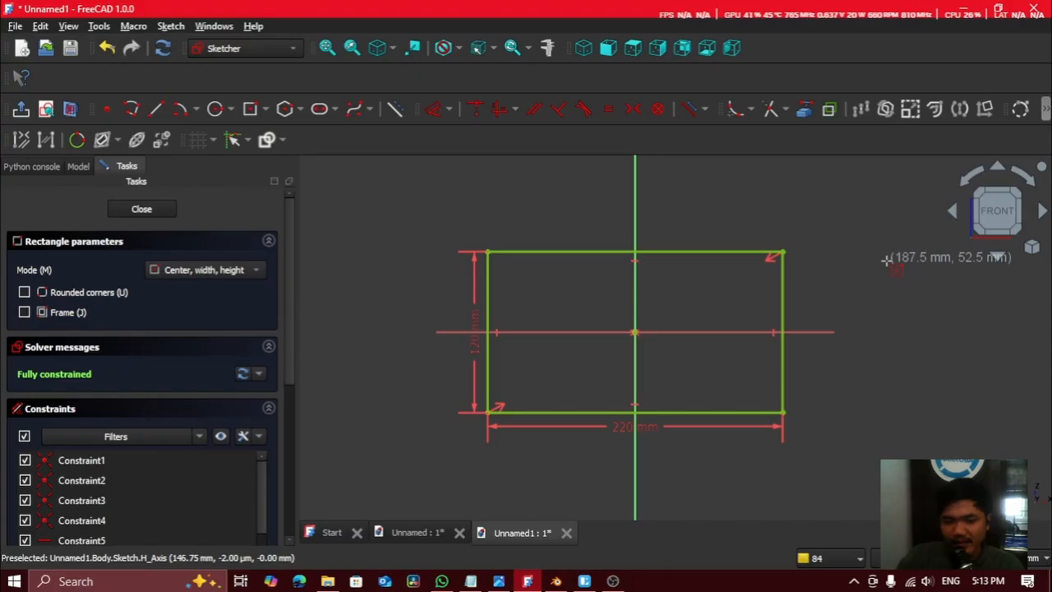
{"action": "mouse_move", "coordinate": [851, 271]}
{"action": "middle_mouse_down"}
{"action": "mouse_move", "coordinate": [814, 277]}
{"action": "mouse_move", "coordinate": [816, 331]}
{"action": "mouse_move", "coordinate": [793, 342]}
{"action": "middle_mouse_up"}
{"action": "scroll", "coordinate": [667, 339], "scroll_direction": "up", "scroll_amount": 2}
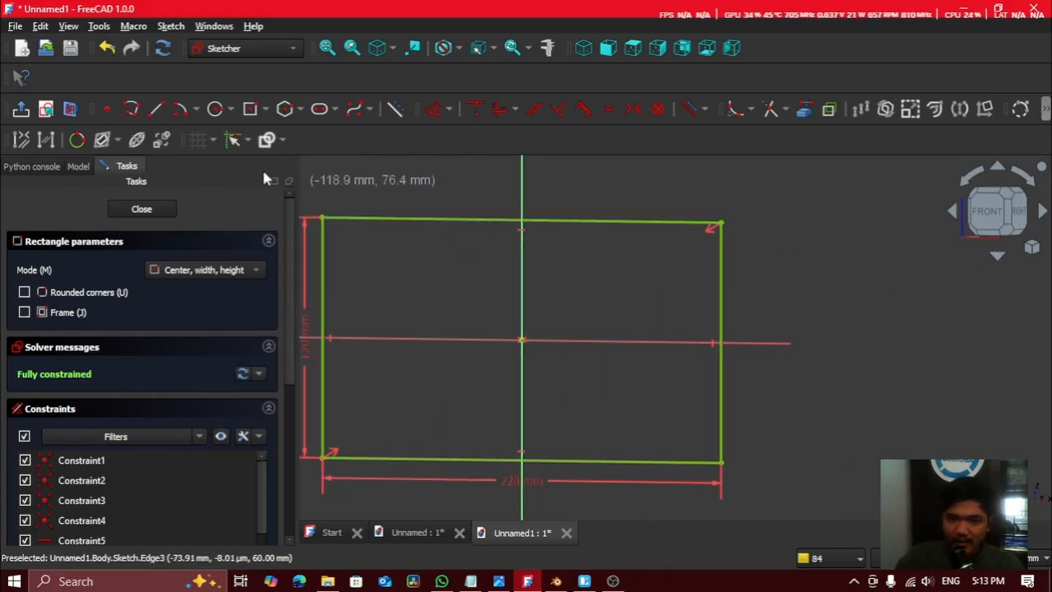
{"action": "key", "text": "Escape"}
{"action": "scroll", "coordinate": [613, 303], "scroll_direction": "down", "scroll_amount": 3}
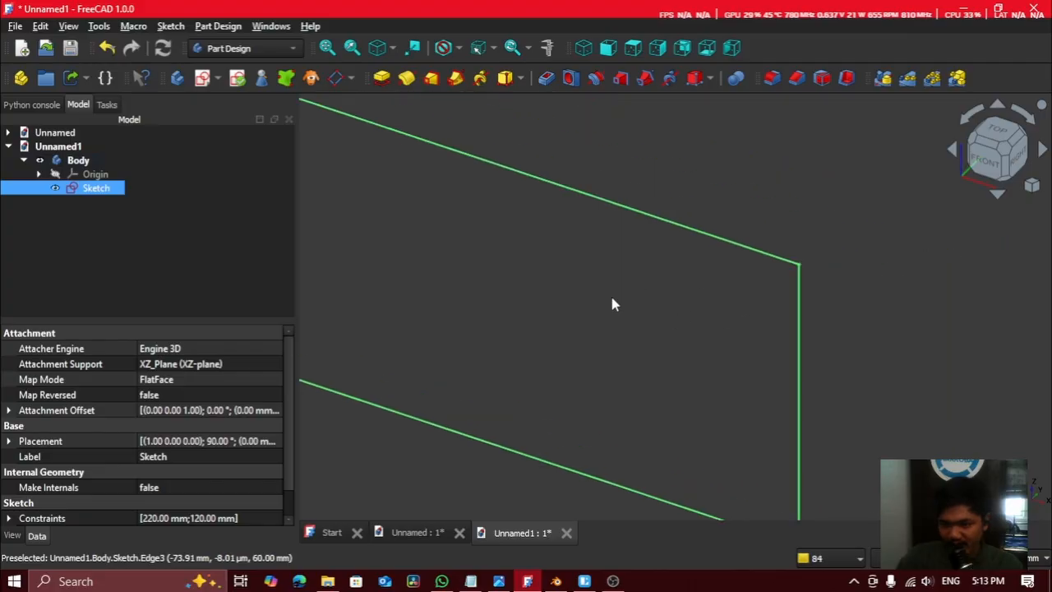
Step: Pad the rectangle sketch to a length of 250 mm, checking the depth against the finished projector model
{"action": "middle_click_drag", "start_coordinate": [734, 190], "coordinate": [692, 226]}
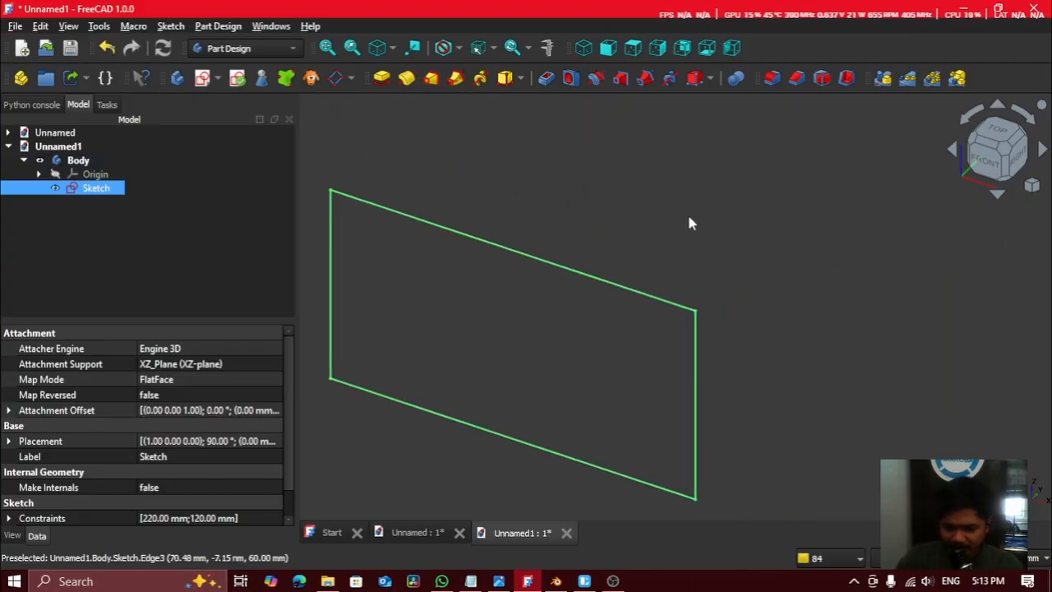
{"action": "scroll", "coordinate": [711, 228], "scroll_direction": "down", "scroll_amount": 1}
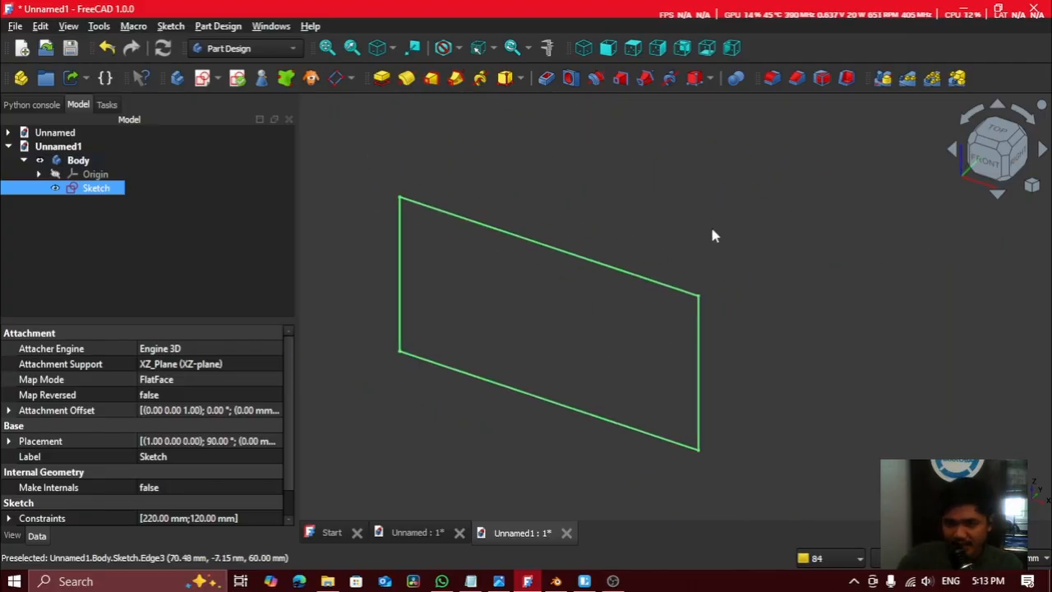
{"action": "middle_click_drag", "start_coordinate": [613, 194], "coordinate": [585, 207]}
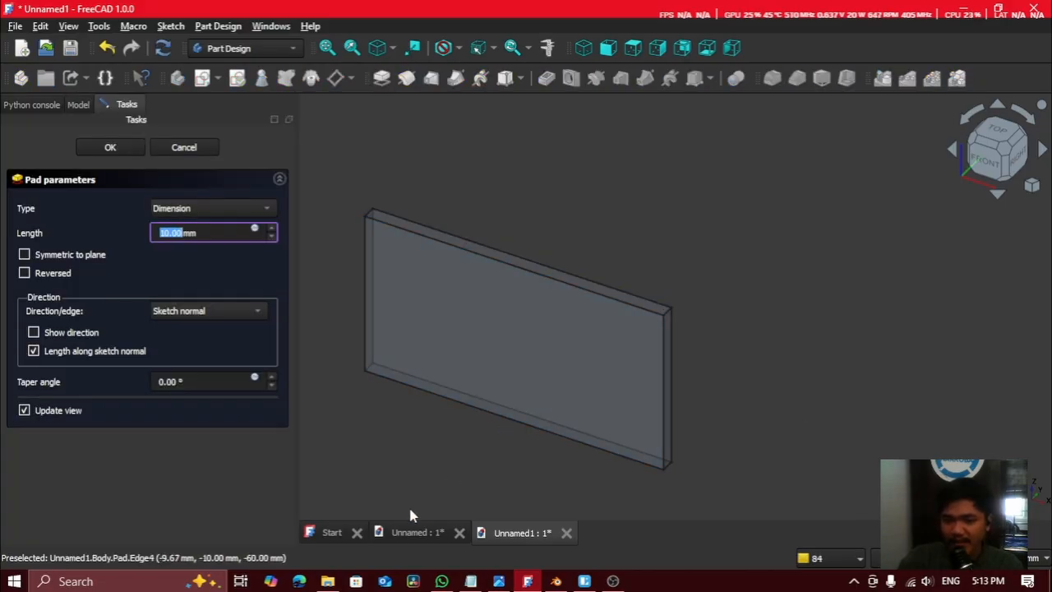
{"action": "left_click", "coordinate": [415, 531]}
{"action": "middle_click_drag", "start_coordinate": [686, 319], "coordinate": [722, 382]}
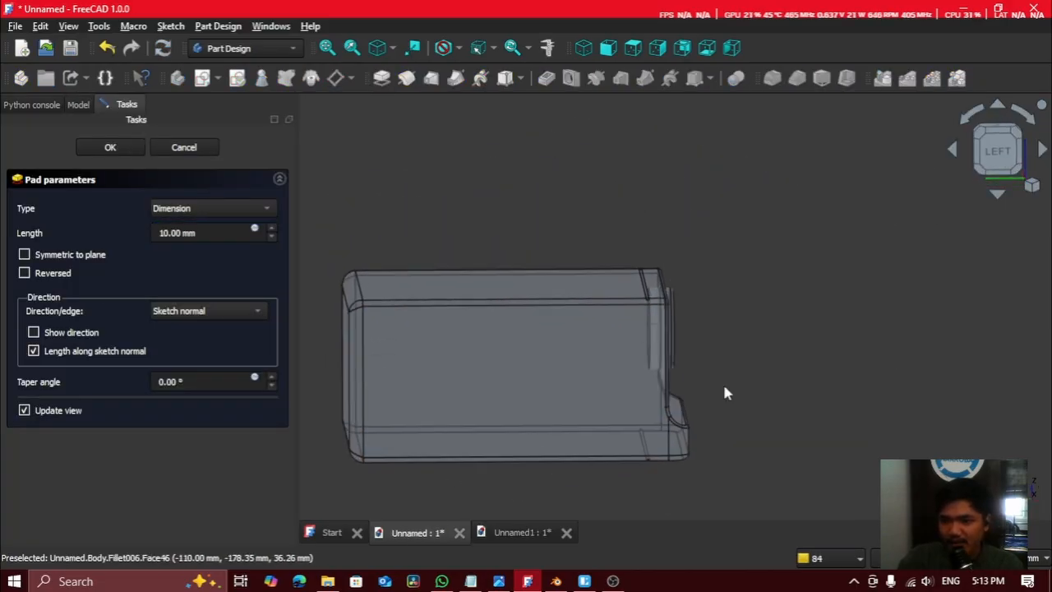
{"action": "left_click", "coordinate": [526, 532]}
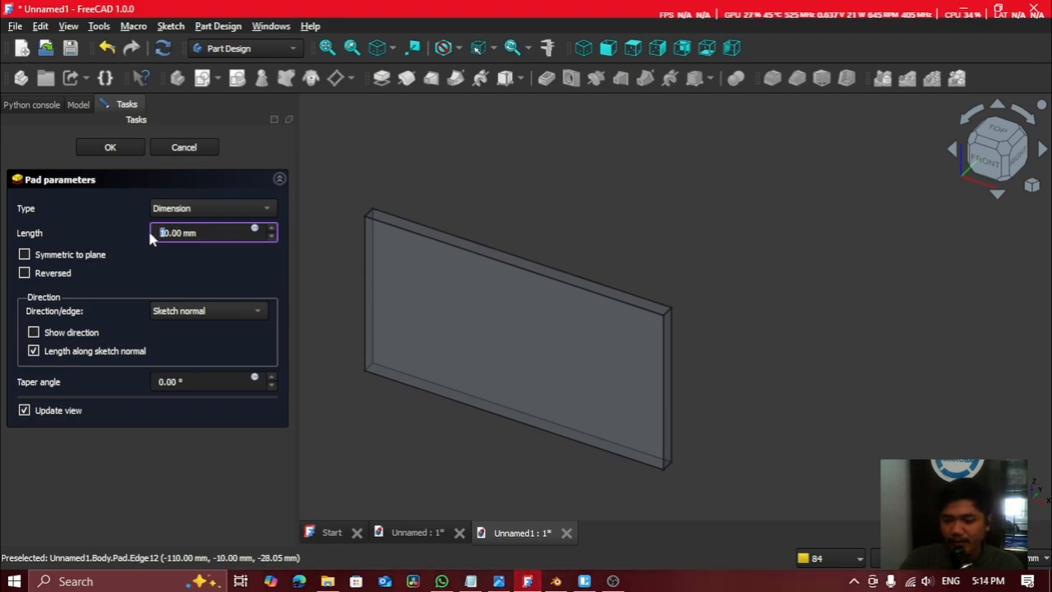
{"action": "type", "text": "0"}
{"action": "key", "text": "Return"}
Step: Inspect the padded box from several angles, including its right side face
{"action": "middle_click_drag", "start_coordinate": [557, 344], "coordinate": [579, 316]}
{"action": "left_click", "coordinate": [1012, 136]}
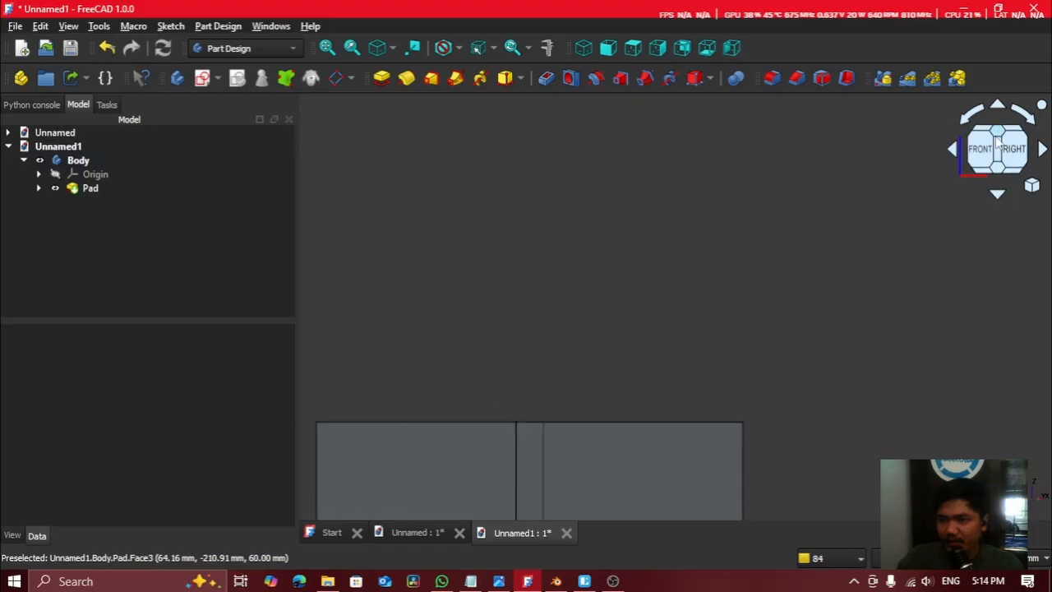
{"action": "left_click", "coordinate": [998, 131]}
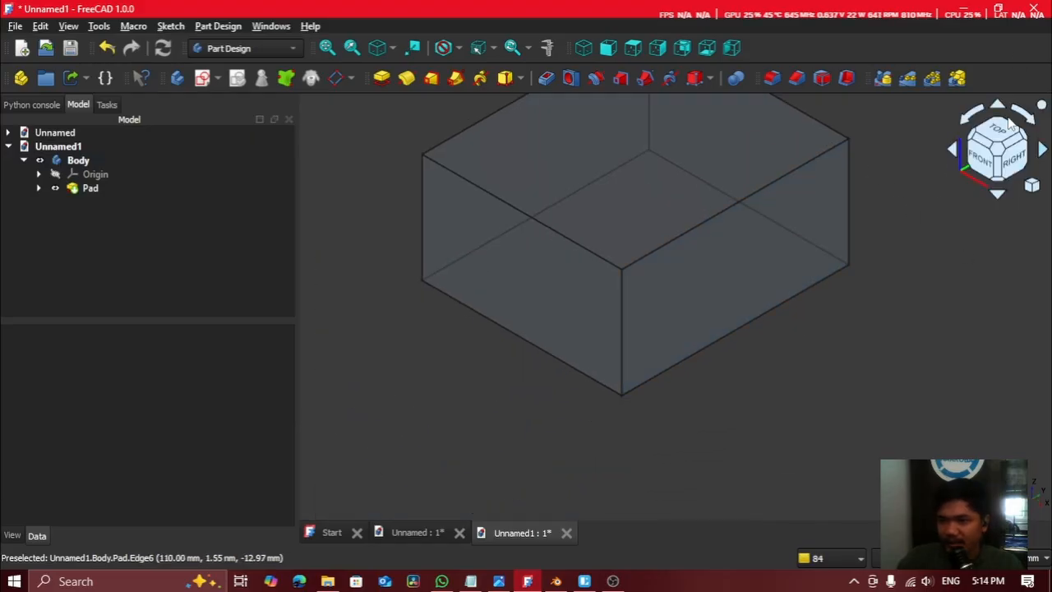
{"action": "middle_click_drag", "start_coordinate": [830, 250], "coordinate": [780, 313]}
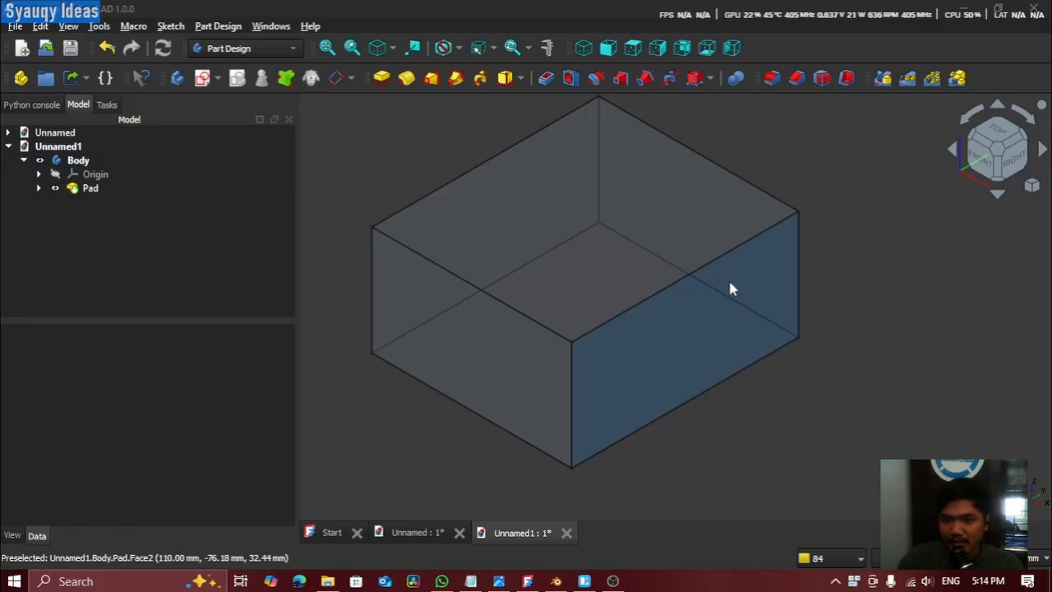
{"action": "middle_click_drag", "start_coordinate": [731, 288], "coordinate": [768, 310]}
{"action": "middle_click", "coordinate": [890, 316]}
{"action": "left_click", "coordinate": [770, 329]}
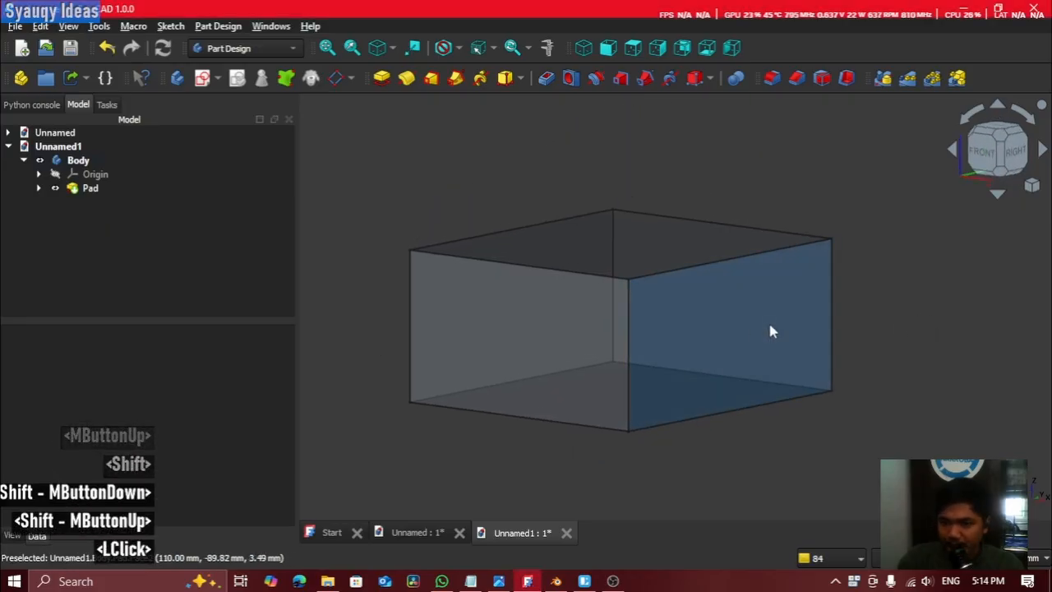
{"action": "left_click", "coordinate": [859, 276]}
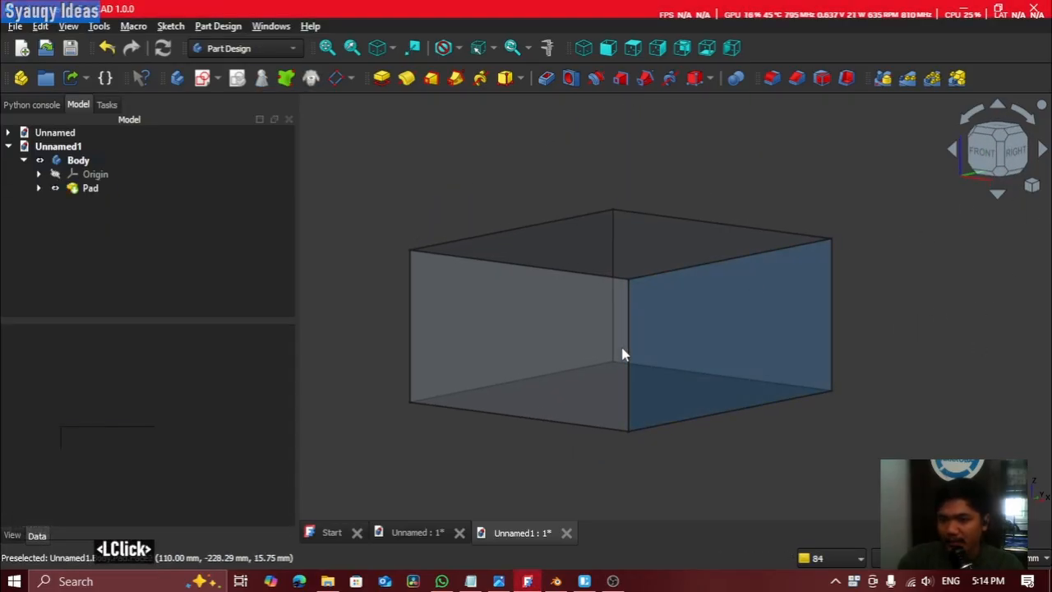
{"action": "left_click", "coordinate": [709, 349]}
Step: Examine the front step and curve in the finished projector's side profile and compare it with the new box's right side
{"action": "left_click", "coordinate": [418, 533]}
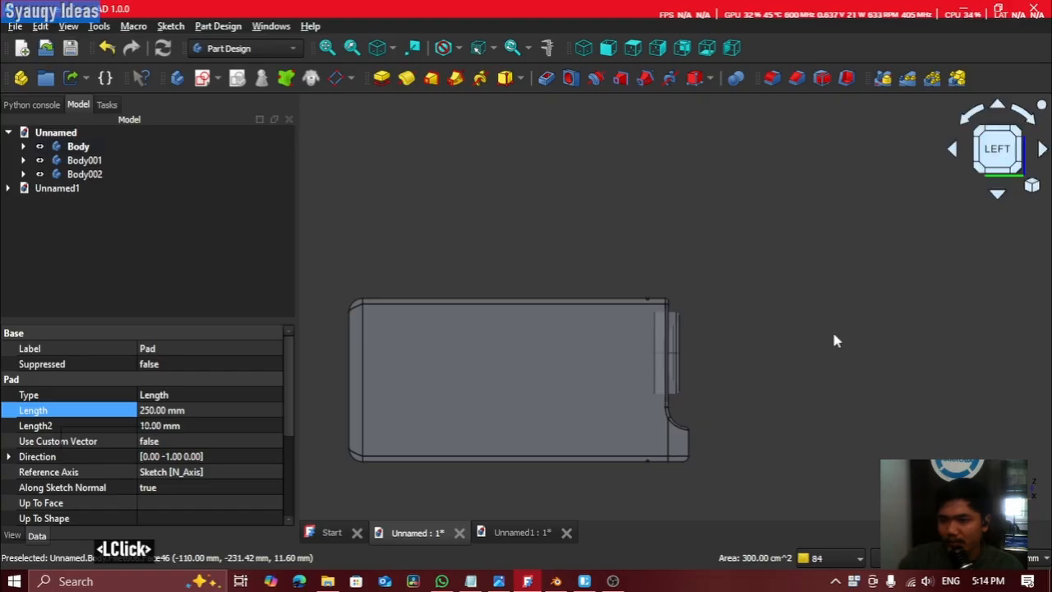
{"action": "scroll", "coordinate": [708, 406], "scroll_direction": "up", "scroll_amount": 4}
{"action": "middle_click_drag", "start_coordinate": [707, 406], "coordinate": [683, 466]}
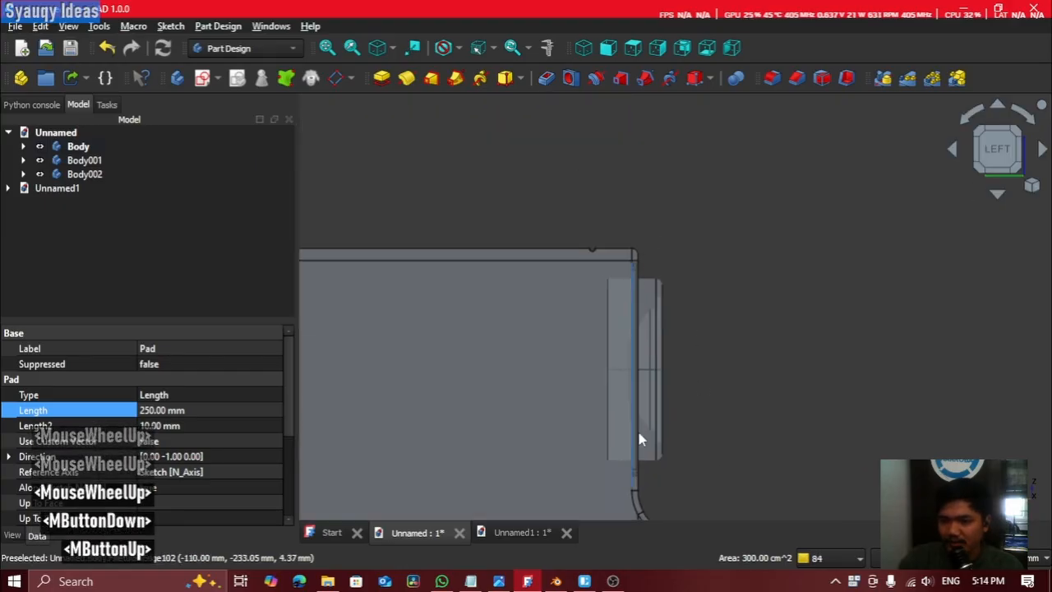
{"action": "middle_click_drag", "start_coordinate": [651, 410], "coordinate": [683, 179]}
{"action": "middle_click_drag", "start_coordinate": [662, 206], "coordinate": [648, 390]}
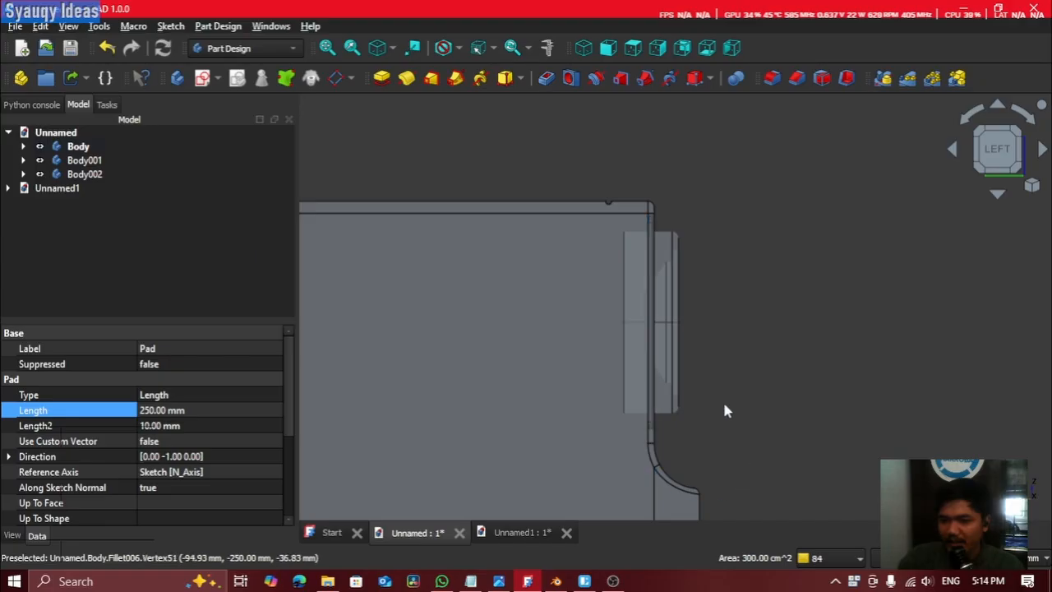
{"action": "middle_click_drag", "start_coordinate": [724, 411], "coordinate": [817, 278]}
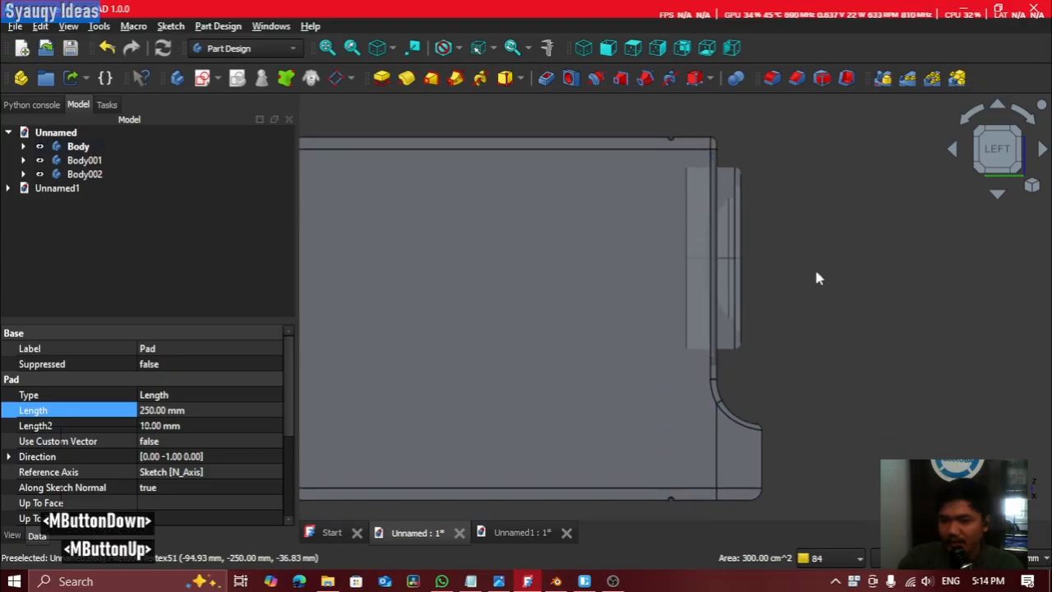
{"action": "left_click", "coordinate": [520, 534]}
{"action": "middle_click_drag", "start_coordinate": [681, 345], "coordinate": [633, 353]}
{"action": "left_click", "coordinate": [632, 354]}
{"action": "left_click", "coordinate": [1016, 153]}
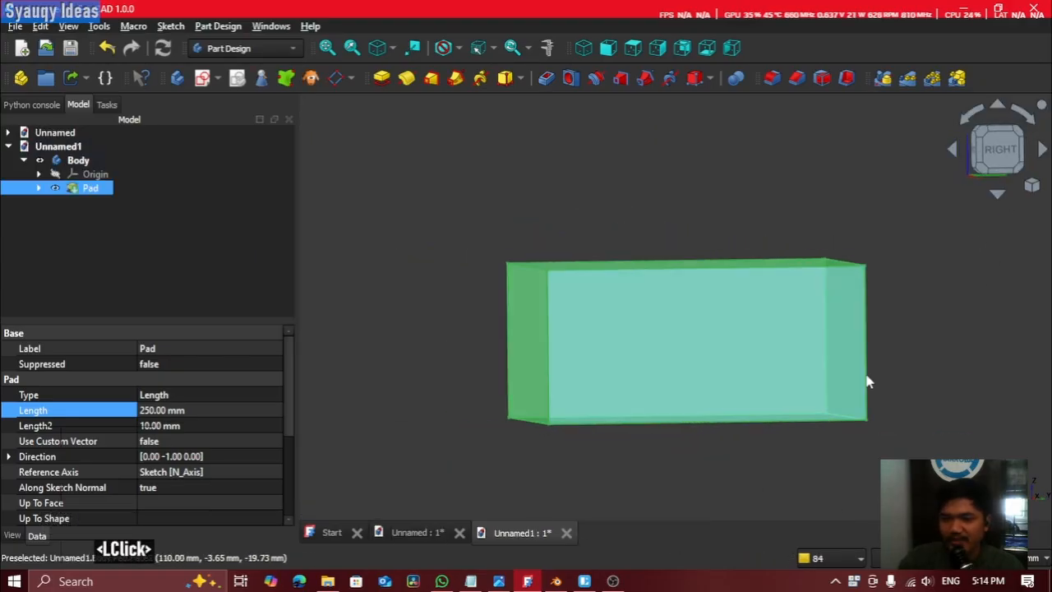
{"action": "middle_click_drag", "start_coordinate": [661, 205], "coordinate": [791, 346], "text": "shift"}
{"action": "left_click", "coordinate": [914, 407]}
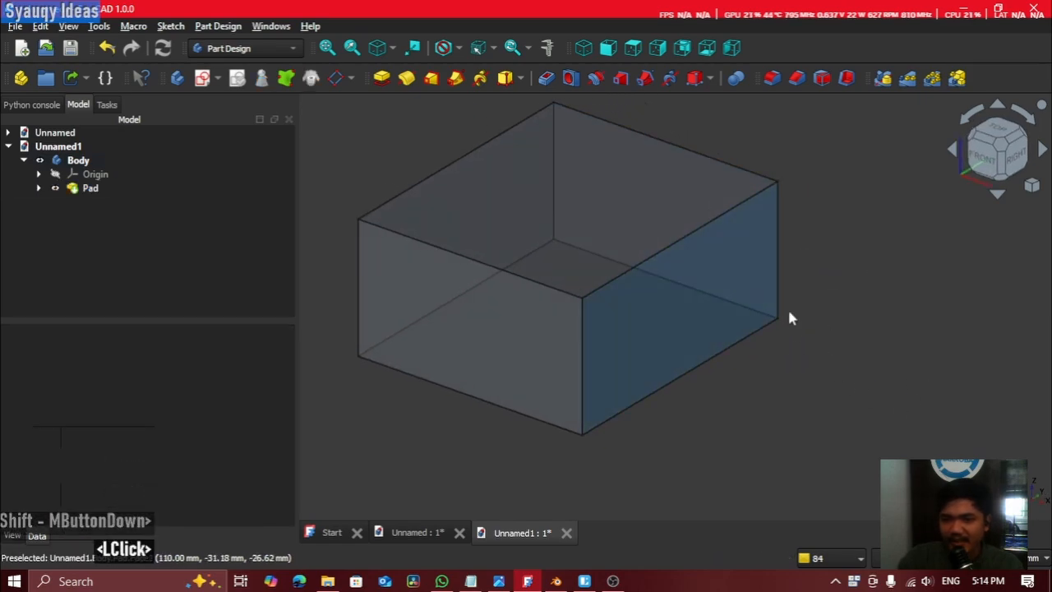
{"action": "left_click", "coordinate": [714, 301]}
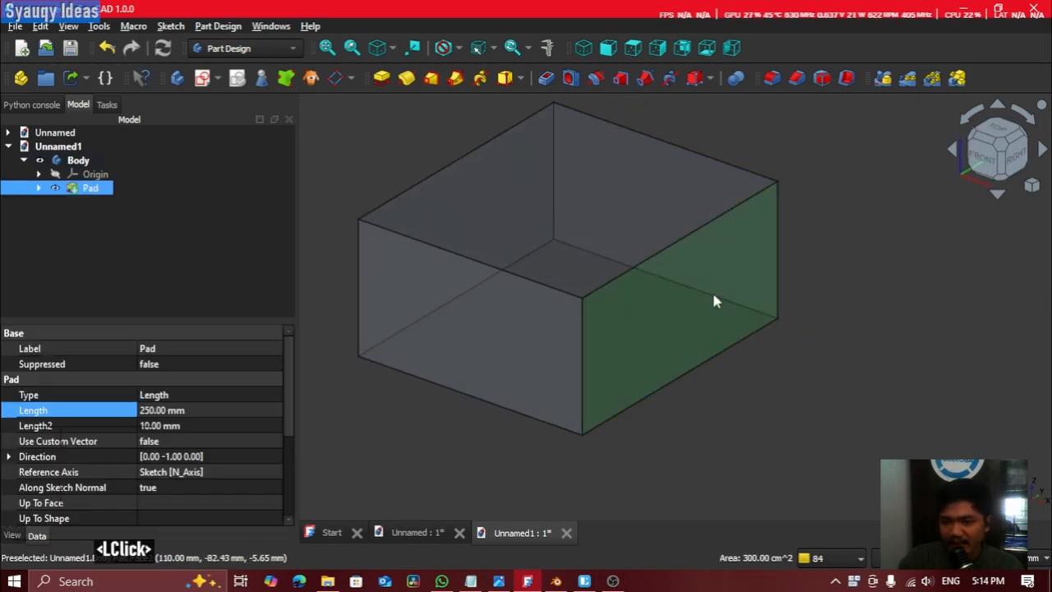
{"action": "left_click", "coordinate": [680, 292]}
{"action": "left_click", "coordinate": [796, 369]}
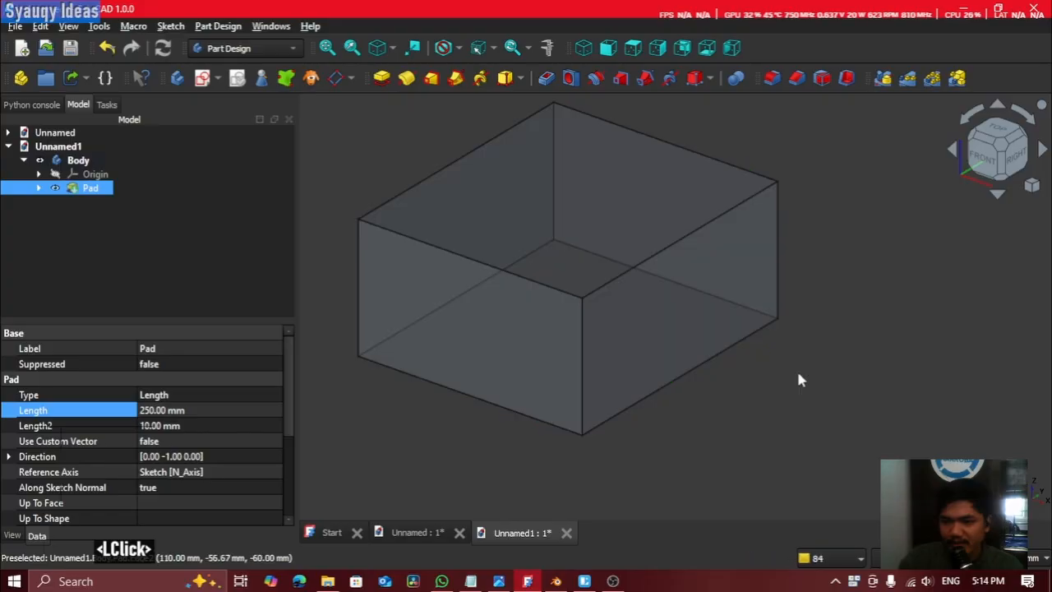
{"action": "left_click", "coordinate": [742, 319]}
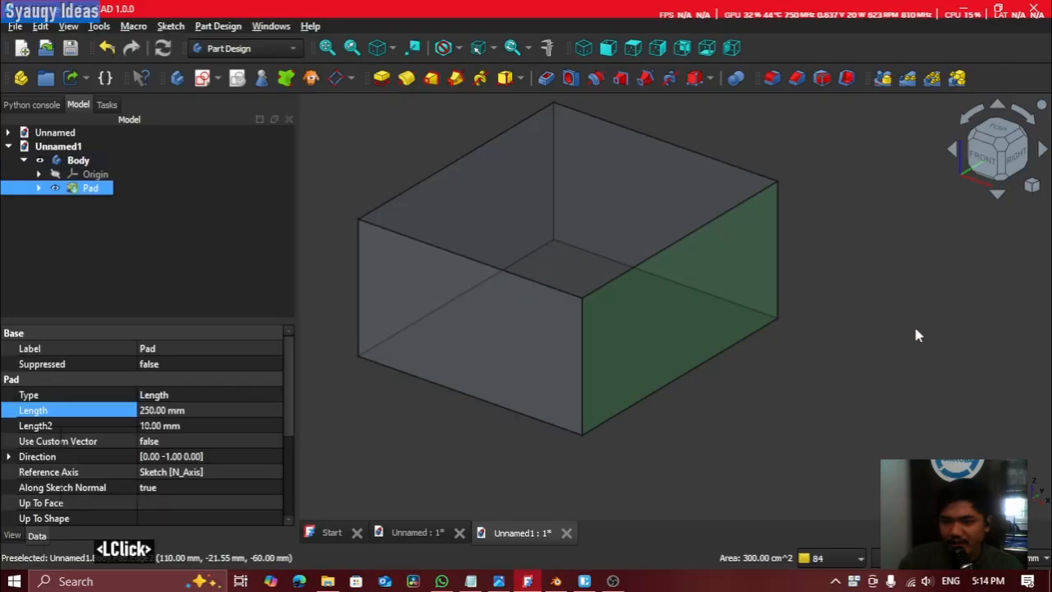
{"action": "left_click", "coordinate": [202, 77]}
{"action": "mouse_move", "coordinate": [867, 374]}
{"action": "middle_mouse_down"}
{"action": "mouse_move", "coordinate": [867, 251]}
{"action": "mouse_move", "coordinate": [836, 445]}
{"action": "middle_mouse_up"}
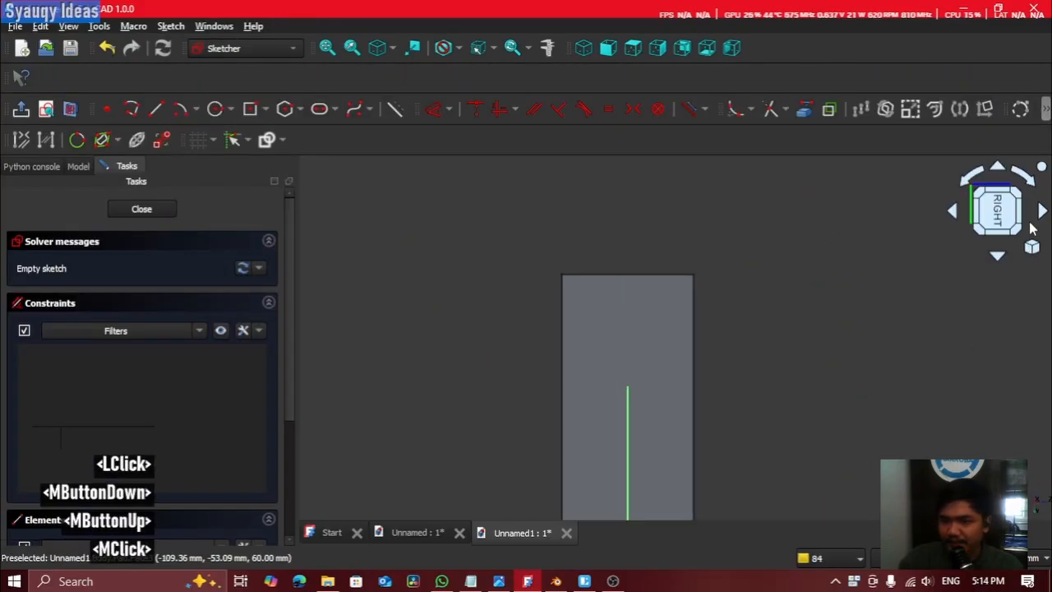
{"action": "left_click", "coordinate": [975, 176]}
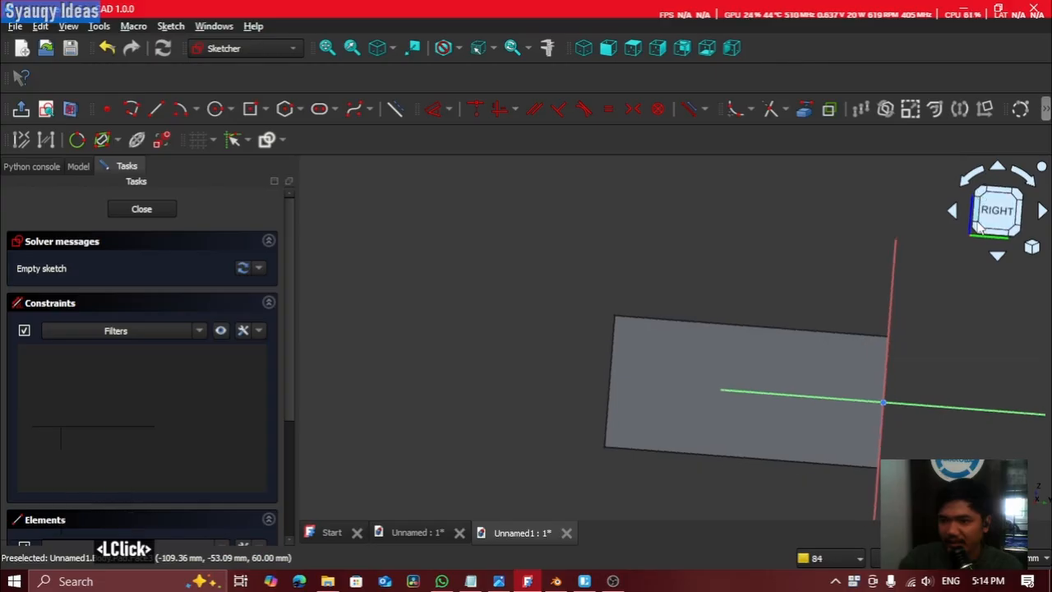
{"action": "left_click", "coordinate": [978, 229]}
{"action": "left_click", "coordinate": [1012, 220]}
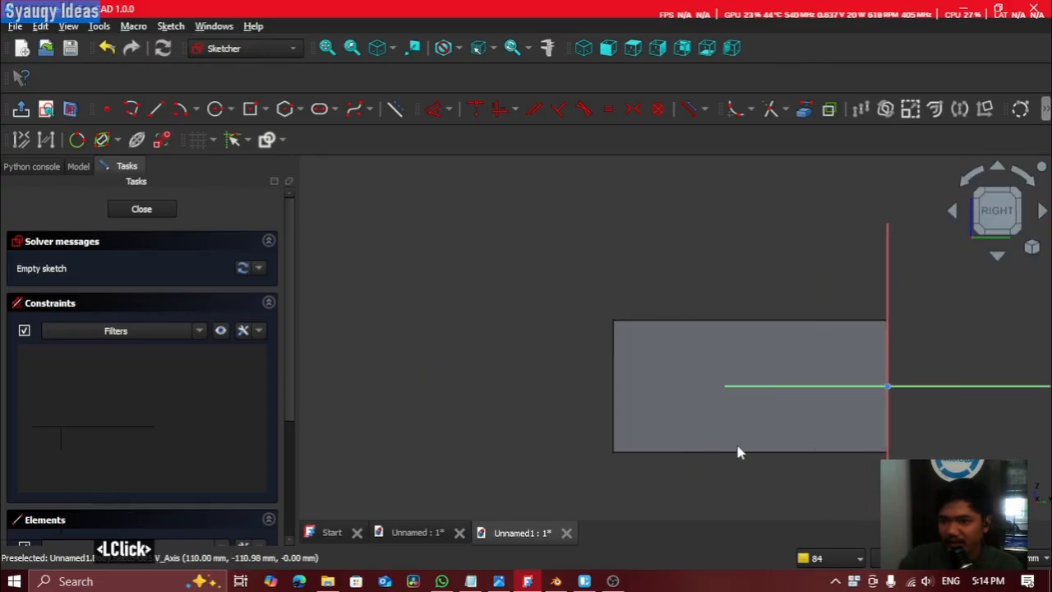
{"action": "scroll", "coordinate": [744, 336], "scroll_direction": "up", "scroll_amount": 4}
{"action": "middle_click", "coordinate": [785, 328]}
{"action": "scroll", "coordinate": [720, 337], "scroll_direction": "down", "scroll_amount": 3}
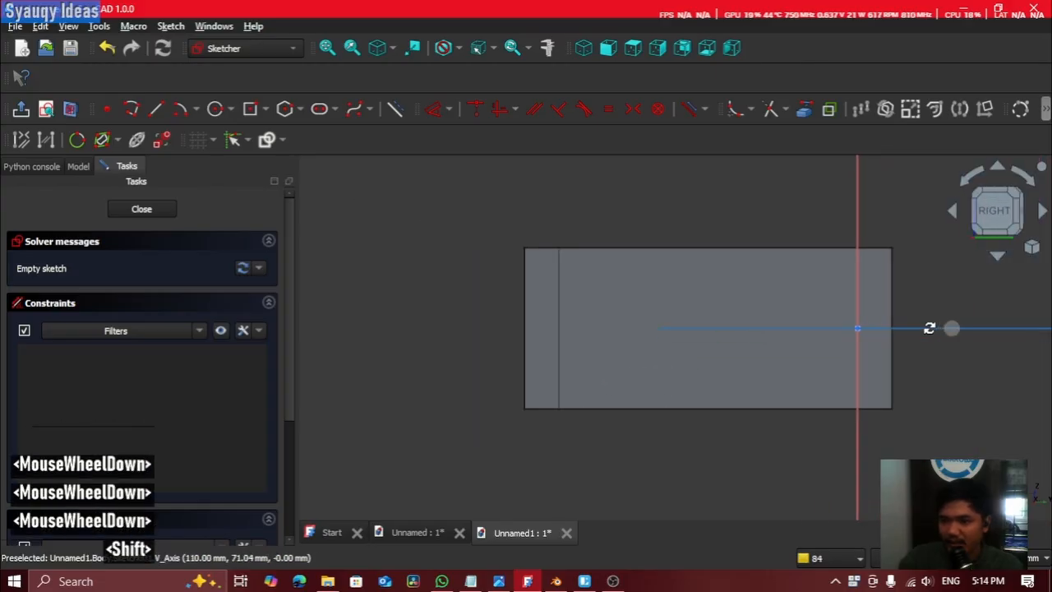
{"action": "middle_click_drag", "start_coordinate": [930, 329], "coordinate": [899, 336], "text": "shift"}
{"action": "left_click", "coordinate": [168, 210]}
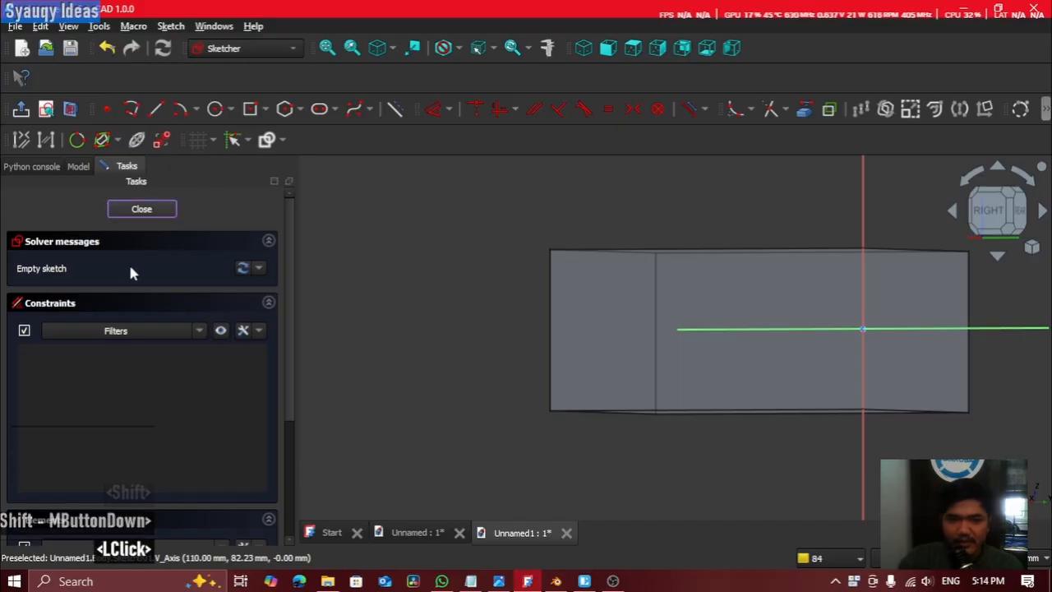
{"action": "key", "text": "Delete"}
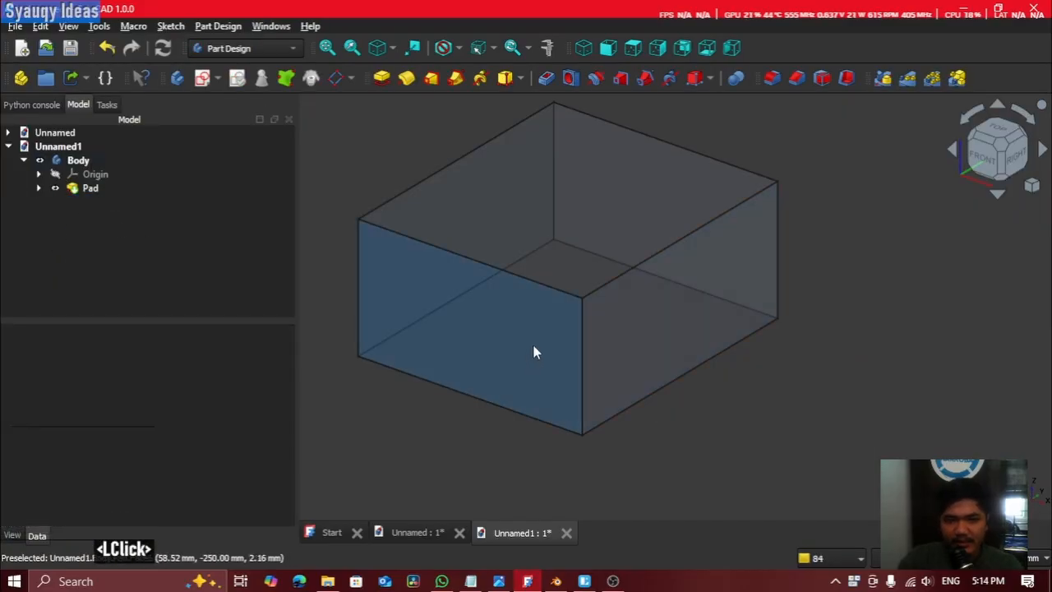
Step: Start a new sketch on the box's left side face, view it straight on and turn on construction geometry
{"action": "left_click", "coordinate": [534, 352]}
{"action": "double_click", "coordinate": [622, 313]}
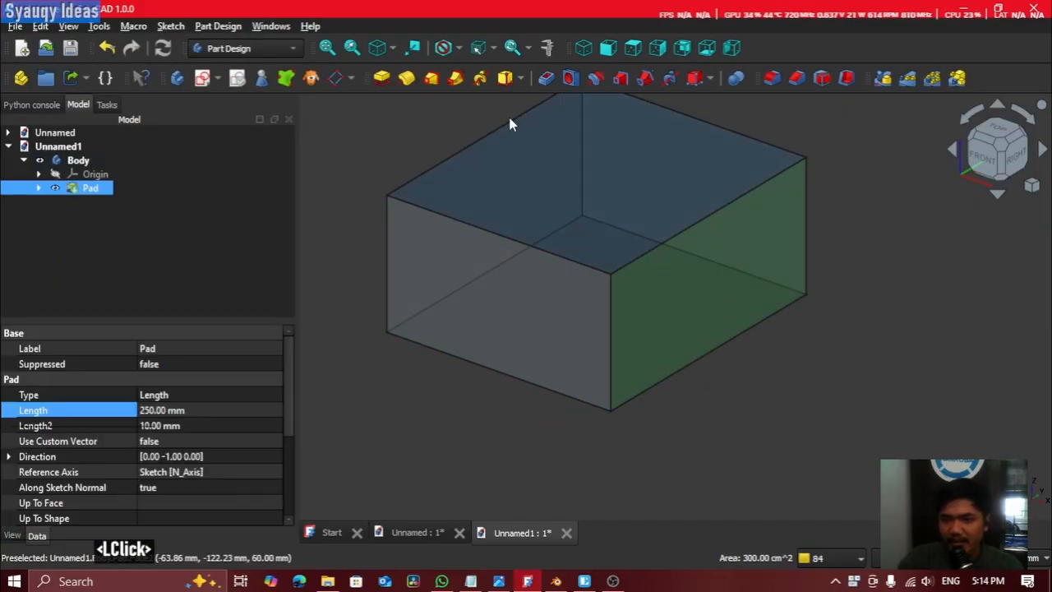
{"action": "middle_click_drag", "start_coordinate": [500, 382], "coordinate": [789, 286], "text": "shift"}
{"action": "double_click", "coordinate": [793, 329]}
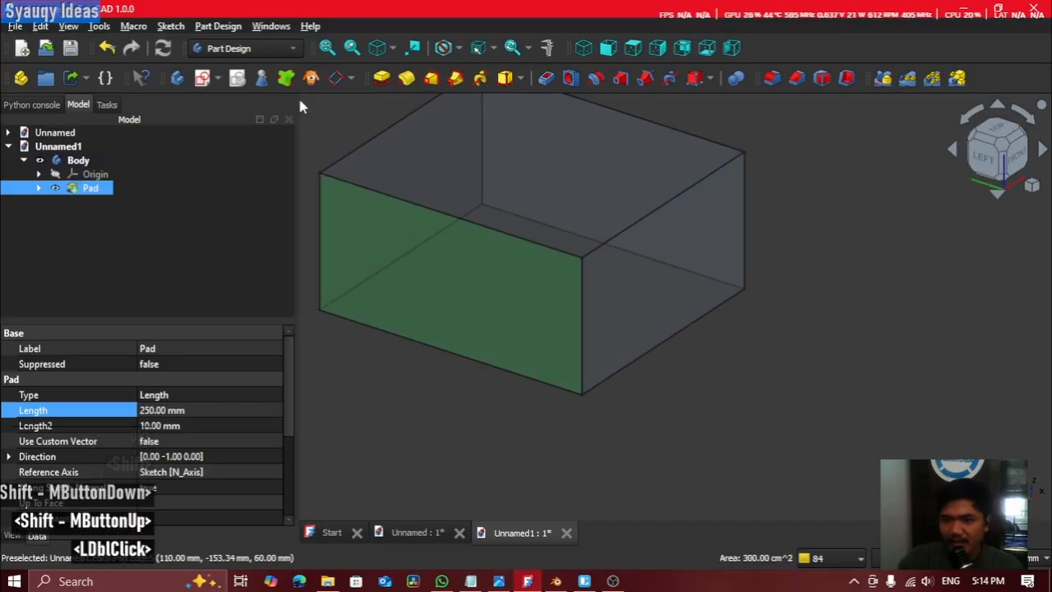
{"action": "left_click", "coordinate": [203, 79]}
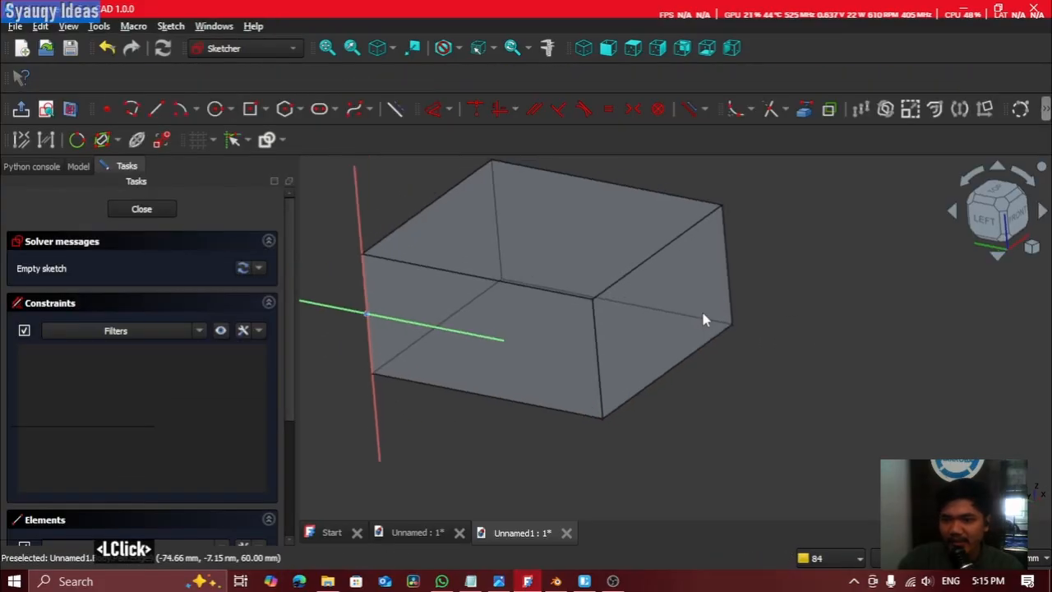
{"action": "middle_click_drag", "start_coordinate": [695, 340], "coordinate": [641, 203]}
{"action": "left_click", "coordinate": [1033, 184]}
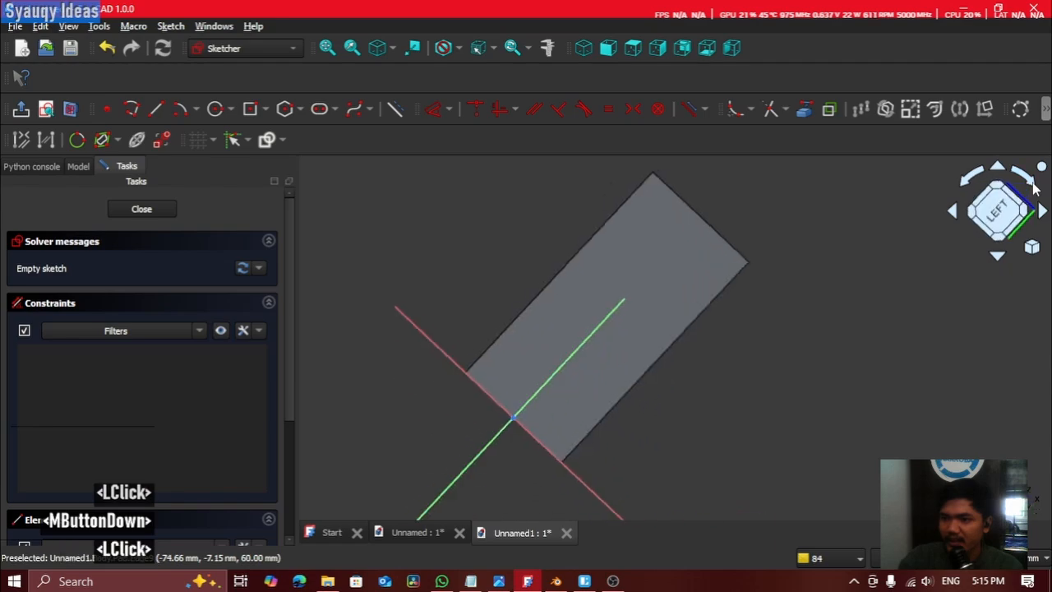
{"action": "left_click", "coordinate": [1033, 184]}
{"action": "middle_click", "coordinate": [842, 309]}
{"action": "middle_click_drag", "start_coordinate": [752, 329], "coordinate": [628, 294], "text": "shift"}
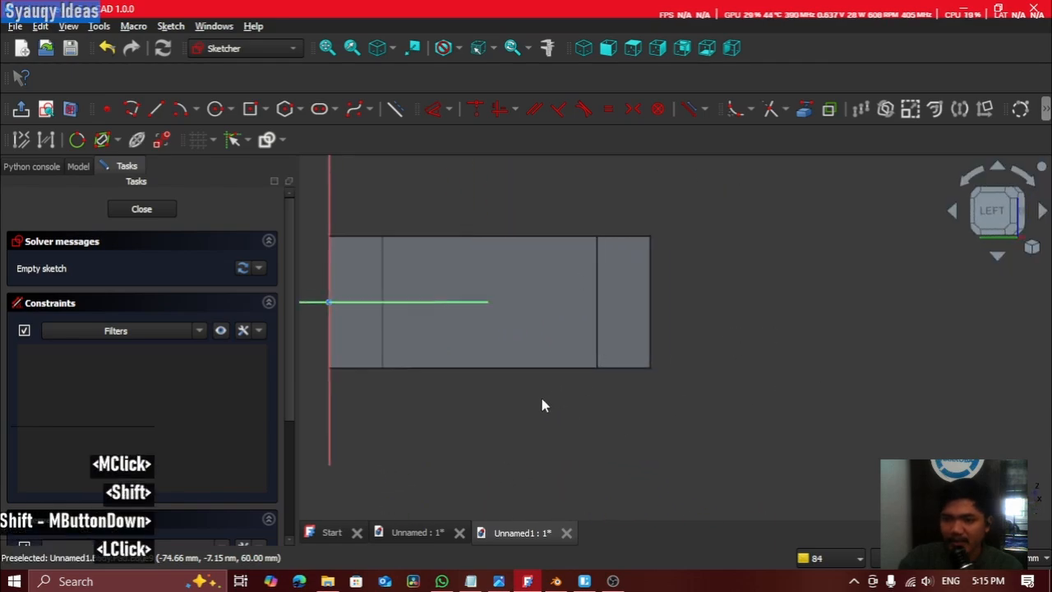
{"action": "scroll", "coordinate": [576, 402], "scroll_direction": "up", "scroll_amount": 2}
{"action": "left_click", "coordinate": [662, 401]}
{"action": "scroll", "coordinate": [714, 385], "scroll_direction": "down", "scroll_amount": 2}
{"action": "middle_click", "coordinate": [609, 312]}
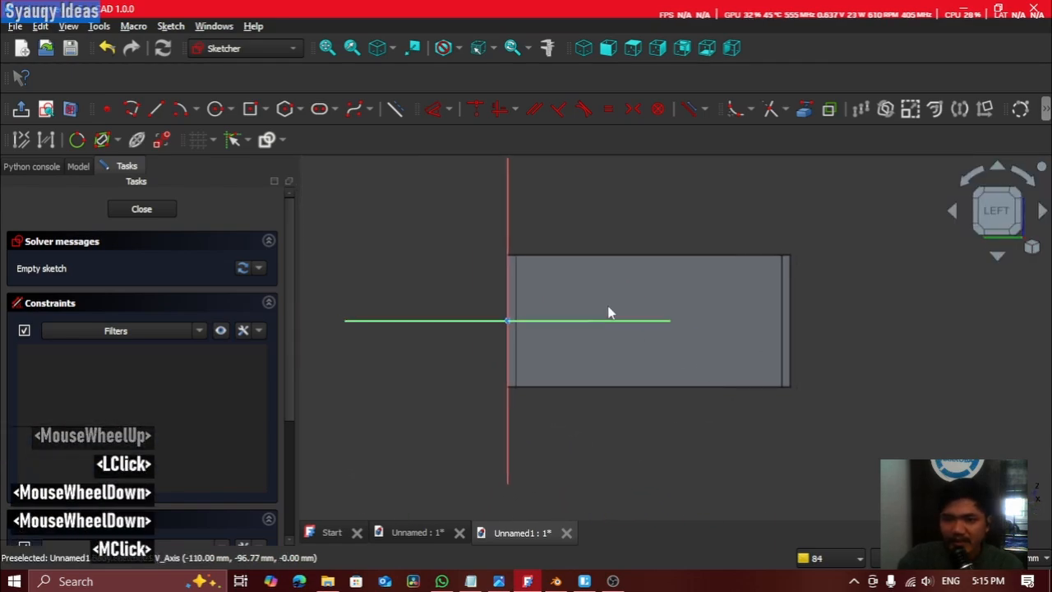
{"action": "middle_click_drag", "start_coordinate": [608, 307], "coordinate": [594, 288]}
{"action": "scroll", "coordinate": [595, 288], "scroll_direction": "up", "scroll_amount": 1}
{"action": "left_click", "coordinate": [997, 211]}
{"action": "middle_click_drag", "start_coordinate": [931, 359], "coordinate": [899, 359]}
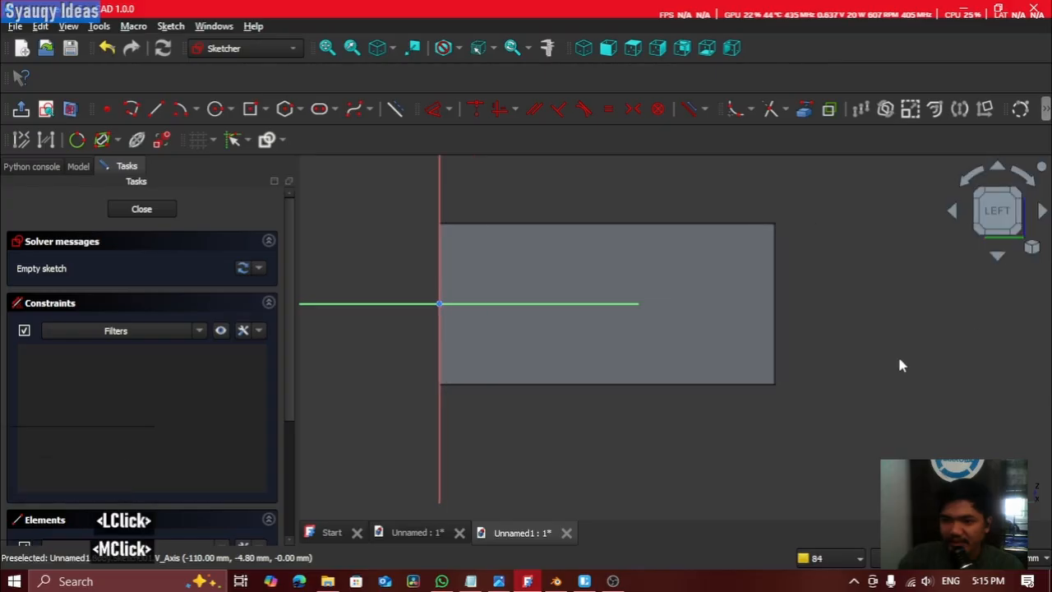
{"action": "double_click", "coordinate": [394, 108]}
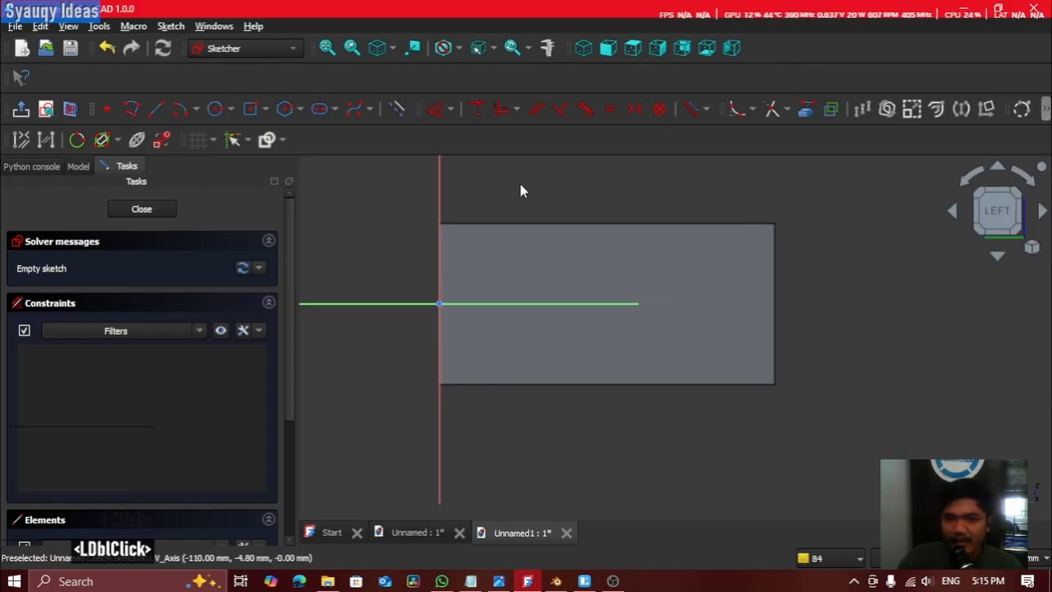
{"action": "left_click", "coordinate": [175, 109]}
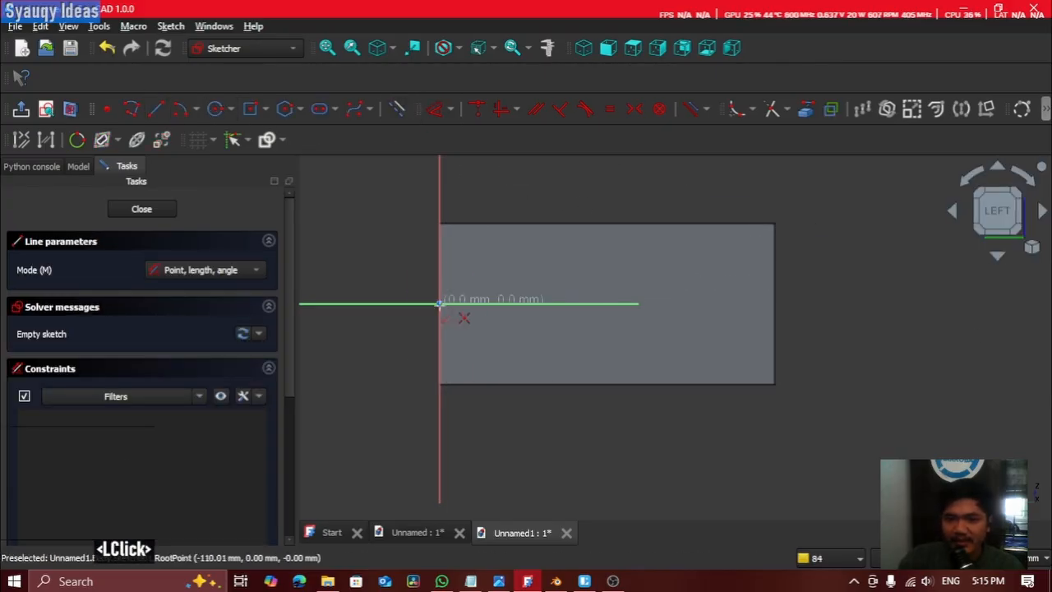
{"action": "left_click", "coordinate": [442, 305]}
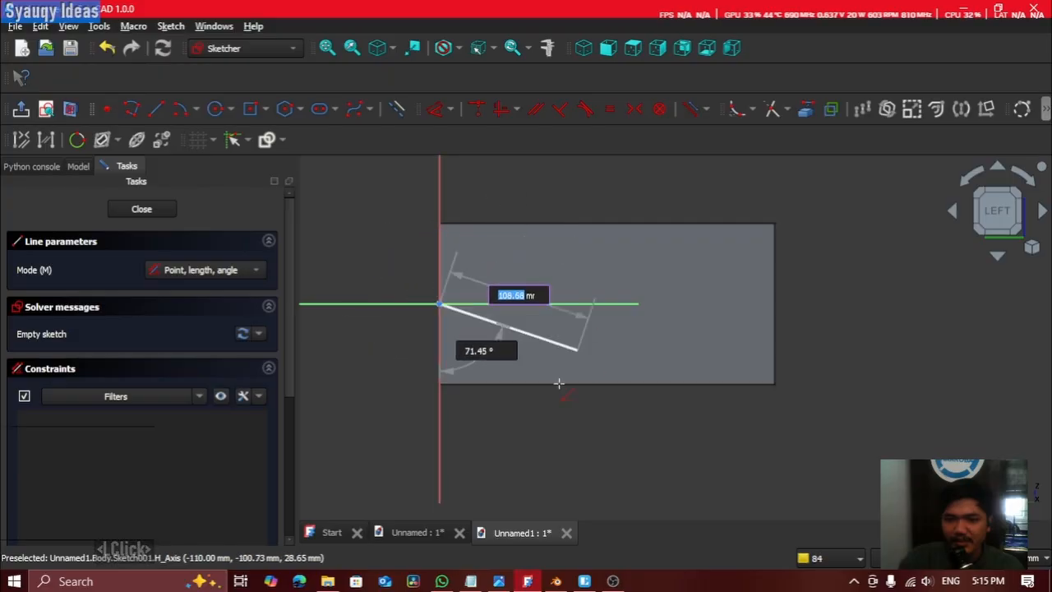
{"action": "key", "text": "Escape"}
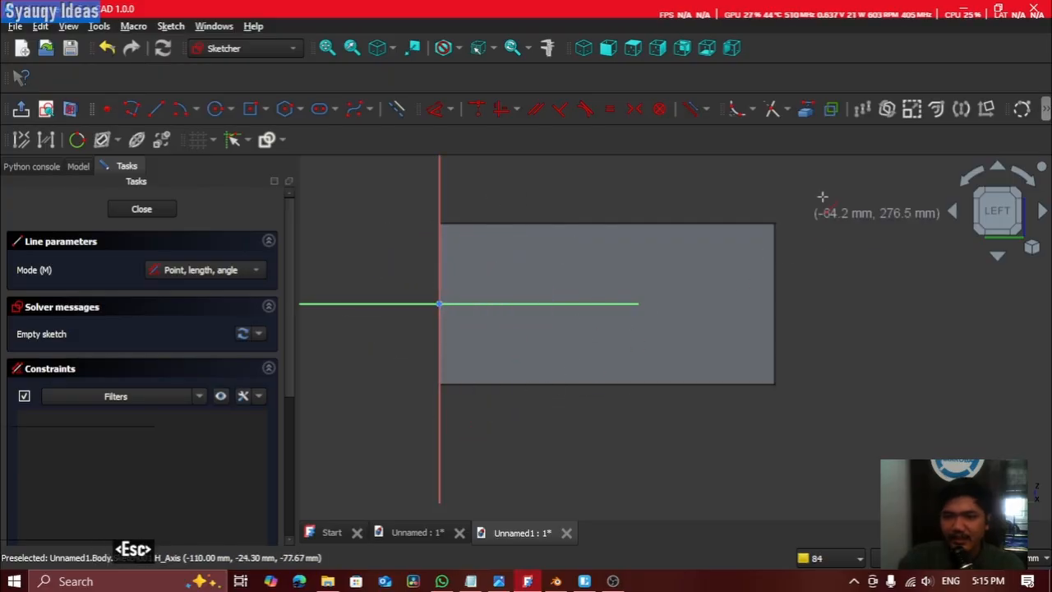
Step: Bring the box's front vertical edge into the sketch as external geometry
{"action": "left_click", "coordinate": [808, 110]}
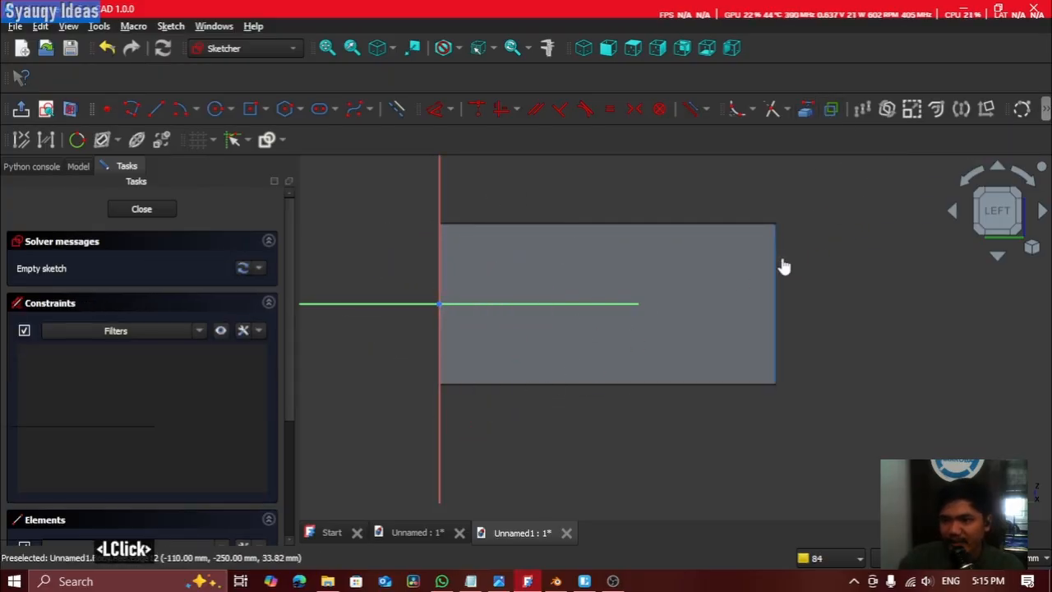
{"action": "left_click", "coordinate": [783, 265]}
{"action": "middle_click_drag", "start_coordinate": [885, 261], "coordinate": [772, 262]}
{"action": "scroll", "coordinate": [712, 418], "scroll_direction": "up", "scroll_amount": 1}
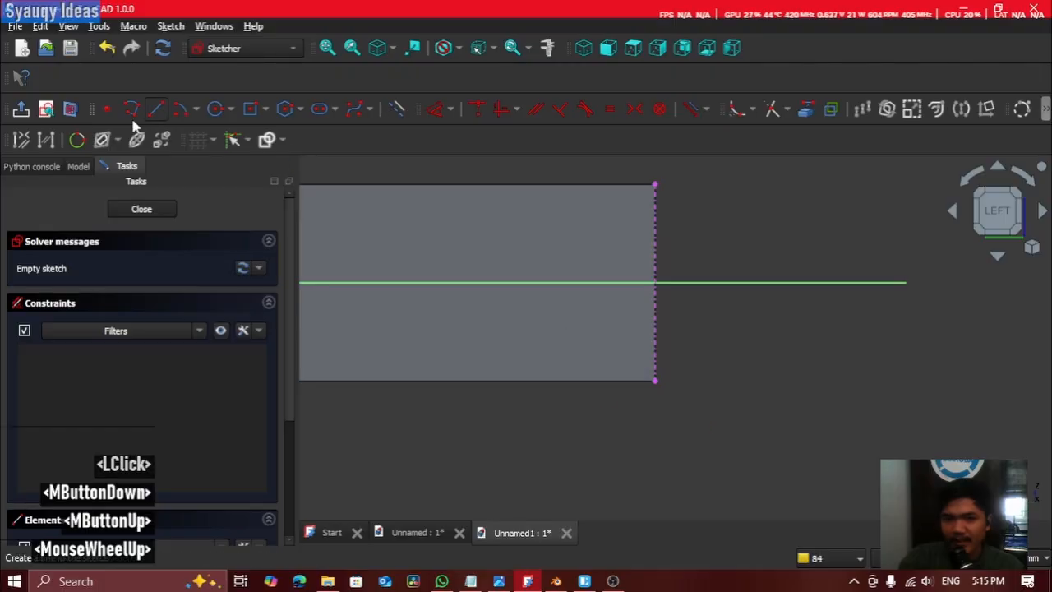
Step: Draw an 80 mm vertical construction line down the front edge from its upper corner, checking the finished projector's side profile
{"action": "left_click", "coordinate": [156, 109]}
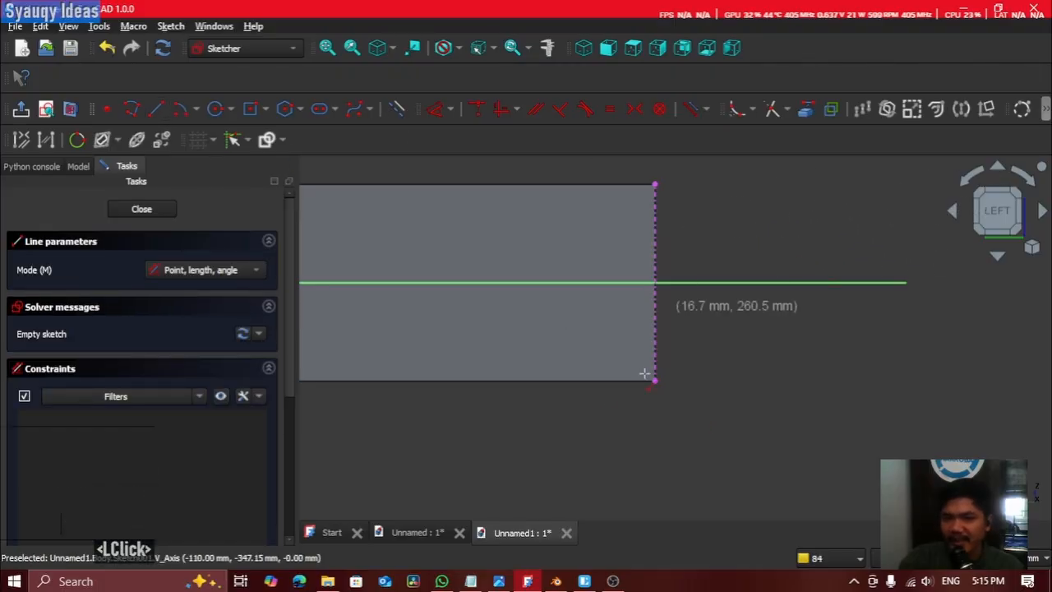
{"action": "left_click", "coordinate": [413, 532]}
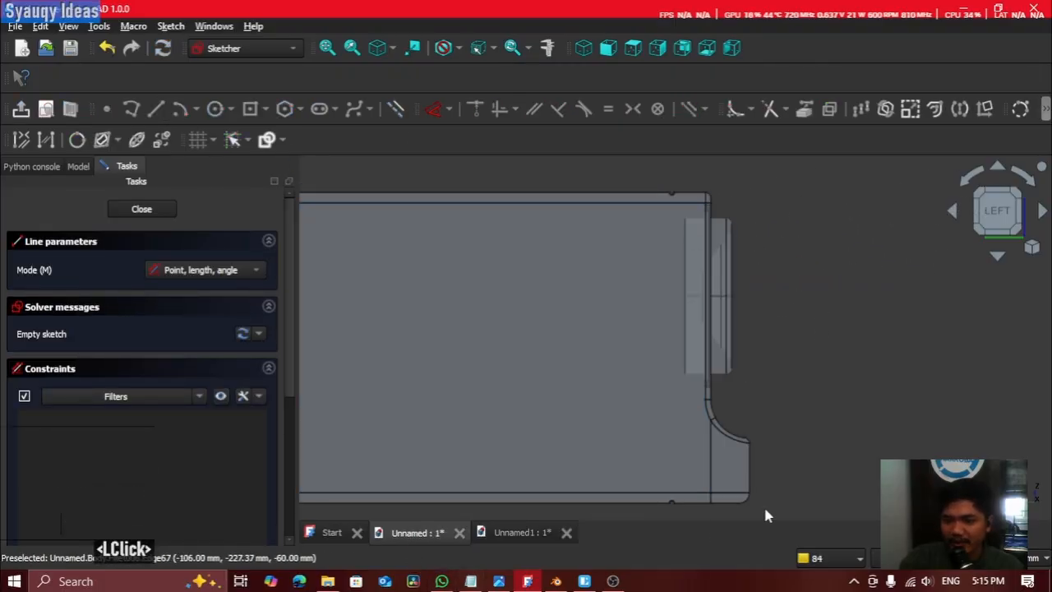
{"action": "left_click", "coordinate": [524, 533]}
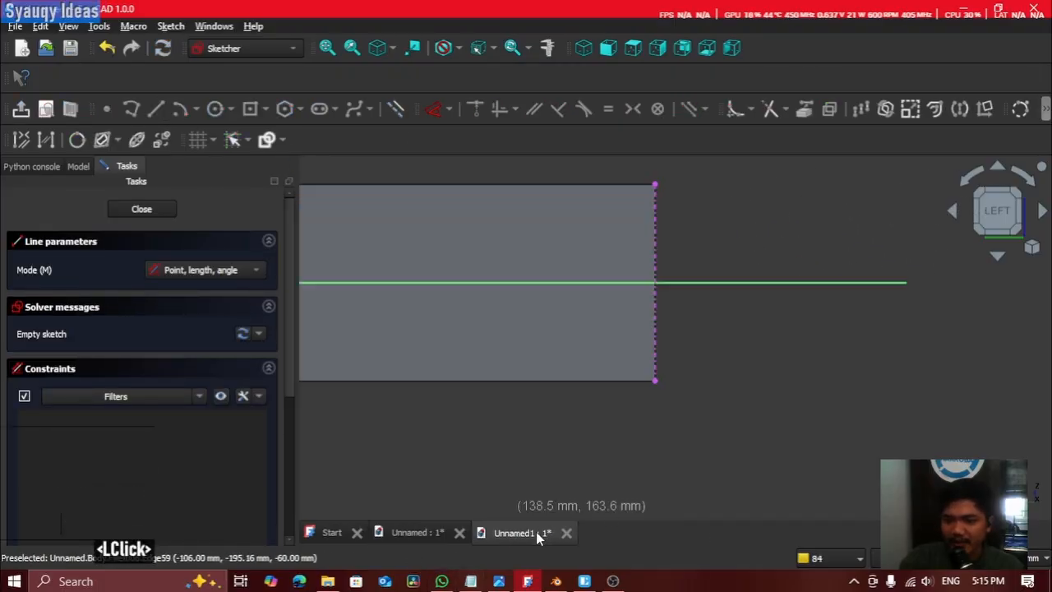
{"action": "left_click", "coordinate": [662, 187]}
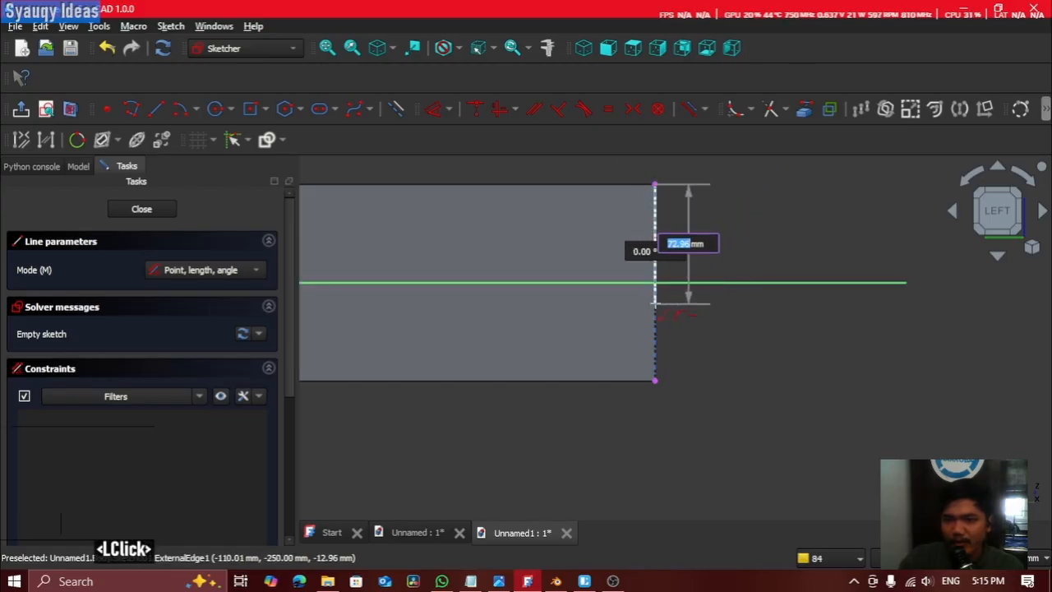
{"action": "type", "text": "80"}
{"action": "key", "text": "Return"}
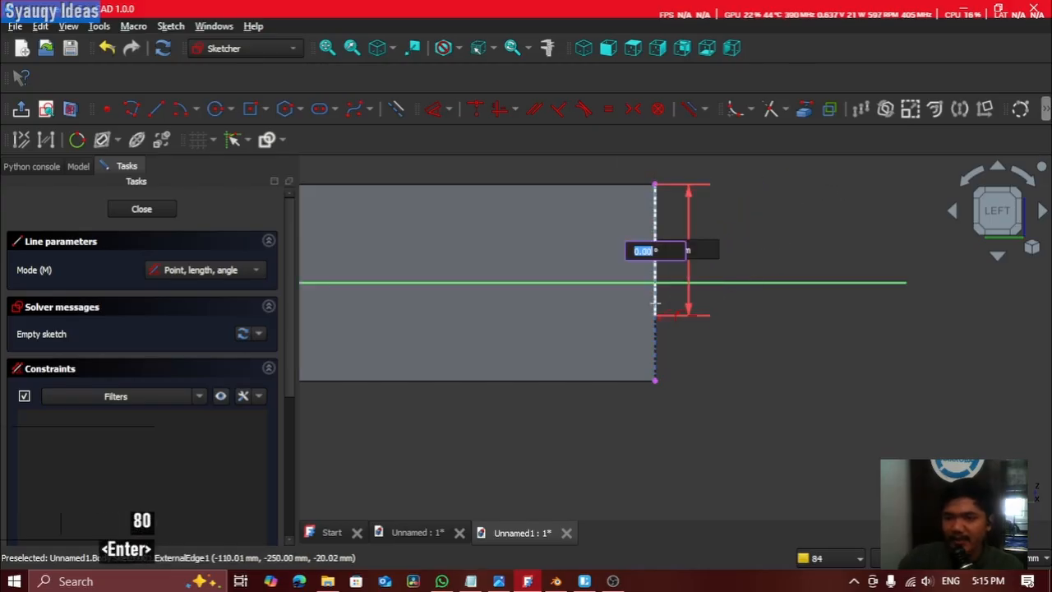
{"action": "left_click", "coordinate": [655, 323]}
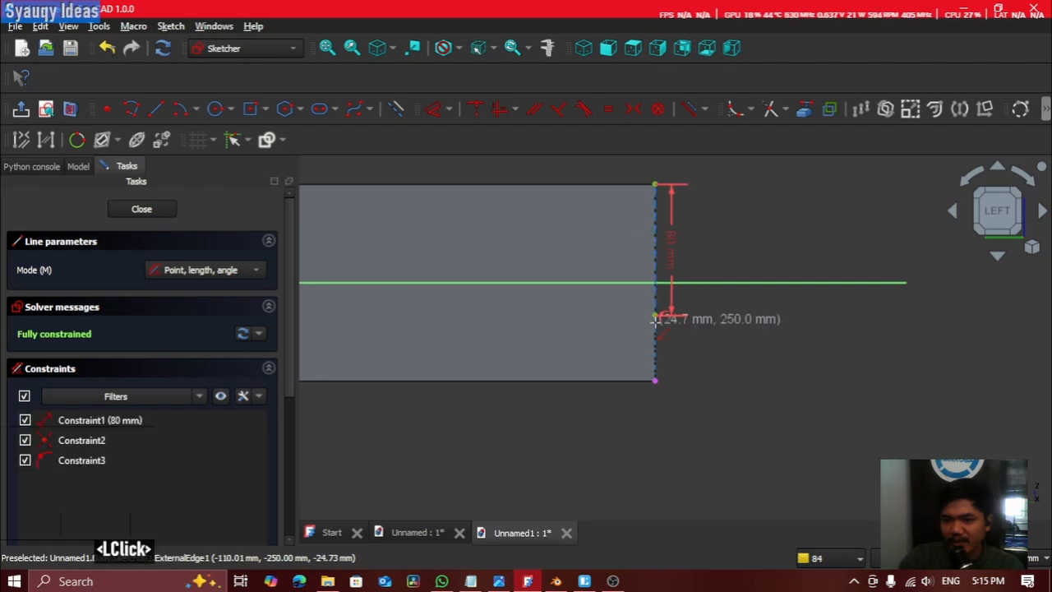
Step: Draw a construction circle 20 mm in diameter centred on the lower end of the 80 mm line
{"action": "scroll", "coordinate": [612, 308], "scroll_direction": "up", "scroll_amount": 2}
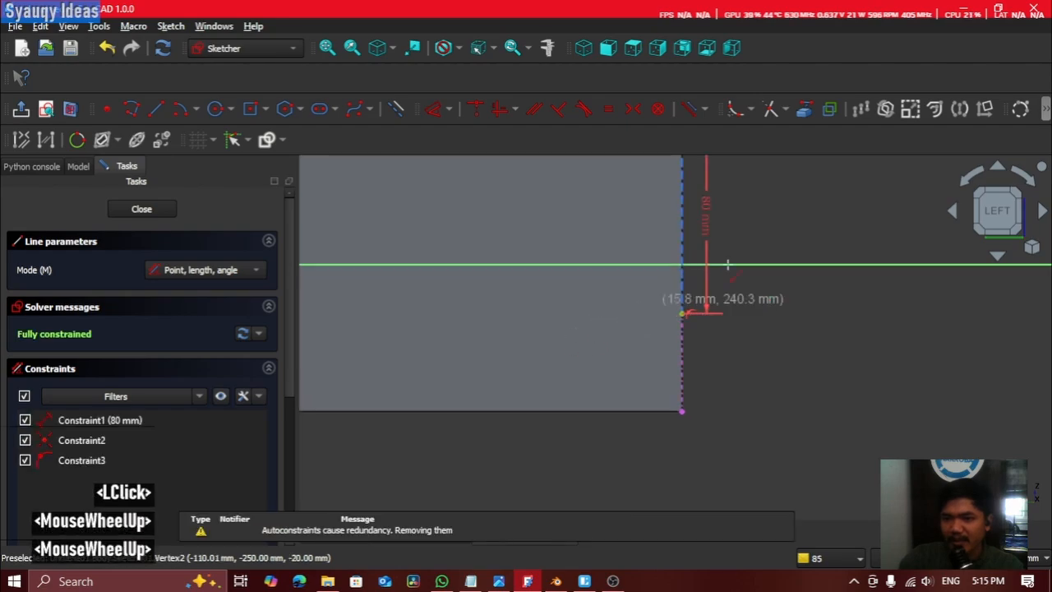
{"action": "left_click", "coordinate": [216, 108]}
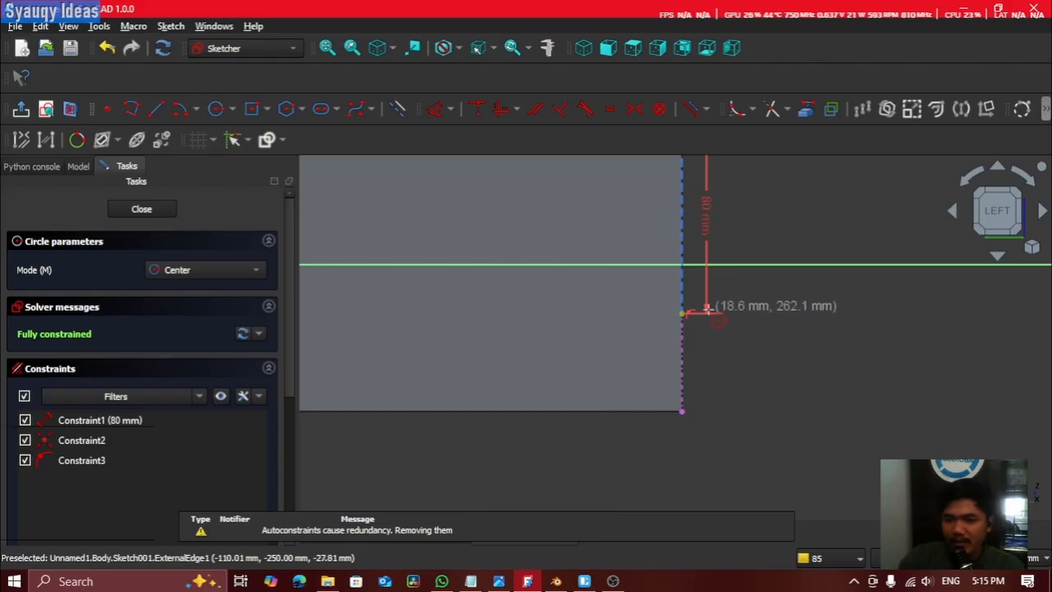
{"action": "left_click", "coordinate": [682, 313]}
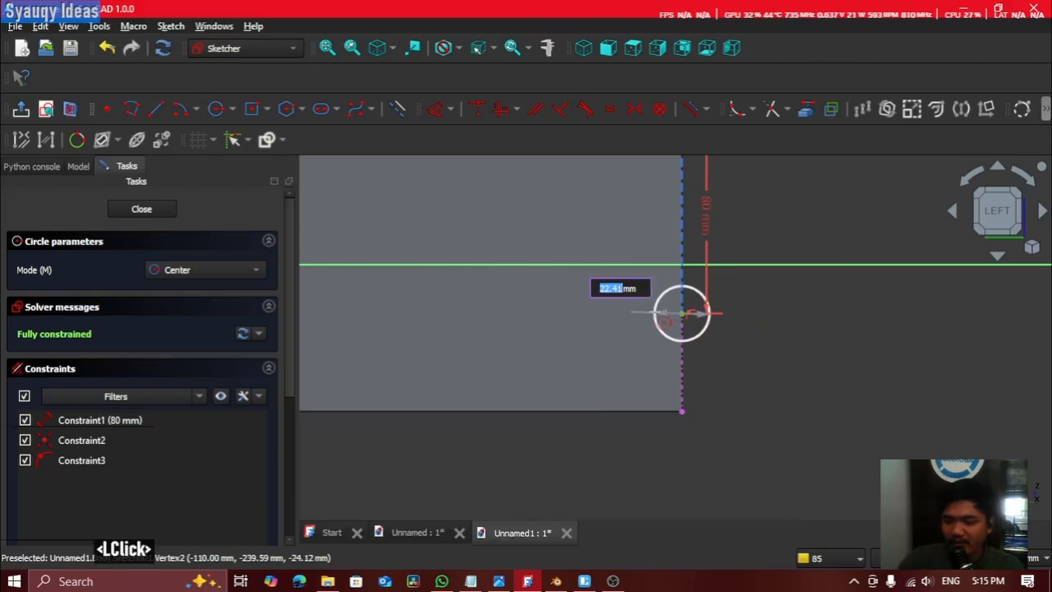
{"action": "key", "text": "Return"}
{"action": "scroll", "coordinate": [655, 311], "scroll_direction": "up", "scroll_amount": 6}
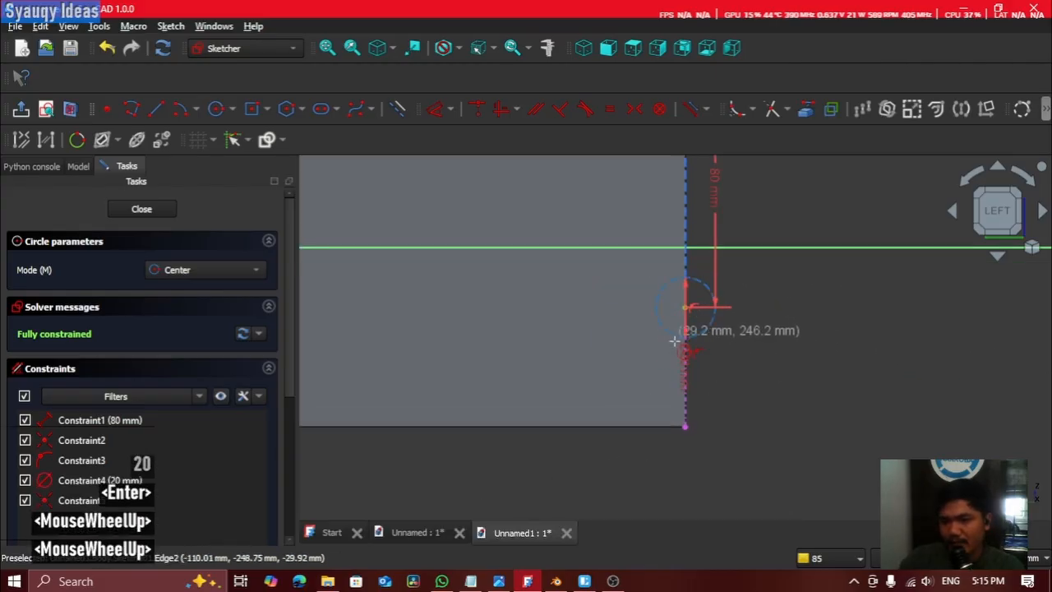
{"action": "key", "text": "Escape"}
Step: Try to add a 30 mm diameter dimension to the construction circle
{"action": "left_click", "coordinate": [436, 109]}
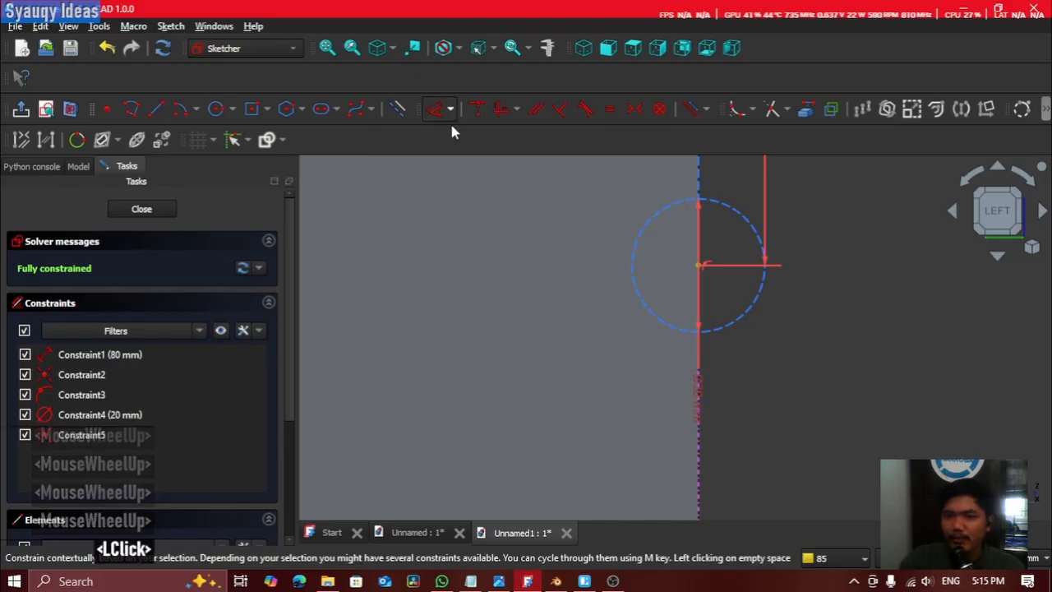
{"action": "left_click", "coordinate": [740, 305]}
{"action": "left_click", "coordinate": [762, 322]}
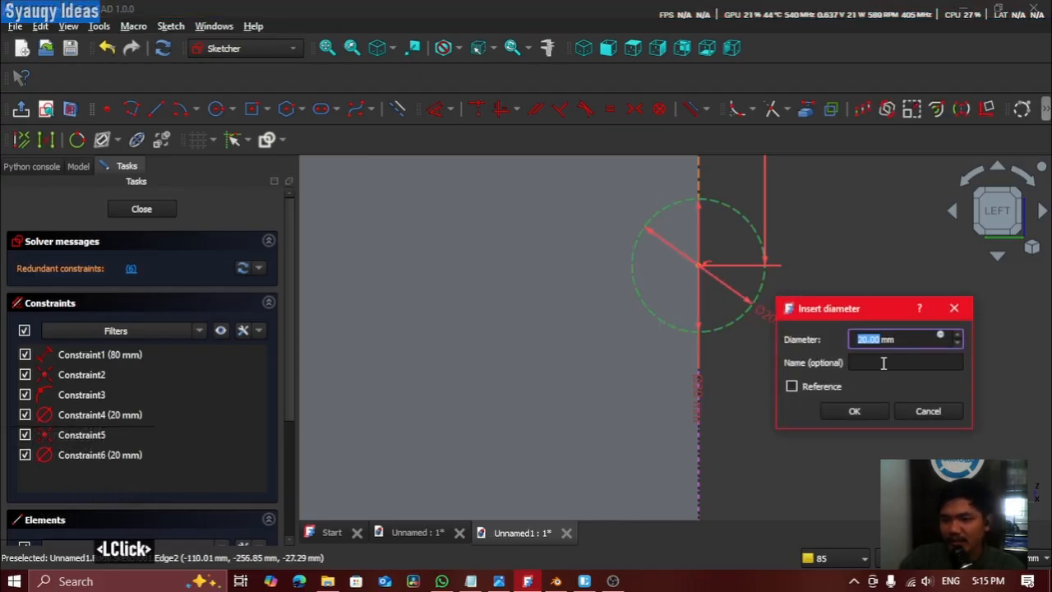
{"action": "type", "text": "30"}
{"action": "key", "text": "Return"}
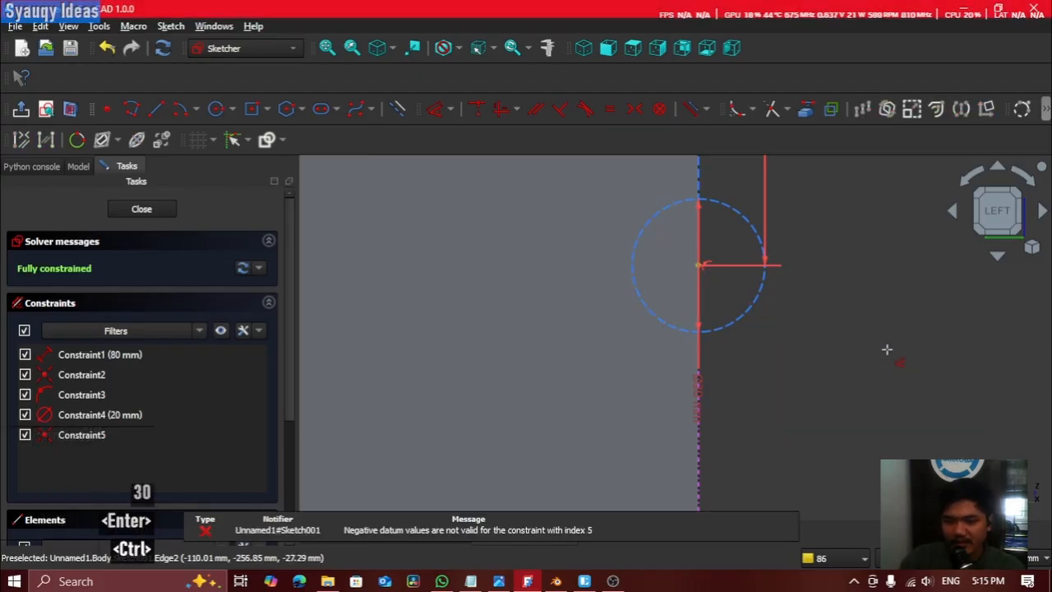
Step: Undo the last diameter dimension and remove the 20 mm construction circle, discarding the stray distance constraint
{"action": "key", "text": "ctrl+z"}
{"action": "key", "text": "ctrl+z"}
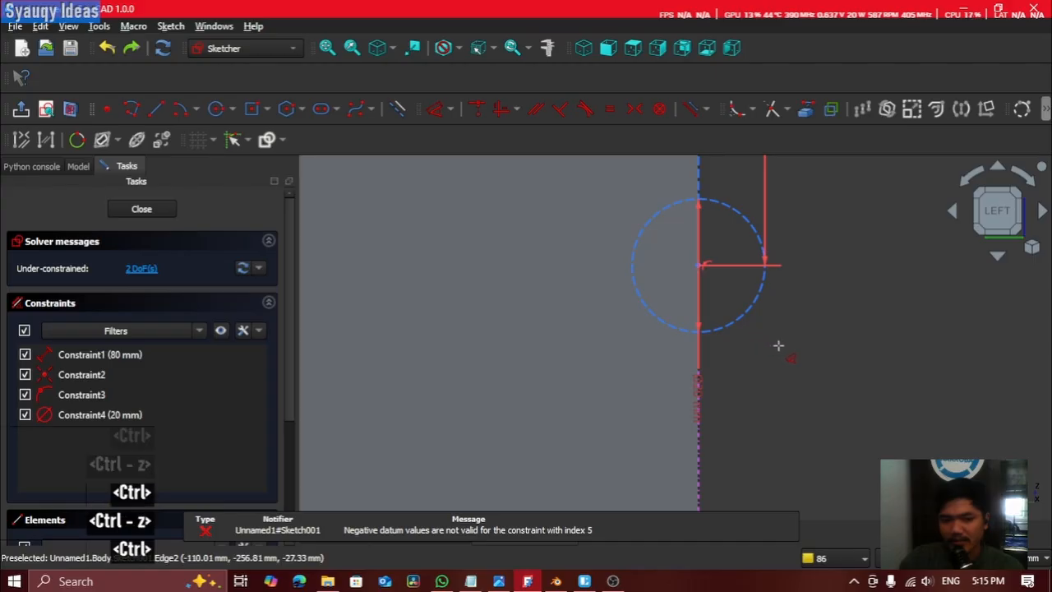
{"action": "key", "text": "ctrl+z"}
{"action": "scroll", "coordinate": [778, 348], "scroll_direction": "down", "scroll_amount": 2}
{"action": "left_click", "coordinate": [597, 283]}
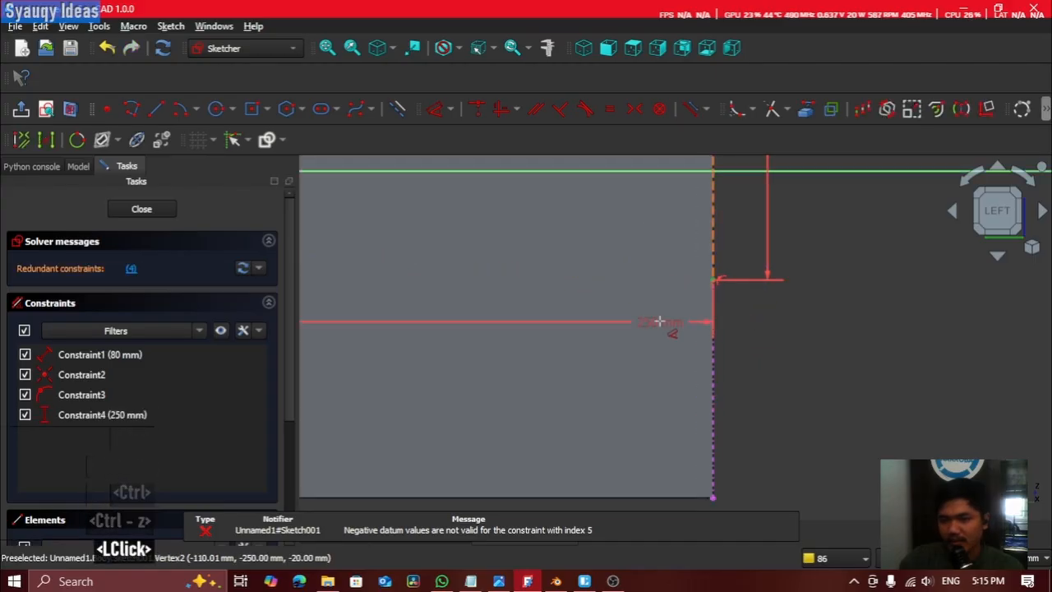
{"action": "key", "text": "Escape"}
Step: Draw a construction circle about 31 mm in diameter centred on the lower end of the 80 mm line
{"action": "left_click", "coordinate": [215, 108]}
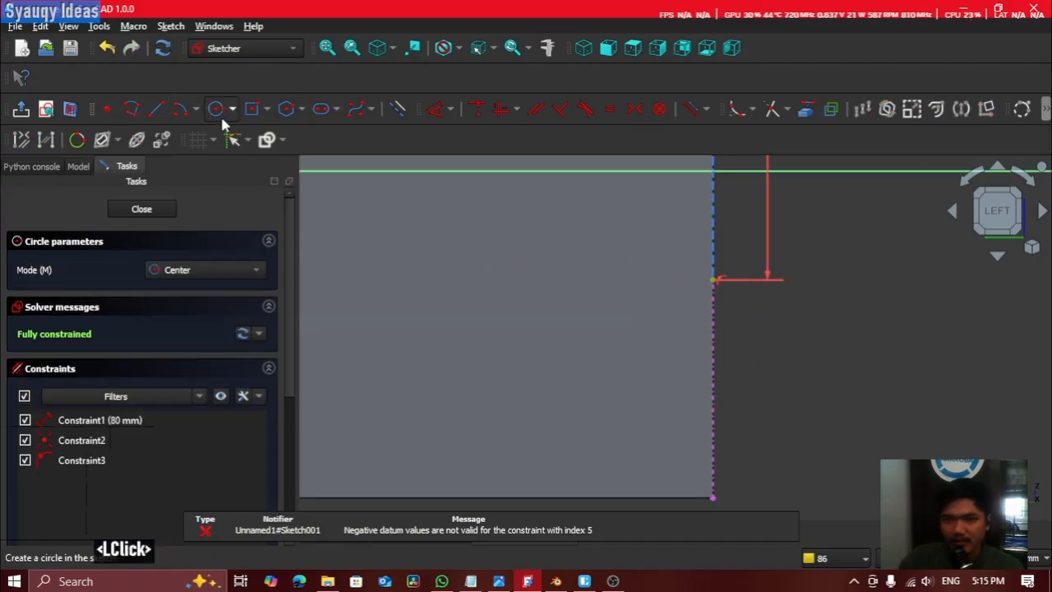
{"action": "left_click", "coordinate": [714, 279]}
{"action": "left_click", "coordinate": [634, 306]}
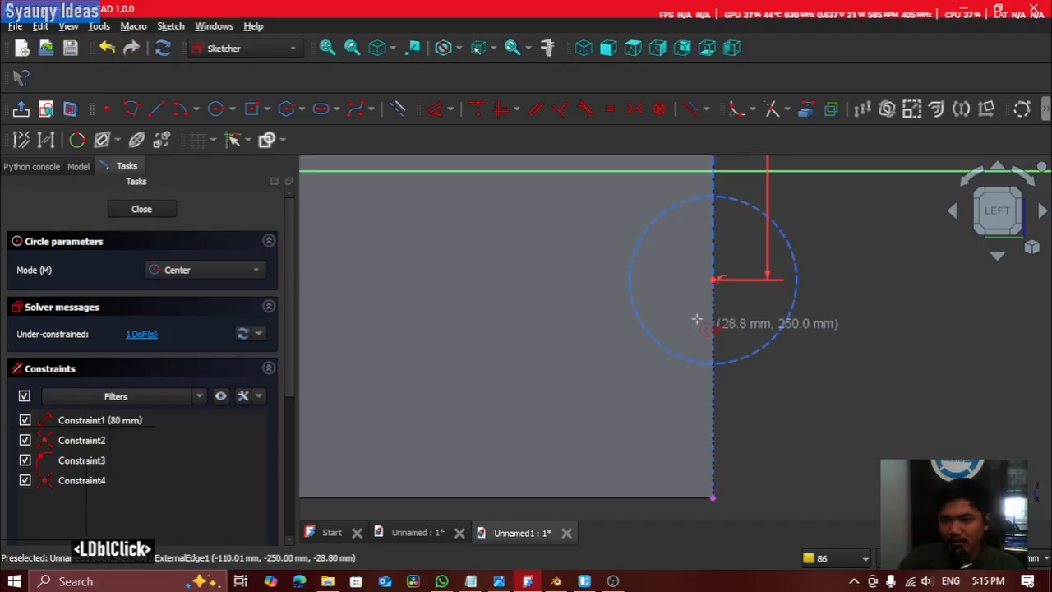
{"action": "key", "text": "Escape"}
Step: Dimension the construction circle's diameter as 30 mm
{"action": "left_click", "coordinate": [438, 108]}
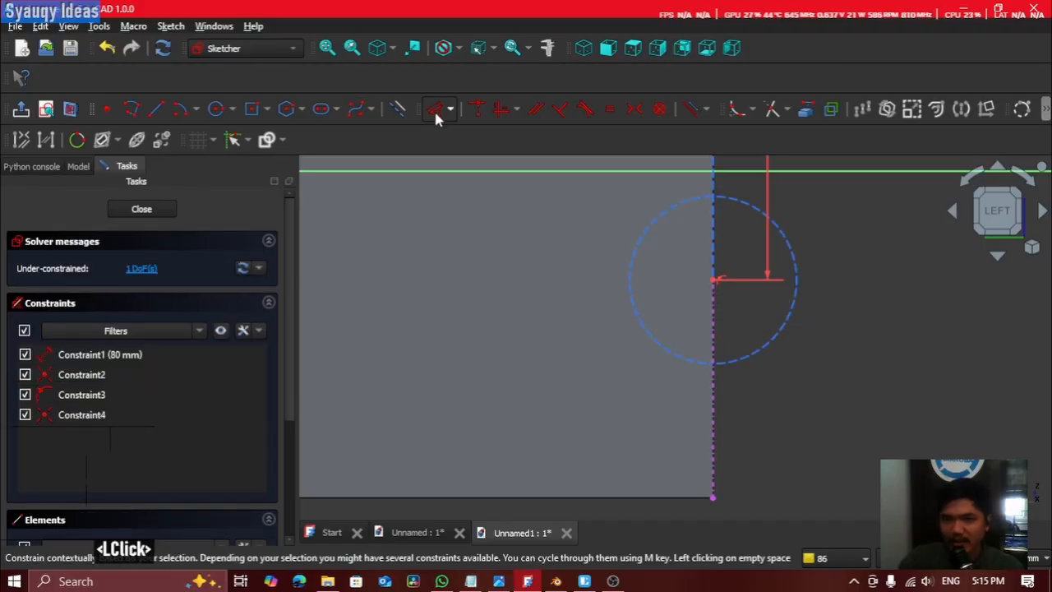
{"action": "left_click", "coordinate": [633, 271]}
{"action": "left_click", "coordinate": [541, 282]}
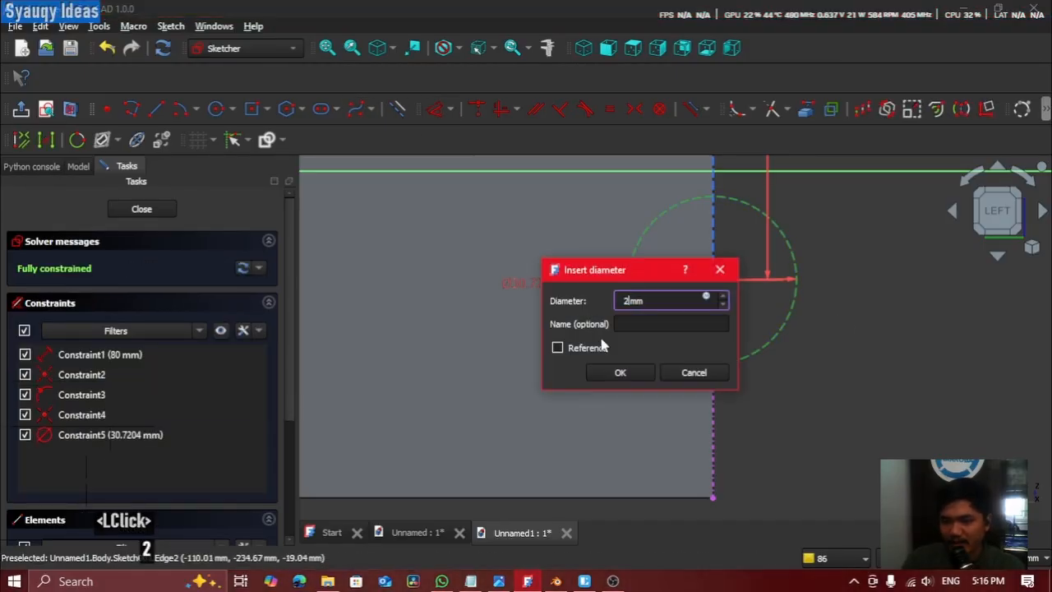
{"action": "key", "text": "BackSpace"}
{"action": "type", "text": "30"}
{"action": "key", "text": "Return"}
Step: Switch to normal geometry and draw a solid line from the front edge's upper corner down to the circle's centre
{"action": "scroll", "coordinate": [657, 327], "scroll_direction": "down", "scroll_amount": 1}
{"action": "scroll", "coordinate": [658, 327], "scroll_direction": "down", "scroll_amount": 1}
{"action": "middle_click", "coordinate": [617, 409]}
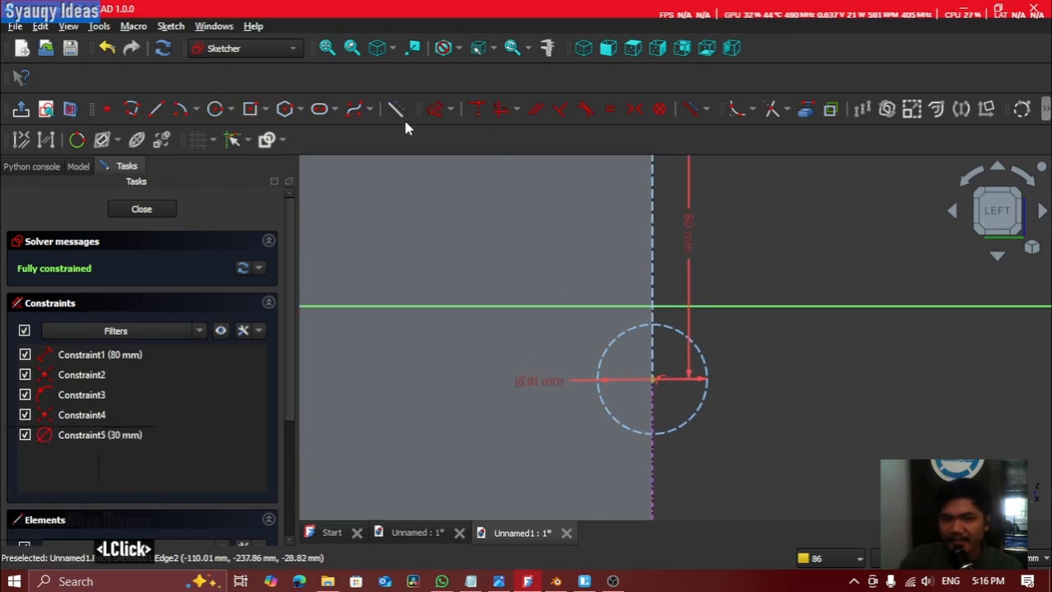
{"action": "left_click", "coordinate": [157, 108]}
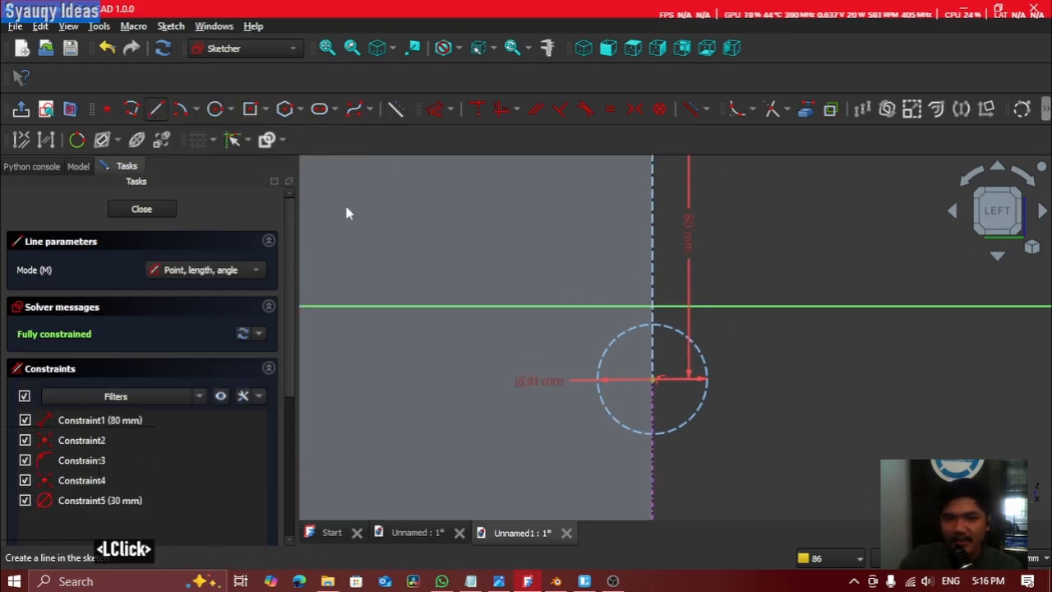
{"action": "middle_click_drag", "start_coordinate": [779, 186], "coordinate": [761, 362]}
{"action": "left_click", "coordinate": [638, 259]}
{"action": "middle_click_drag", "start_coordinate": [751, 295], "coordinate": [810, 365]}
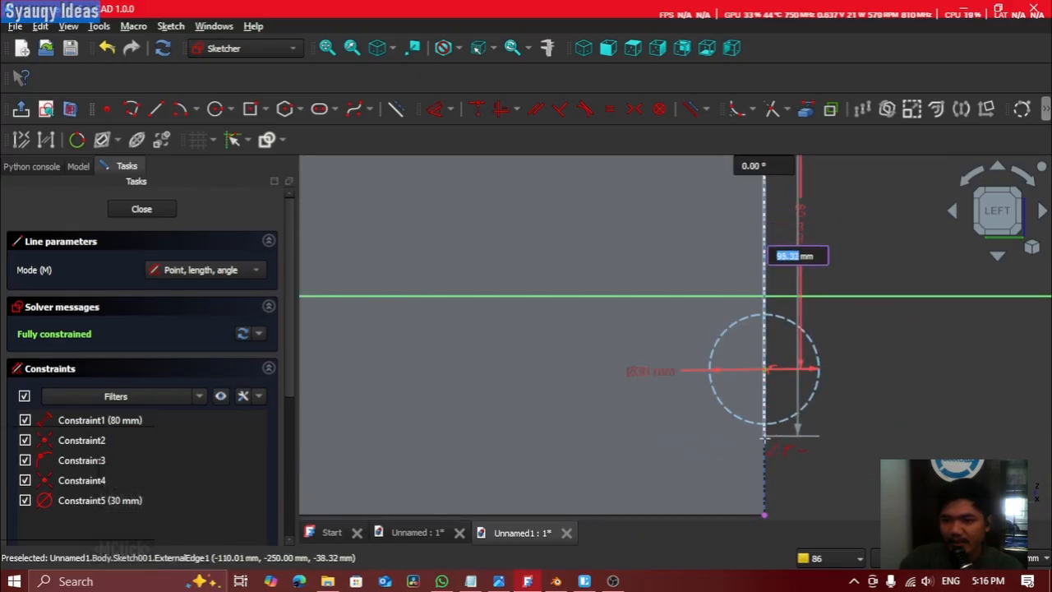
{"action": "left_click", "coordinate": [764, 393]}
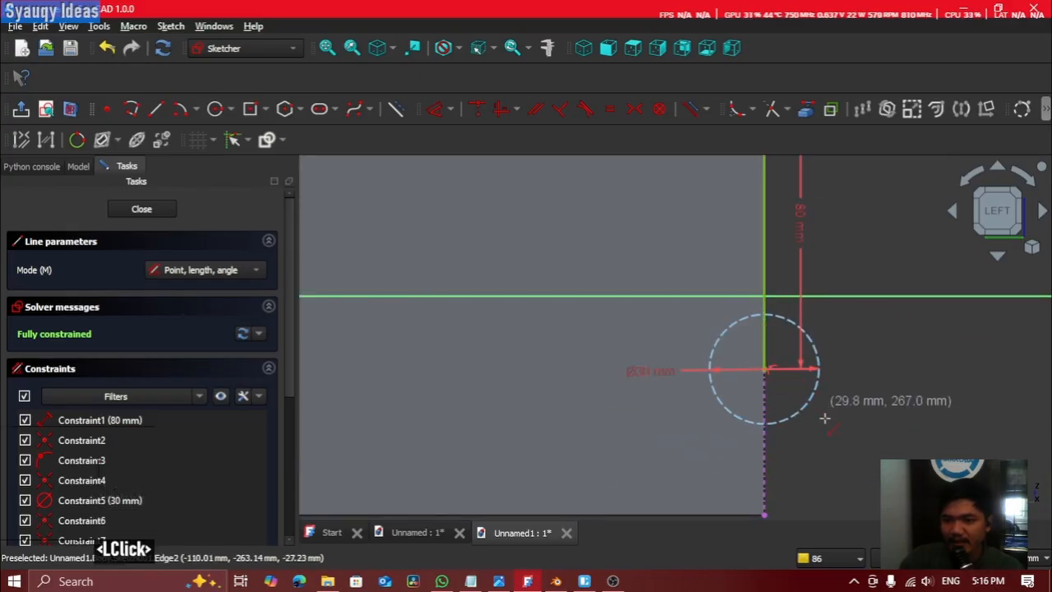
Step: Draw a 15 mm line at 0° from the circle's centre straight down to the circle's lowest point
{"action": "scroll", "coordinate": [746, 282], "scroll_direction": "up", "scroll_amount": 5}
{"action": "left_click", "coordinate": [700, 175]}
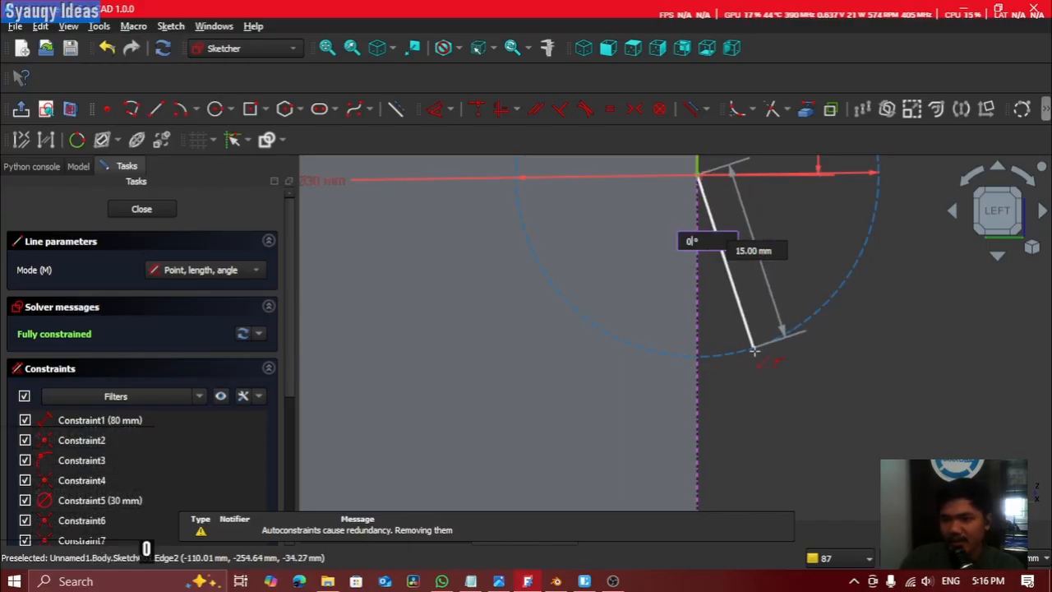
{"action": "type", "text": "0"}
{"action": "key", "text": "Tab"}
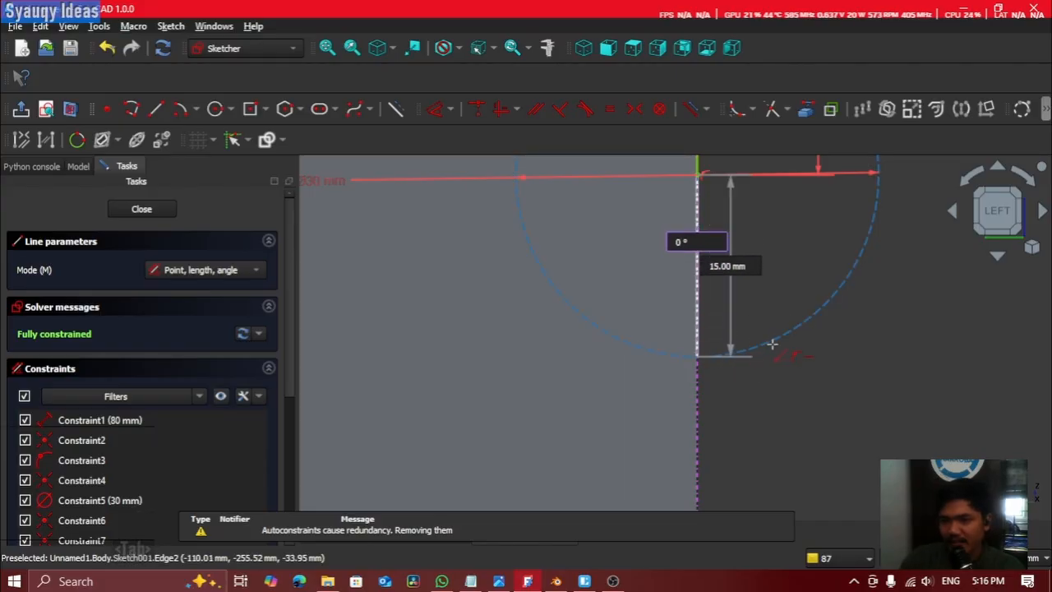
{"action": "left_click", "coordinate": [772, 344]}
Step: Draw a 15 mm line at -90° from the front edge's upper corner inward along the box's top edge
{"action": "middle_click", "coordinate": [699, 357]}
{"action": "scroll", "coordinate": [691, 353], "scroll_direction": "down", "scroll_amount": 5}
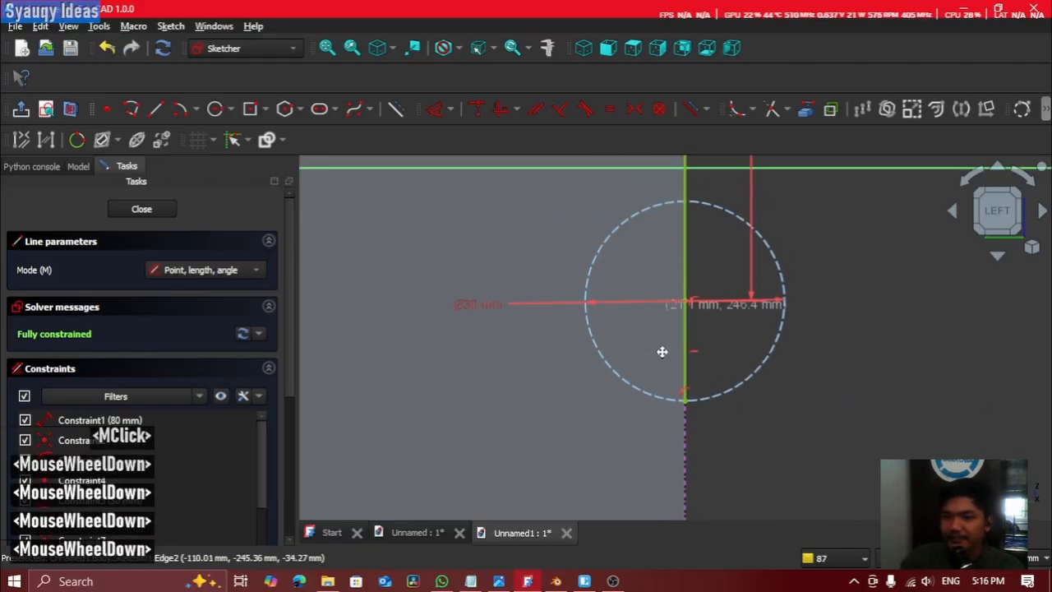
{"action": "middle_click_drag", "start_coordinate": [662, 352], "coordinate": [664, 407]}
{"action": "scroll", "coordinate": [744, 217], "scroll_direction": "up", "scroll_amount": 1}
{"action": "scroll", "coordinate": [759, 384], "scroll_direction": "down", "scroll_amount": 1}
{"action": "middle_click_drag", "start_coordinate": [744, 217], "coordinate": [756, 527]}
{"action": "middle_click_drag", "start_coordinate": [734, 302], "coordinate": [736, 212]}
{"action": "scroll", "coordinate": [735, 212], "scroll_direction": "down", "scroll_amount": 3}
{"action": "middle_click_drag", "start_coordinate": [722, 504], "coordinate": [723, 496]}
{"action": "scroll", "coordinate": [723, 496], "scroll_direction": "up", "scroll_amount": 2}
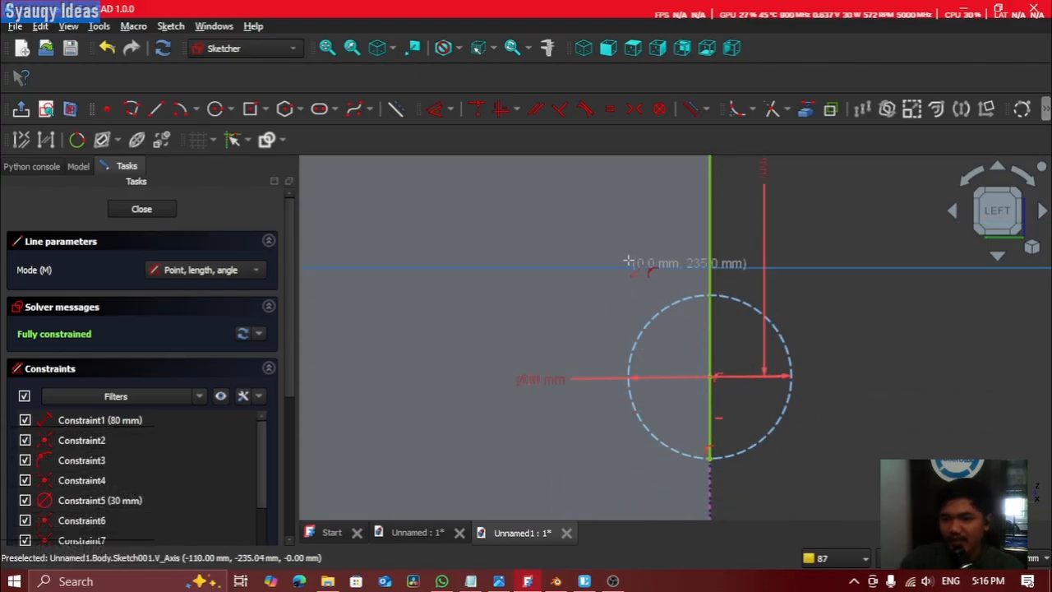
{"action": "middle_click_drag", "start_coordinate": [643, 253], "coordinate": [618, 431]}
{"action": "mouse_move", "coordinate": [648, 268]}
{"action": "middle_mouse_down"}
{"action": "mouse_move", "coordinate": [652, 449]}
{"action": "mouse_move", "coordinate": [667, 482]}
{"action": "middle_mouse_up"}
{"action": "middle_click_drag", "start_coordinate": [733, 508], "coordinate": [752, 294]}
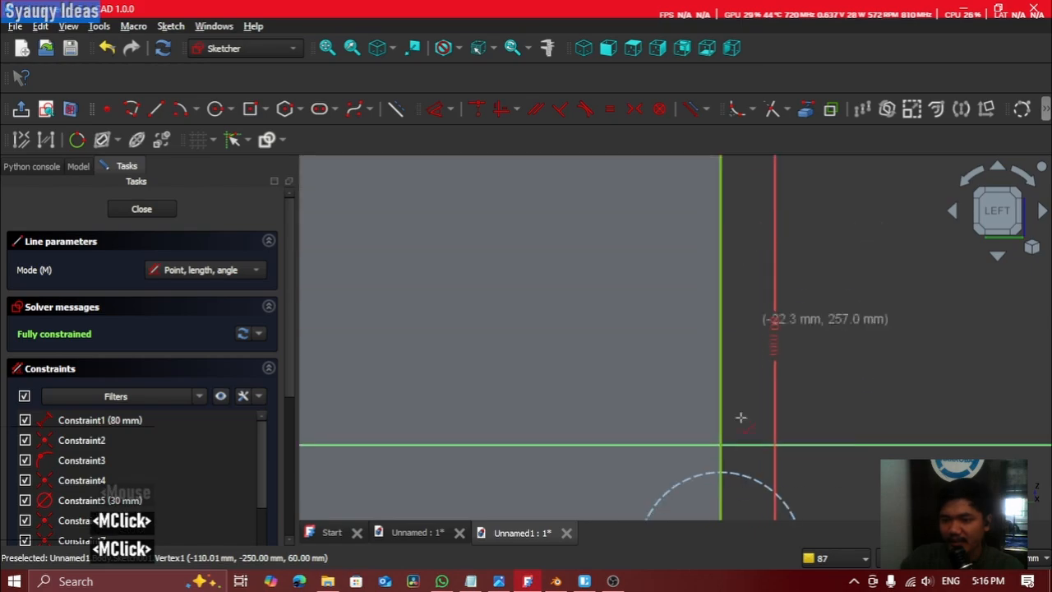
{"action": "mouse_move", "coordinate": [780, 497]}
{"action": "middle_mouse_down"}
{"action": "mouse_move", "coordinate": [856, 259]}
{"action": "mouse_move", "coordinate": [840, 389]}
{"action": "middle_mouse_up"}
{"action": "middle_click_drag", "start_coordinate": [883, 176], "coordinate": [770, 443]}
{"action": "scroll", "coordinate": [713, 368], "scroll_direction": "up", "scroll_amount": 4}
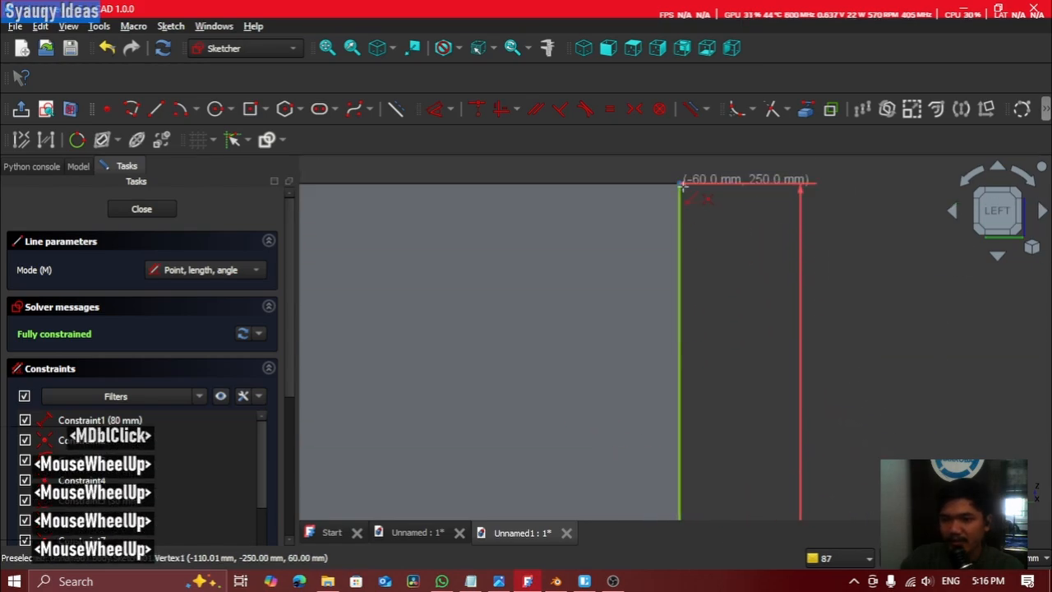
{"action": "left_click", "coordinate": [681, 185]}
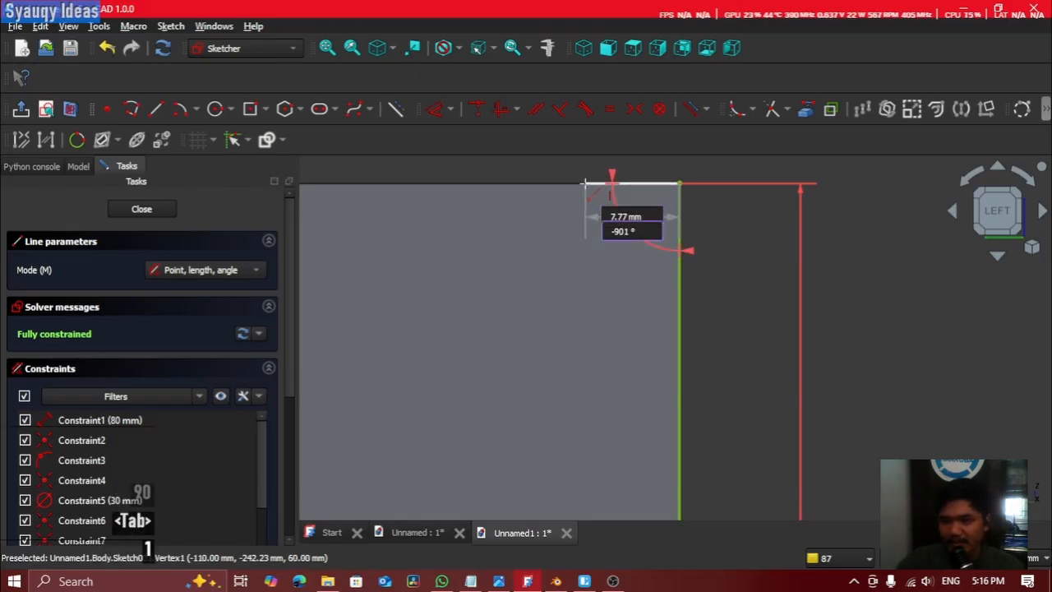
{"action": "key", "text": "Tab"}
{"action": "key", "text": "Tab"}
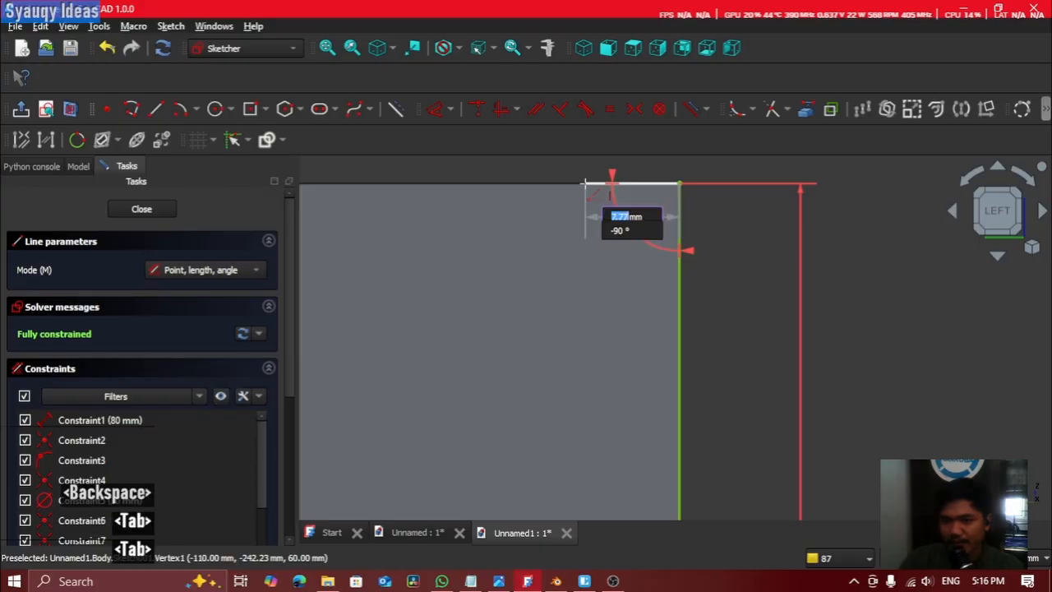
{"action": "type", "text": "15"}
{"action": "key", "text": "Return"}
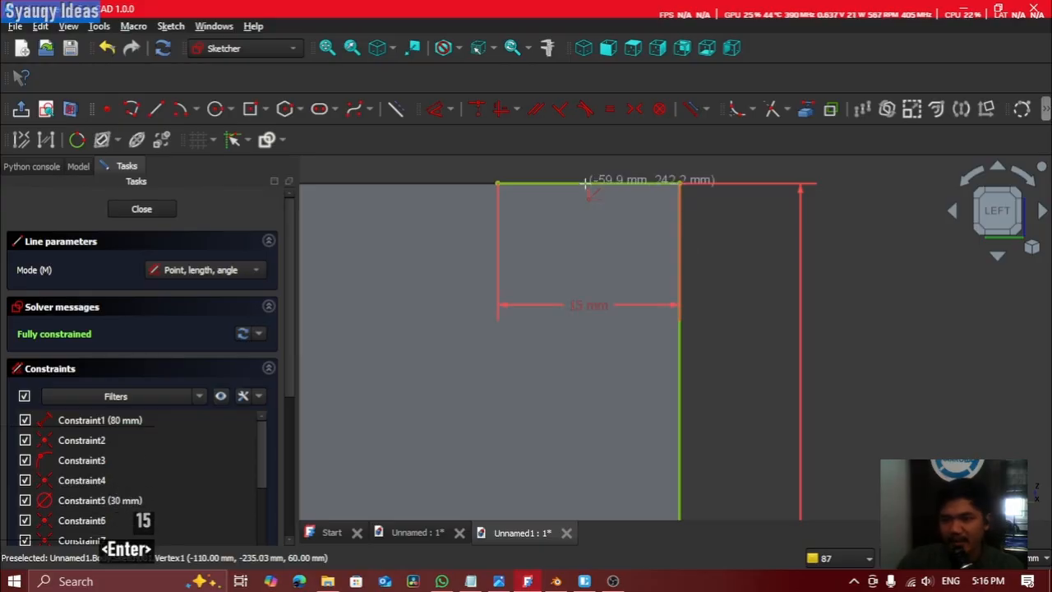
Step: Draw a vertical line from the inner end of the 15 mm top line down to the construction circle's inner side
{"action": "left_click", "coordinate": [494, 184]}
{"action": "scroll", "coordinate": [669, 403], "scroll_direction": "down", "scroll_amount": 4}
{"action": "middle_click", "coordinate": [764, 354]}
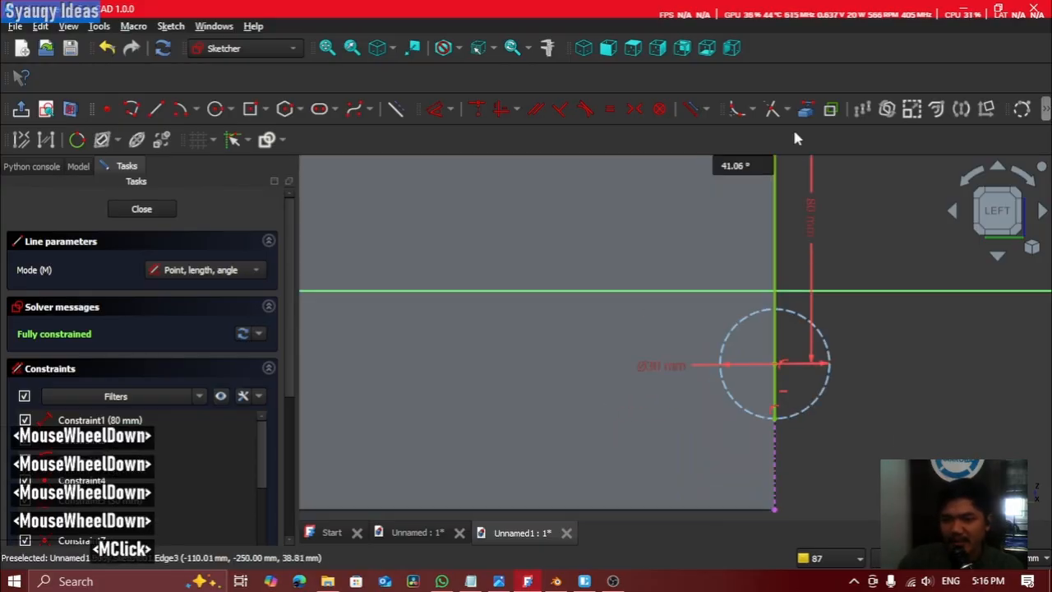
{"action": "left_click", "coordinate": [722, 357]}
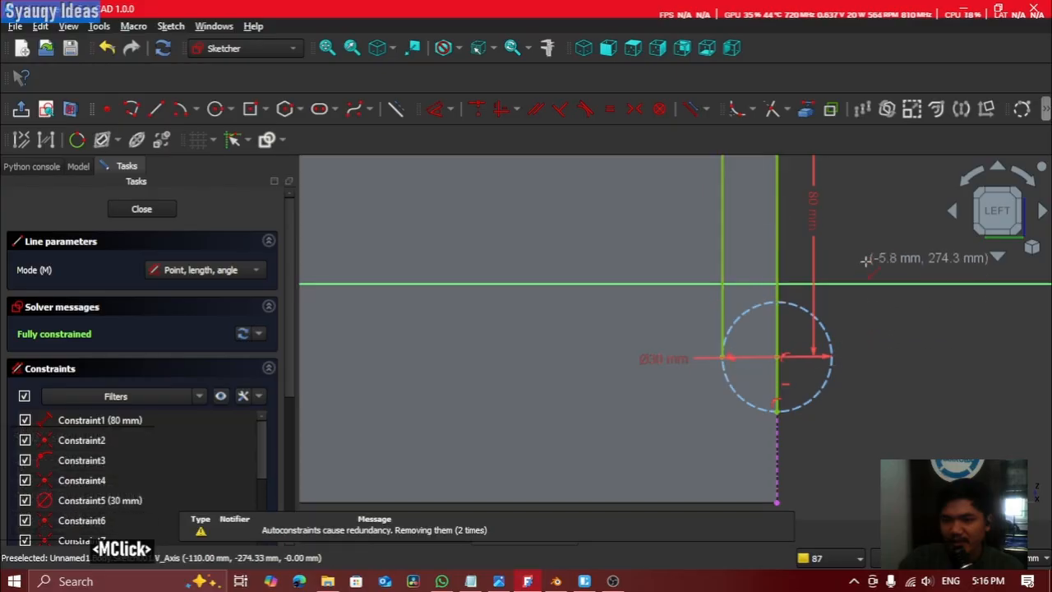
Step: Draw a solid circle over the construction circle, from its centre out to the lower end of the inner vertical line
{"action": "middle_click", "coordinate": [692, 339]}
{"action": "scroll", "coordinate": [733, 423], "scroll_direction": "up", "scroll_amount": 1}
{"action": "middle_click", "coordinate": [765, 351]}
{"action": "scroll", "coordinate": [813, 341], "scroll_direction": "up", "scroll_amount": 2}
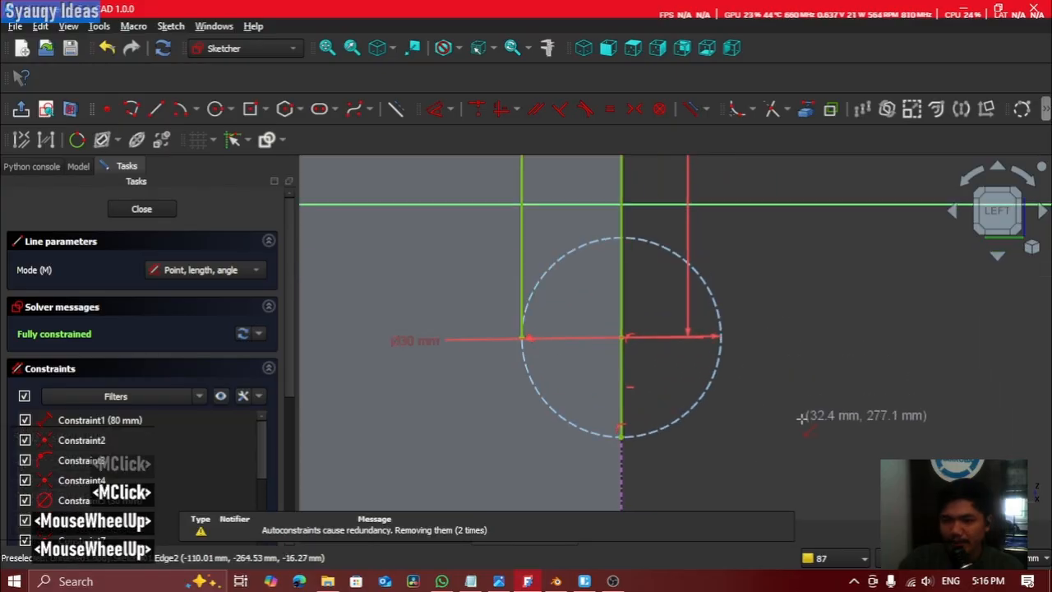
{"action": "left_click", "coordinate": [215, 109]}
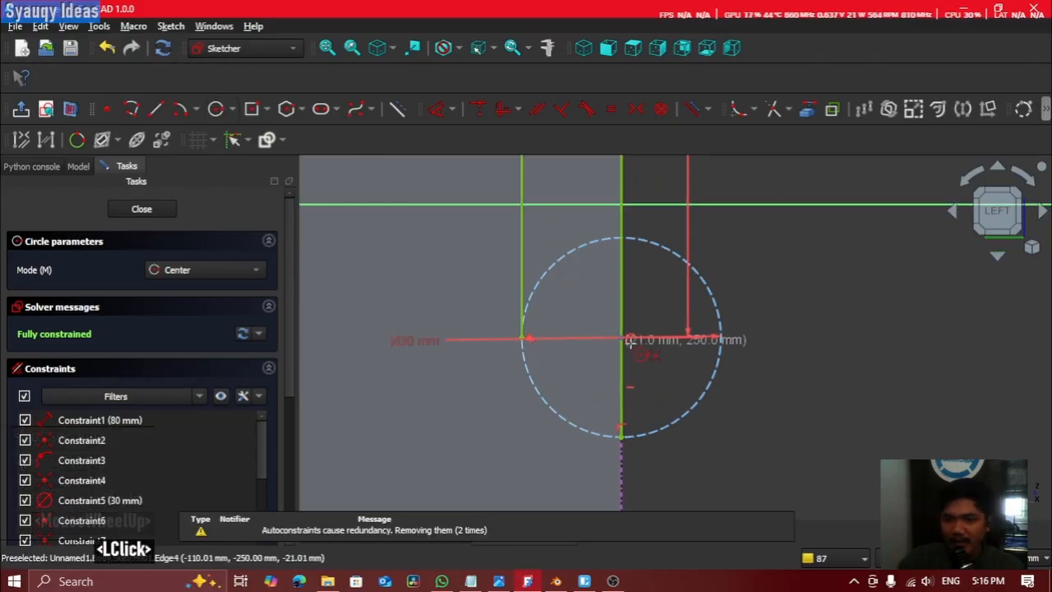
{"action": "left_click", "coordinate": [528, 333]}
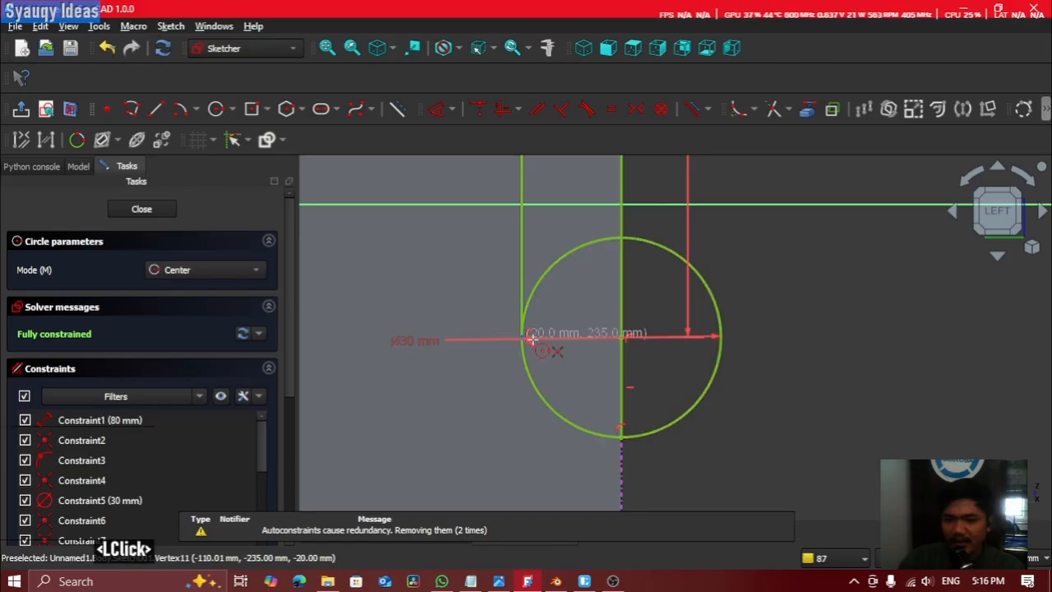
Step: Trim the solid circle to the quarter arc joining the inner vertical line and the lower end of the front line
{"action": "middle_click_drag", "start_coordinate": [777, 294], "coordinate": [770, 294]}
{"action": "left_click", "coordinate": [775, 111]}
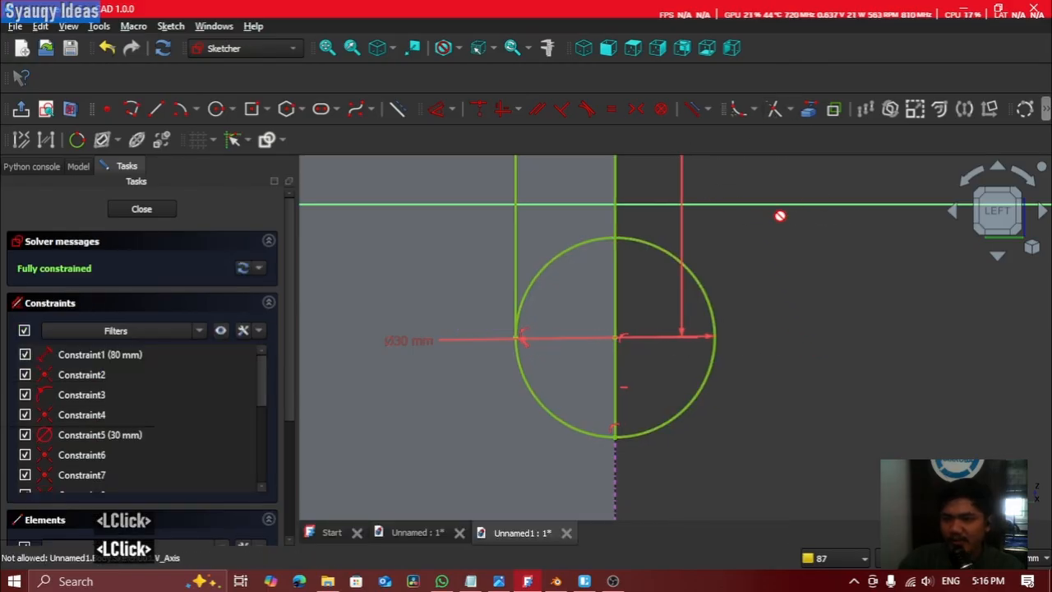
{"action": "left_click", "coordinate": [714, 291]}
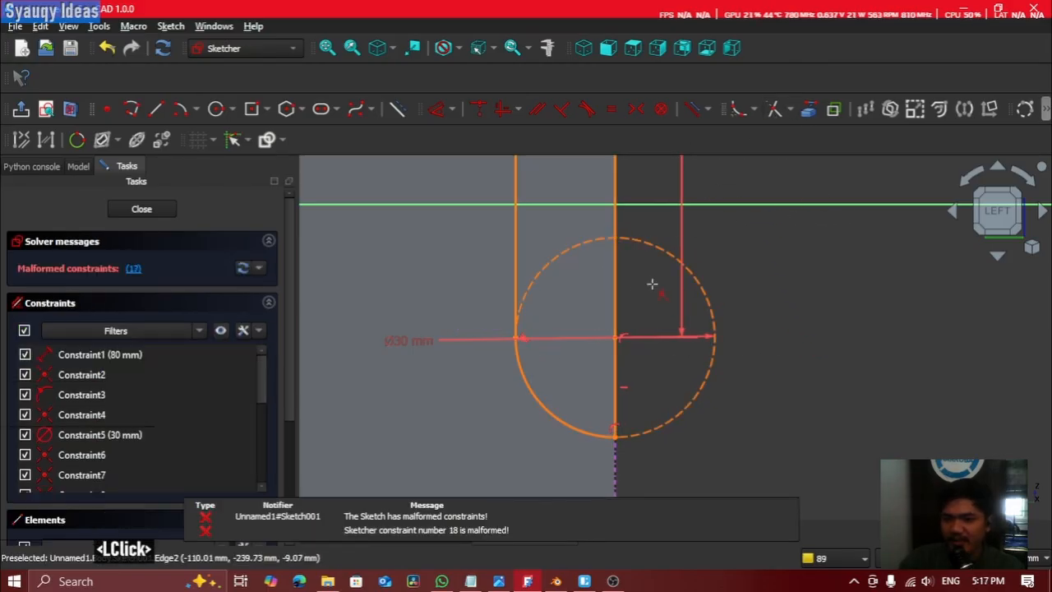
{"action": "scroll", "coordinate": [770, 213], "scroll_direction": "up", "scroll_amount": 5}
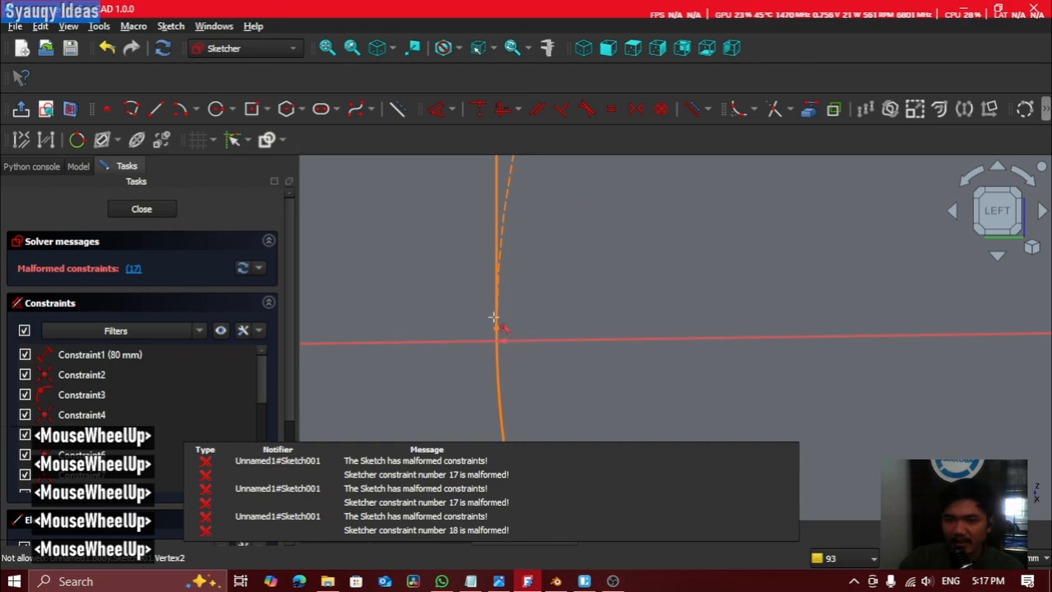
{"action": "scroll", "coordinate": [530, 302], "scroll_direction": "down", "scroll_amount": 11}
{"action": "middle_click_drag", "start_coordinate": [717, 239], "coordinate": [689, 293]}
{"action": "scroll", "coordinate": [689, 293], "scroll_direction": "down", "scroll_amount": 2}
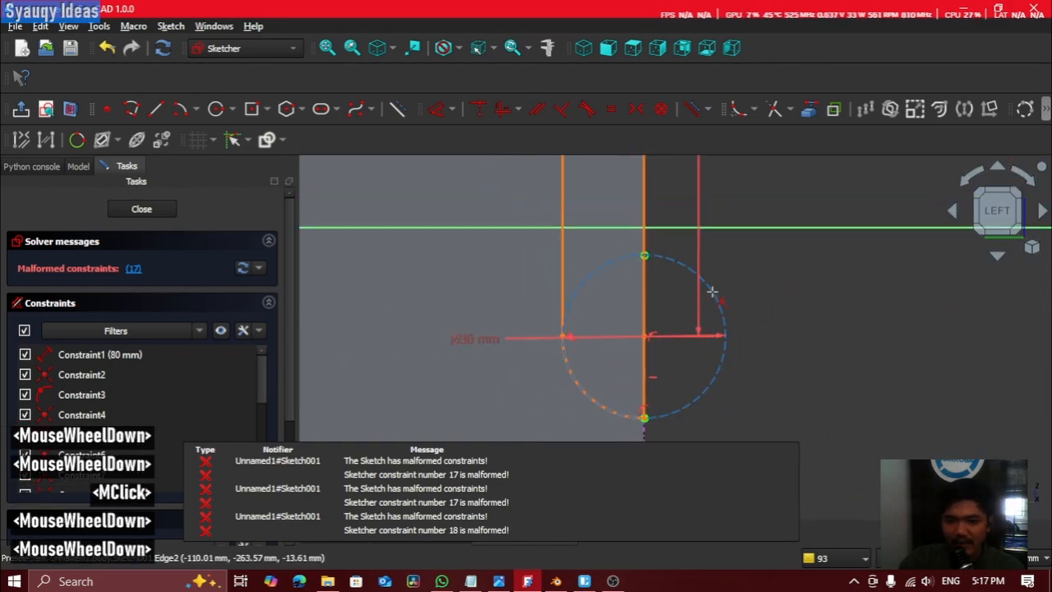
{"action": "key", "text": "Escape"}
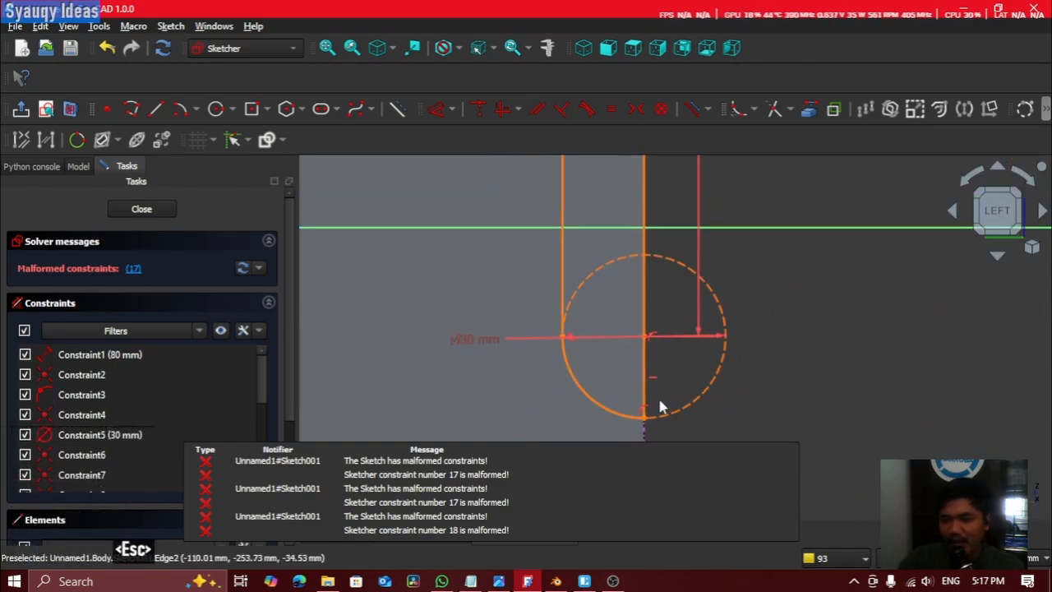
Step: Leave the side-profile sketch and reopen it for editing
{"action": "scroll", "coordinate": [672, 400], "scroll_direction": "up", "scroll_amount": 4}
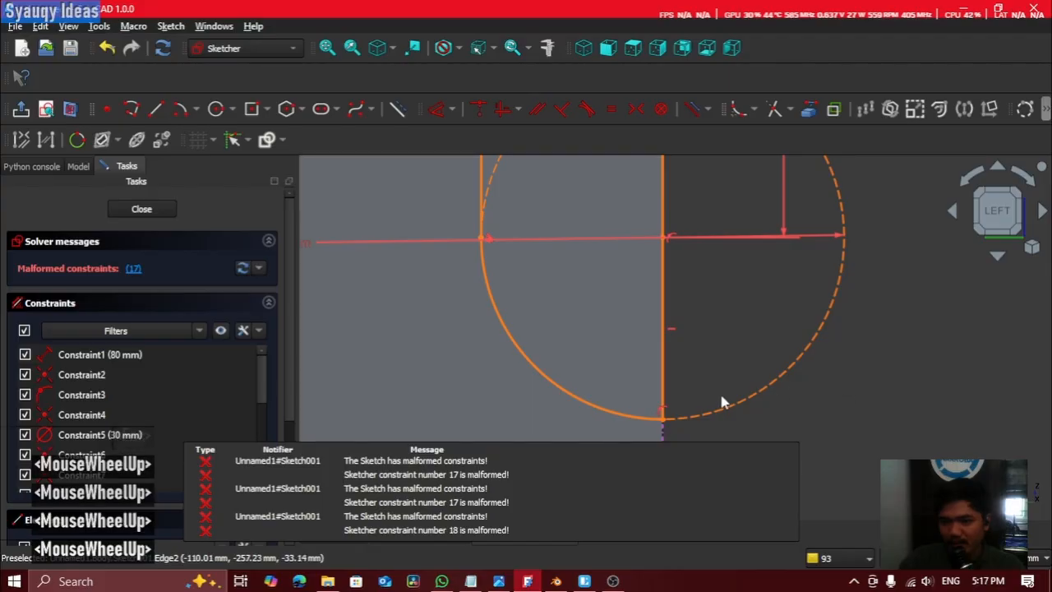
{"action": "key", "text": "Escape"}
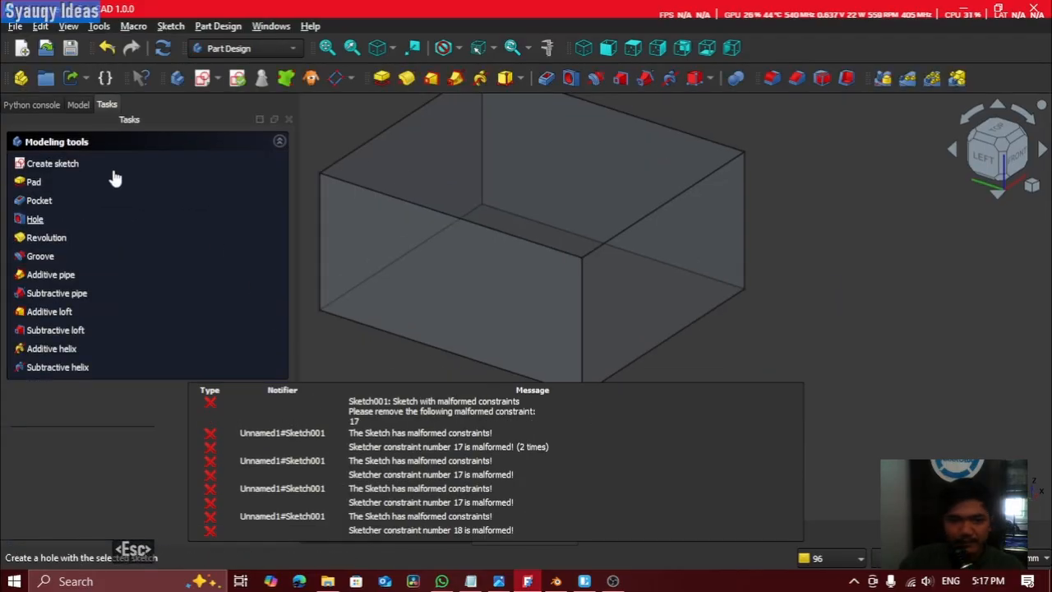
{"action": "left_click", "coordinate": [78, 104]}
{"action": "double_click", "coordinate": [72, 202]}
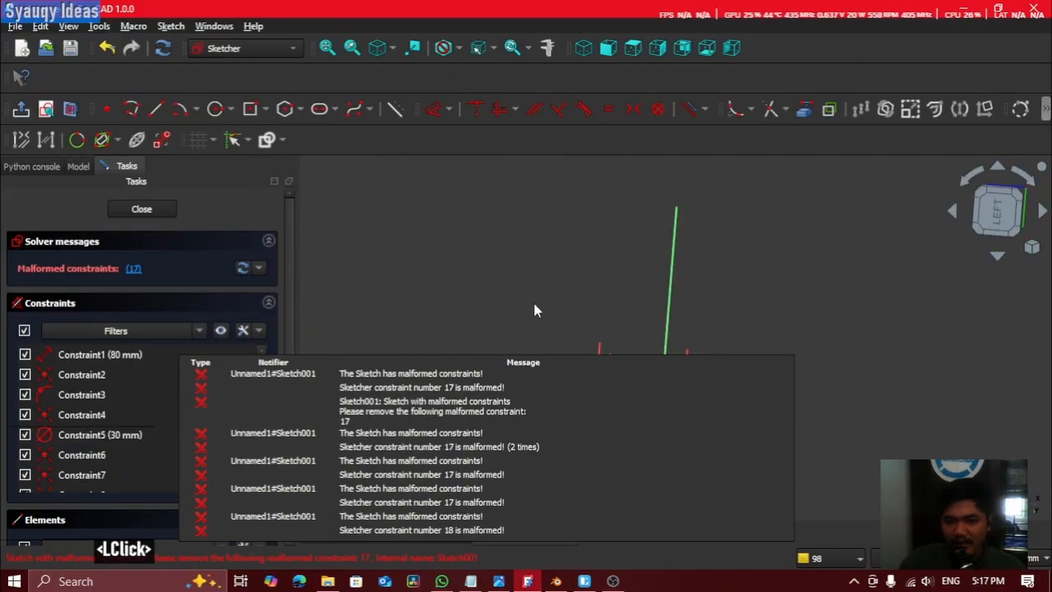
{"action": "middle_click", "coordinate": [667, 206]}
{"action": "scroll", "coordinate": [695, 242], "scroll_direction": "up", "scroll_amount": 5}
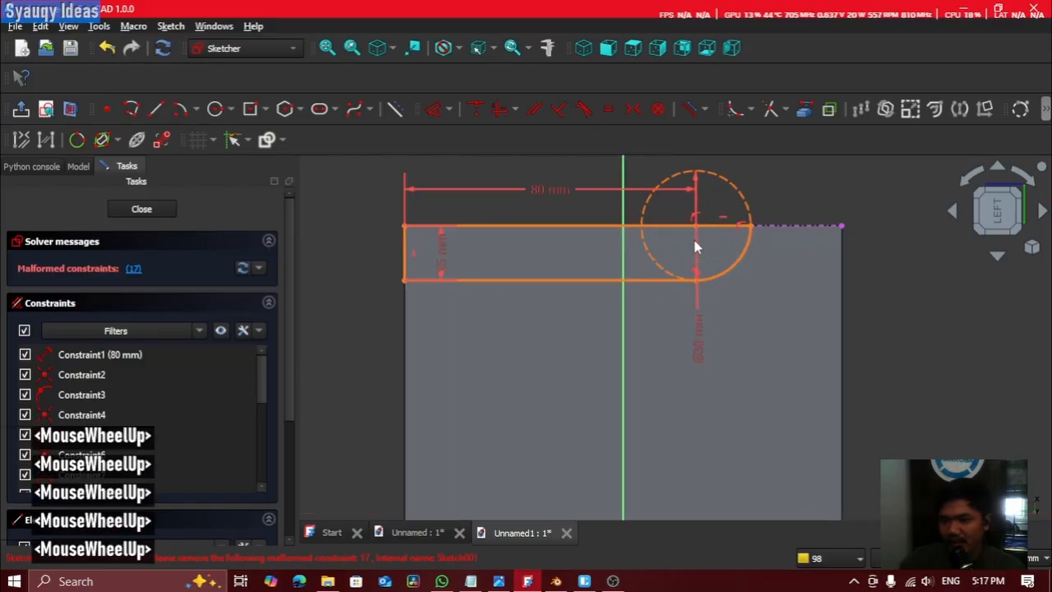
Step: Select the quarter arc of the profile and try to move it to test its attachment
{"action": "scroll", "coordinate": [563, 272], "scroll_direction": "down", "scroll_amount": 2}
{"action": "mouse_move", "coordinate": [564, 272]}
{"action": "middle_mouse_down"}
{"action": "mouse_move", "coordinate": [880, 275]}
{"action": "mouse_move", "coordinate": [873, 263]}
{"action": "middle_mouse_up"}
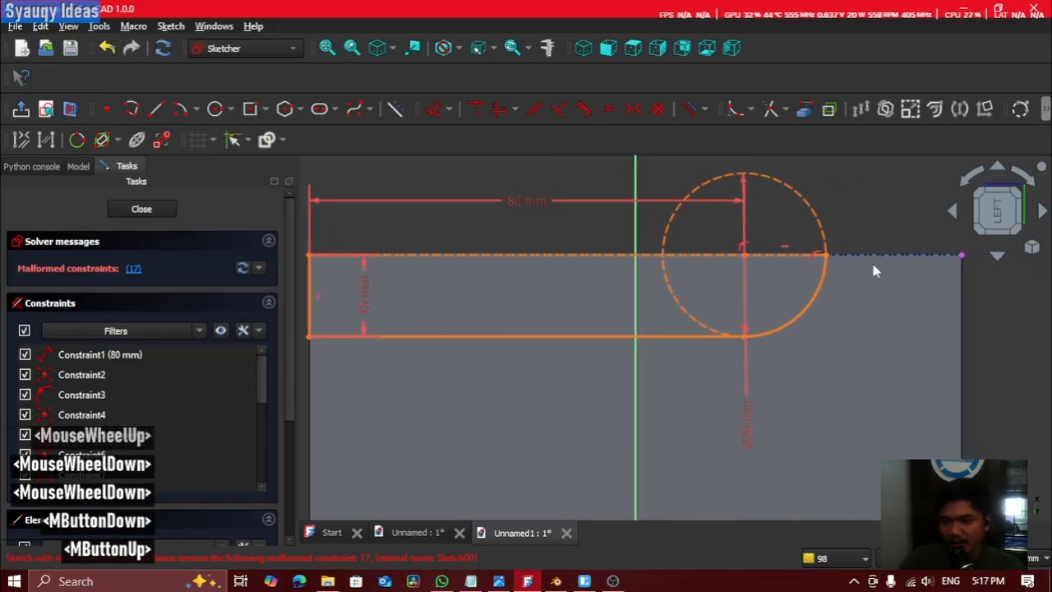
{"action": "scroll", "coordinate": [814, 275], "scroll_direction": "up", "scroll_amount": 1}
{"action": "left_click", "coordinate": [806, 267]}
{"action": "left_click_drag", "start_coordinate": [802, 261], "coordinate": [825, 328]}
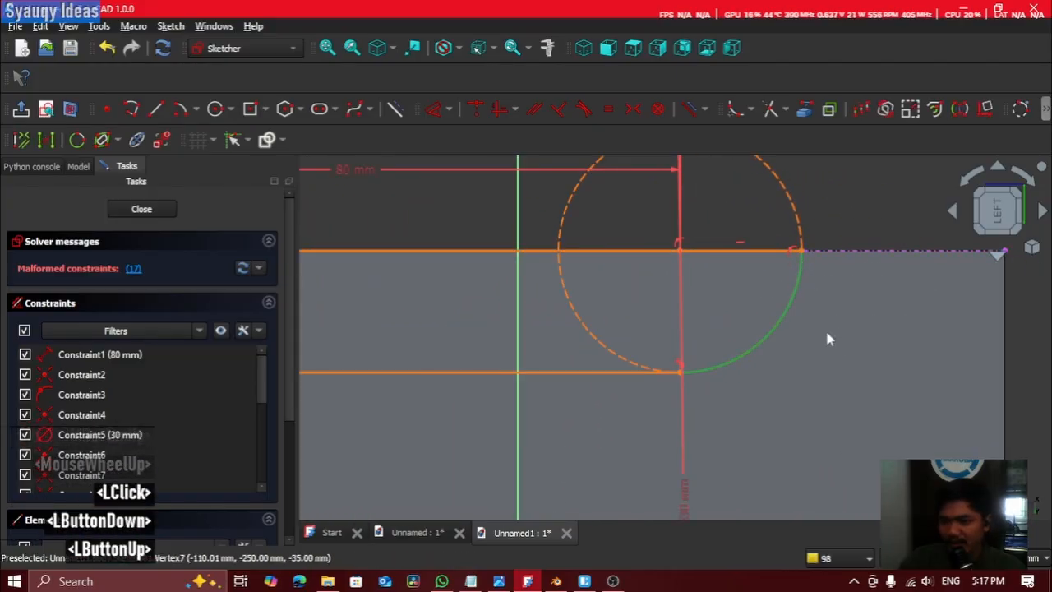
Step: Delete the quarter arc with the malformed constraint from the side profile
{"action": "left_click", "coordinate": [846, 315]}
{"action": "key", "text": "Delete"}
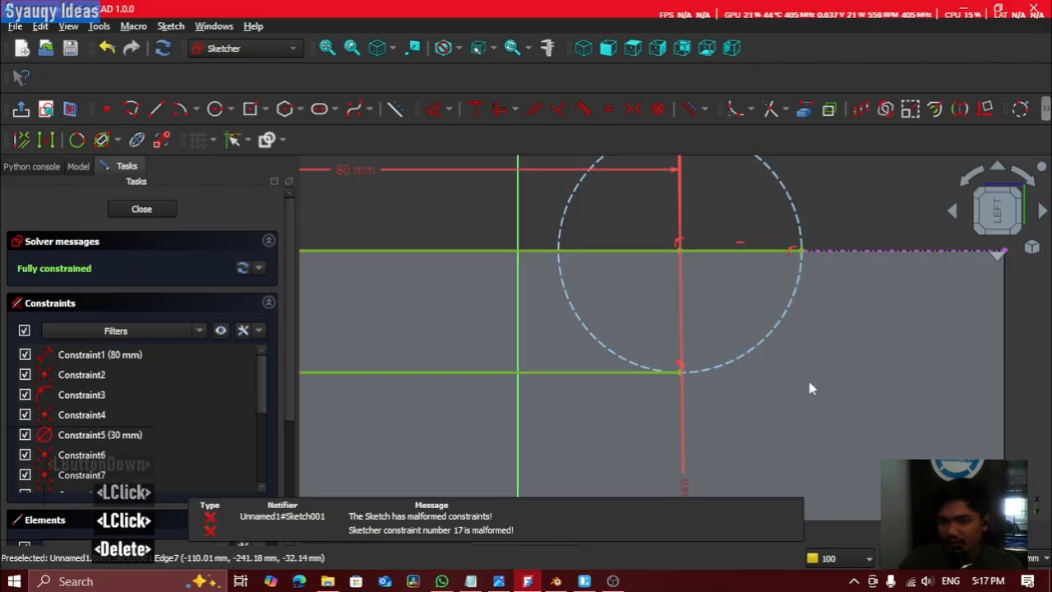
{"action": "middle_click_drag", "start_coordinate": [795, 275], "coordinate": [780, 275]}
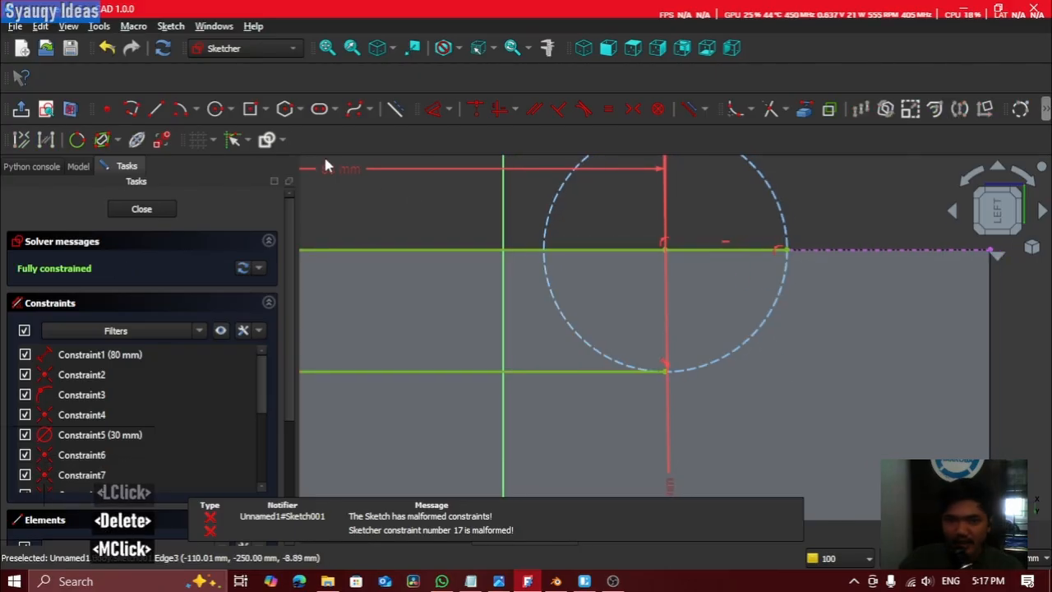
Step: Draw a centre-based arc about the construction circle's centre, from the front line's lower end to the inner vertical line's lower end
{"action": "left_click", "coordinate": [214, 111]}
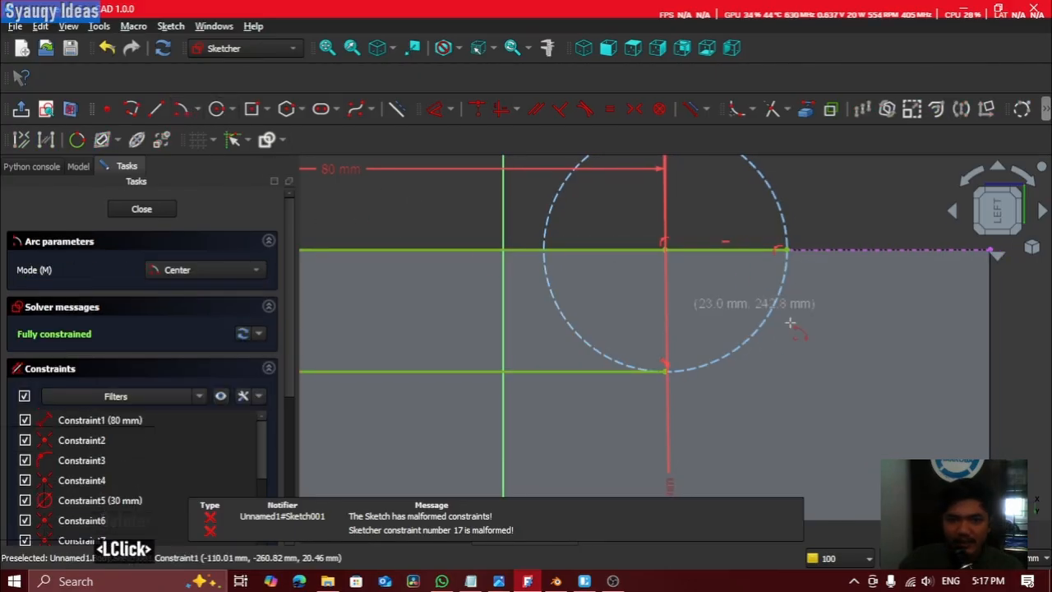
{"action": "left_click", "coordinate": [665, 248]}
{"action": "left_click", "coordinate": [788, 249]}
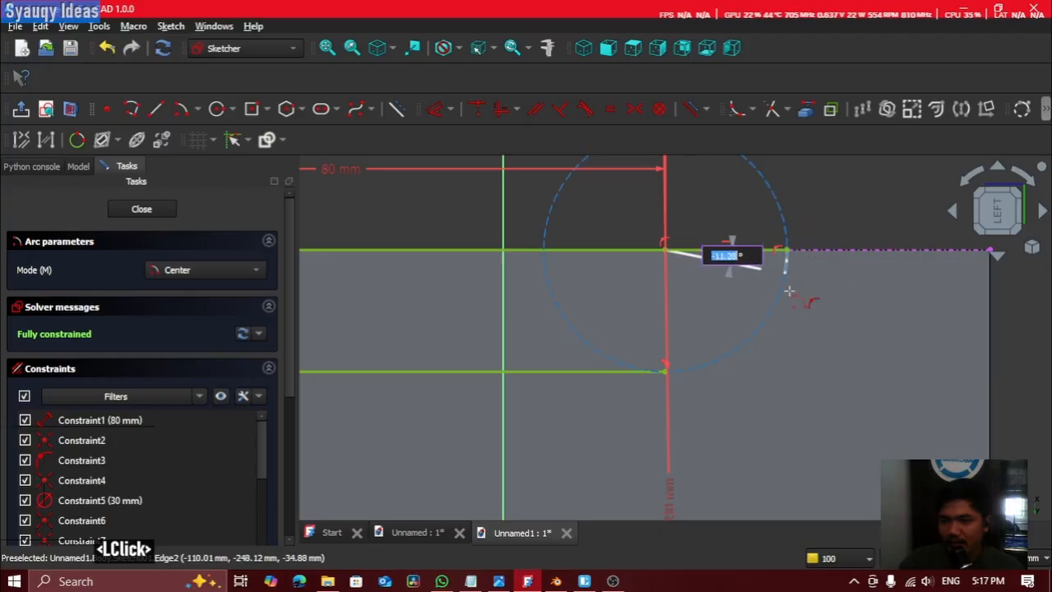
{"action": "left_click", "coordinate": [664, 371]}
{"action": "scroll", "coordinate": [873, 311], "scroll_direction": "down", "scroll_amount": 1}
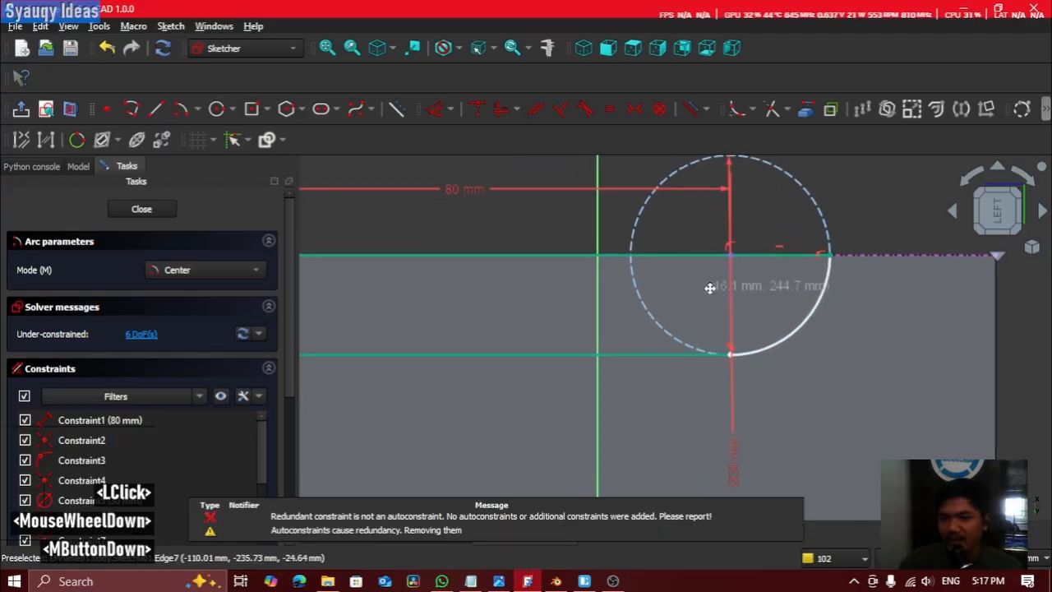
{"action": "middle_click", "coordinate": [805, 263]}
{"action": "key", "text": "Escape"}
Step: Try a coincident constraint between the arc and the inner vertical line, and apply a tangent constraint instead
{"action": "middle_click", "coordinate": [809, 234]}
{"action": "scroll", "coordinate": [840, 232], "scroll_direction": "up", "scroll_amount": 2}
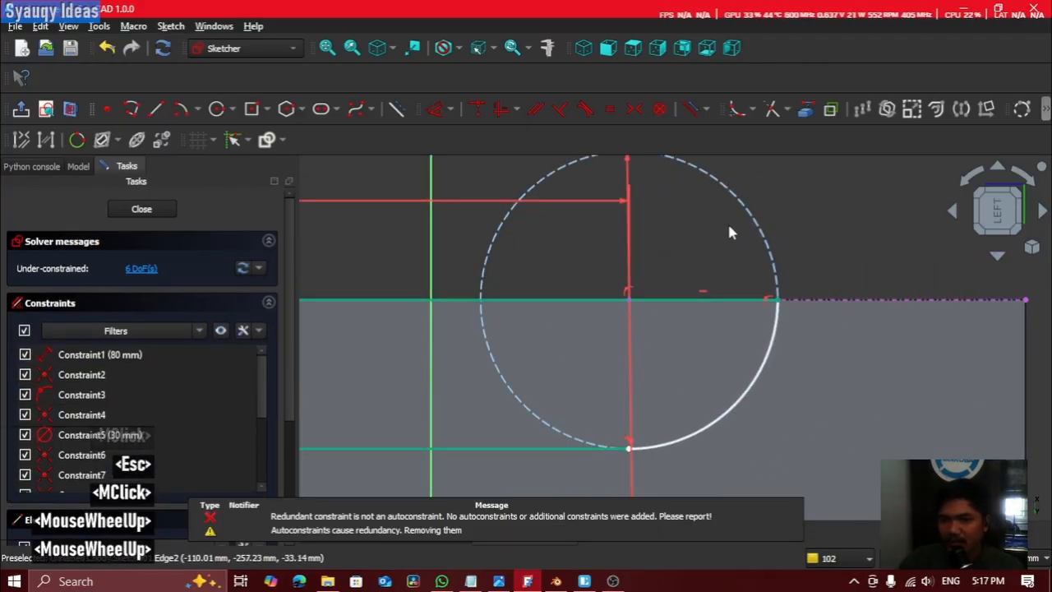
{"action": "middle_click_drag", "start_coordinate": [840, 231], "coordinate": [863, 228]}
{"action": "scroll", "coordinate": [664, 430], "scroll_direction": "up", "scroll_amount": 2}
{"action": "middle_click", "coordinate": [677, 328]}
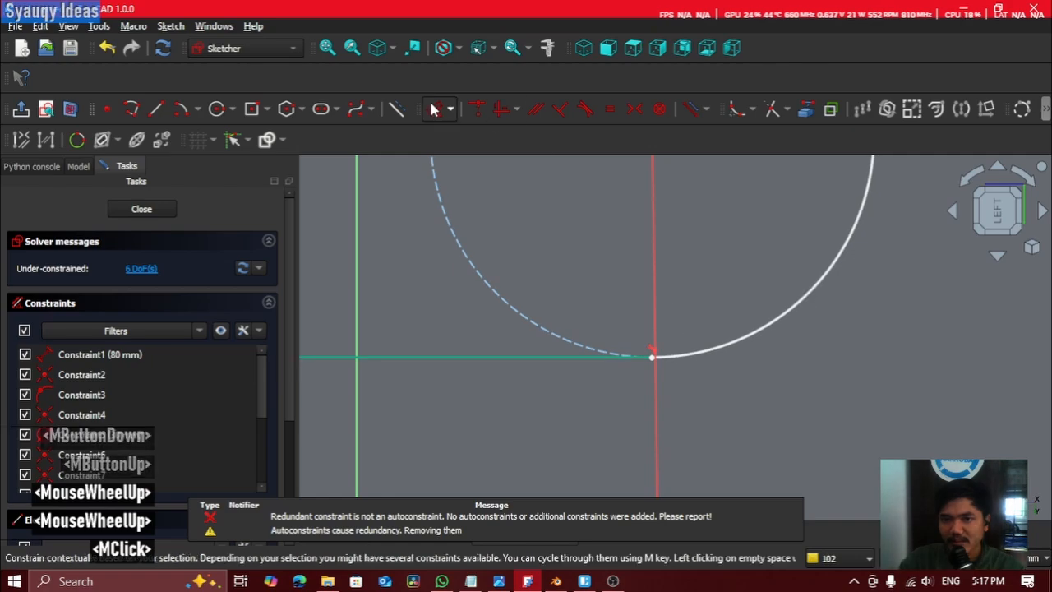
{"action": "left_click", "coordinate": [478, 109]}
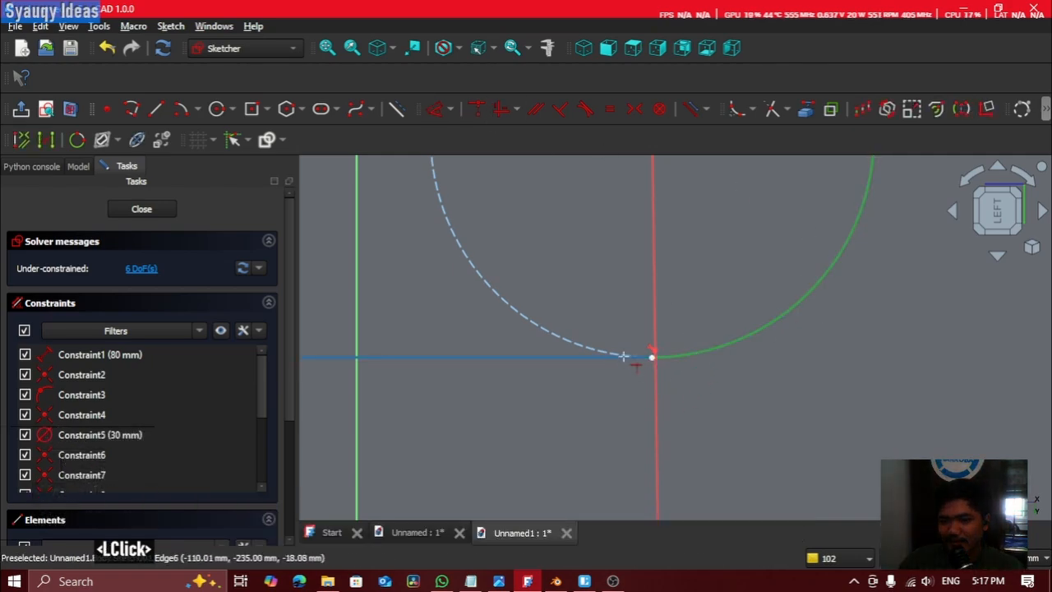
{"action": "left_click", "coordinate": [624, 356]}
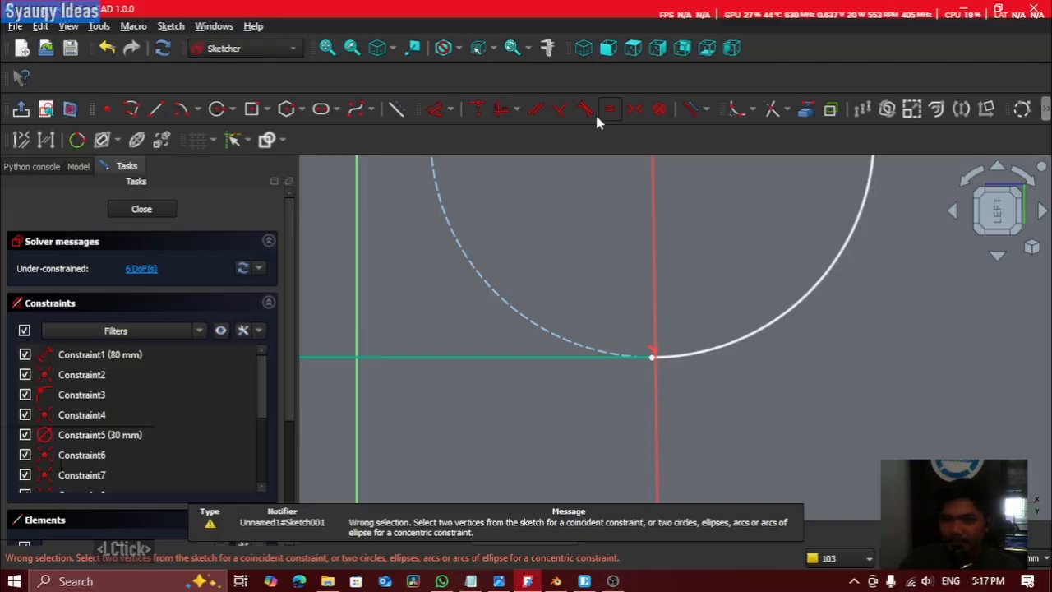
{"action": "left_click", "coordinate": [666, 352]}
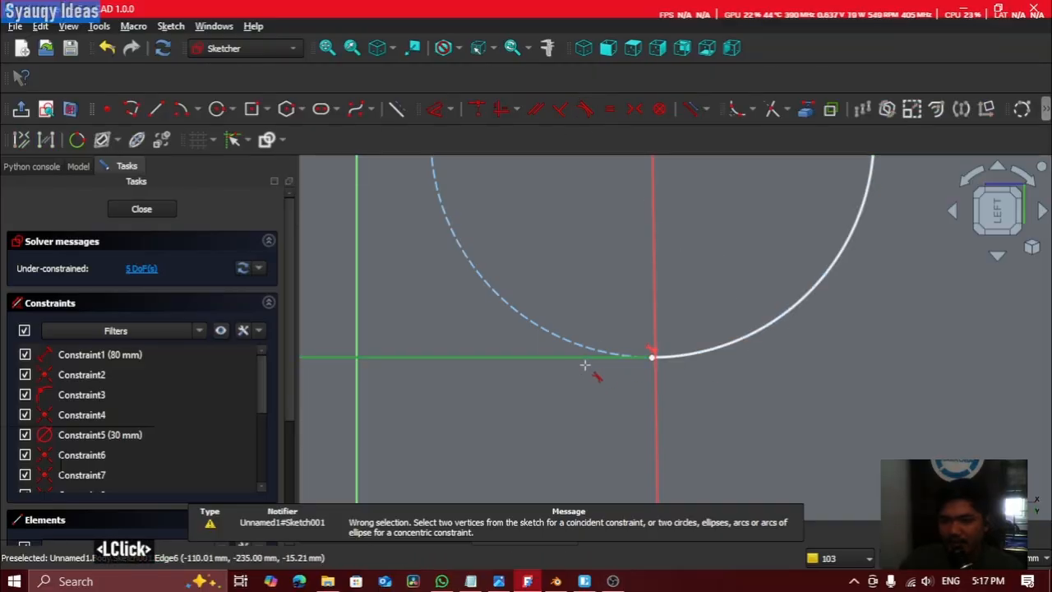
Step: Try to add another tangent constraint to the arc near the front line's end, and undo it
{"action": "middle_click", "coordinate": [728, 359]}
{"action": "scroll", "coordinate": [728, 360], "scroll_direction": "down", "scroll_amount": 2}
{"action": "scroll", "coordinate": [749, 378], "scroll_direction": "up", "scroll_amount": 2}
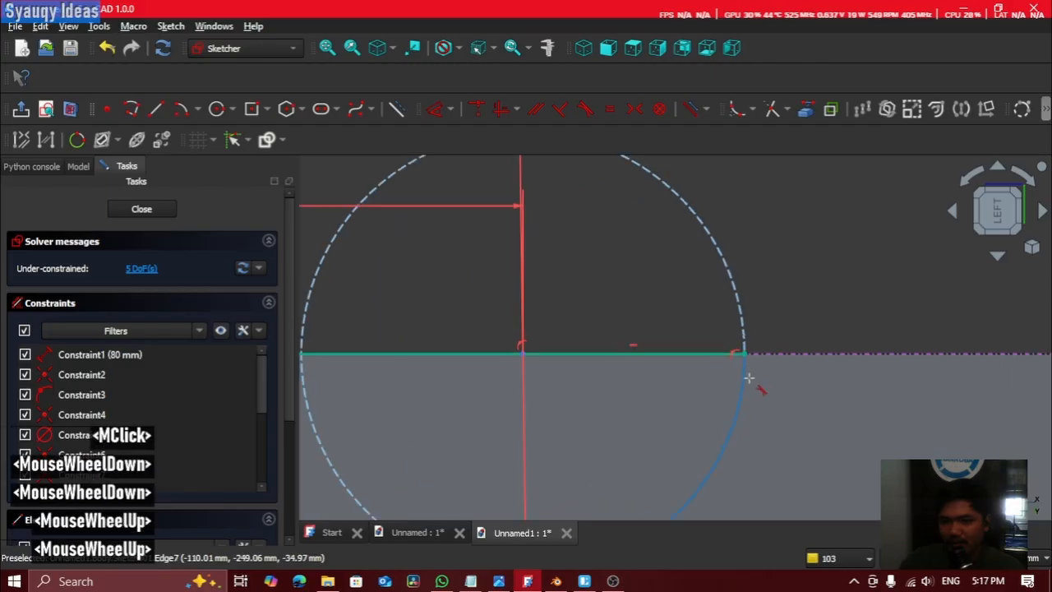
{"action": "double_click", "coordinate": [748, 378]}
{"action": "middle_click", "coordinate": [644, 284]}
{"action": "key", "text": "ctrl+z"}
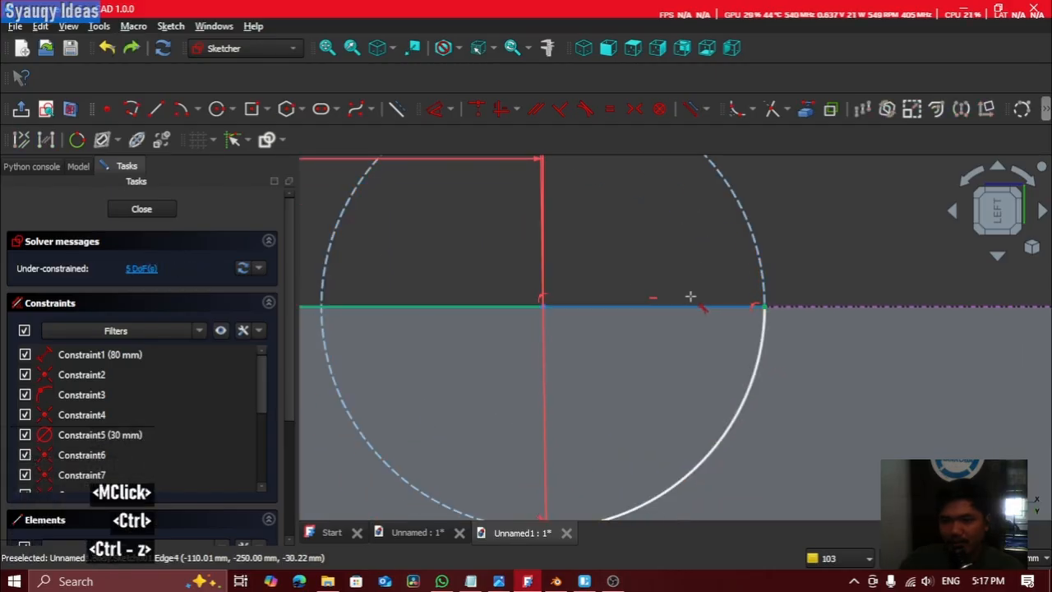
{"action": "key", "text": "Escape"}
Step: Set the construction circle's diameter to 40 mm
{"action": "scroll", "coordinate": [566, 335], "scroll_direction": "down", "scroll_amount": 2}
{"action": "middle_click", "coordinate": [566, 335]}
{"action": "scroll", "coordinate": [773, 288], "scroll_direction": "down", "scroll_amount": 2}
{"action": "middle_click_drag", "start_coordinate": [773, 288], "coordinate": [764, 298]}
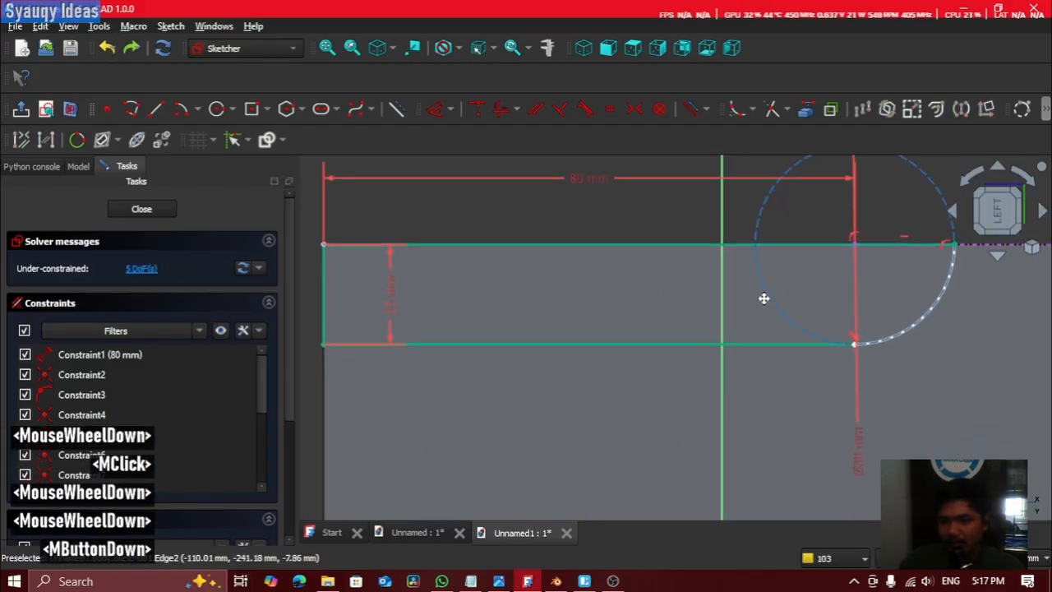
{"action": "middle_click", "coordinate": [751, 330]}
{"action": "double_click", "coordinate": [792, 427]}
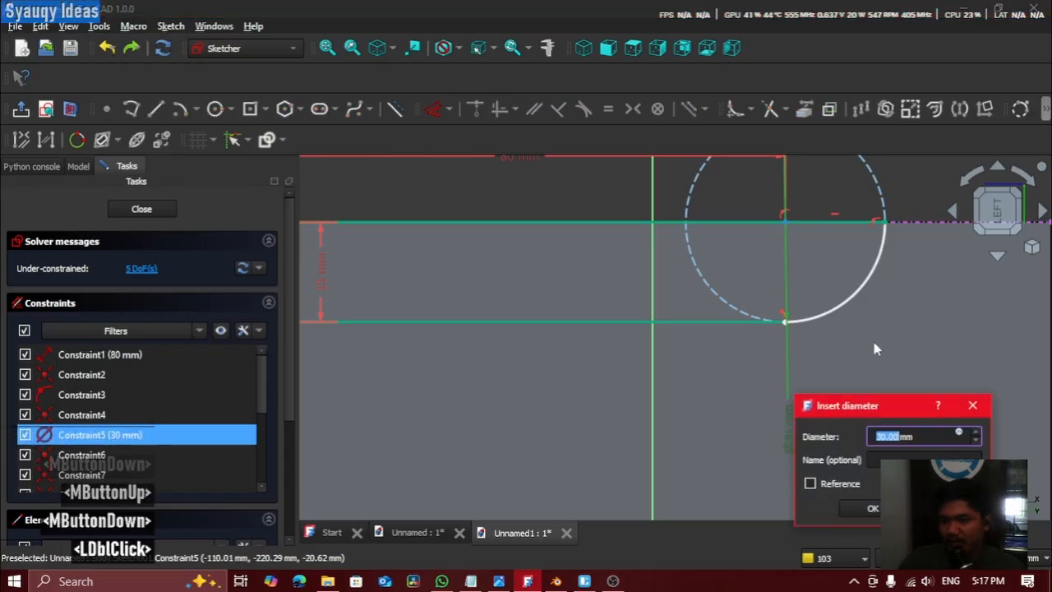
{"action": "type", "text": "4"}
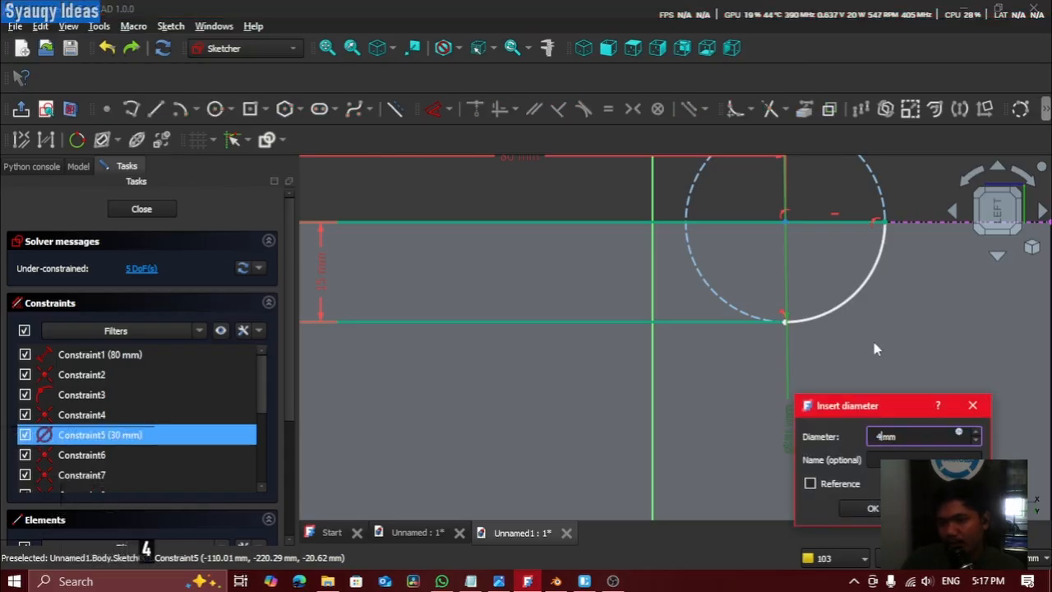
{"action": "type", "text": "0"}
{"action": "key", "text": "Return"}
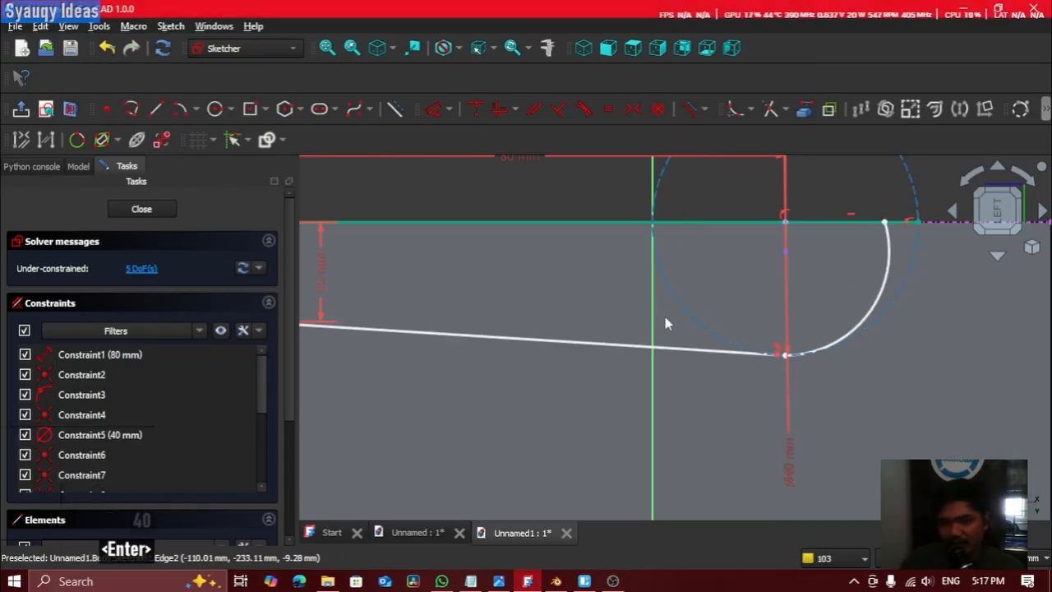
Step: Leave the side-profile sketch and reopen it for editing
{"action": "middle_click", "coordinate": [736, 273]}
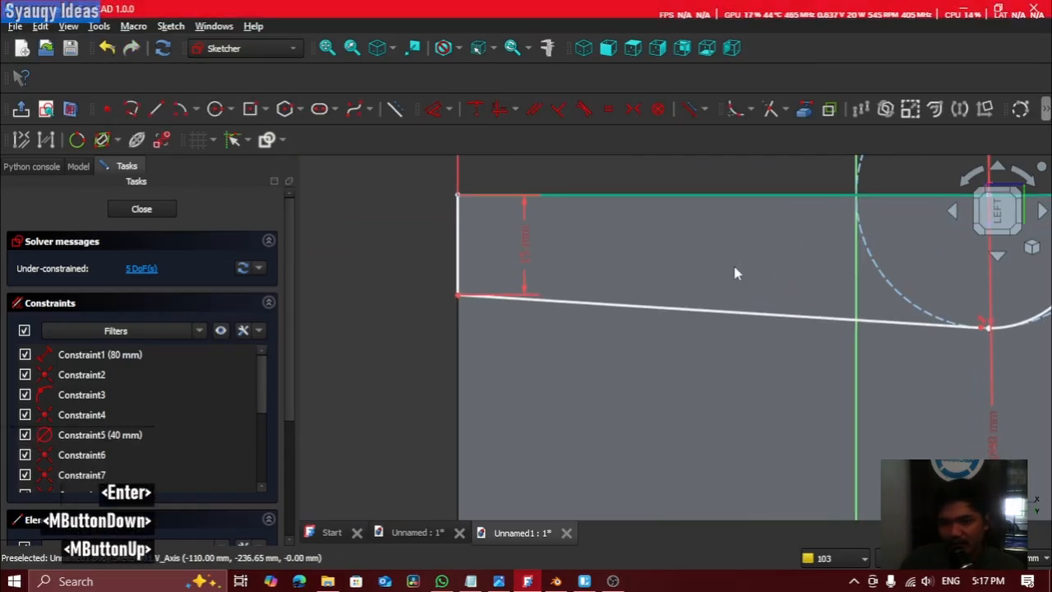
{"action": "left_click", "coordinate": [530, 252]}
{"action": "middle_click", "coordinate": [686, 345]}
{"action": "left_click", "coordinate": [683, 341]}
{"action": "key", "text": "Escape"}
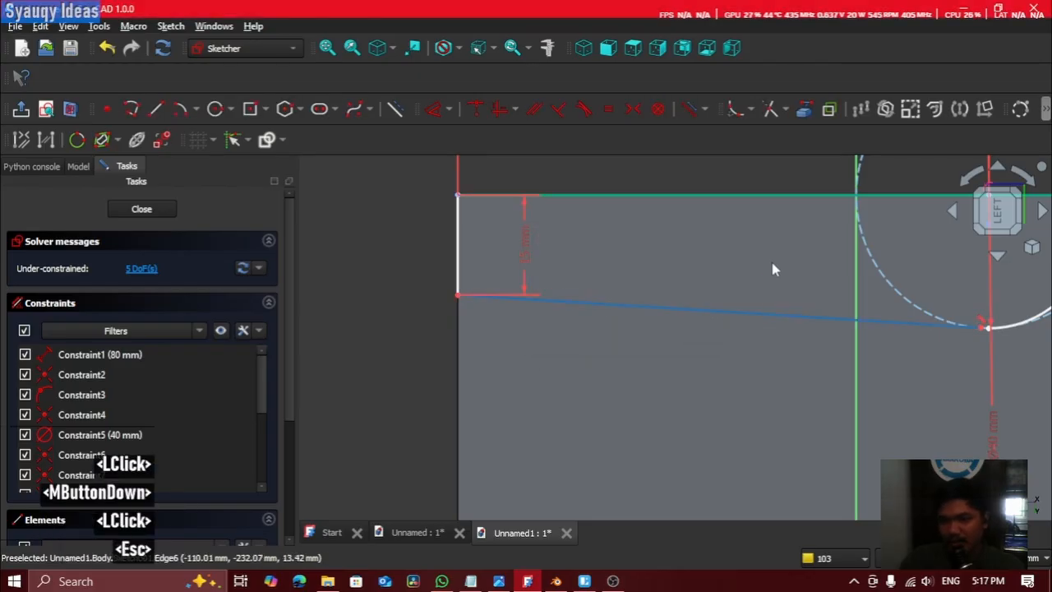
{"action": "middle_click", "coordinate": [688, 274]}
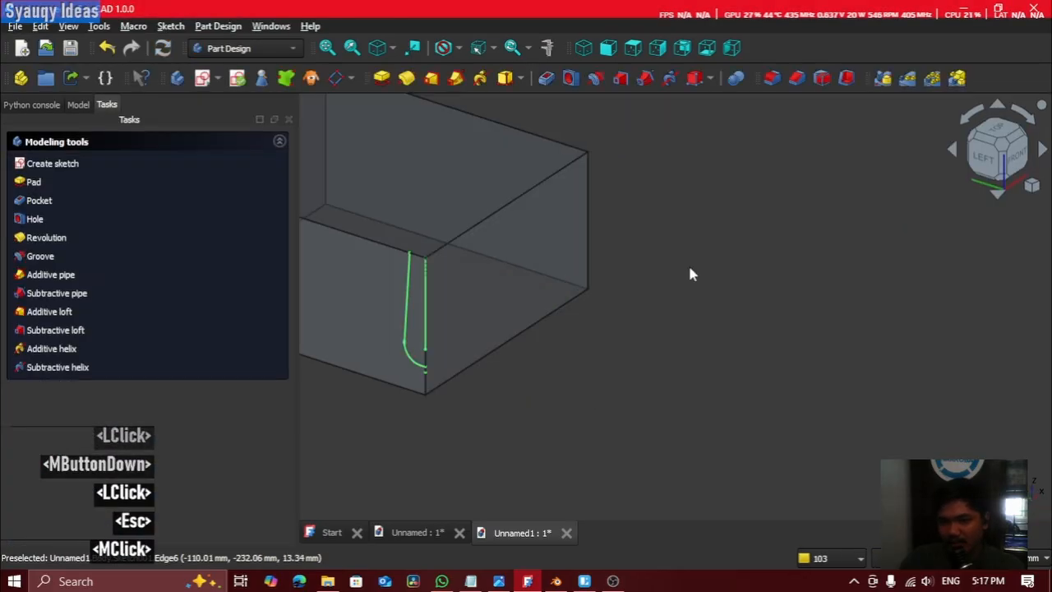
{"action": "left_click", "coordinate": [74, 104]}
{"action": "double_click", "coordinate": [102, 205]}
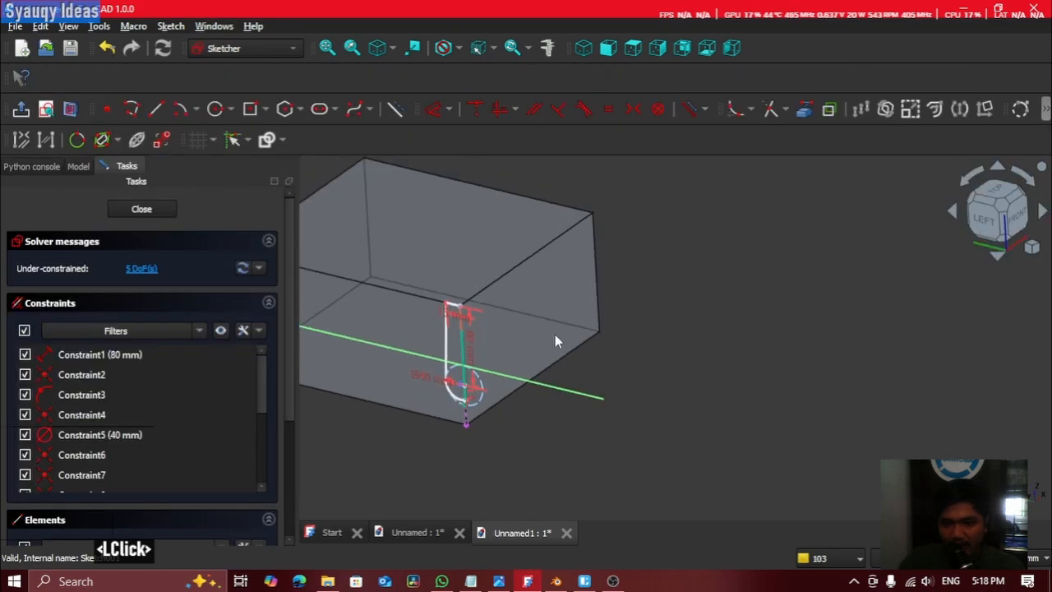
Step: Set the length of the profile's short top edge to 20 mm
{"action": "scroll", "coordinate": [681, 354], "scroll_direction": "up", "scroll_amount": 6}
{"action": "middle_click", "coordinate": [674, 389]}
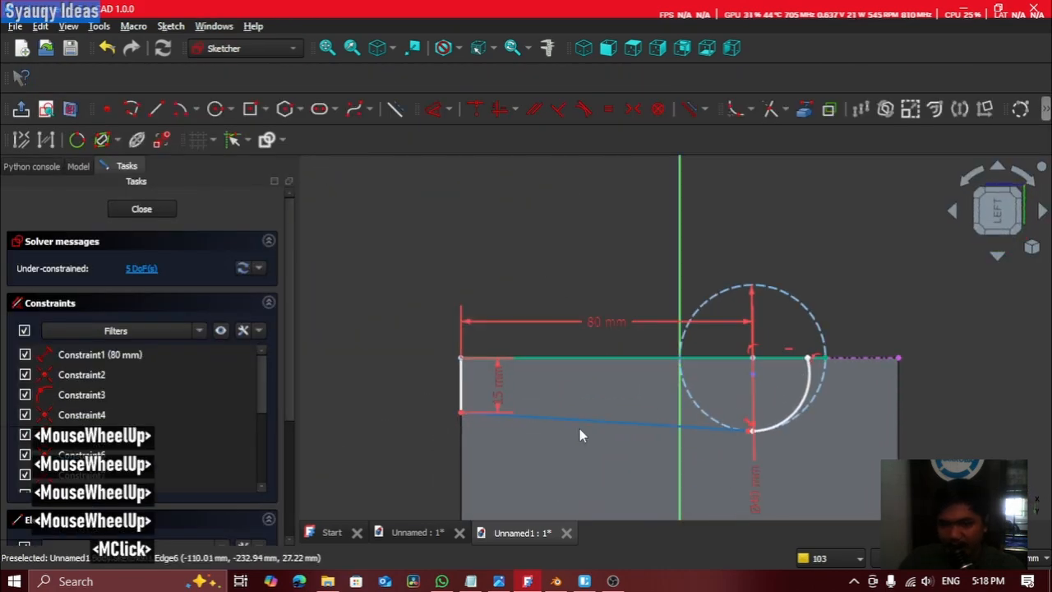
{"action": "scroll", "coordinate": [580, 429], "scroll_direction": "up", "scroll_amount": 4}
{"action": "middle_click", "coordinate": [672, 309]}
{"action": "scroll", "coordinate": [664, 302], "scroll_direction": "down", "scroll_amount": 1}
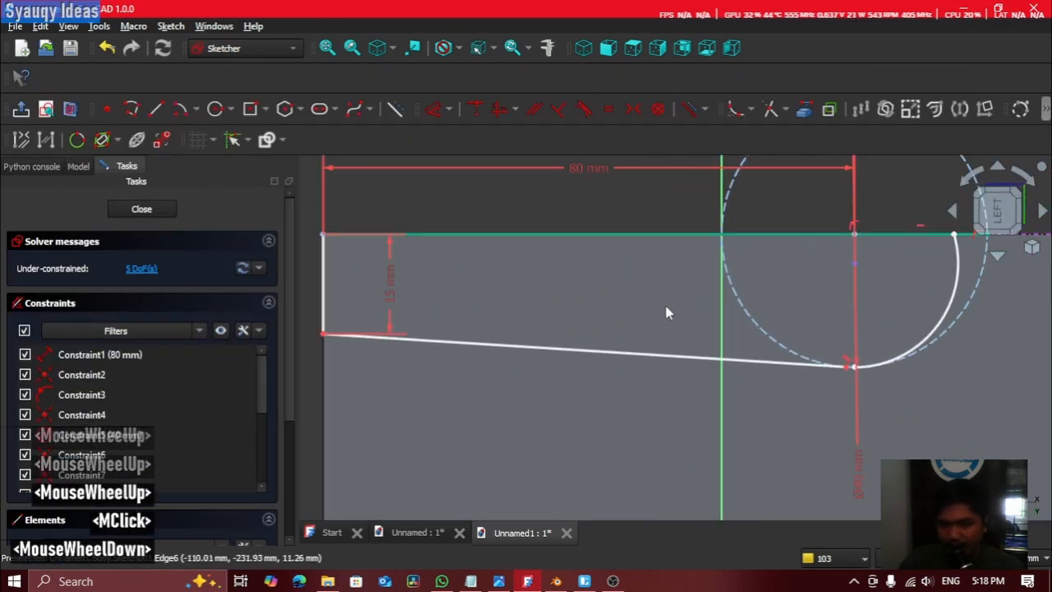
{"action": "middle_click", "coordinate": [666, 312]}
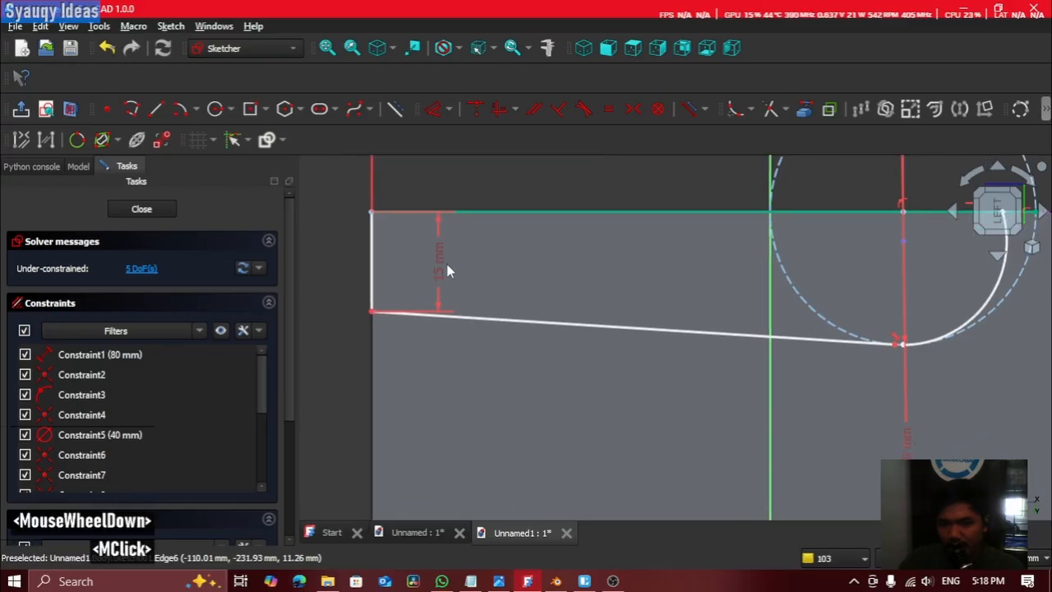
{"action": "left_click", "coordinate": [440, 271]}
{"action": "type", "text": "20"}
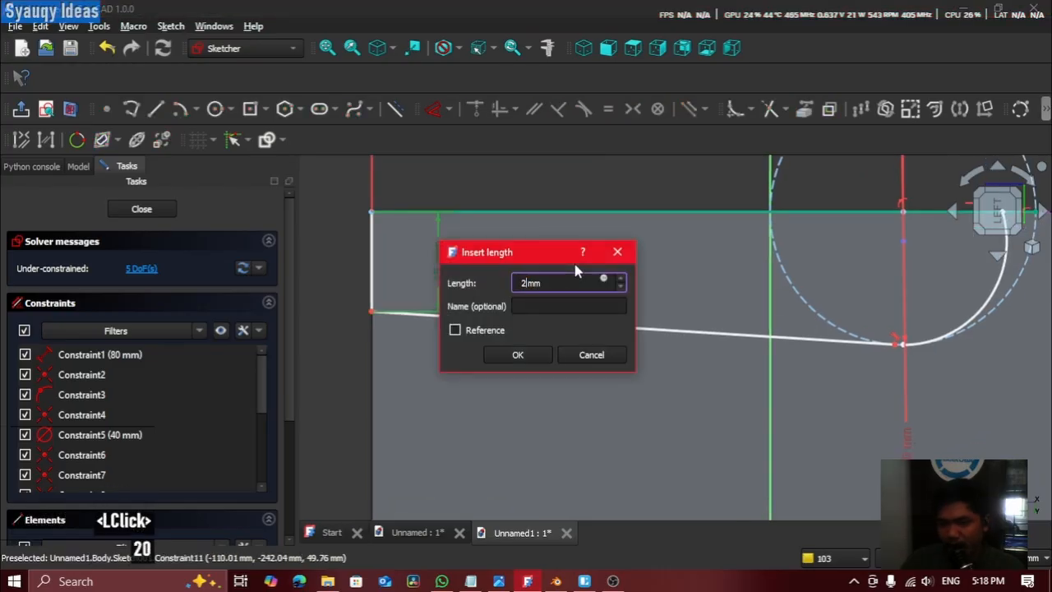
{"action": "key", "text": "Return"}
Step: Constrain the inner vertical line parallel to the front line of the profile
{"action": "middle_click", "coordinate": [765, 280]}
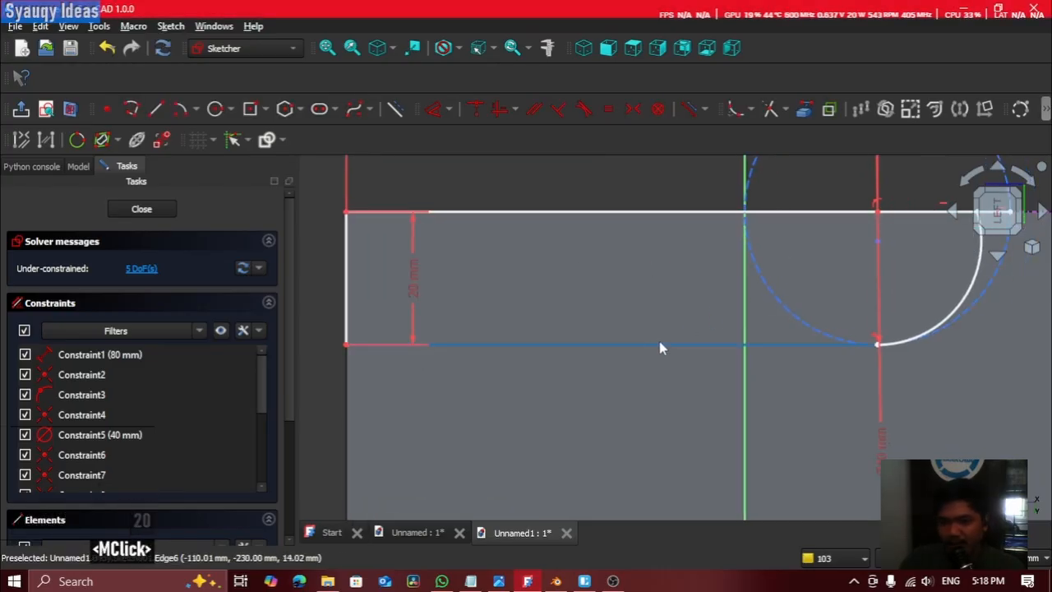
{"action": "left_click", "coordinate": [530, 110]}
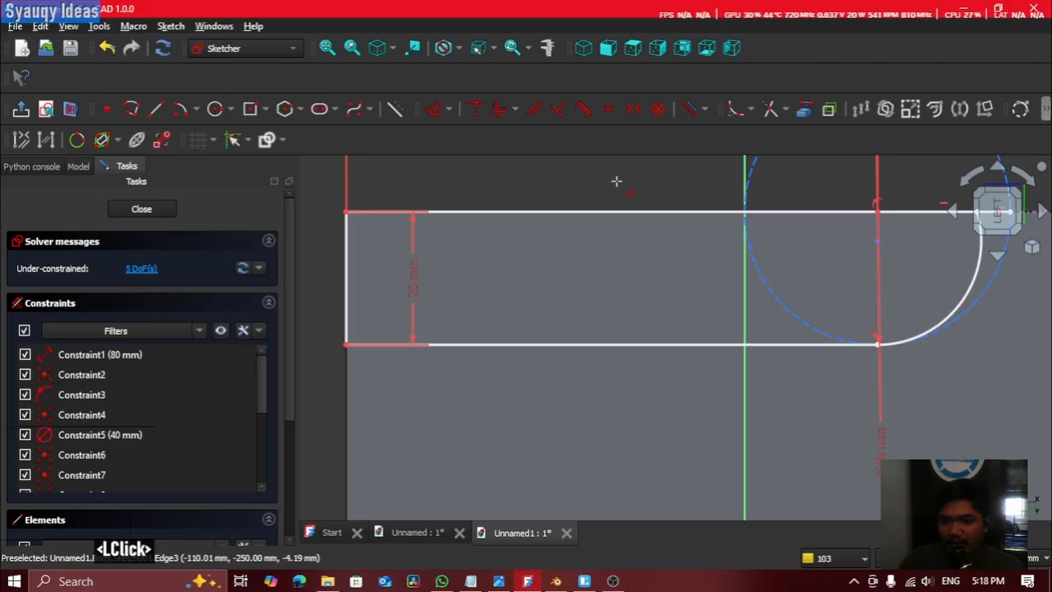
{"action": "left_click", "coordinate": [584, 343]}
{"action": "left_click", "coordinate": [616, 216]}
{"action": "middle_click", "coordinate": [464, 268]}
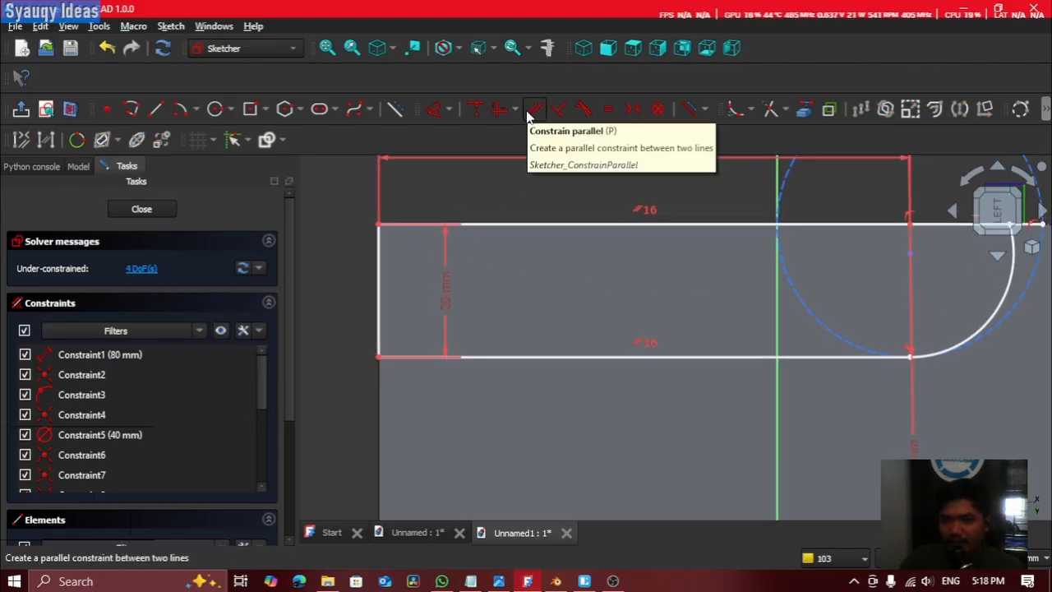
{"action": "left_click", "coordinate": [379, 284]}
{"action": "middle_click", "coordinate": [727, 220]}
{"action": "left_click", "coordinate": [721, 215]}
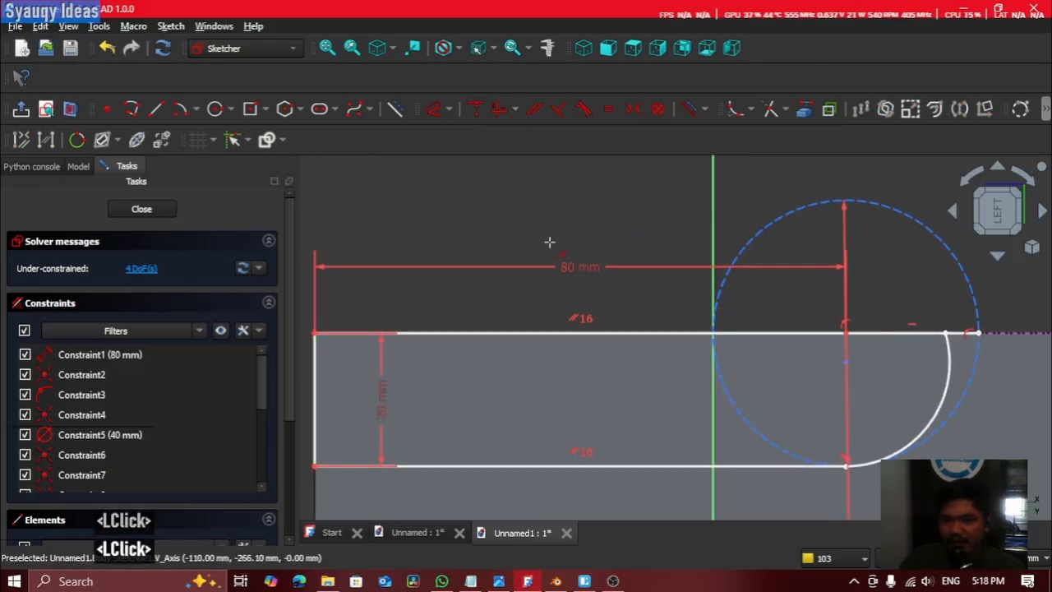
{"action": "middle_click", "coordinate": [558, 263]}
{"action": "scroll", "coordinate": [559, 263], "scroll_direction": "down", "scroll_amount": 2}
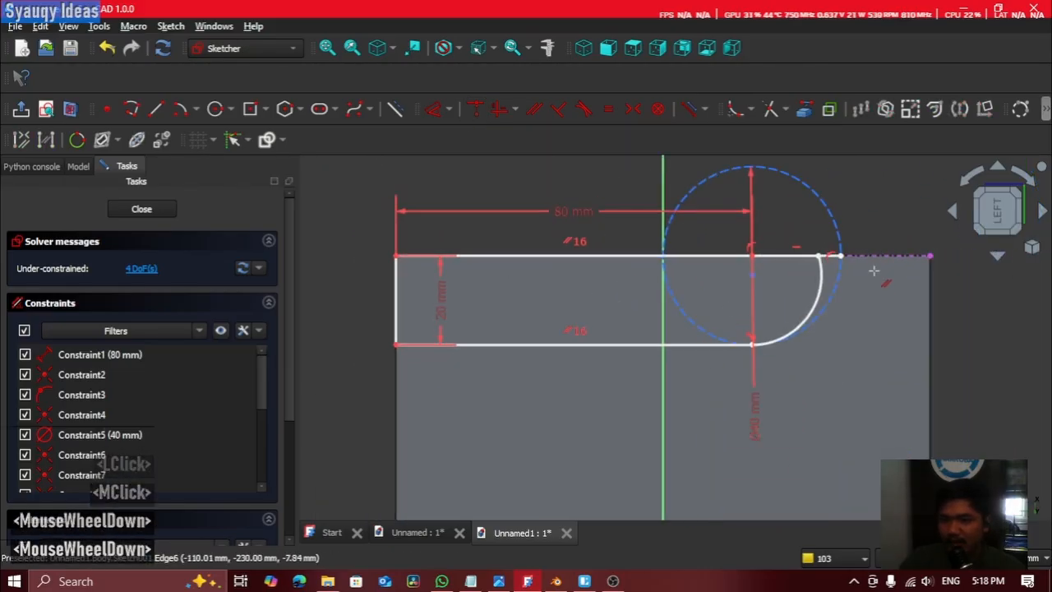
Step: Make the arc's free end coincident with the lower end of the front line
{"action": "scroll", "coordinate": [866, 265], "scroll_direction": "up", "scroll_amount": 5}
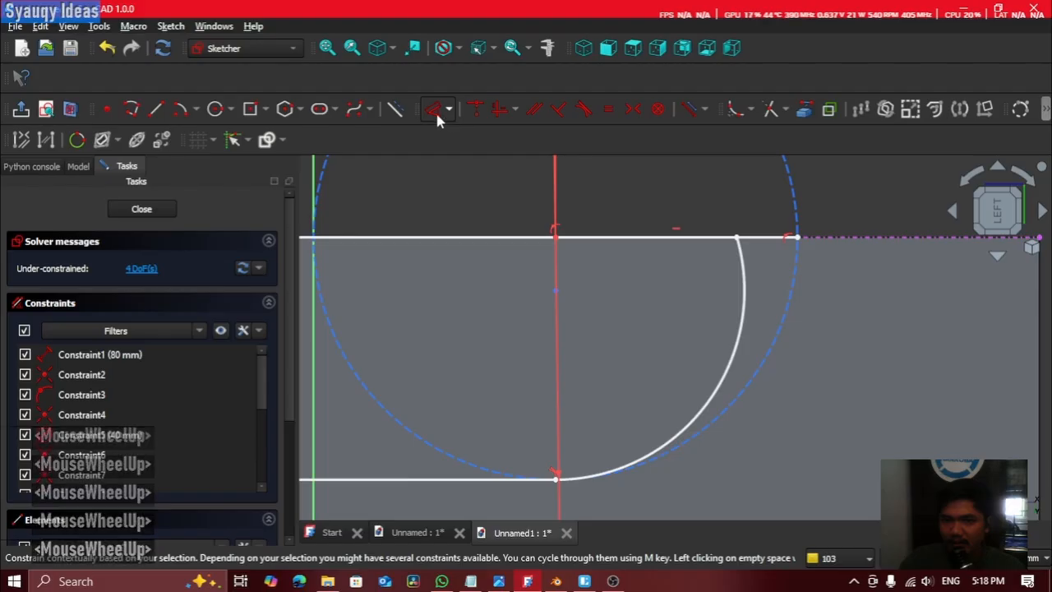
{"action": "left_click", "coordinate": [470, 114]}
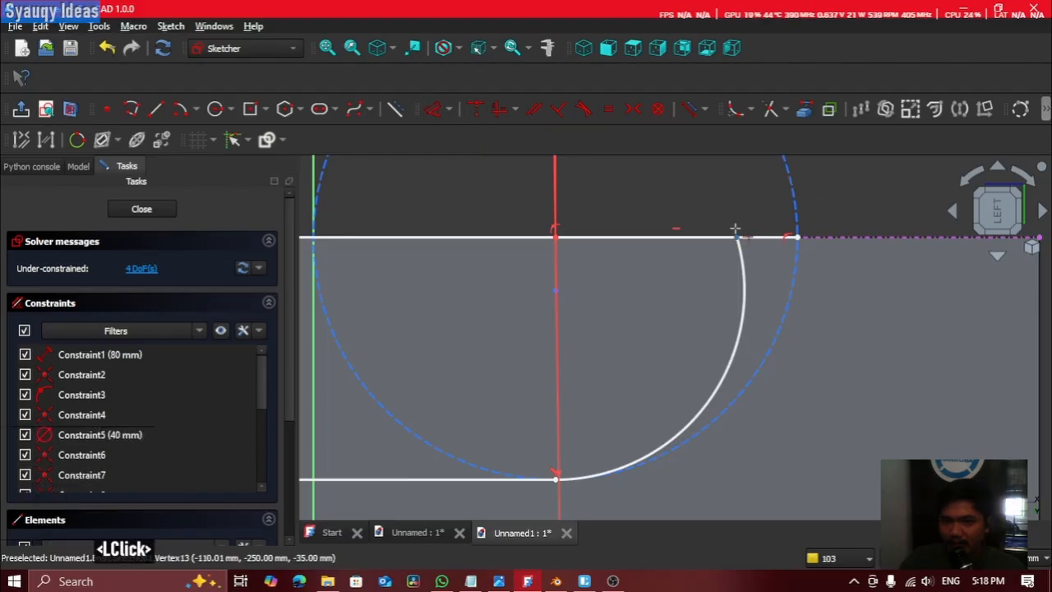
{"action": "left_click", "coordinate": [738, 238]}
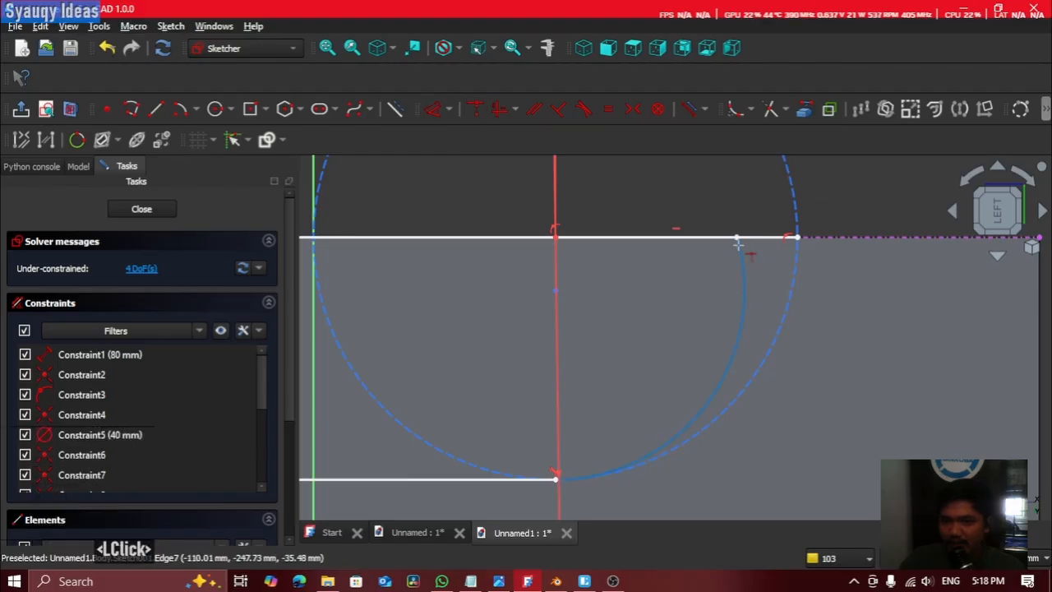
{"action": "left_click", "coordinate": [797, 238]}
{"action": "scroll", "coordinate": [696, 305], "scroll_direction": "down", "scroll_amount": 2}
Step: Close the sketch and check the finished front-step profile on the box's left side
{"action": "left_click", "coordinate": [148, 209]}
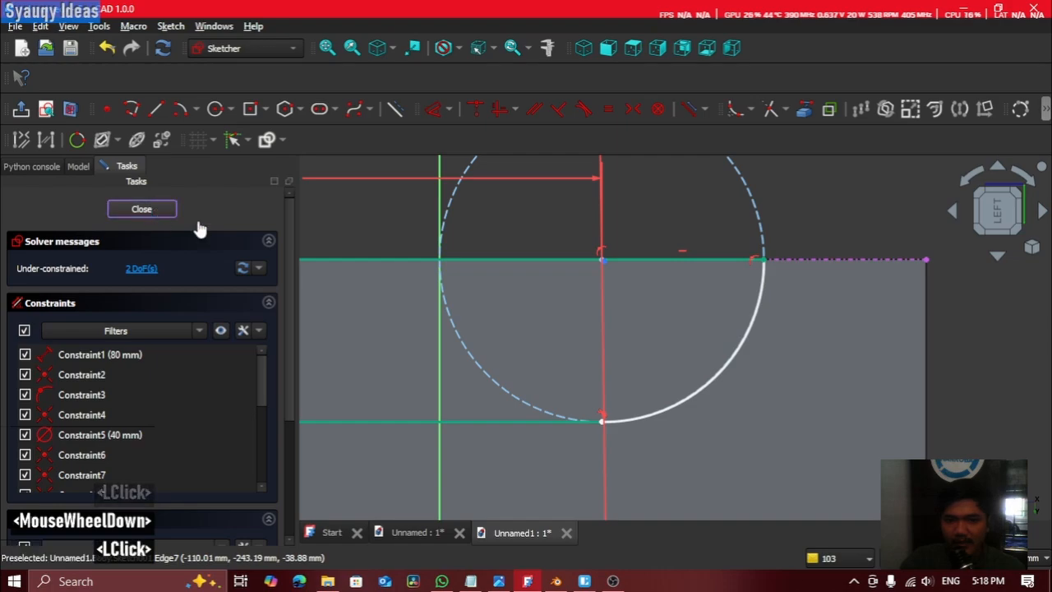
{"action": "scroll", "coordinate": [404, 316], "scroll_direction": "down", "scroll_amount": 1}
{"action": "scroll", "coordinate": [621, 404], "scroll_direction": "up", "scroll_amount": 5}
{"action": "scroll", "coordinate": [620, 404], "scroll_direction": "down", "scroll_amount": 2}
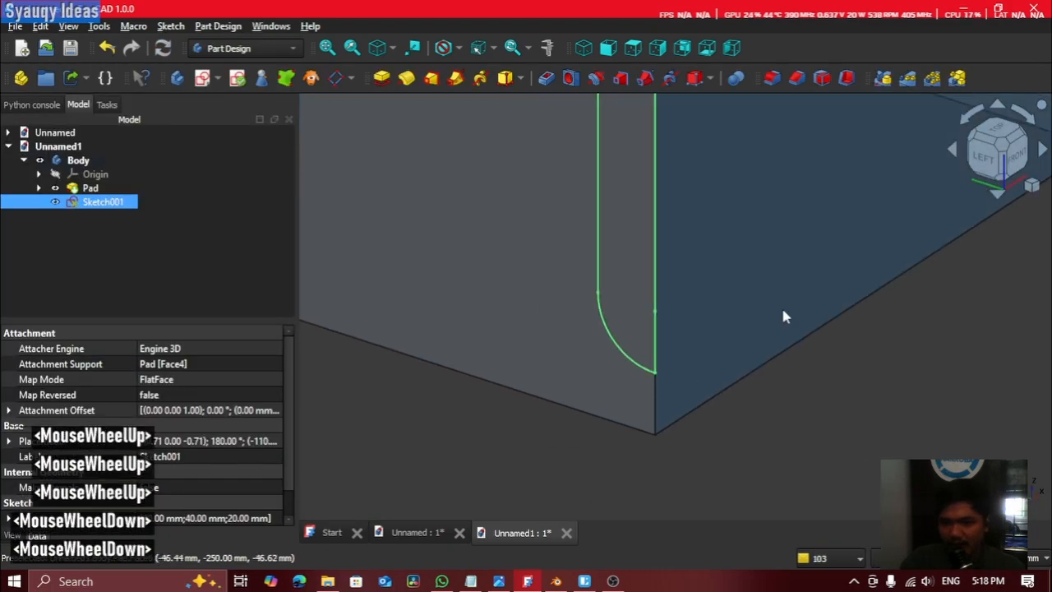
{"action": "middle_click", "coordinate": [852, 422]}
{"action": "scroll", "coordinate": [916, 318], "scroll_direction": "down", "scroll_amount": 4}
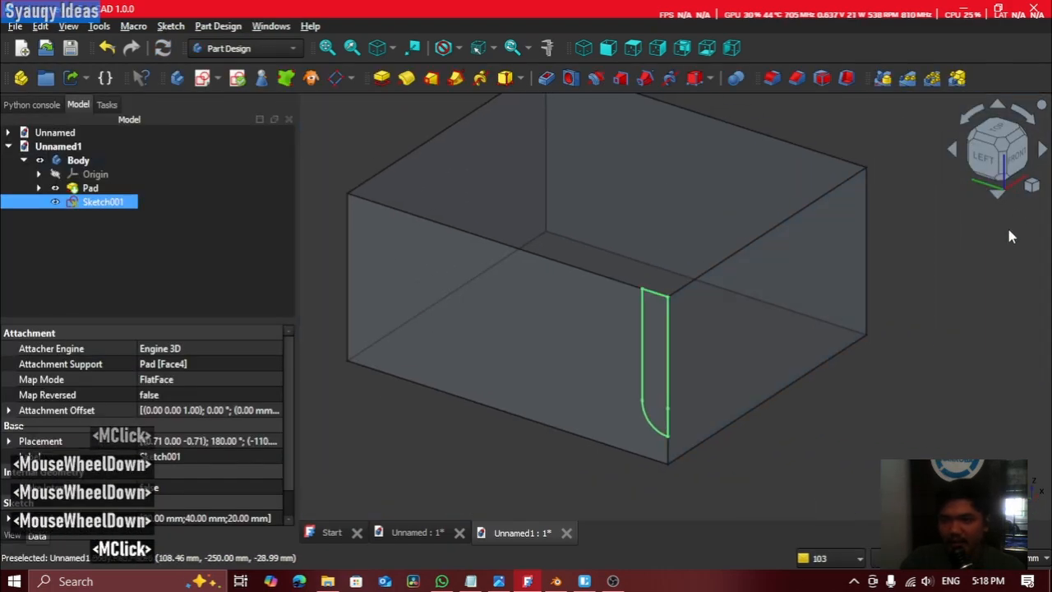
Step: Try to cut a pocket from the front-step sketch, and cancel the operation
{"action": "left_click", "coordinate": [1012, 161]}
{"action": "left_click", "coordinate": [1015, 158]}
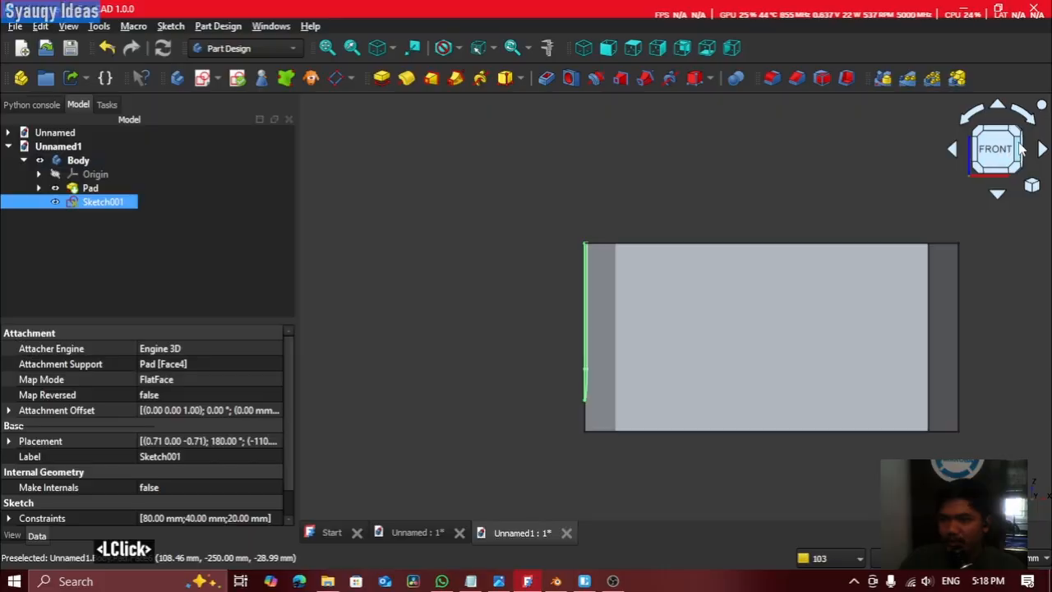
{"action": "left_click", "coordinate": [1005, 142]}
{"action": "middle_click", "coordinate": [859, 280]}
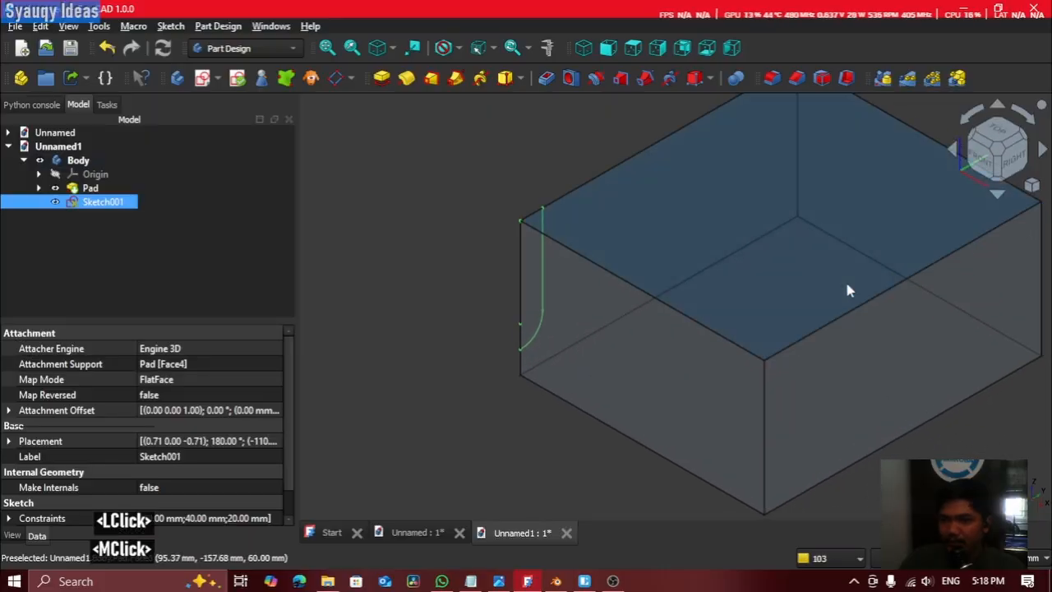
{"action": "left_click", "coordinate": [550, 80]}
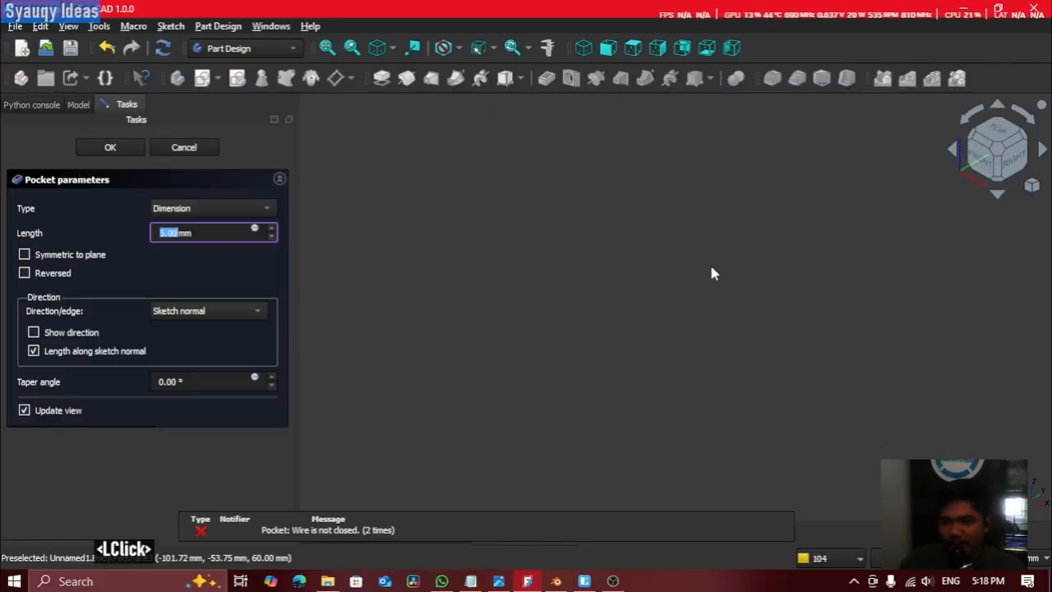
{"action": "left_click", "coordinate": [184, 148]}
Step: Reopen the front-step sketch, test its upper corner for gaps and delete the profile's short top edge
{"action": "double_click", "coordinate": [109, 203]}
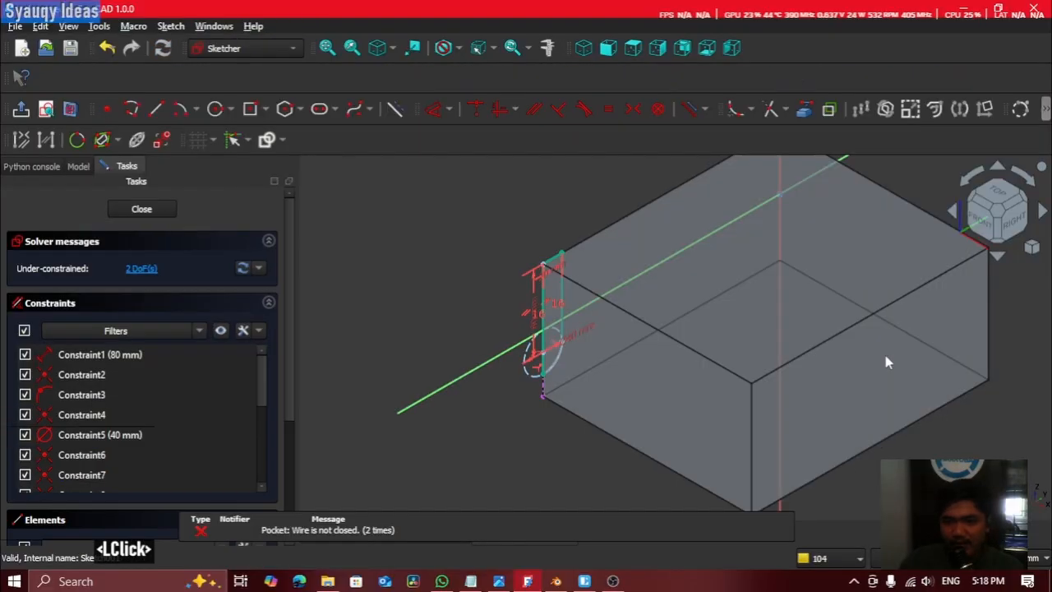
{"action": "middle_click", "coordinate": [745, 354]}
{"action": "scroll", "coordinate": [746, 354], "scroll_direction": "up", "scroll_amount": 5}
{"action": "mouse_move", "coordinate": [514, 204]}
{"action": "middle_mouse_down"}
{"action": "mouse_move", "coordinate": [857, 320]}
{"action": "mouse_move", "coordinate": [942, 315]}
{"action": "middle_mouse_up"}
{"action": "scroll", "coordinate": [469, 298], "scroll_direction": "up", "scroll_amount": 4}
{"action": "mouse_move", "coordinate": [520, 341]}
{"action": "left_mouse_down"}
{"action": "mouse_move", "coordinate": [488, 354]}
{"action": "mouse_move", "coordinate": [493, 363]}
{"action": "left_mouse_up"}
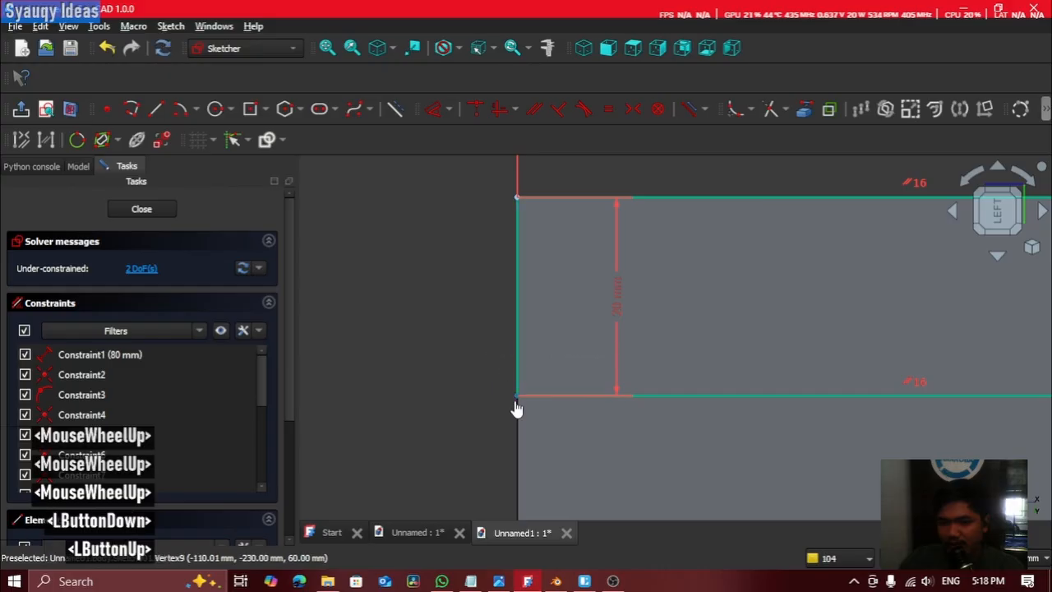
{"action": "left_click", "coordinate": [726, 334]}
{"action": "middle_click_drag", "start_coordinate": [920, 354], "coordinate": [355, 318]}
{"action": "middle_click_drag", "start_coordinate": [493, 330], "coordinate": [924, 371]}
{"action": "left_click", "coordinate": [382, 303]}
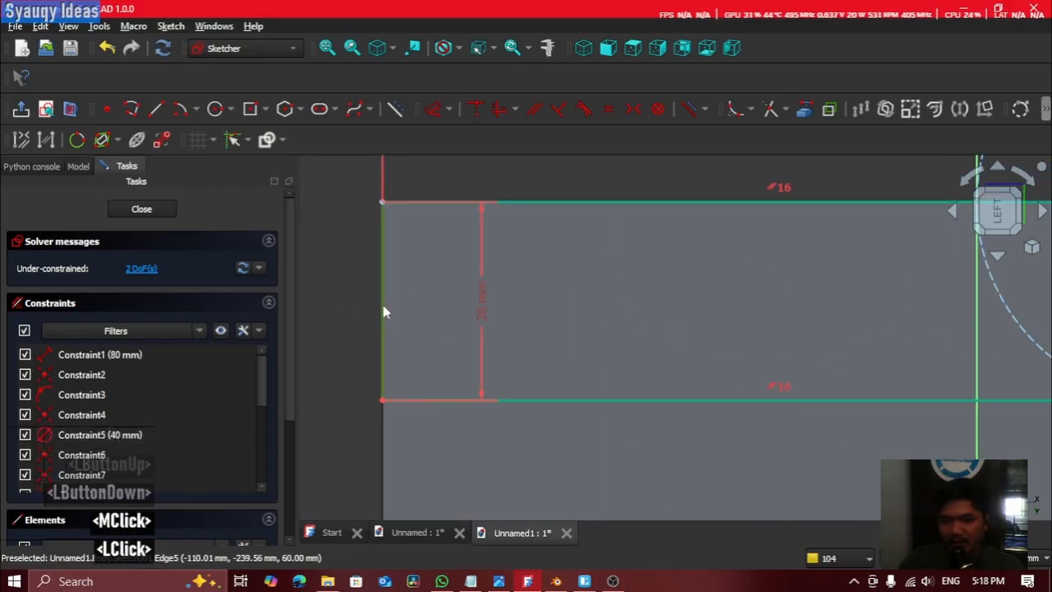
{"action": "key", "text": "Delete"}
Step: Redraw the short top edge as a line joining the upper ends of the profile's two long lines
{"action": "middle_click_drag", "start_coordinate": [690, 323], "coordinate": [770, 340]}
{"action": "left_click", "coordinate": [156, 108]}
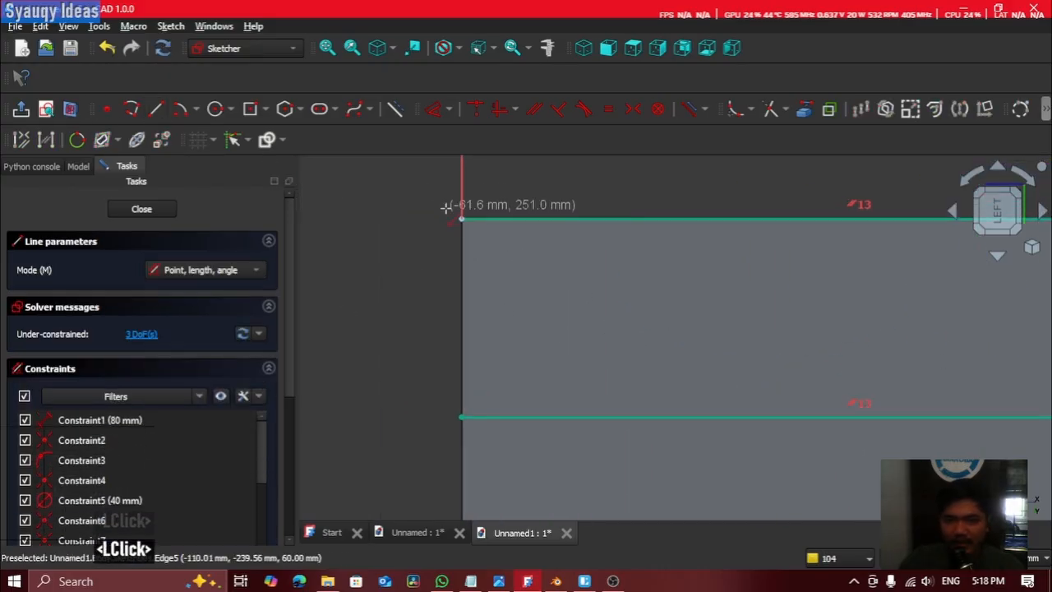
{"action": "left_click", "coordinate": [461, 416]}
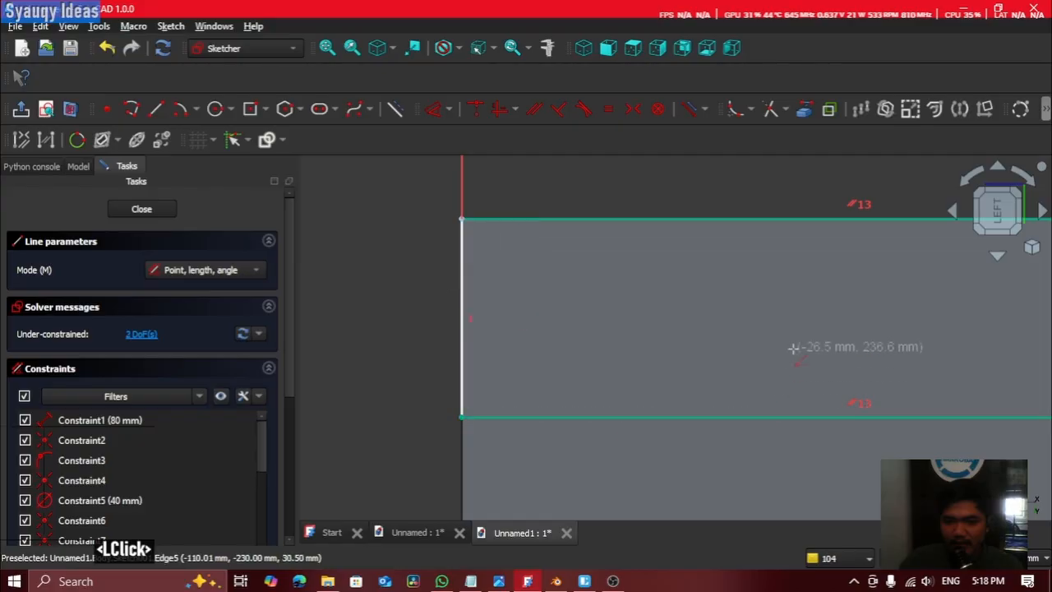
{"action": "middle_click_drag", "start_coordinate": [445, 223], "coordinate": [432, 223]}
{"action": "scroll", "coordinate": [435, 229], "scroll_direction": "up", "scroll_amount": 3}
{"action": "key", "text": "Escape"}
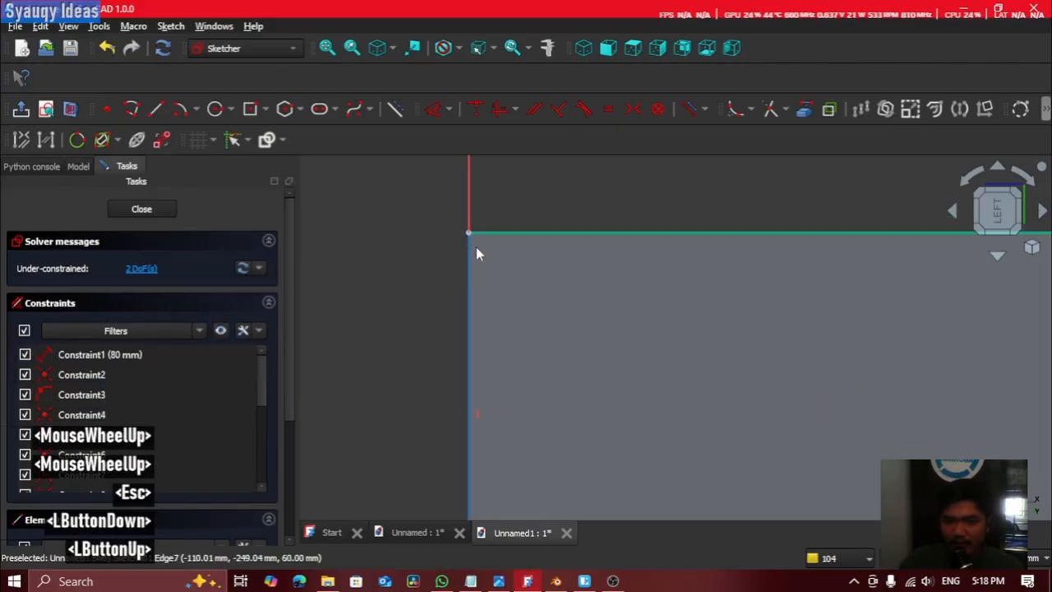
{"action": "left_click_drag", "start_coordinate": [470, 235], "coordinate": [502, 297]}
Step: Close the sketch, try the pocket again from the redrawn profile and undo it
{"action": "middle_click_drag", "start_coordinate": [513, 303], "coordinate": [600, 86]}
{"action": "scroll", "coordinate": [614, 325], "scroll_direction": "down", "scroll_amount": 4}
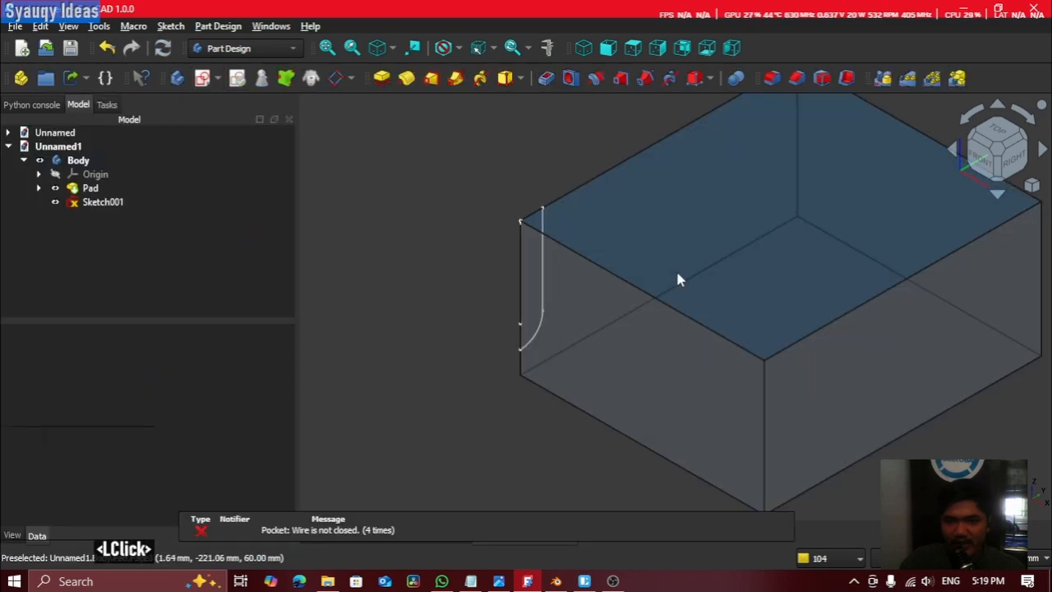
{"action": "middle_click_drag", "start_coordinate": [676, 272], "coordinate": [636, 267]}
{"action": "key", "text": "ctrl+z"}
Step: Reopen the front-step sketch and delete the quarter-arc at the lower end of the profile
{"action": "mouse_move", "coordinate": [402, 274]}
{"action": "middle_mouse_down", "text": "shift"}
{"action": "mouse_move", "coordinate": [589, 274]}
{"action": "mouse_move", "coordinate": [369, 307]}
{"action": "middle_mouse_up", "text": "shift"}
{"action": "scroll", "coordinate": [495, 307], "scroll_direction": "up", "scroll_amount": 5}
{"action": "double_click", "coordinate": [138, 210]}
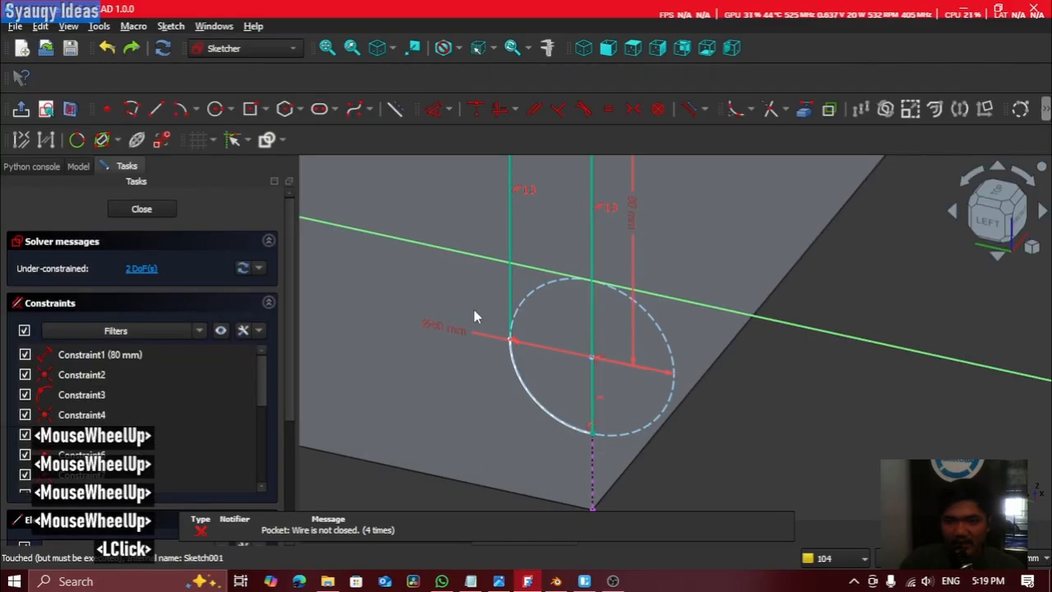
{"action": "middle_click", "coordinate": [494, 345]}
{"action": "left_click", "coordinate": [447, 328]}
{"action": "middle_click_drag", "start_coordinate": [787, 309], "coordinate": [652, 312]}
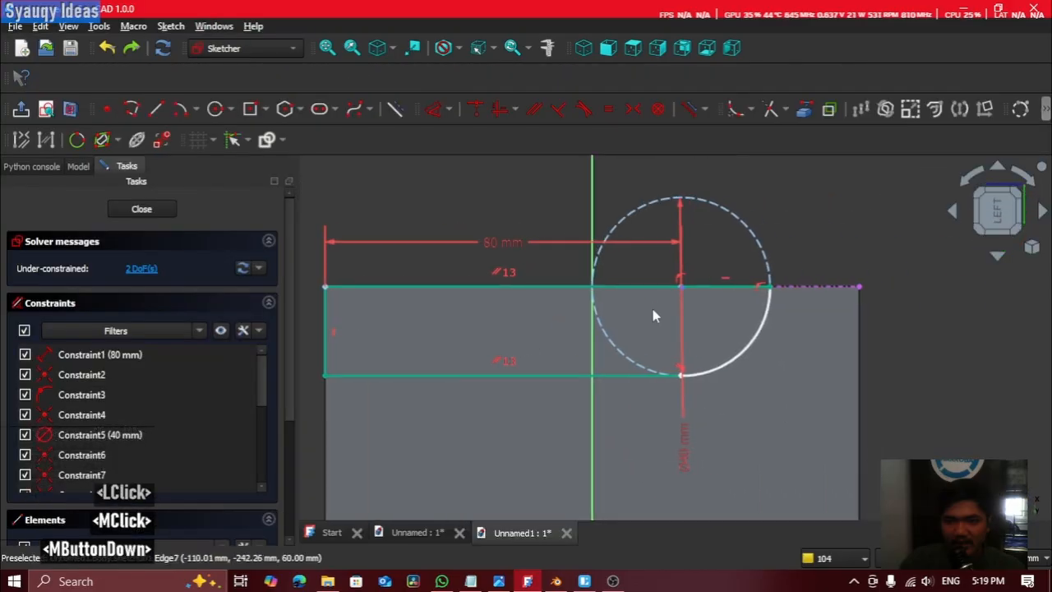
{"action": "scroll", "coordinate": [844, 398], "scroll_direction": "up", "scroll_amount": 3}
{"action": "left_click", "coordinate": [844, 400]}
{"action": "key", "text": "Delete"}
Step: Delete the dashed construction circle at the lower end of the profile
{"action": "middle_click_drag", "start_coordinate": [893, 353], "coordinate": [821, 362]}
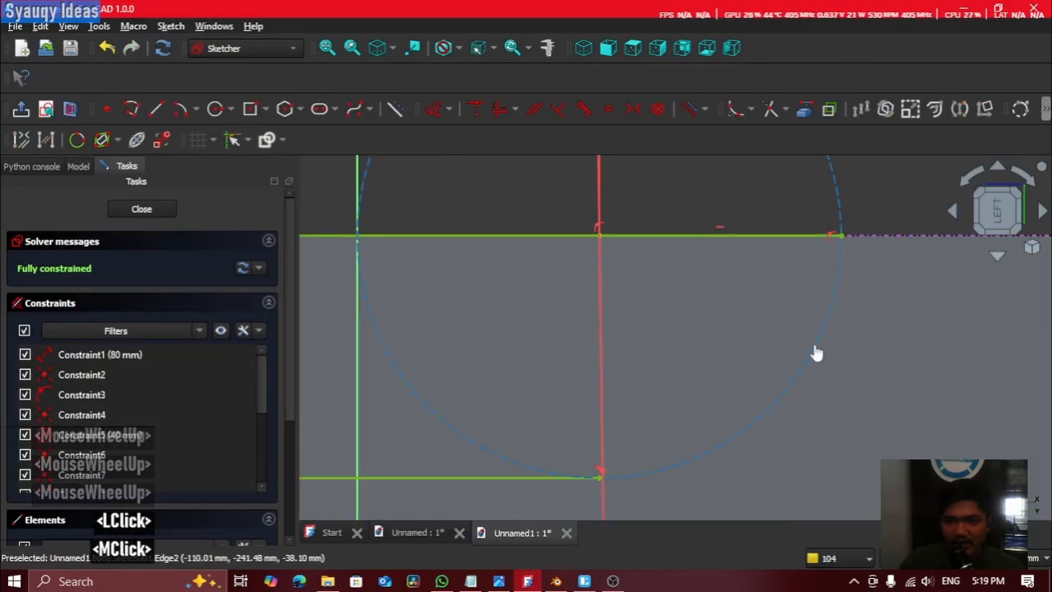
{"action": "double_click", "coordinate": [815, 344]}
{"action": "key", "text": "Delete"}
{"action": "scroll", "coordinate": [834, 354], "scroll_direction": "down", "scroll_amount": 2}
{"action": "middle_click_drag", "start_coordinate": [719, 244], "coordinate": [710, 225]}
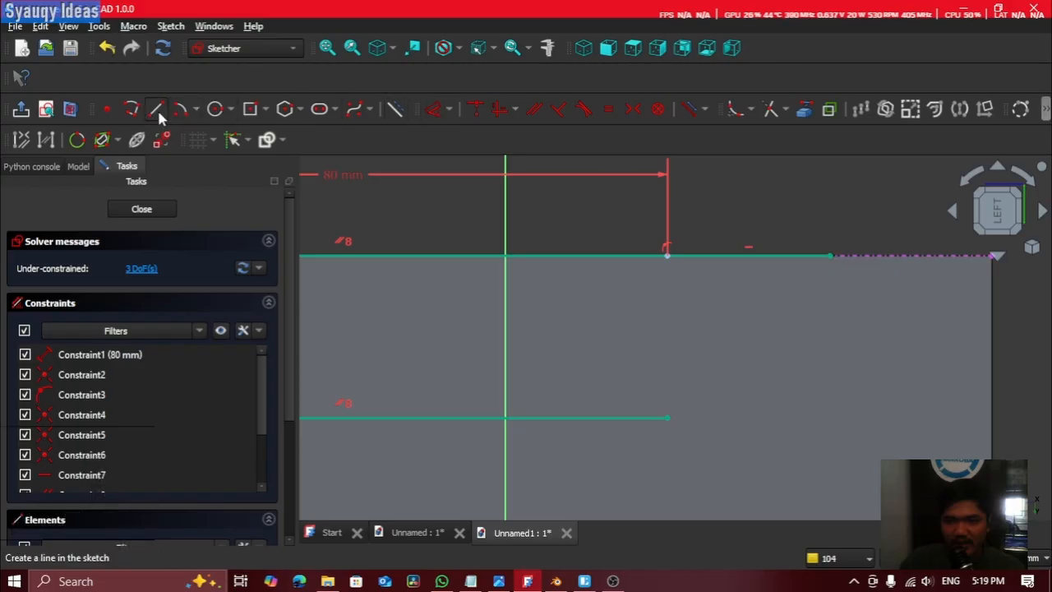
Step: Draw a 20 mm radius quarter-arc centred on the end of the 80 mm line, joining the two open line ends, and dimension it
{"action": "left_click", "coordinate": [180, 109]}
{"action": "left_click", "coordinate": [678, 273]}
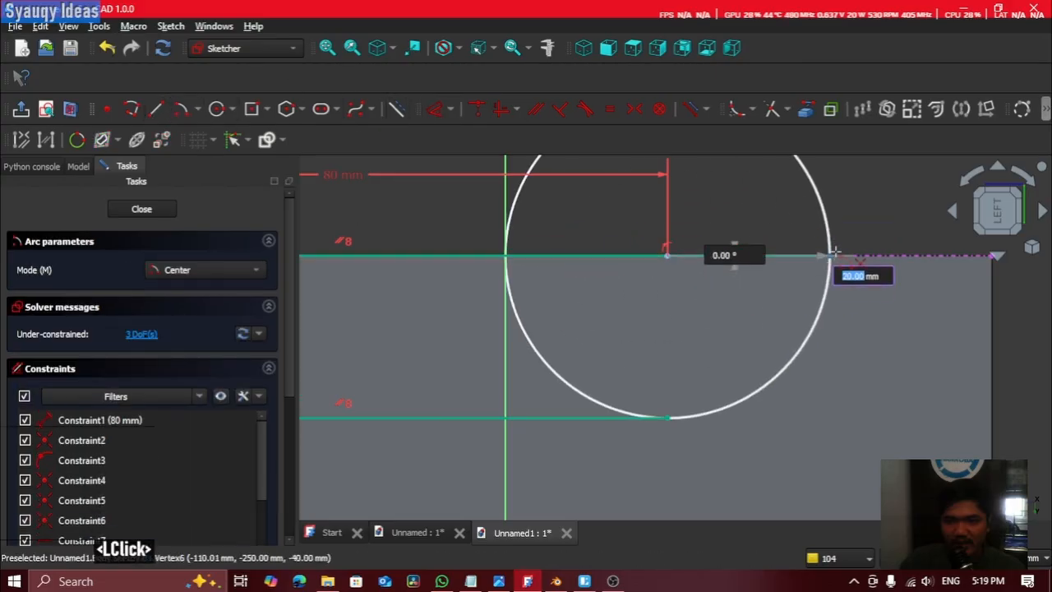
{"action": "left_click", "coordinate": [830, 257]}
{"action": "left_click", "coordinate": [667, 418]}
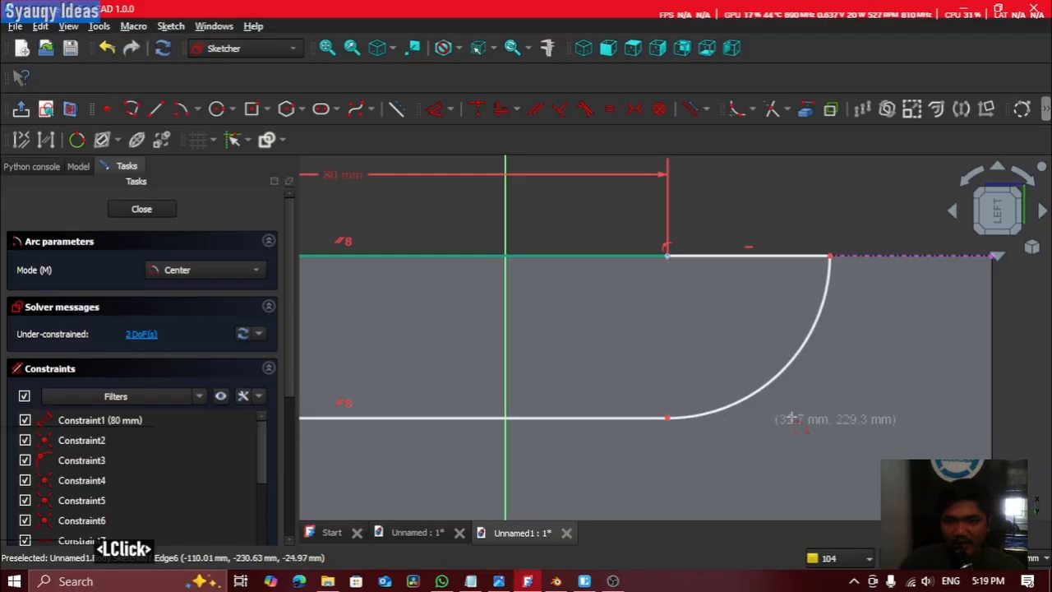
{"action": "middle_click", "coordinate": [549, 253]}
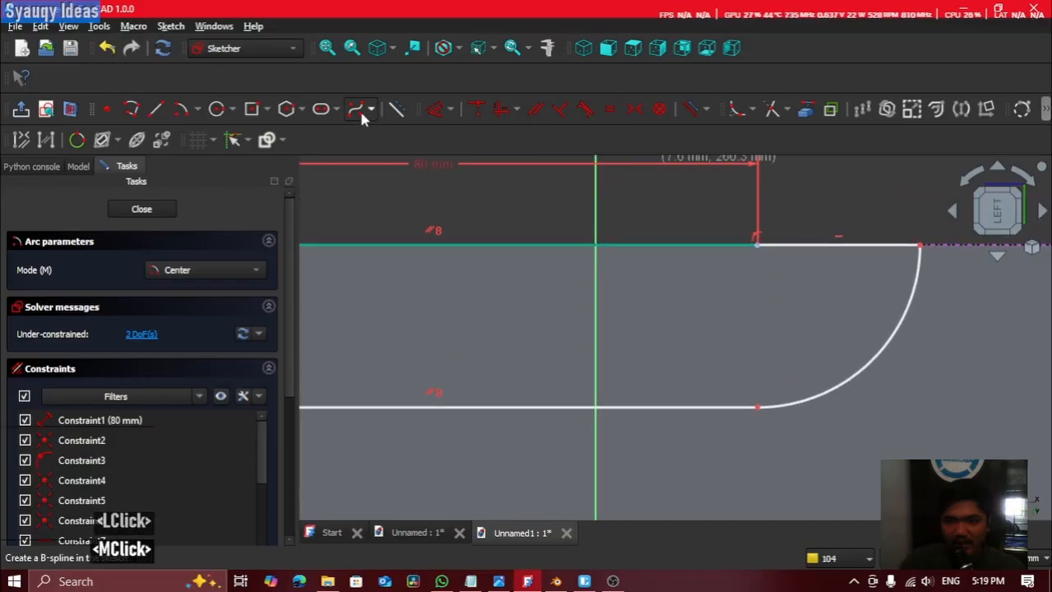
{"action": "left_click", "coordinate": [869, 375]}
{"action": "key", "text": "Return"}
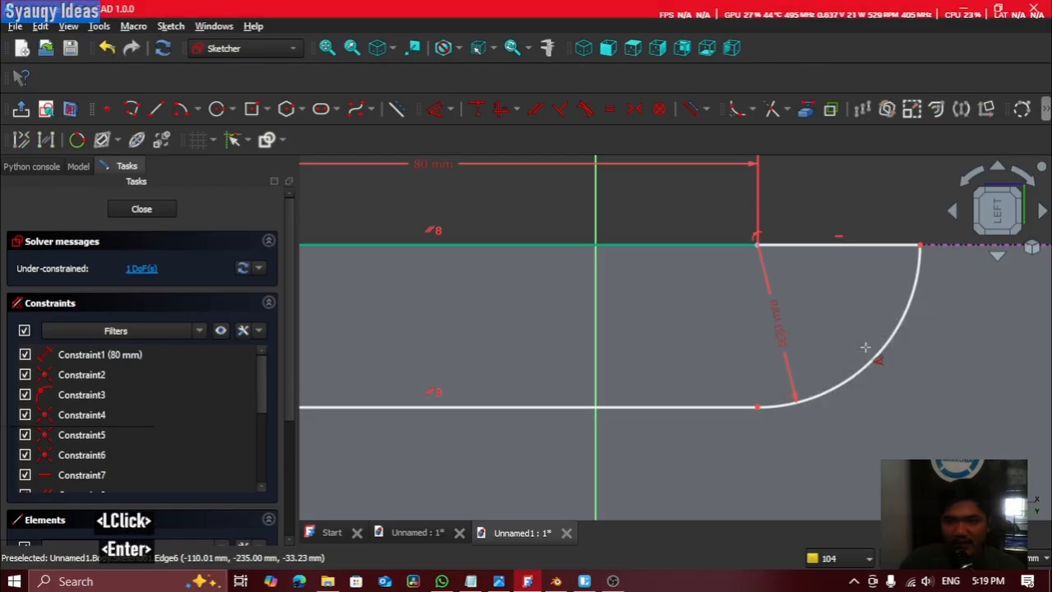
Step: Try to dimension the profile's short top edge to 20 mm
{"action": "mouse_move", "coordinate": [483, 330]}
{"action": "middle_mouse_down"}
{"action": "mouse_move", "coordinate": [760, 340]}
{"action": "mouse_move", "coordinate": [657, 330]}
{"action": "middle_mouse_up"}
{"action": "left_click", "coordinate": [667, 262]}
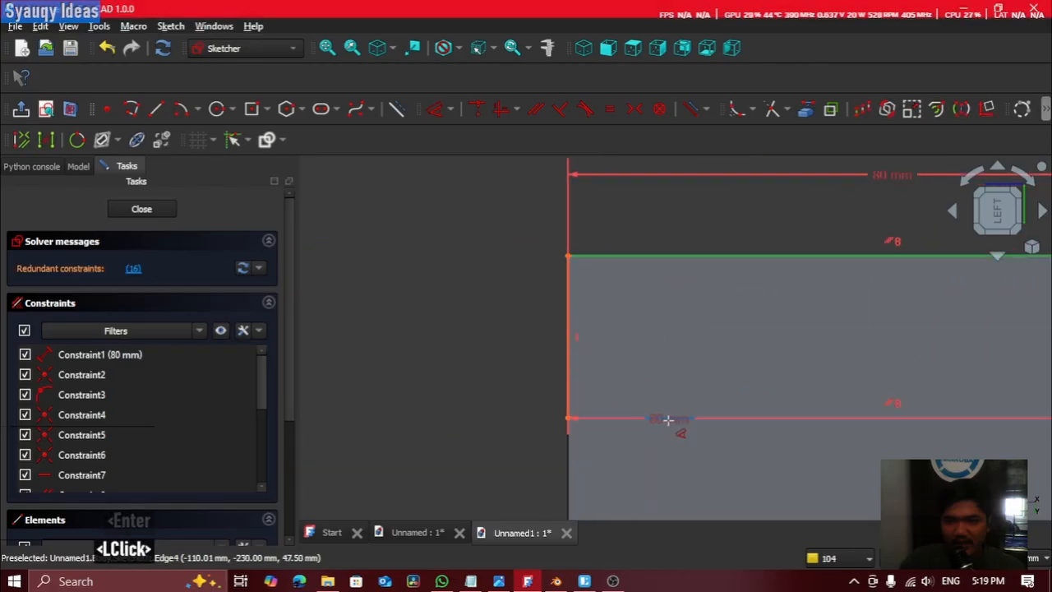
{"action": "left_click", "coordinate": [465, 346]}
{"action": "left_click", "coordinate": [639, 438]}
{"action": "middle_click_drag", "start_coordinate": [793, 310], "coordinate": [610, 325]}
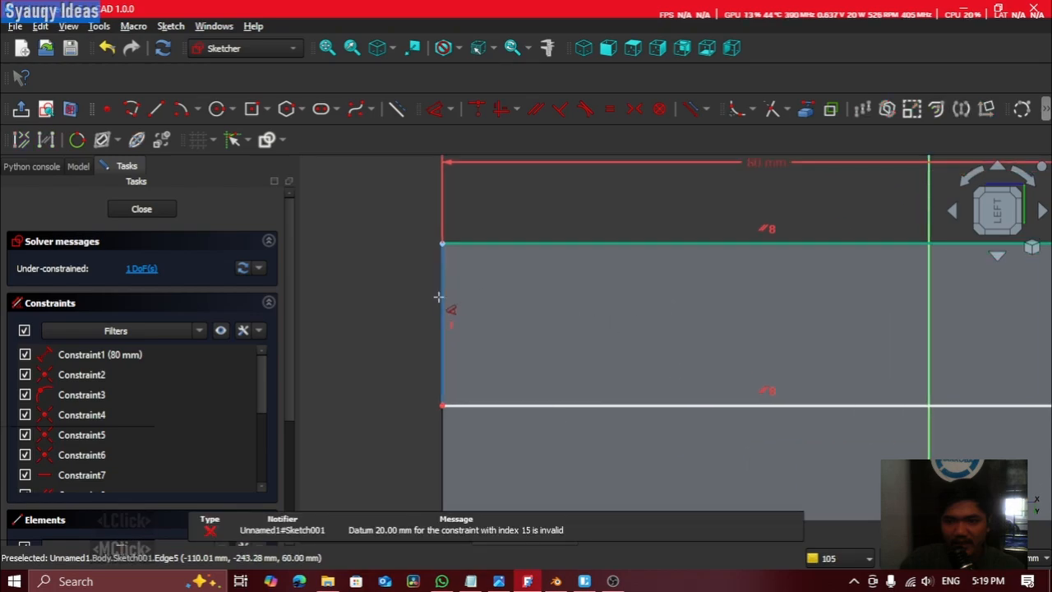
{"action": "middle_click_drag", "start_coordinate": [844, 318], "coordinate": [624, 318]}
{"action": "middle_click_drag", "start_coordinate": [771, 300], "coordinate": [651, 335]}
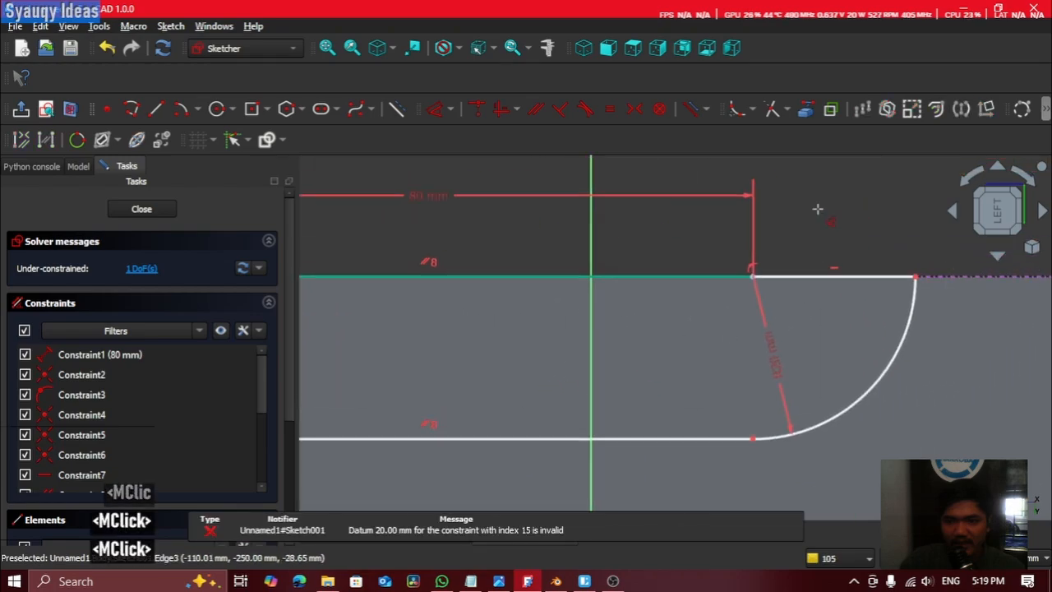
Step: Close the sketch and cut the front-step profile as a pocket with the type Through all
{"action": "key", "text": "Escape"}
{"action": "scroll", "coordinate": [579, 240], "scroll_direction": "down", "scroll_amount": 3}
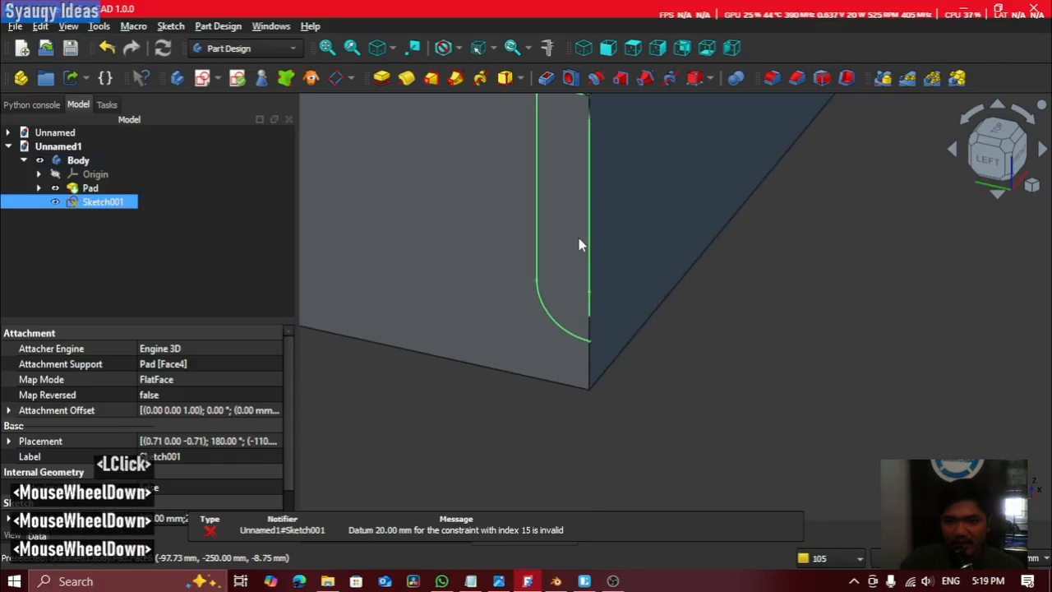
{"action": "left_click", "coordinate": [580, 86]}
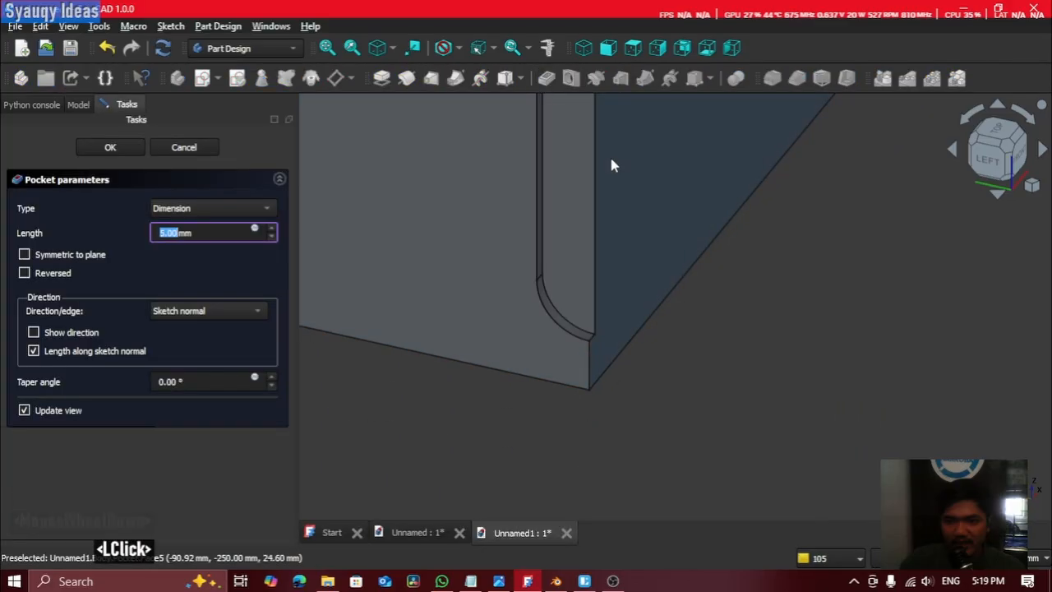
{"action": "scroll", "coordinate": [609, 156], "scroll_direction": "down", "scroll_amount": 3}
{"action": "middle_click", "coordinate": [460, 329]}
{"action": "left_click", "coordinate": [217, 197]}
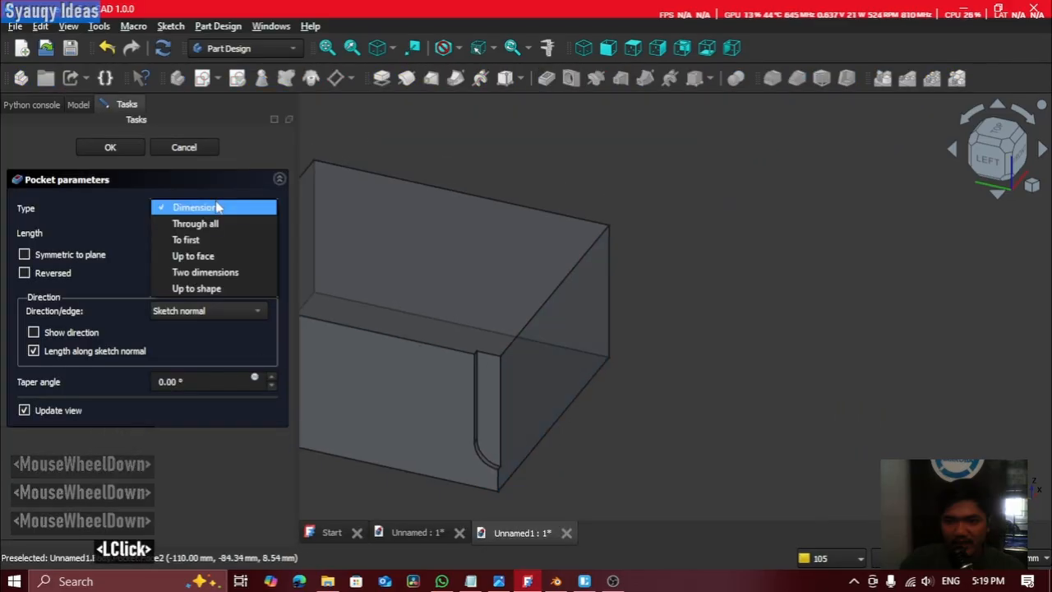
{"action": "left_click", "coordinate": [214, 220]}
{"action": "middle_click_drag", "start_coordinate": [699, 290], "coordinate": [754, 246]}
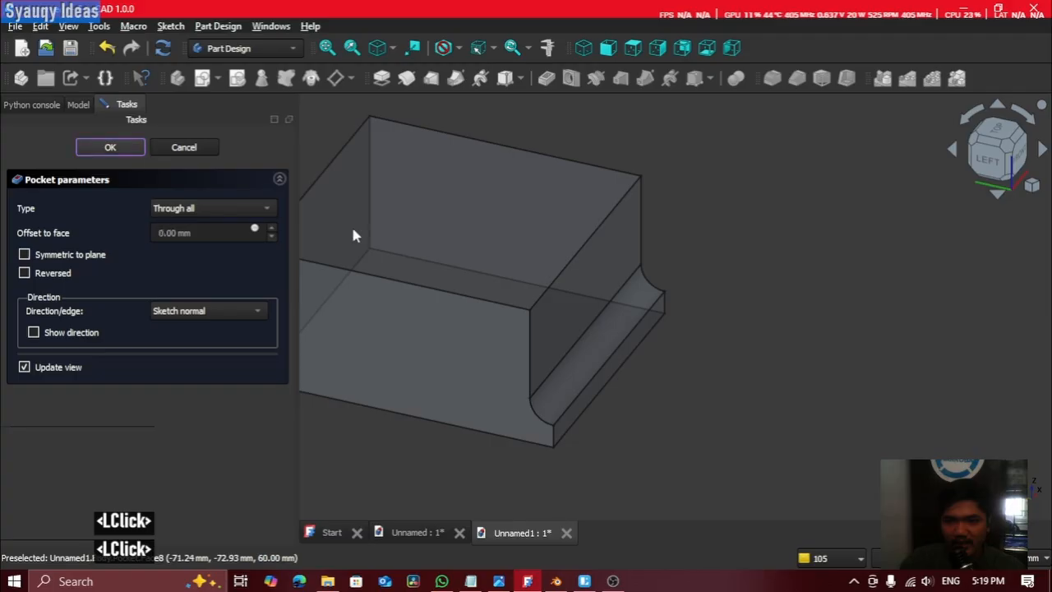
{"action": "left_click", "coordinate": [110, 147]}
Step: Examine the curved step cut along the front of the box
{"action": "middle_click_drag", "start_coordinate": [733, 365], "coordinate": [634, 352], "text": "shift"}
{"action": "middle_click", "coordinate": [709, 367]}
{"action": "scroll", "coordinate": [709, 366], "scroll_direction": "up", "scroll_amount": 4}
{"action": "middle_click", "coordinate": [816, 315]}
{"action": "scroll", "coordinate": [816, 315], "scroll_direction": "down", "scroll_amount": 2}
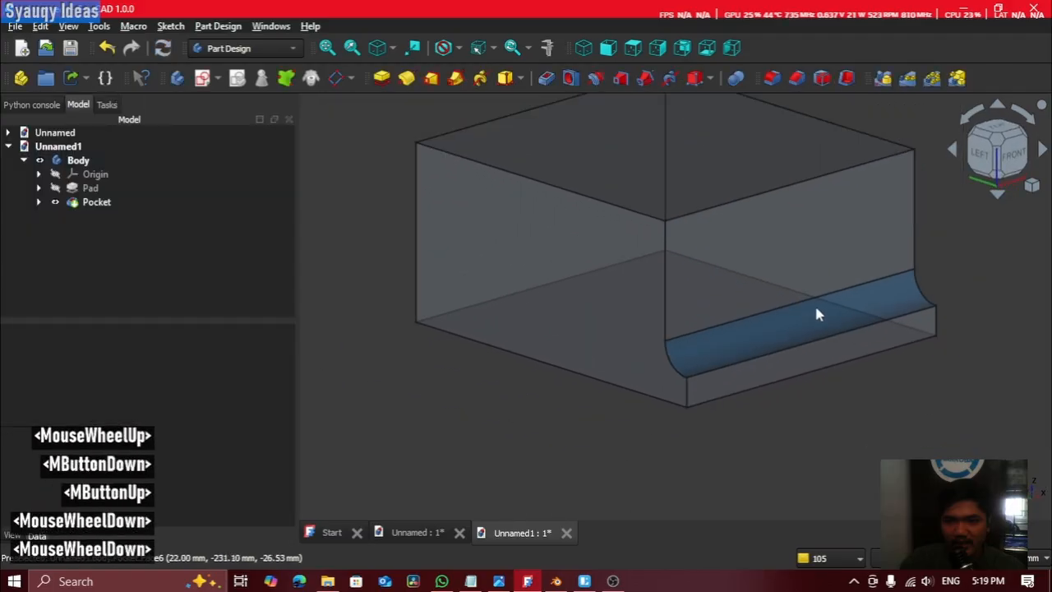
{"action": "middle_click", "coordinate": [823, 426]}
{"action": "scroll", "coordinate": [734, 421], "scroll_direction": "up", "scroll_amount": 2}
{"action": "middle_click", "coordinate": [665, 409]}
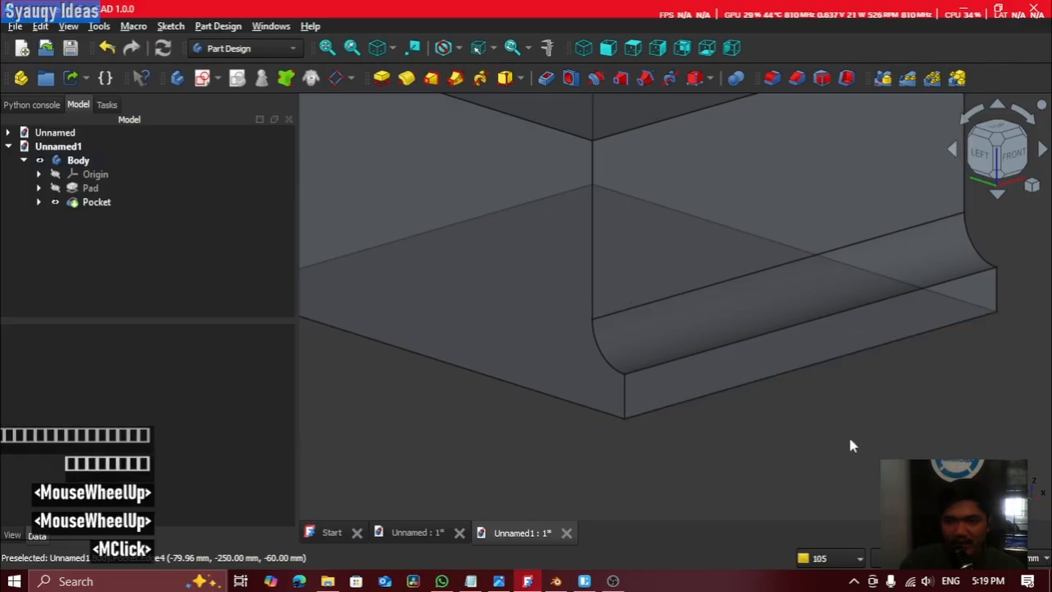
Step: Switch to the finished projector document and examine the rounded front corner of its step, including from above
{"action": "left_click", "coordinate": [383, 533]}
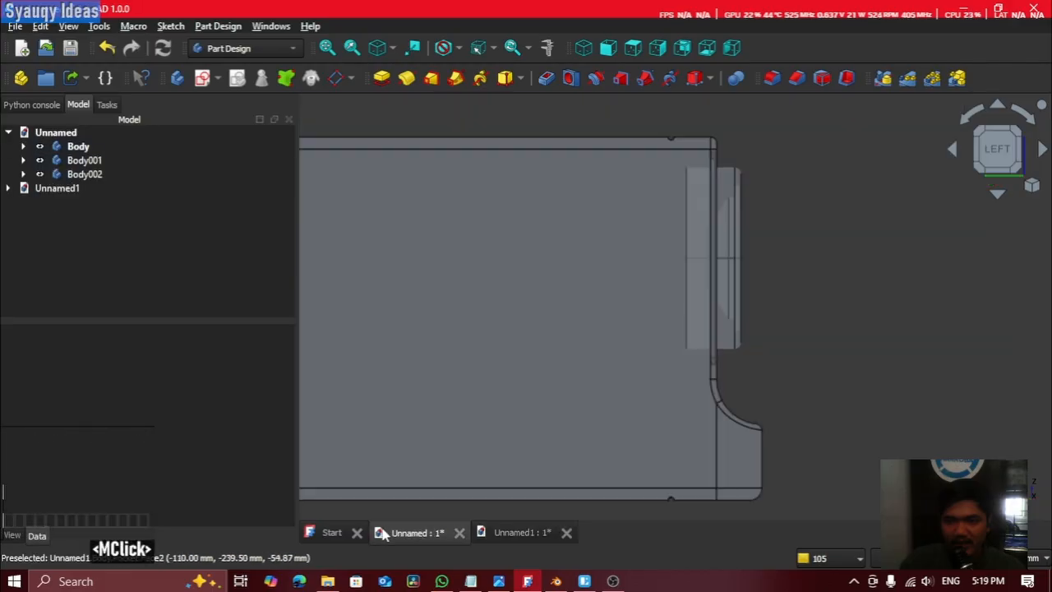
{"action": "middle_click", "coordinate": [861, 359]}
{"action": "middle_click_drag", "start_coordinate": [861, 359], "coordinate": [680, 275], "text": "shift"}
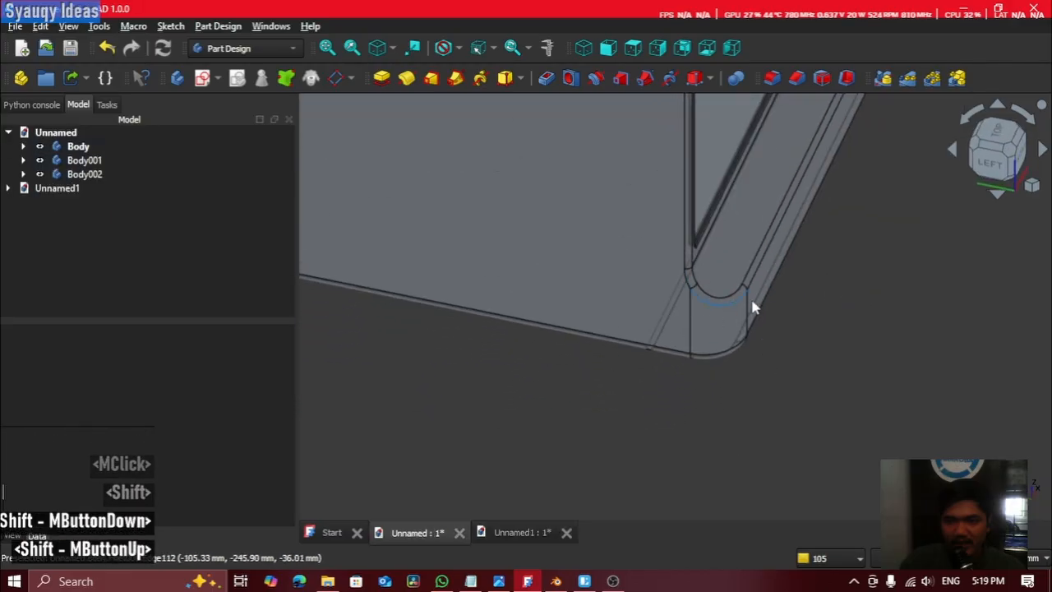
{"action": "middle_click", "coordinate": [846, 153]}
{"action": "left_click", "coordinate": [998, 132]}
{"action": "scroll", "coordinate": [728, 297], "scroll_direction": "down", "scroll_amount": 2}
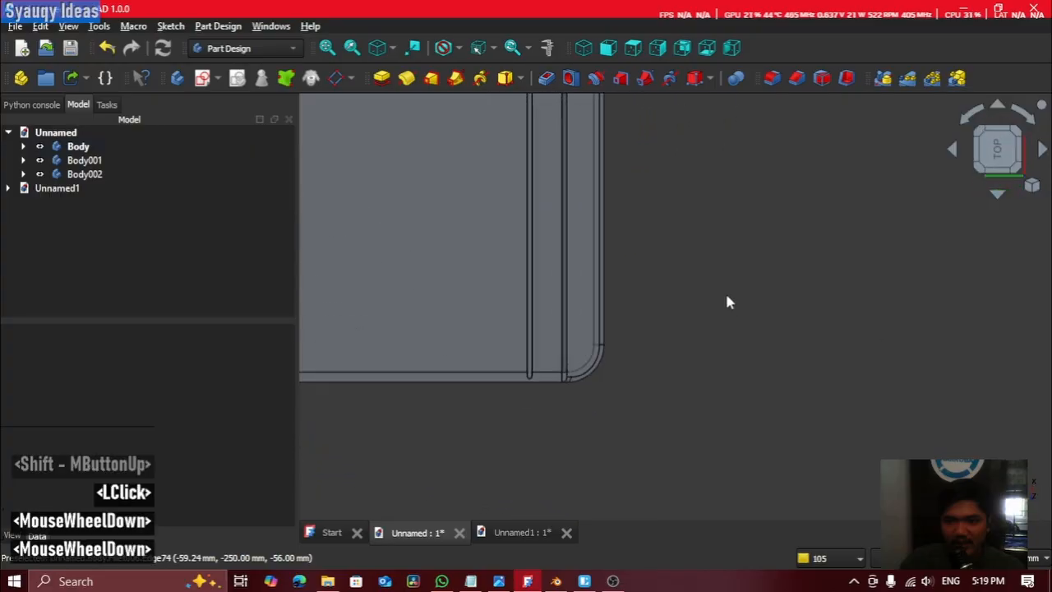
{"action": "scroll", "coordinate": [727, 302], "scroll_direction": "down", "scroll_amount": 1}
{"action": "middle_click_drag", "start_coordinate": [728, 302], "coordinate": [711, 392]}
{"action": "scroll", "coordinate": [605, 189], "scroll_direction": "up", "scroll_amount": 3}
{"action": "middle_click", "coordinate": [655, 202]}
{"action": "scroll", "coordinate": [645, 219], "scroll_direction": "up", "scroll_amount": 5}
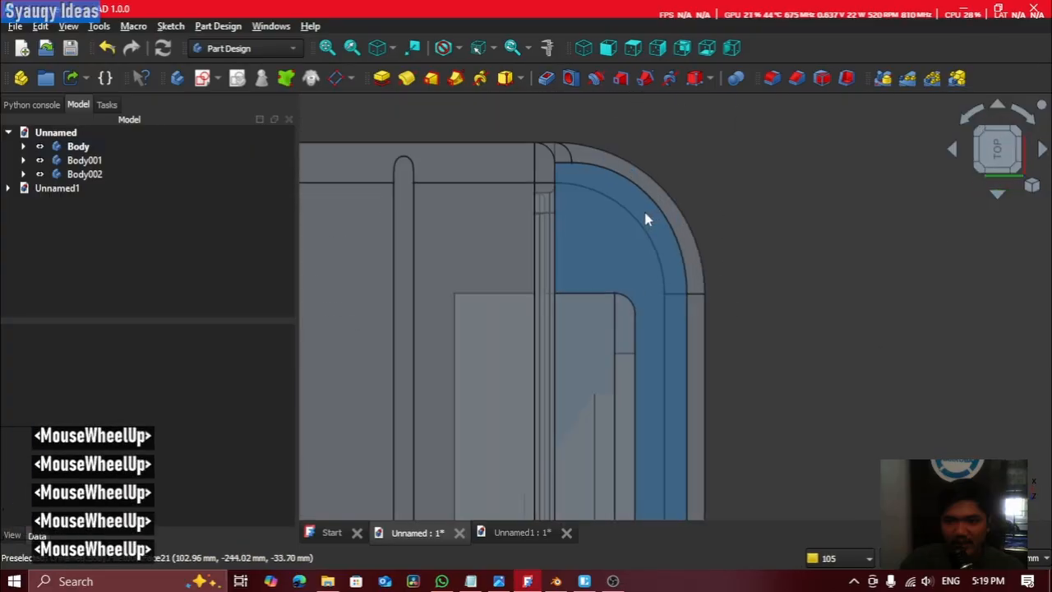
{"action": "scroll", "coordinate": [645, 219], "scroll_direction": "down", "scroll_amount": 2}
{"action": "left_click", "coordinate": [765, 334]}
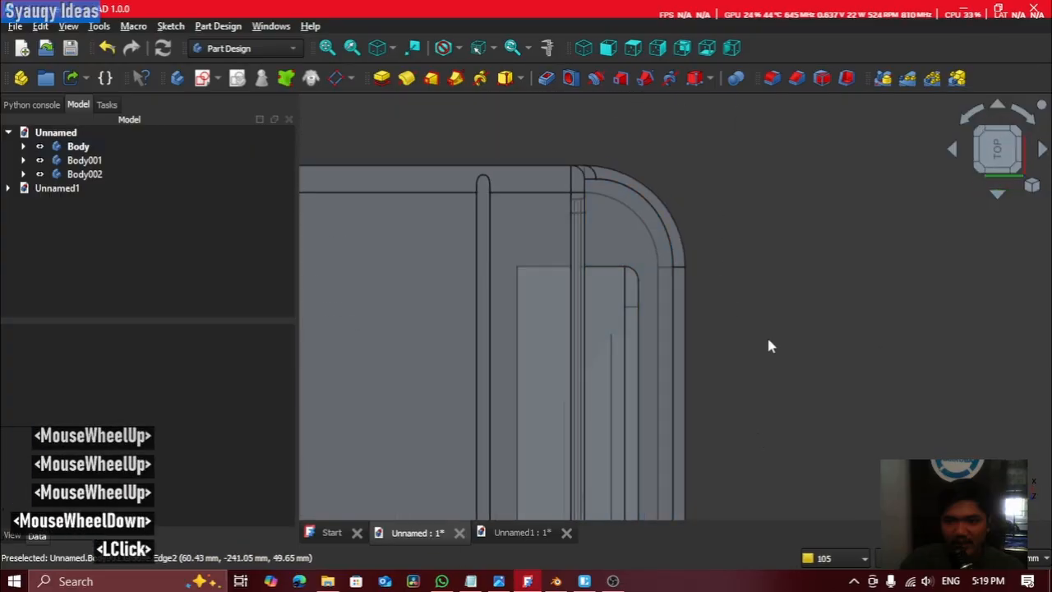
Step: Return to the new housing document and start a sketch on the top face of the stepped box
{"action": "left_click", "coordinate": [518, 541]}
{"action": "middle_click_drag", "start_coordinate": [797, 293], "coordinate": [659, 360]}
{"action": "scroll", "coordinate": [659, 360], "scroll_direction": "down", "scroll_amount": 3}
{"action": "middle_click_drag", "start_coordinate": [652, 320], "coordinate": [682, 326]}
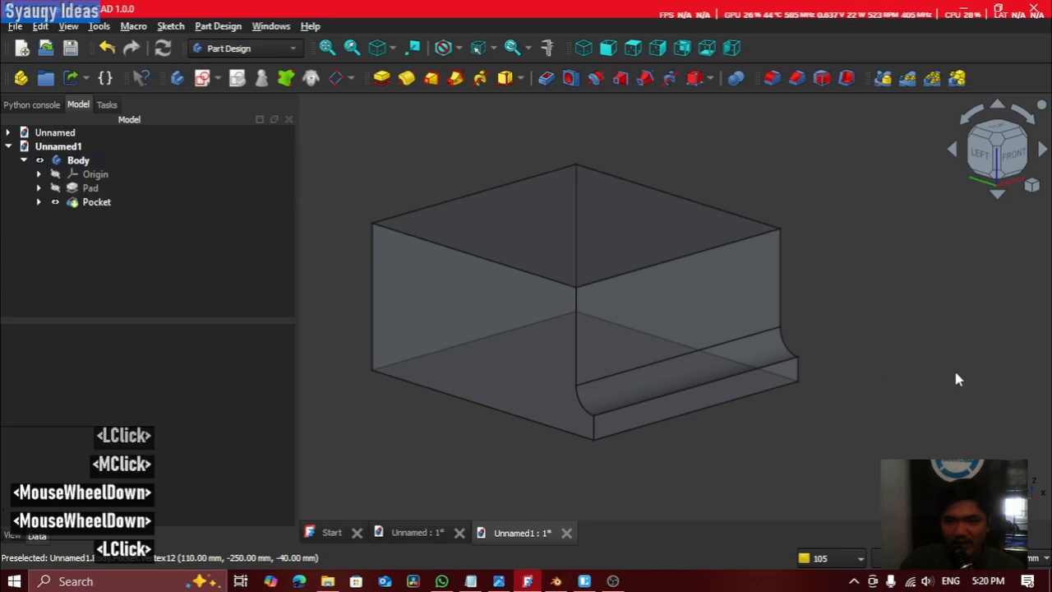
{"action": "left_click", "coordinate": [618, 225]}
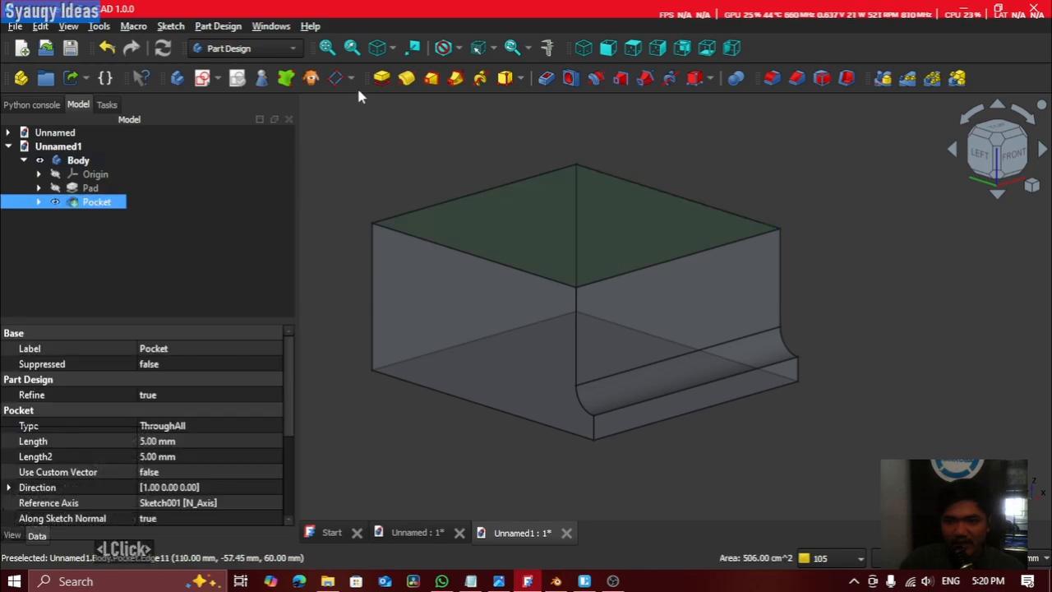
{"action": "left_click", "coordinate": [202, 78]}
{"action": "middle_click", "coordinate": [653, 251]}
{"action": "scroll", "coordinate": [376, 321], "scroll_direction": "up", "scroll_amount": 5}
{"action": "middle_click", "coordinate": [419, 267]}
{"action": "scroll", "coordinate": [462, 212], "scroll_direction": "down", "scroll_amount": 3}
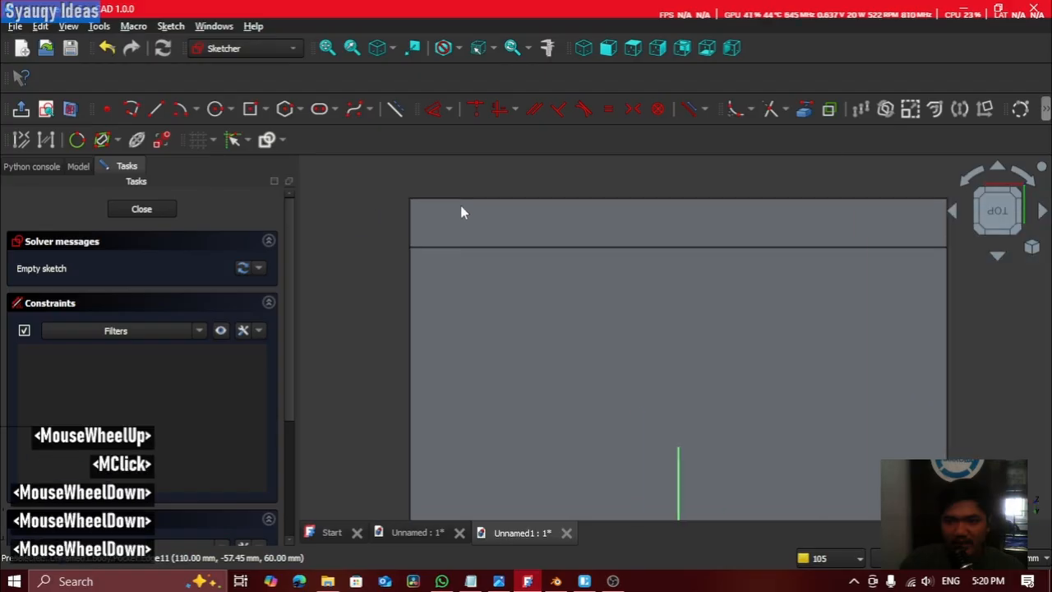
Step: Project the short end edge of the front step into the top-face sketch as external geometry
{"action": "scroll", "coordinate": [462, 212], "scroll_direction": "down", "scroll_amount": 1}
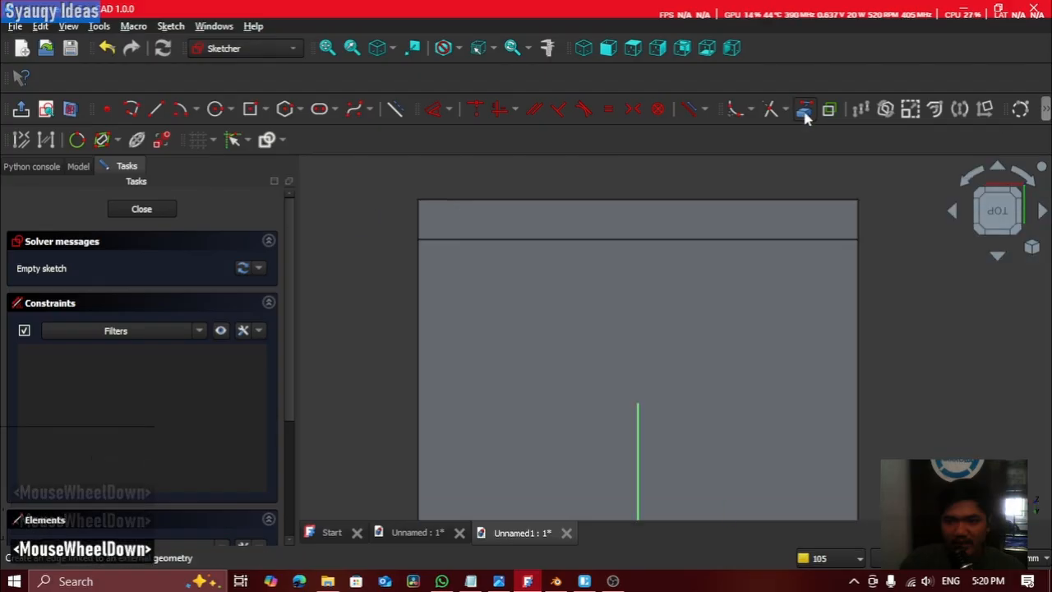
{"action": "left_click", "coordinate": [805, 112]}
{"action": "scroll", "coordinate": [317, 206], "scroll_direction": "up", "scroll_amount": 5}
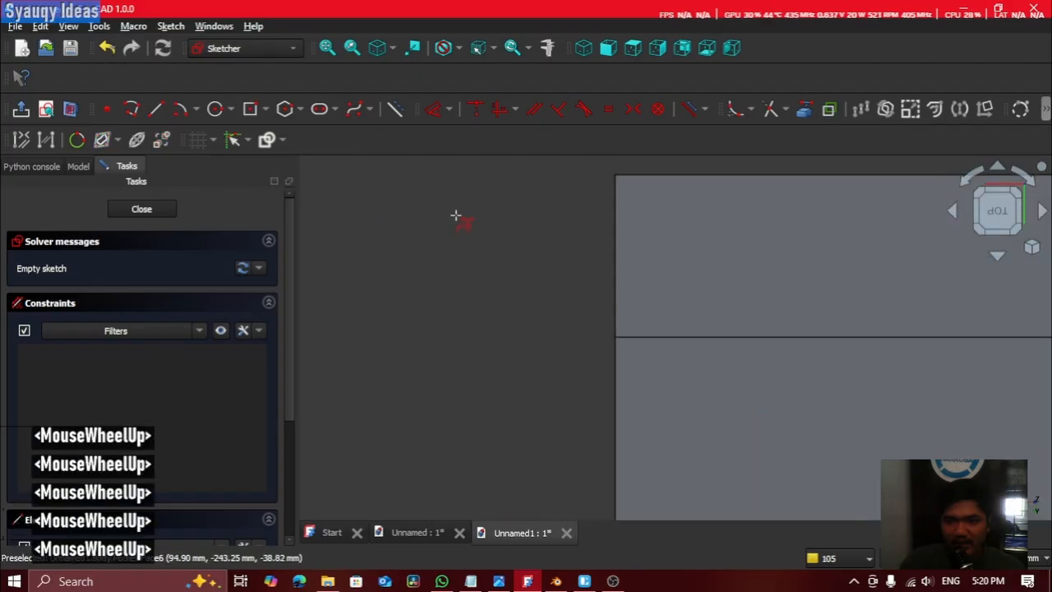
{"action": "middle_click", "coordinate": [404, 266]}
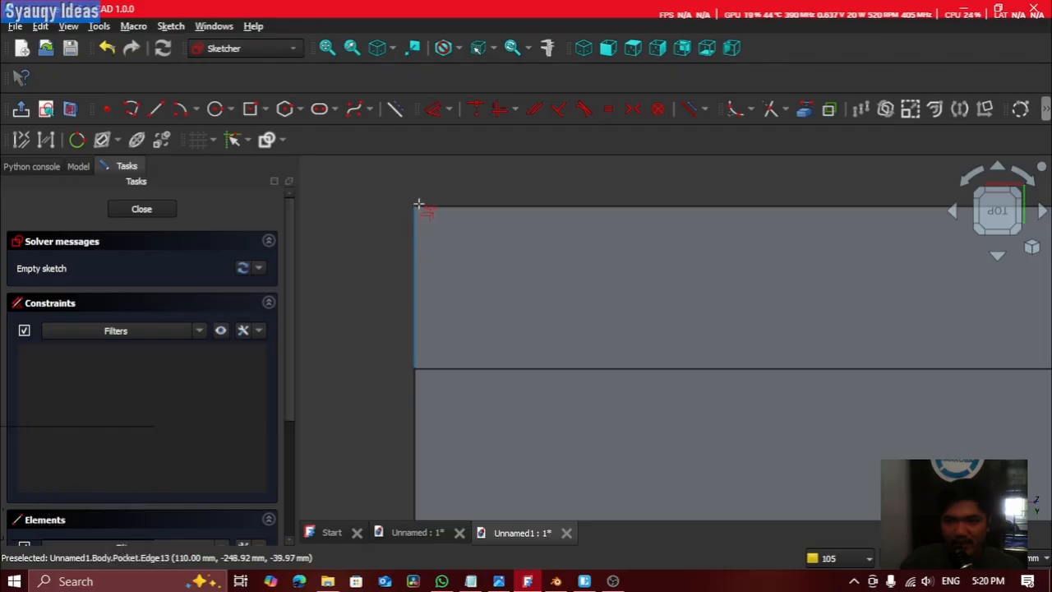
{"action": "left_click", "coordinate": [416, 264]}
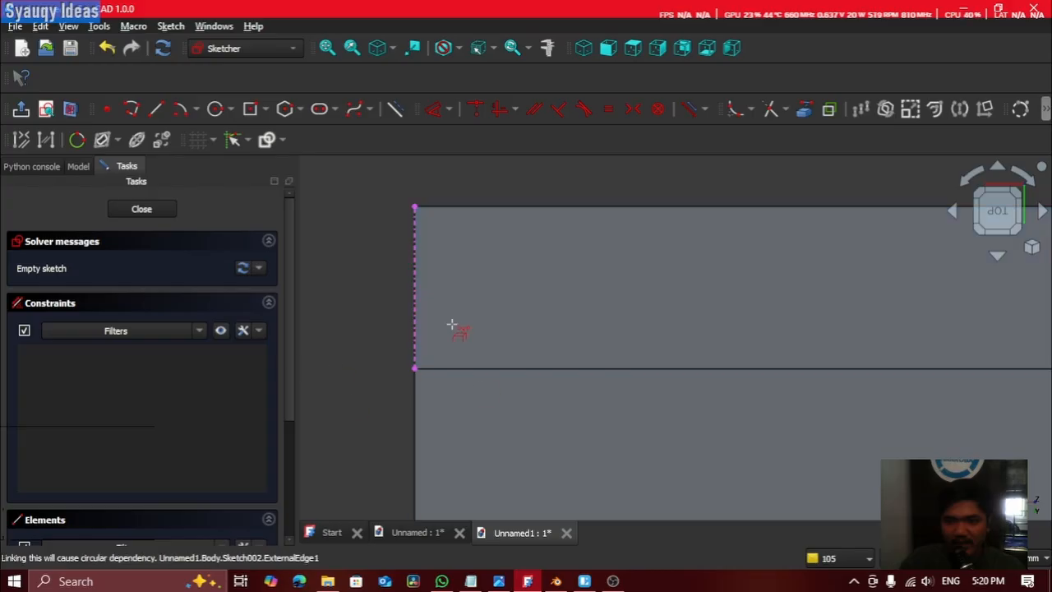
{"action": "scroll", "coordinate": [472, 220], "scroll_direction": "down", "scroll_amount": 3}
{"action": "middle_click", "coordinate": [400, 237]}
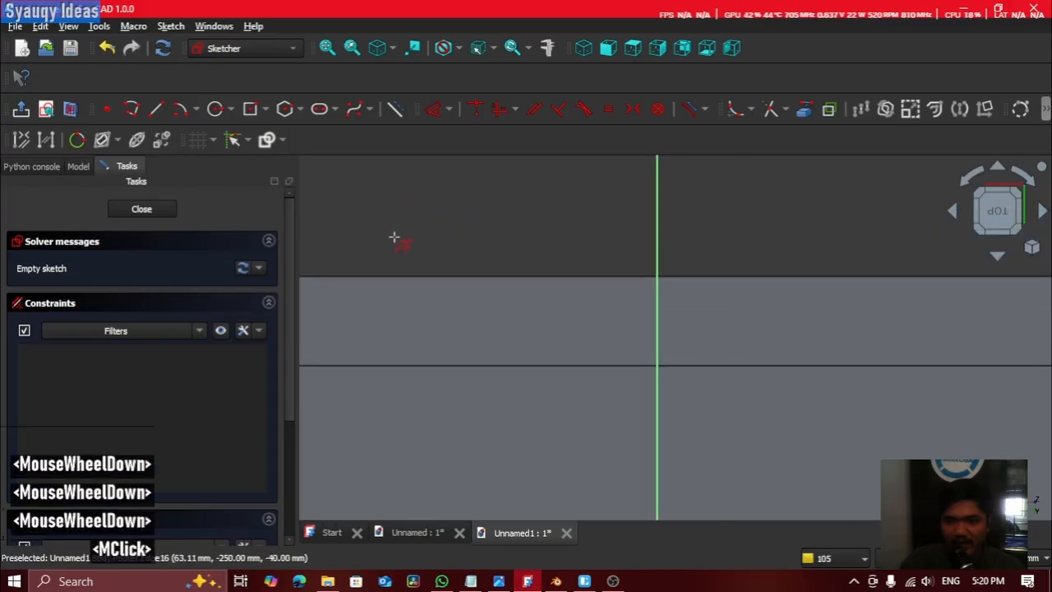
{"action": "scroll", "coordinate": [524, 245], "scroll_direction": "down", "scroll_amount": 4}
{"action": "scroll", "coordinate": [509, 285], "scroll_direction": "up", "scroll_amount": 4}
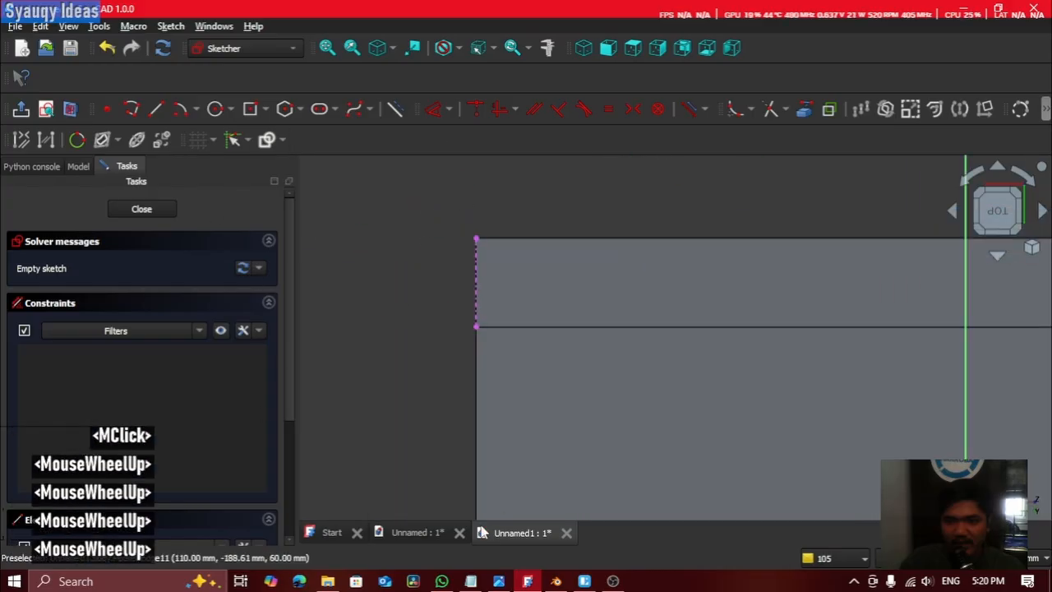
Step: Check the rounded corner in the finished projector document, return to the housing document, and examine the end of its curved step
{"action": "left_click", "coordinate": [418, 533]}
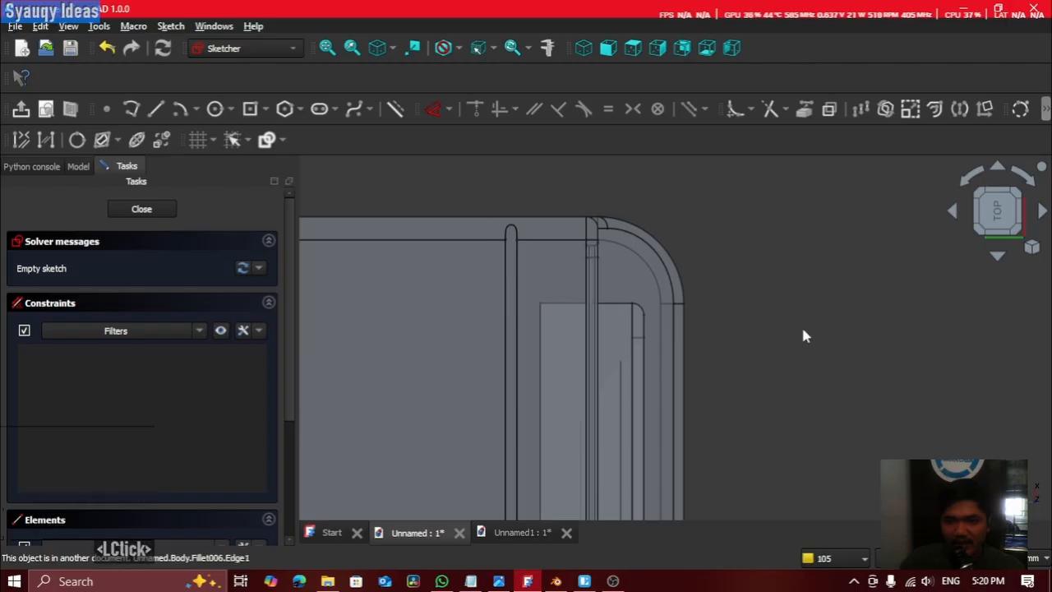
{"action": "scroll", "coordinate": [510, 499], "scroll_direction": "down", "scroll_amount": 1}
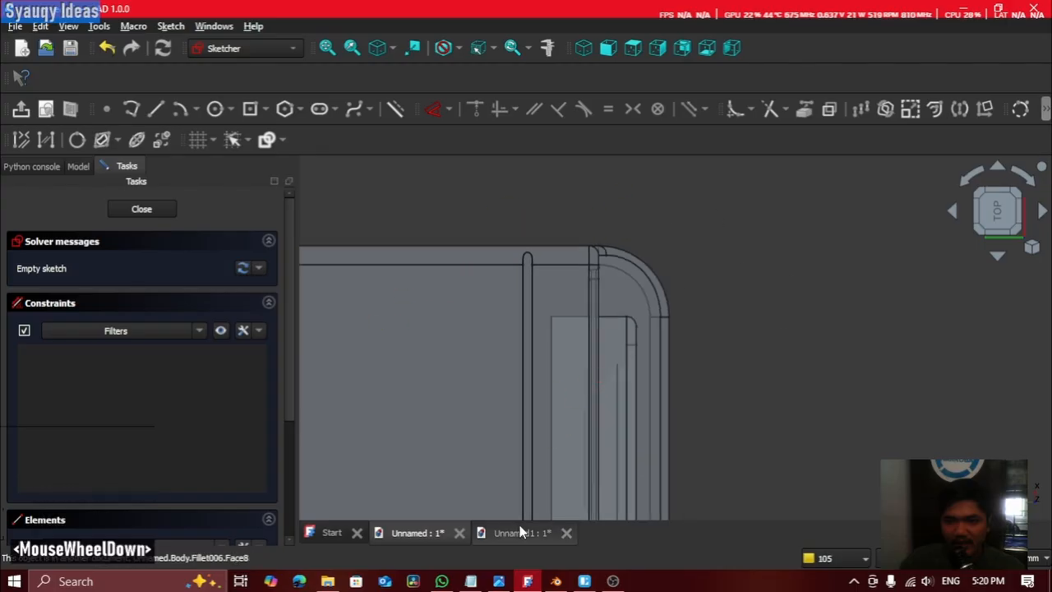
{"action": "left_click", "coordinate": [520, 532]}
{"action": "scroll", "coordinate": [547, 352], "scroll_direction": "down", "scroll_amount": 2}
{"action": "mouse_move", "coordinate": [547, 352]}
{"action": "middle_mouse_down", "text": "shift"}
{"action": "mouse_move", "coordinate": [698, 305]}
{"action": "mouse_move", "coordinate": [801, 295]}
{"action": "mouse_move", "coordinate": [699, 258]}
{"action": "middle_mouse_up", "text": "shift"}
{"action": "middle_click", "coordinate": [699, 258]}
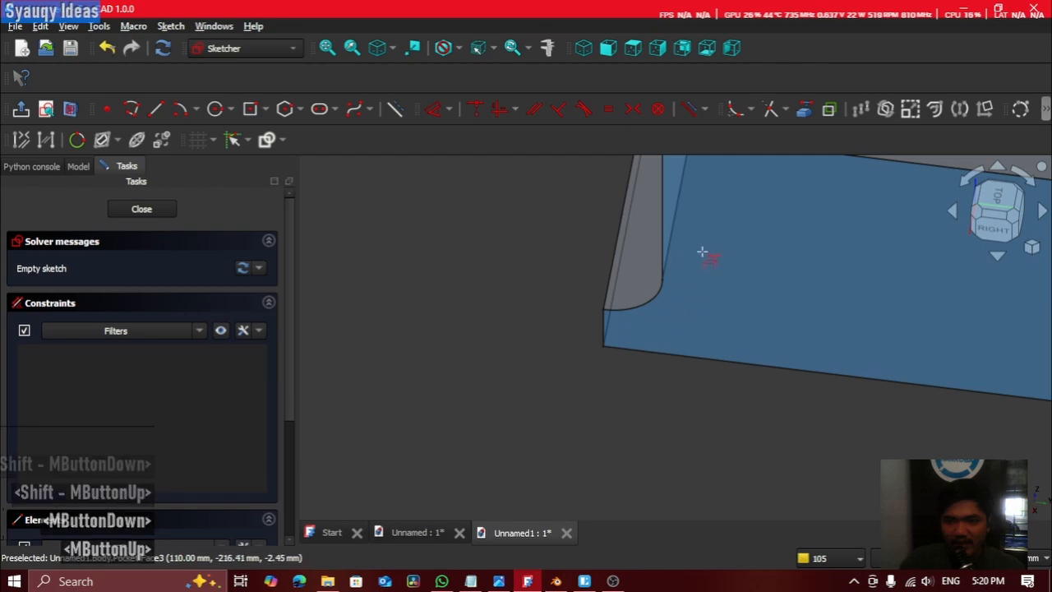
{"action": "middle_click", "coordinate": [576, 275]}
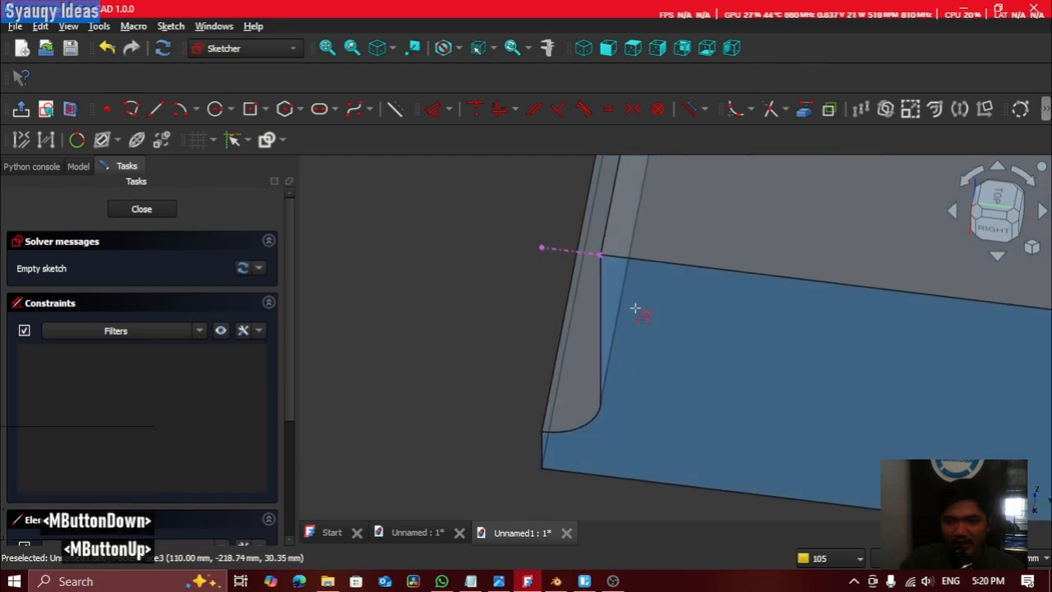
{"action": "scroll", "coordinate": [575, 271], "scroll_direction": "down", "scroll_amount": 2}
{"action": "left_click", "coordinate": [997, 197]}
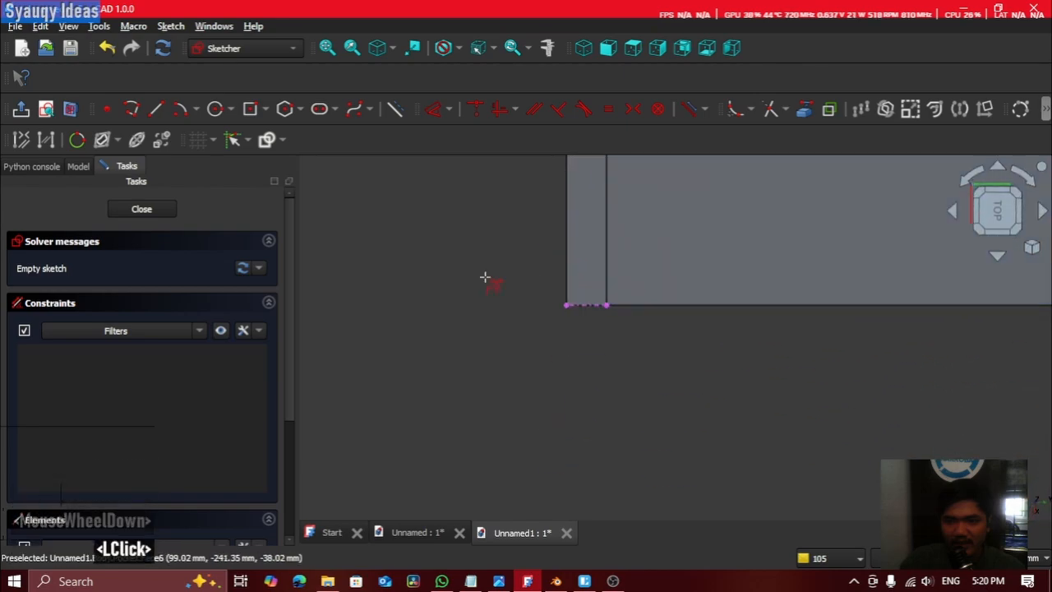
{"action": "middle_click", "coordinate": [564, 329]}
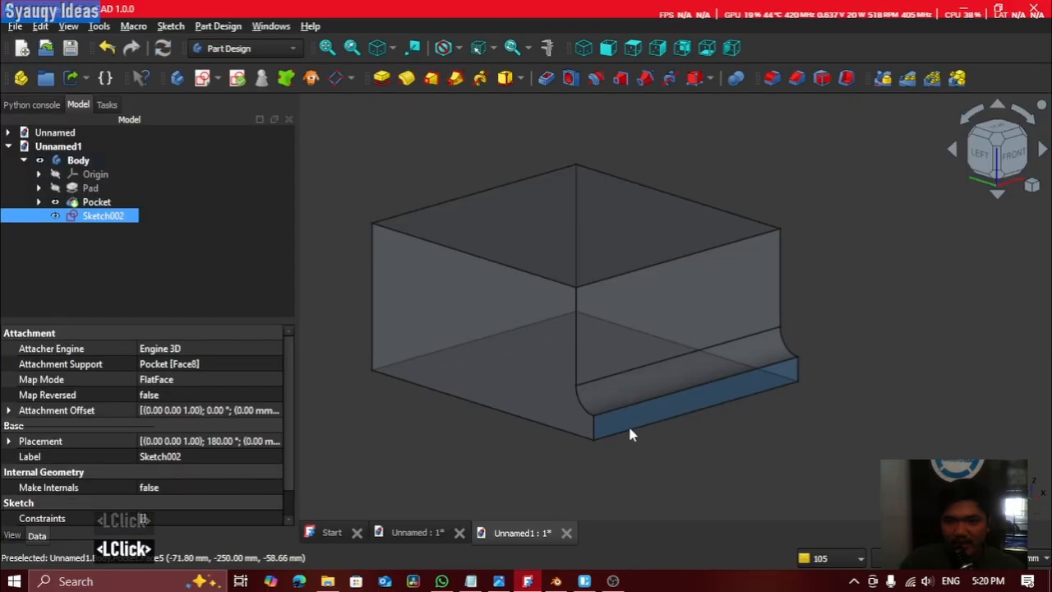
Step: Inspect the radius of the step's curved end edge and the length of the short vertical edge below it
{"action": "scroll", "coordinate": [793, 356], "scroll_direction": "up", "scroll_amount": 4}
{"action": "middle_click", "coordinate": [498, 385]}
{"action": "left_click", "coordinate": [477, 369]}
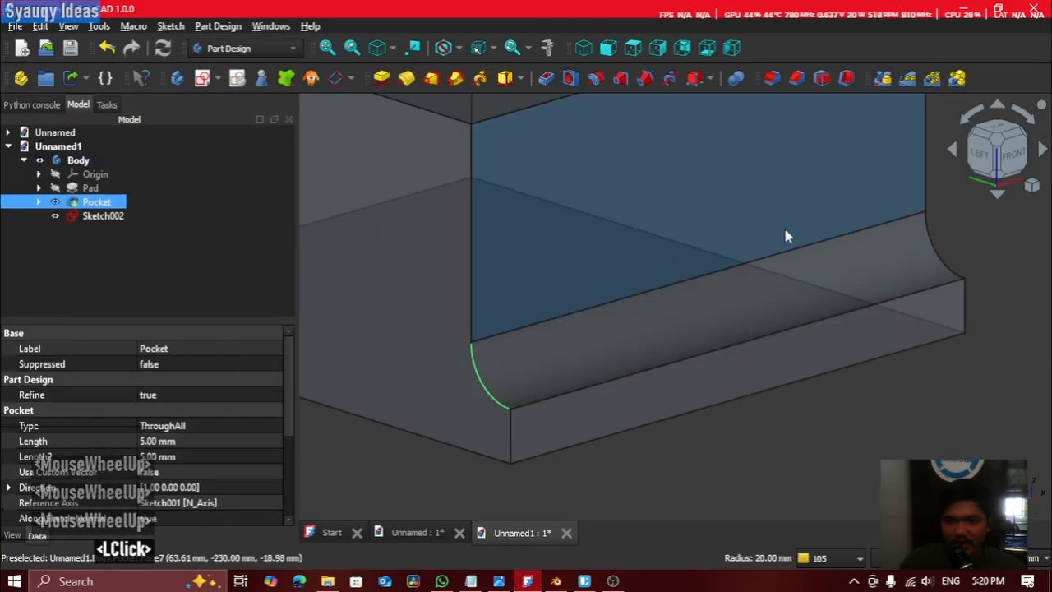
{"action": "left_click", "coordinate": [515, 425]}
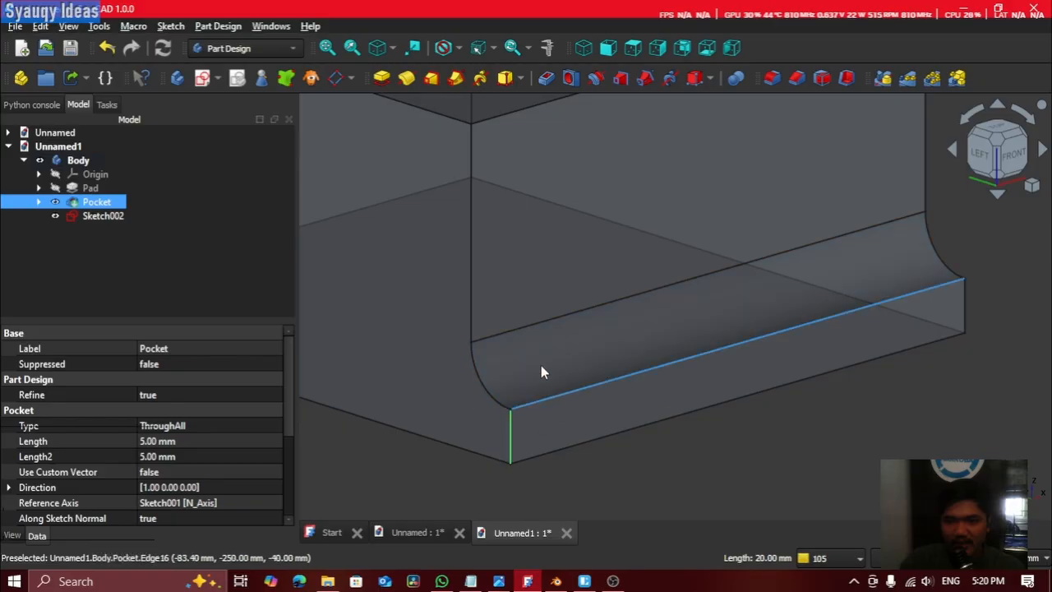
{"action": "scroll", "coordinate": [470, 383], "scroll_direction": "up", "scroll_amount": 5}
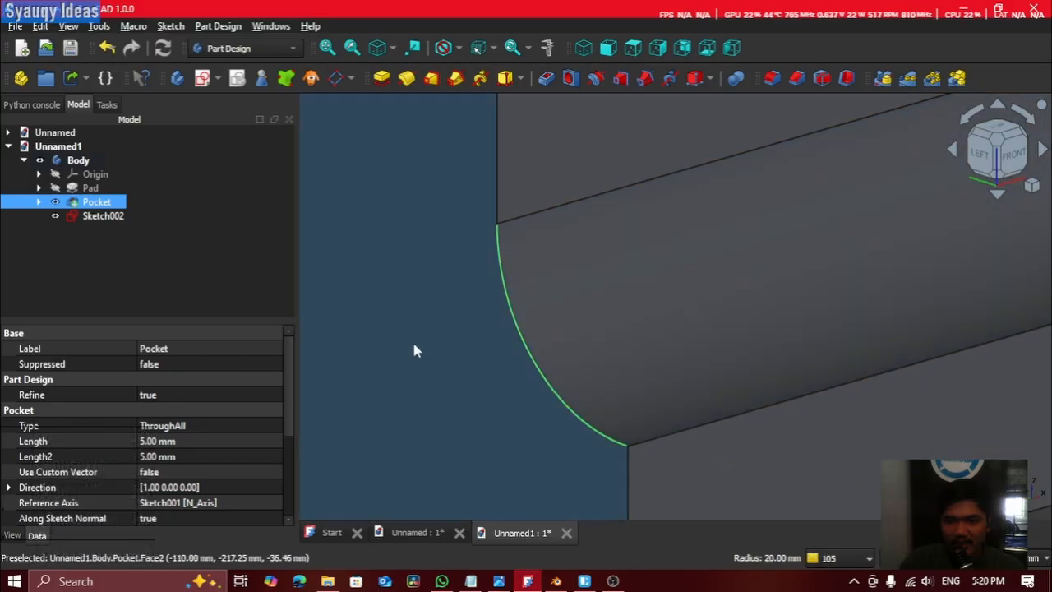
Step: Try a fillet on the short vertical edge at the step's front corner with radii up to 22 mm, and cancel it
{"action": "middle_click_drag", "start_coordinate": [809, 353], "coordinate": [673, 307]}
{"action": "scroll", "coordinate": [616, 331], "scroll_direction": "down", "scroll_amount": 1}
{"action": "left_click", "coordinate": [594, 362]}
{"action": "scroll", "coordinate": [674, 305], "scroll_direction": "down", "scroll_amount": 3}
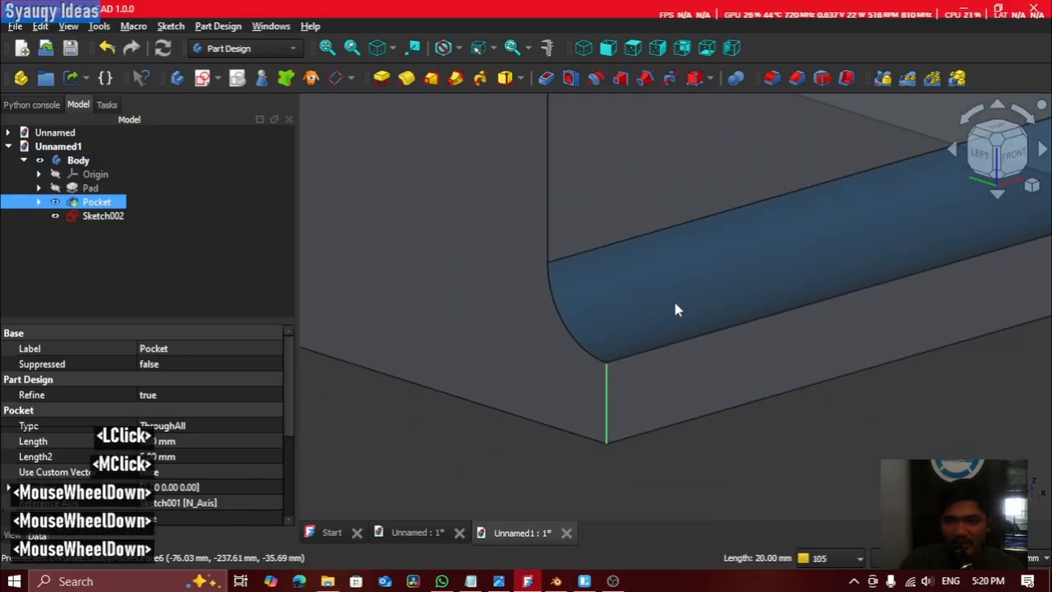
{"action": "scroll", "coordinate": [364, 206], "scroll_direction": "up", "scroll_amount": 1}
{"action": "left_click", "coordinate": [772, 78]}
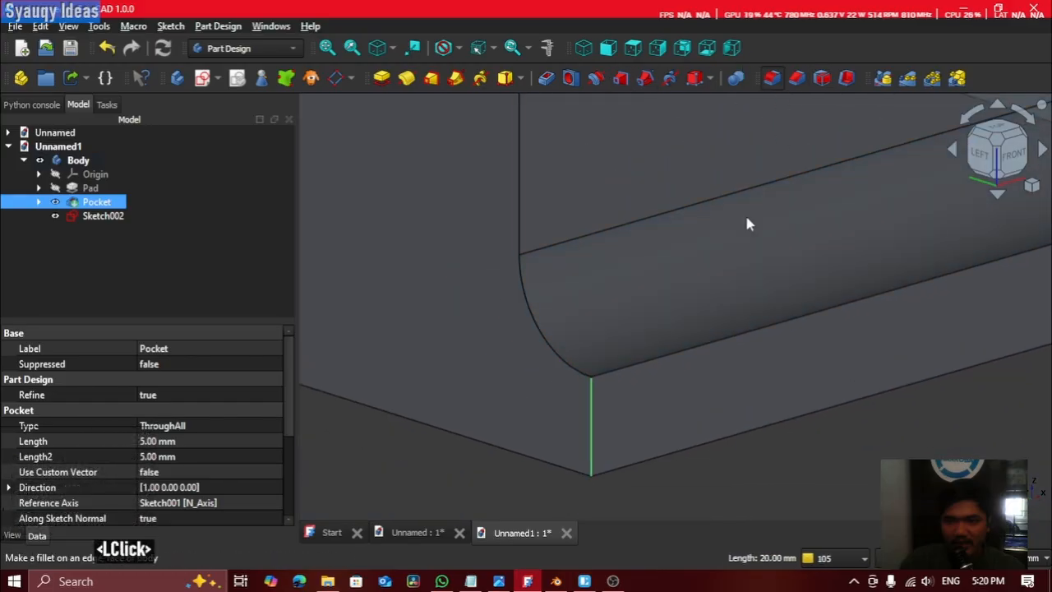
{"action": "double_click", "coordinate": [276, 379]}
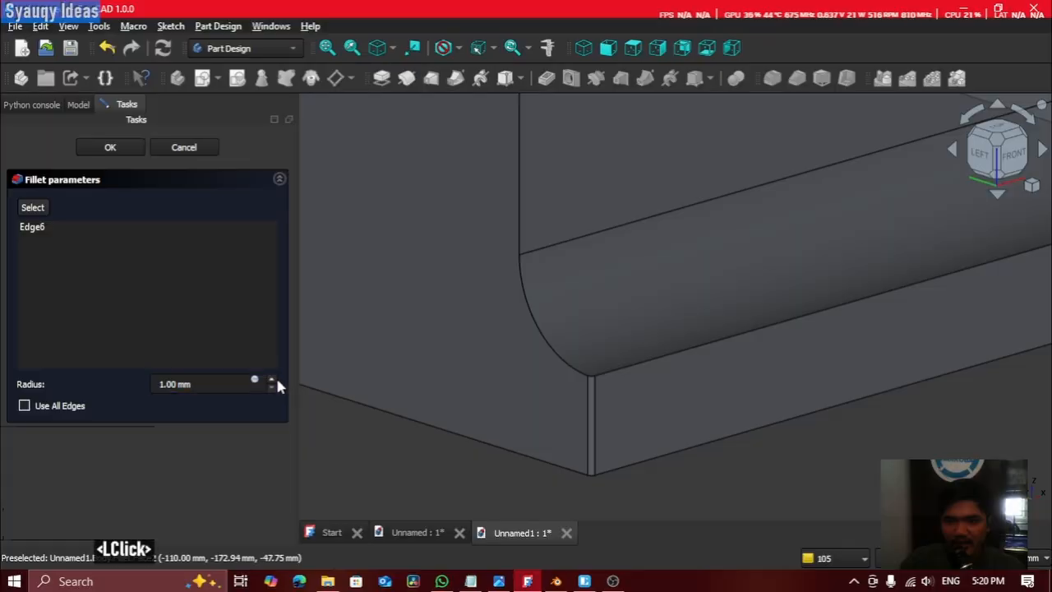
{"action": "double_click", "coordinate": [275, 379]}
{"action": "double_click", "coordinate": [275, 379]}
{"action": "double_click", "coordinate": [276, 379]}
{"action": "left_click", "coordinate": [276, 379]}
{"action": "double_click", "coordinate": [275, 378]}
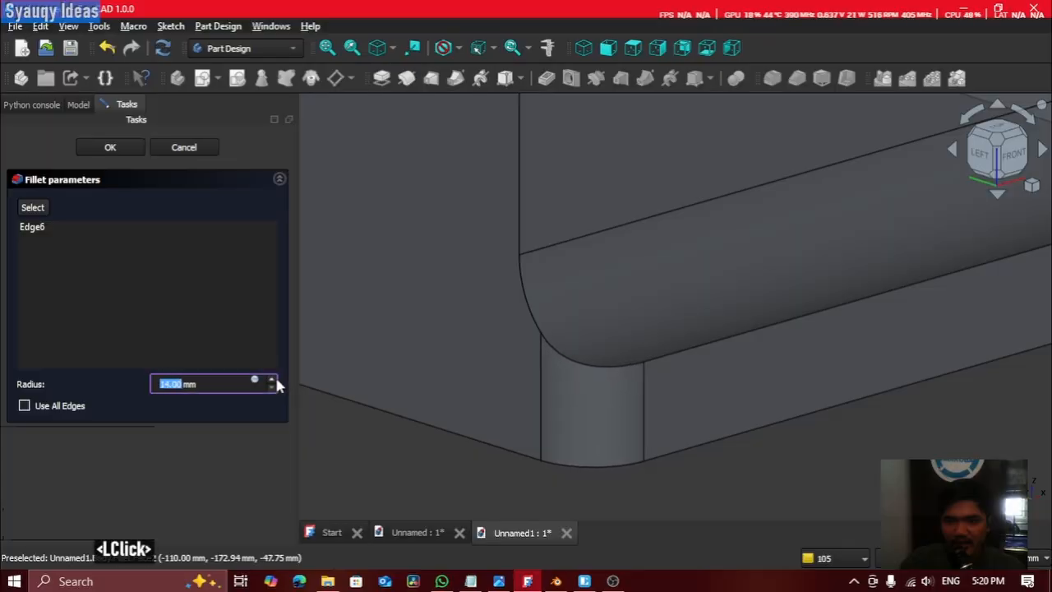
{"action": "double_click", "coordinate": [276, 379]}
{"action": "double_click", "coordinate": [275, 379]}
{"action": "double_click", "coordinate": [275, 379]}
{"action": "double_click", "coordinate": [275, 379]}
{"action": "left_click", "coordinate": [277, 382]}
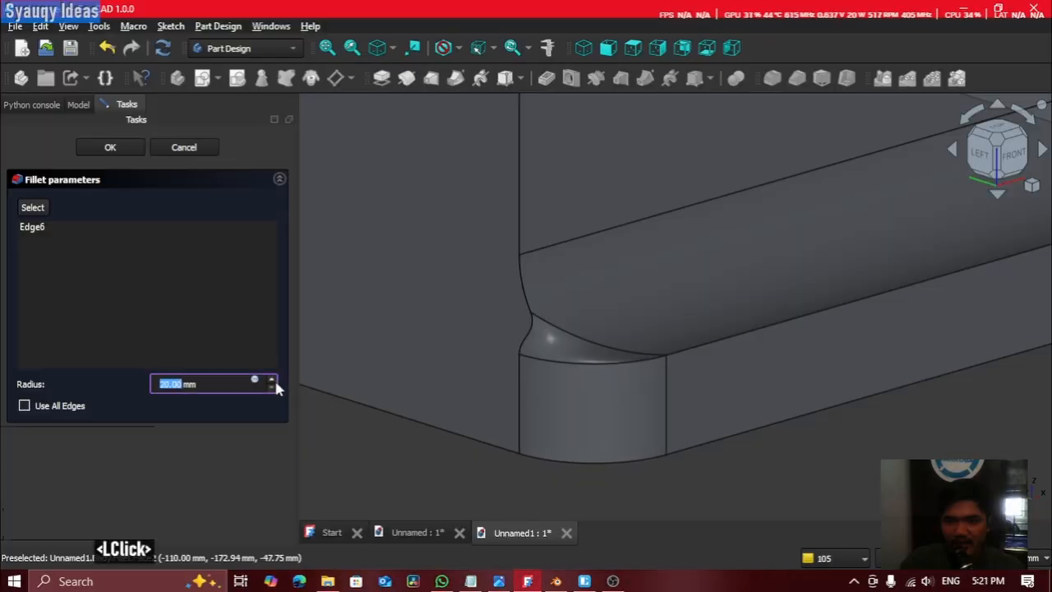
{"action": "double_click", "coordinate": [276, 383]}
{"action": "left_click", "coordinate": [276, 389]}
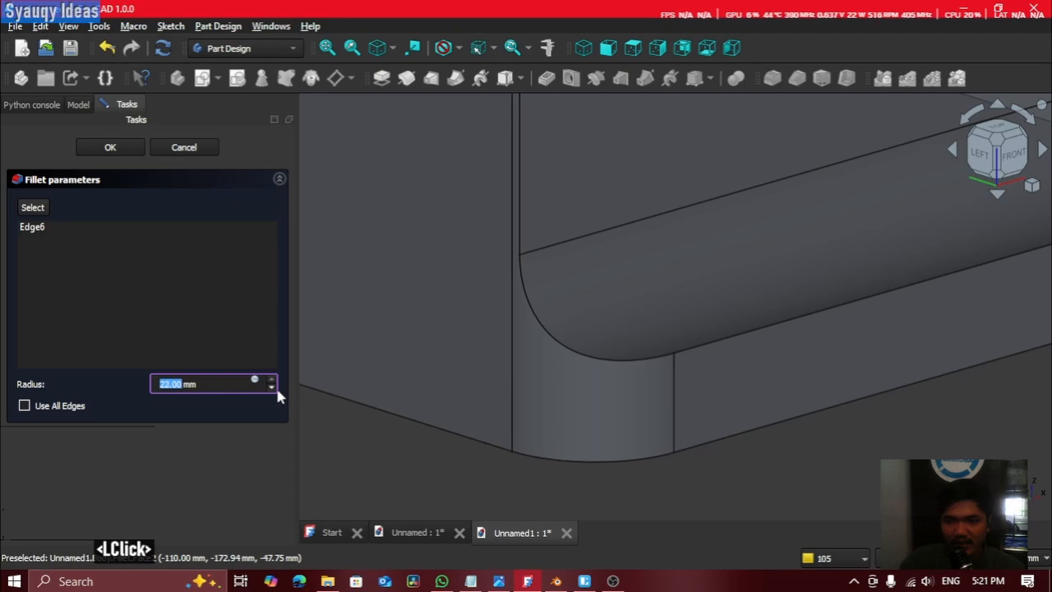
{"action": "left_click", "coordinate": [276, 389]}
{"action": "left_click", "coordinate": [276, 389]}
{"action": "right_click_drag", "start_coordinate": [688, 278], "coordinate": [708, 293], "text": "shift"}
{"action": "middle_click_drag", "start_coordinate": [707, 293], "coordinate": [785, 320], "text": "shift"}
{"action": "left_click", "coordinate": [181, 152]}
Step: Reopen the empty top-face sketch for editing, facing the housing corner with the projected edge
{"action": "middle_click", "coordinate": [896, 177]}
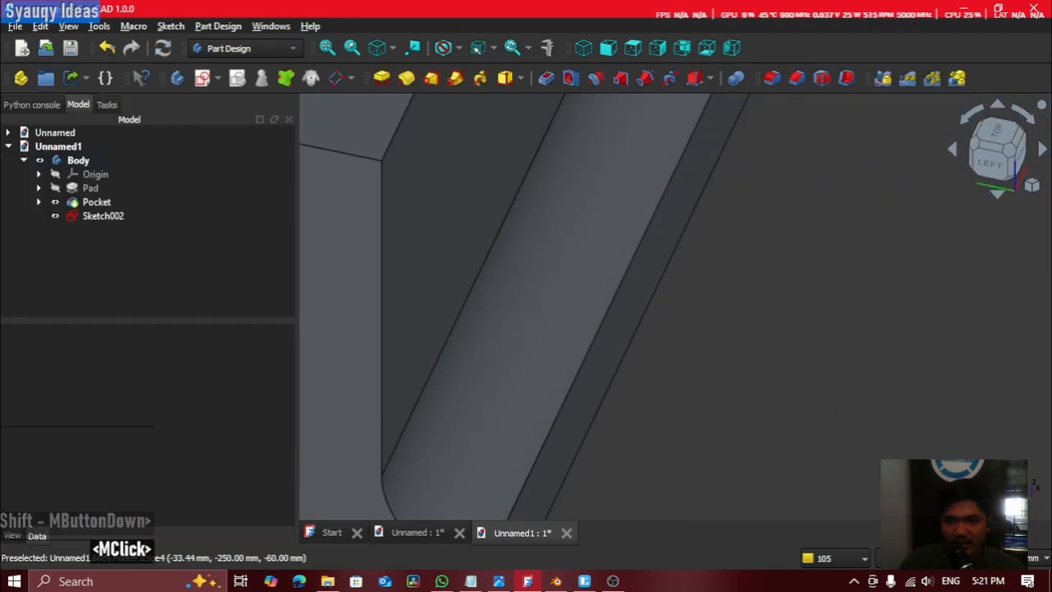
{"action": "left_click", "coordinate": [996, 130]}
{"action": "double_click", "coordinate": [103, 216]}
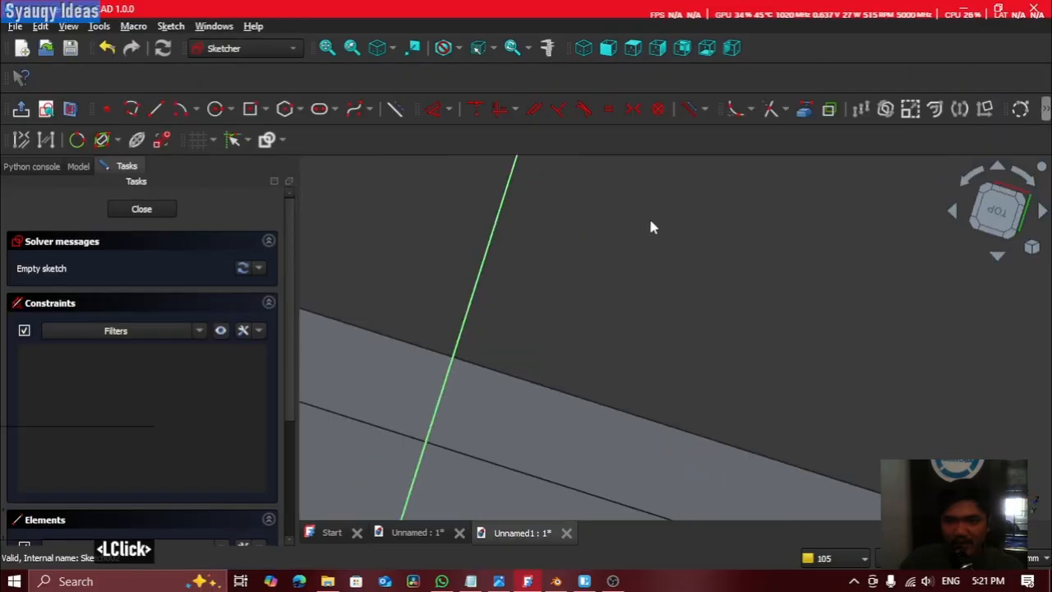
{"action": "middle_click", "coordinate": [892, 258]}
{"action": "scroll", "coordinate": [475, 353], "scroll_direction": "down", "scroll_amount": 1}
{"action": "scroll", "coordinate": [475, 354], "scroll_direction": "up", "scroll_amount": 3}
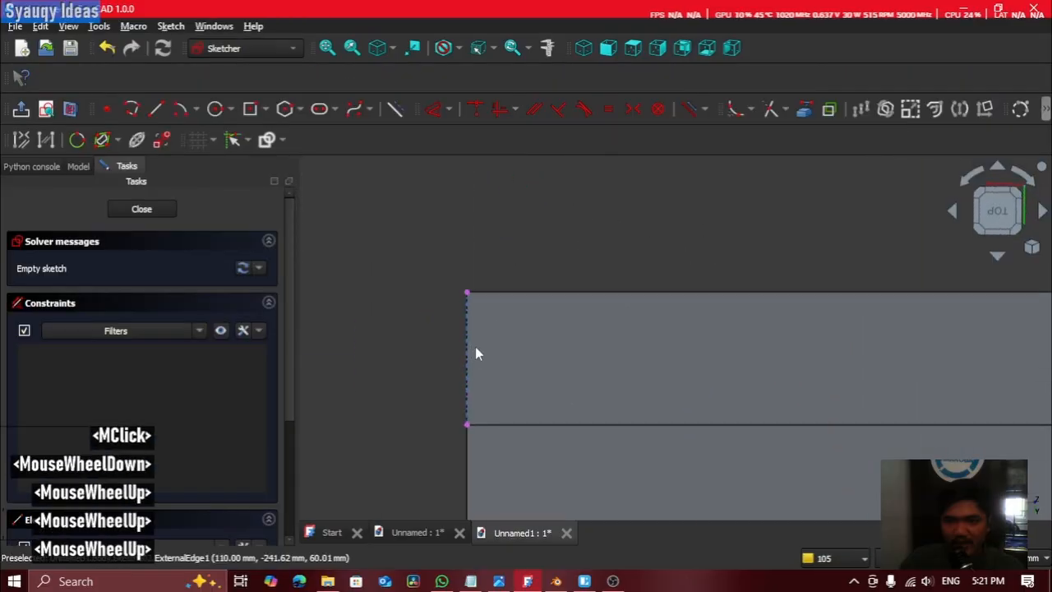
{"action": "left_click", "coordinate": [215, 109]}
{"action": "left_click", "coordinate": [465, 279]}
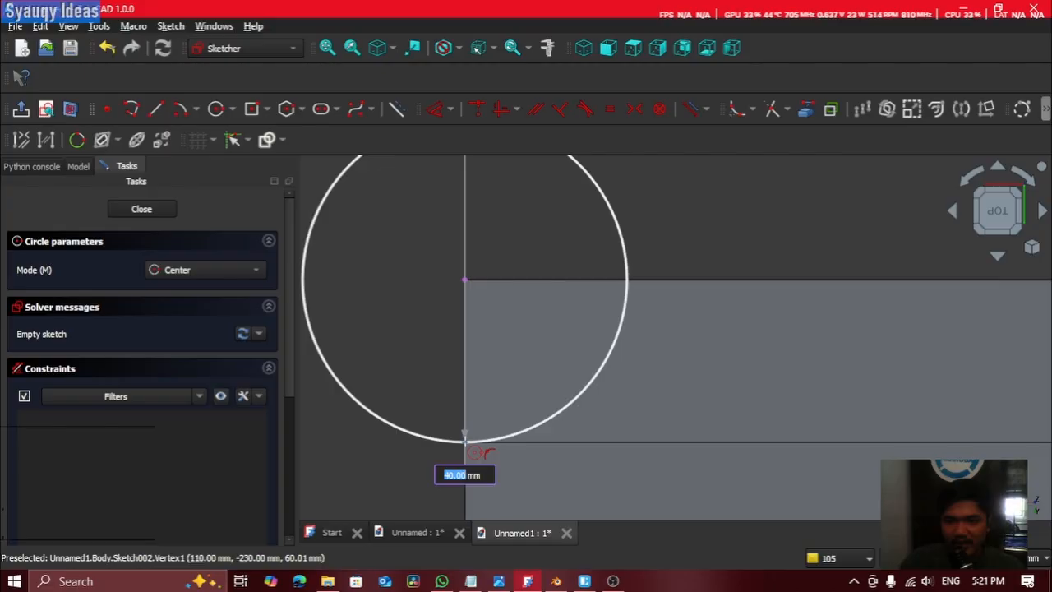
{"action": "key", "text": "Escape"}
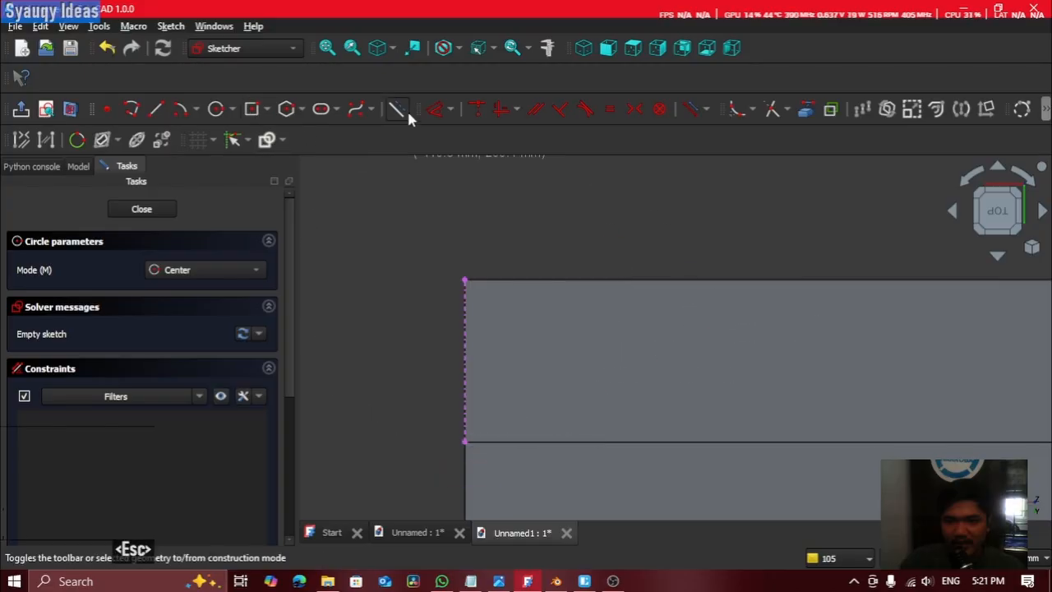
{"action": "left_click", "coordinate": [254, 110]}
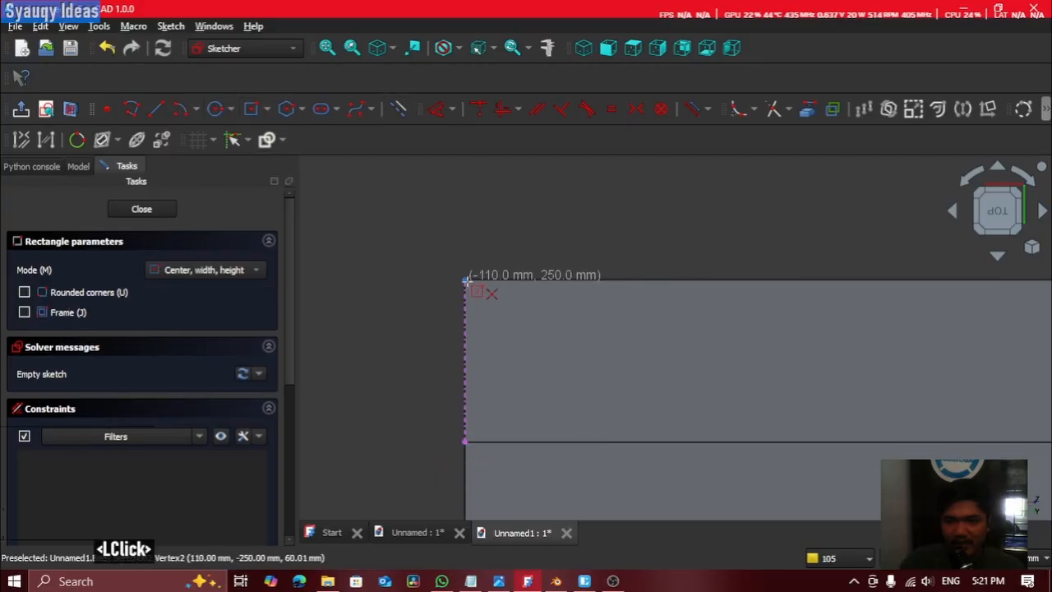
{"action": "left_click", "coordinate": [465, 280]}
{"action": "key", "text": "Escape"}
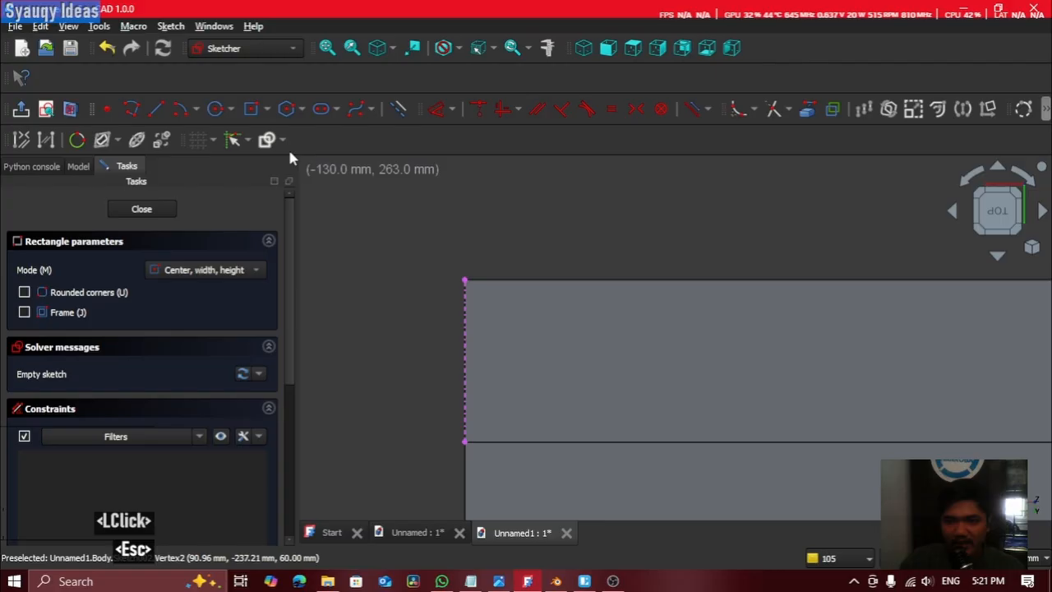
Step: Draw a 20 × 20 mm construction rectangle from the outer endpoint of the projected edge at the housing's front corner
{"action": "left_click", "coordinate": [266, 109]}
{"action": "left_click", "coordinate": [280, 148]}
{"action": "left_click", "coordinate": [267, 109]}
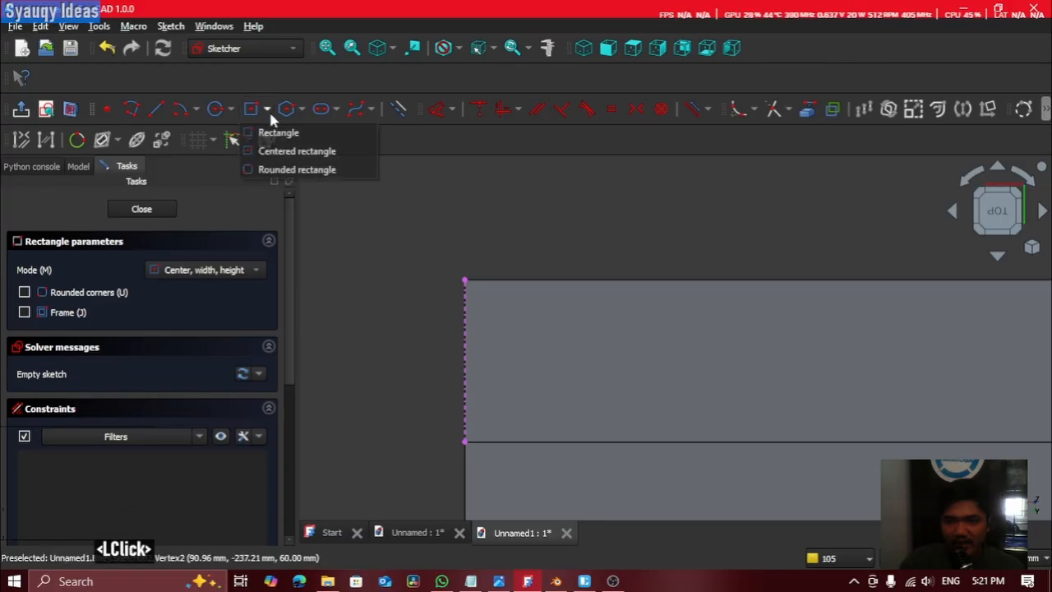
{"action": "left_click", "coordinate": [276, 131]}
{"action": "left_click", "coordinate": [466, 281]}
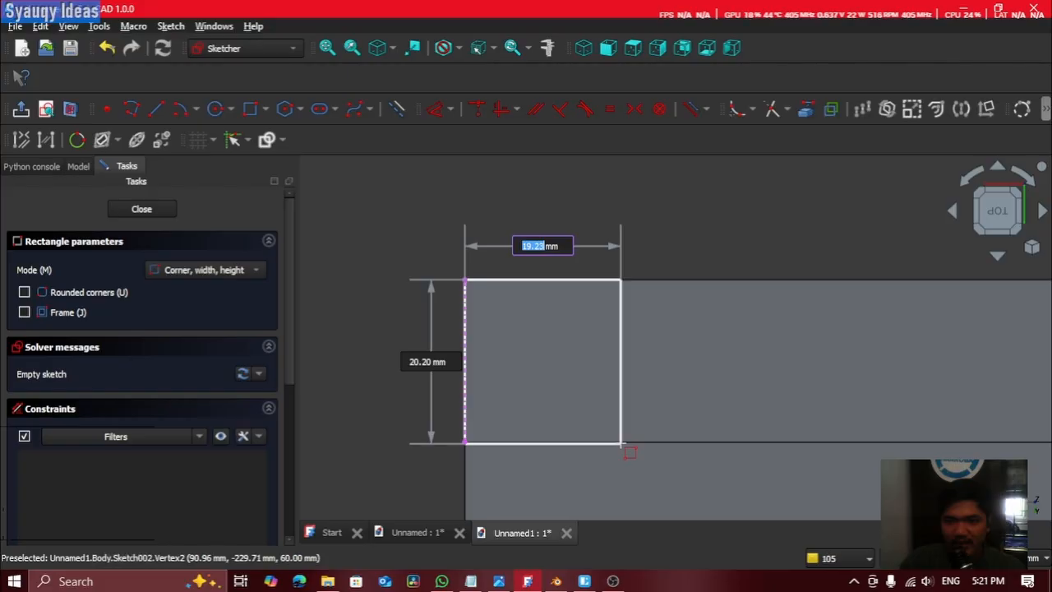
{"action": "key", "text": "Tab"}
{"action": "type", "text": "20"}
{"action": "key", "text": "Return"}
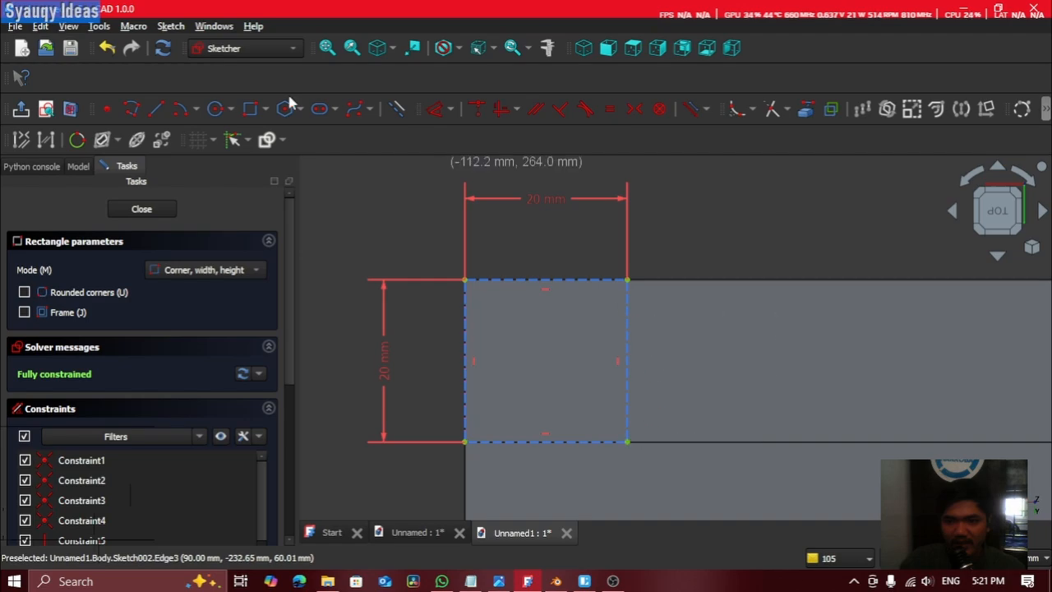
Step: Draw a regular-geometry circle centred on the construction square's inner corner, passing through its neighbouring corner on the housing's front edge
{"action": "left_click", "coordinate": [209, 112]}
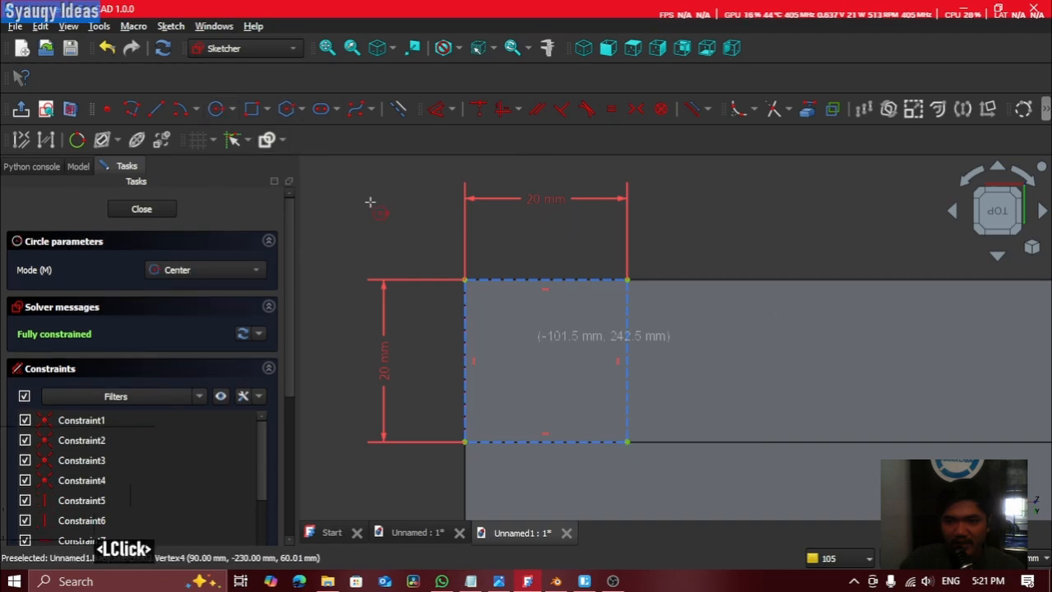
{"action": "left_click", "coordinate": [232, 109]}
{"action": "left_click", "coordinate": [393, 110]}
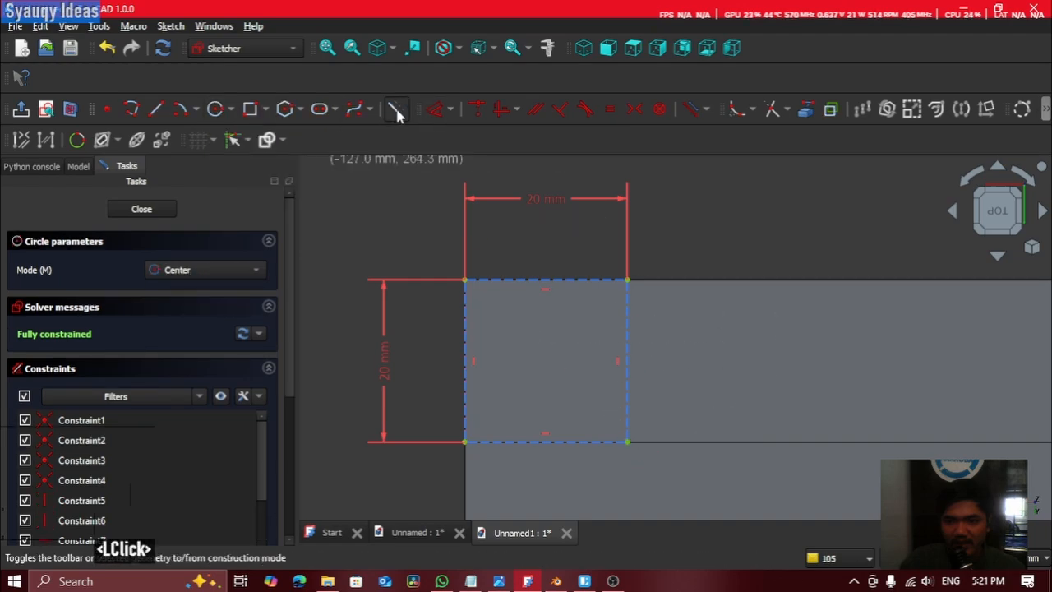
{"action": "left_click", "coordinate": [628, 441]}
{"action": "left_click", "coordinate": [628, 281]}
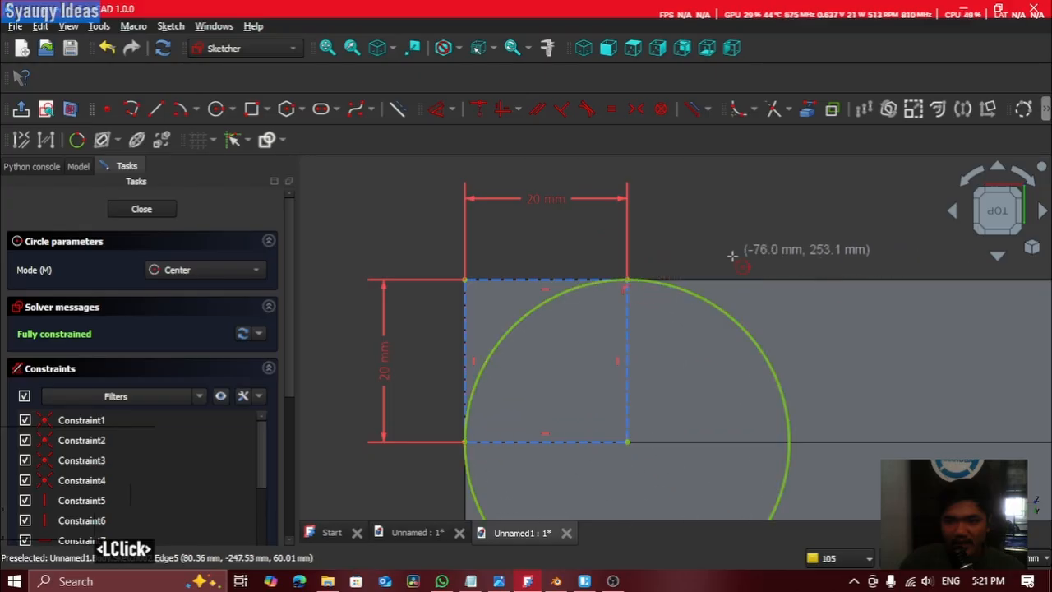
Step: Start a line beside the circle at the construction square
{"action": "left_click", "coordinate": [155, 109]}
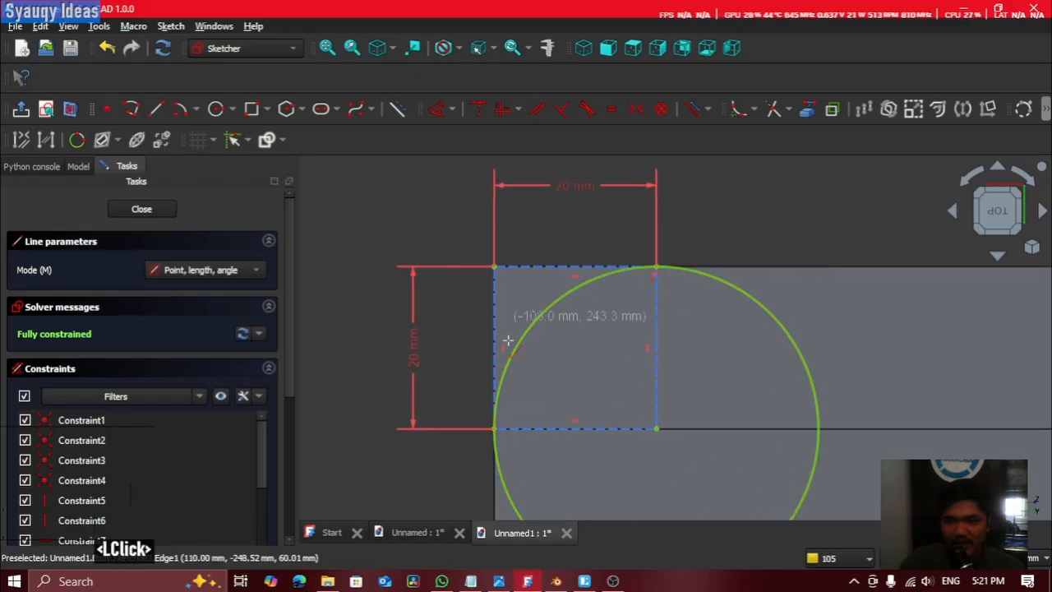
Step: Draw two lines in the sketch joining the circle's tangent points to the body's corner along the 20 mm construction square
{"action": "left_click", "coordinate": [494, 426]}
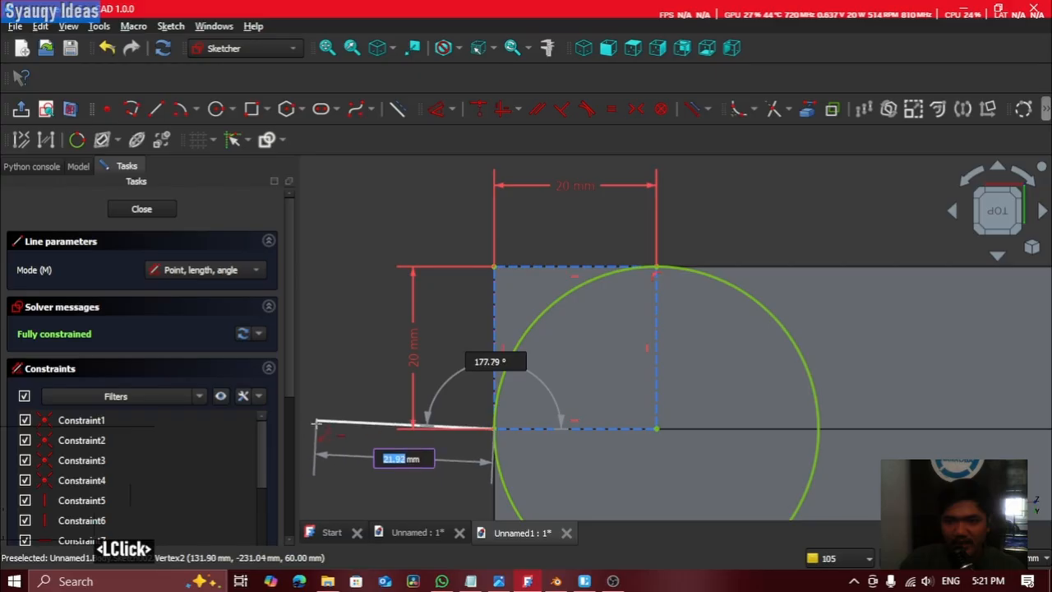
{"action": "left_click", "coordinate": [494, 267]}
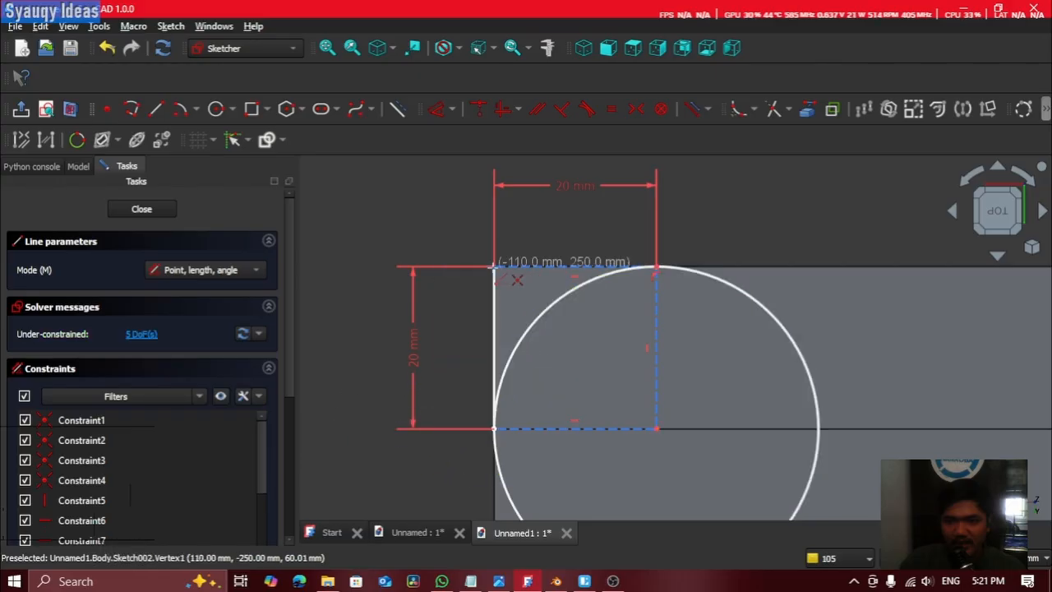
{"action": "left_click", "coordinate": [656, 266]}
{"action": "middle_click_drag", "start_coordinate": [744, 250], "coordinate": [674, 217]}
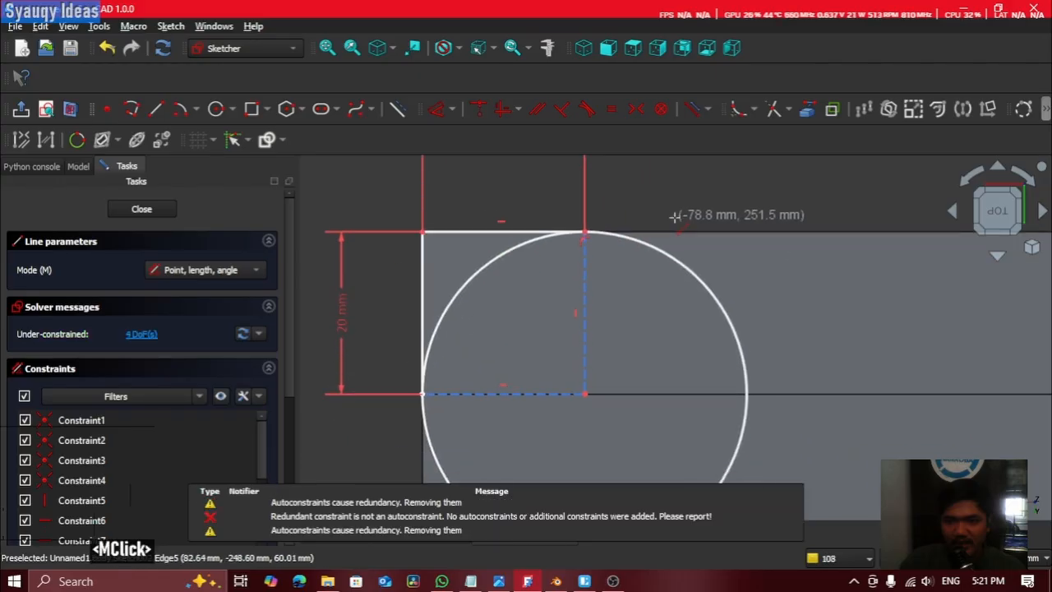
Step: Trim the circle so only the quarter arc inside the 20 mm corner square remains
{"action": "left_click", "coordinate": [746, 112]}
{"action": "left_click", "coordinate": [755, 110]}
{"action": "left_click", "coordinate": [773, 110]}
{"action": "left_click", "coordinate": [666, 250]}
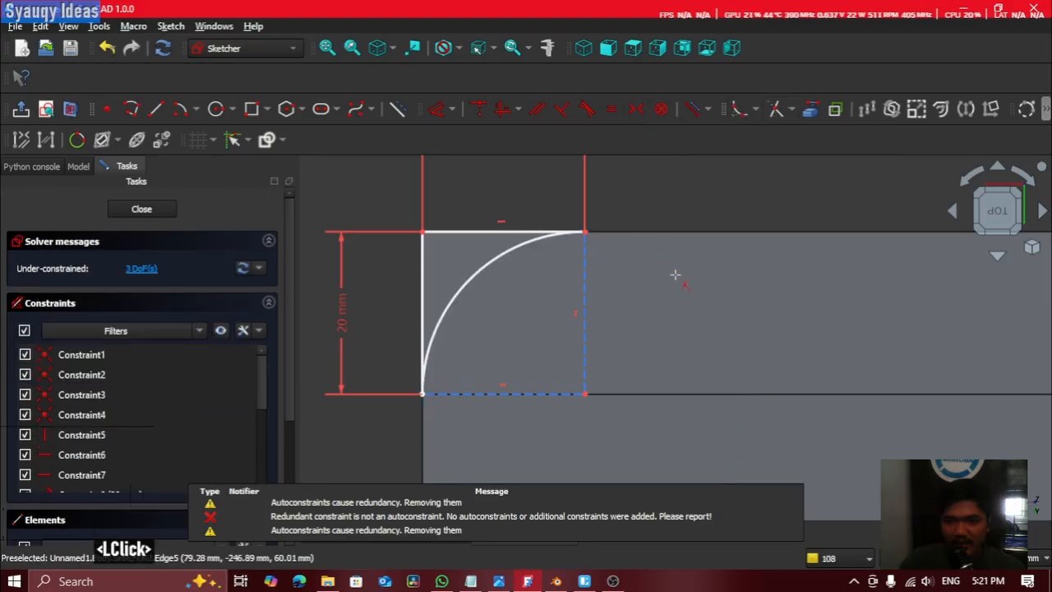
{"action": "middle_click_drag", "start_coordinate": [664, 277], "coordinate": [590, 298]}
{"action": "scroll", "coordinate": [590, 299], "scroll_direction": "down", "scroll_amount": 4}
{"action": "key", "text": "Escape"}
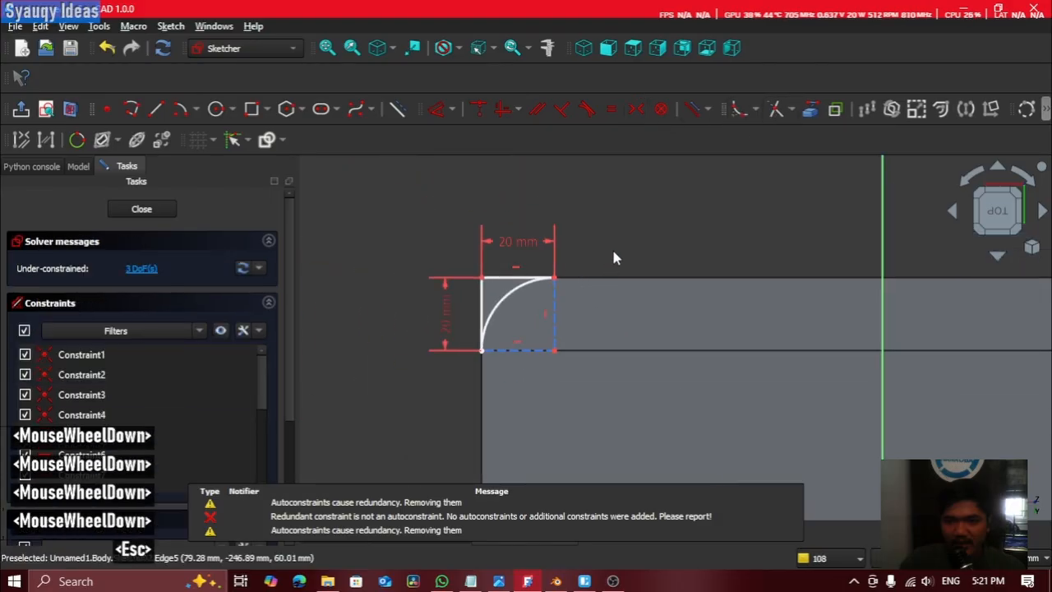
Step: Mirror the whole corner profile across the vertical axis with the Symmetry tool and close the sketch
{"action": "left_click_drag", "start_coordinate": [637, 181], "coordinate": [383, 374]}
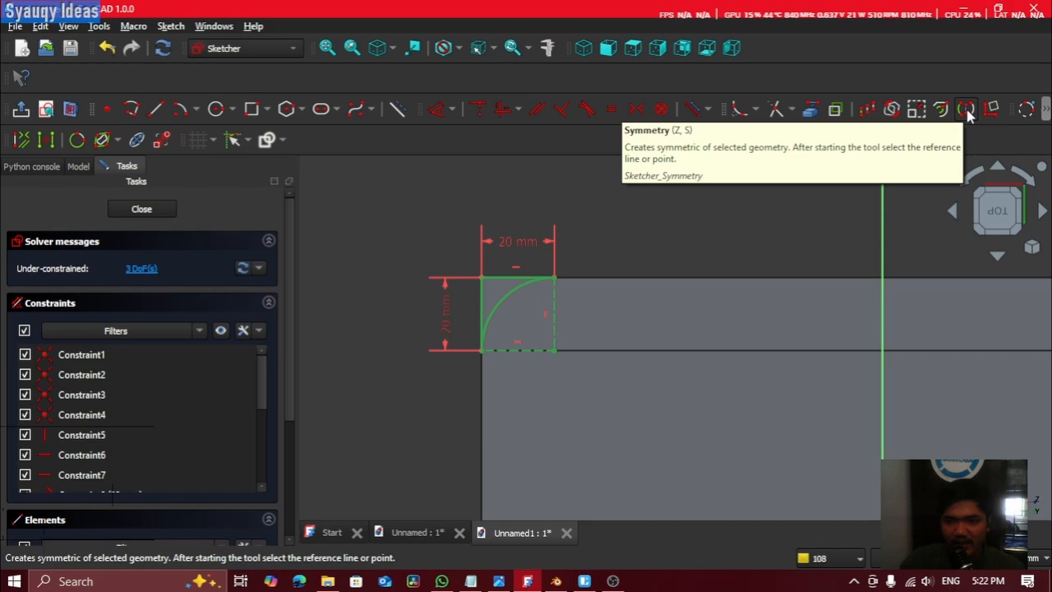
{"action": "key", "text": "z"}
{"action": "key", "text": "s"}
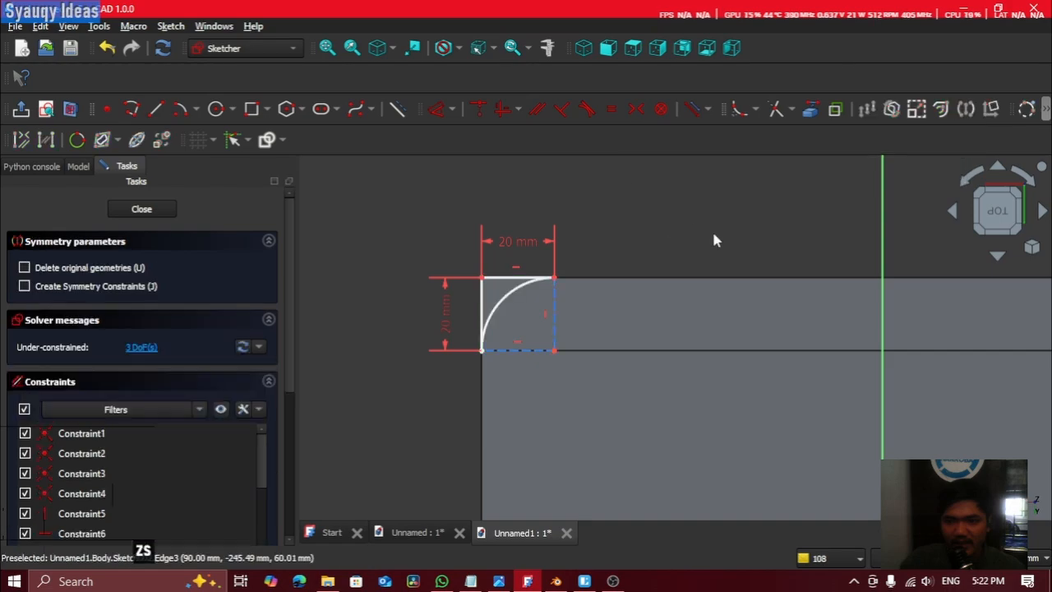
{"action": "left_click", "coordinate": [876, 218]}
{"action": "middle_click_drag", "start_coordinate": [852, 294], "coordinate": [556, 292]}
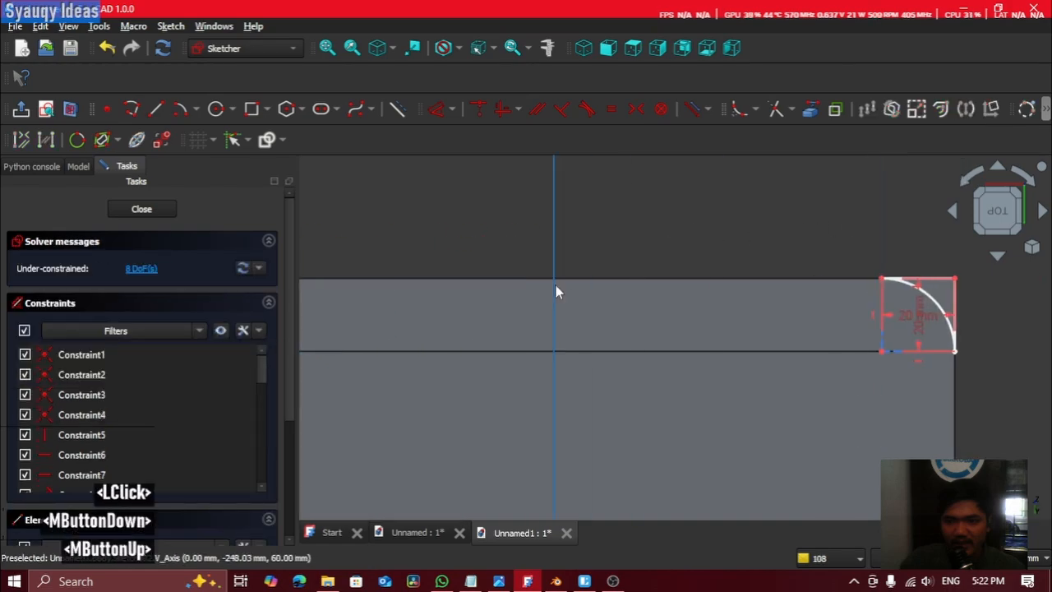
{"action": "left_click", "coordinate": [141, 211]}
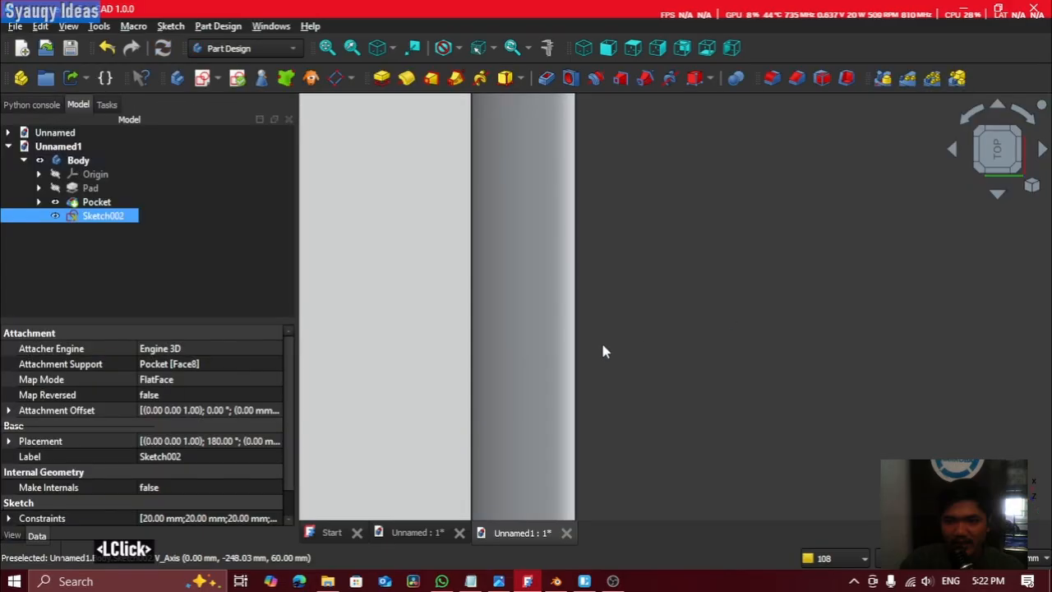
Step: Pocket the two corner profiles through all to round the vertical corners of the front ledge
{"action": "scroll", "coordinate": [770, 204], "scroll_direction": "down", "scroll_amount": 5}
{"action": "middle_click_drag", "start_coordinate": [770, 205], "coordinate": [533, 296], "text": "shift"}
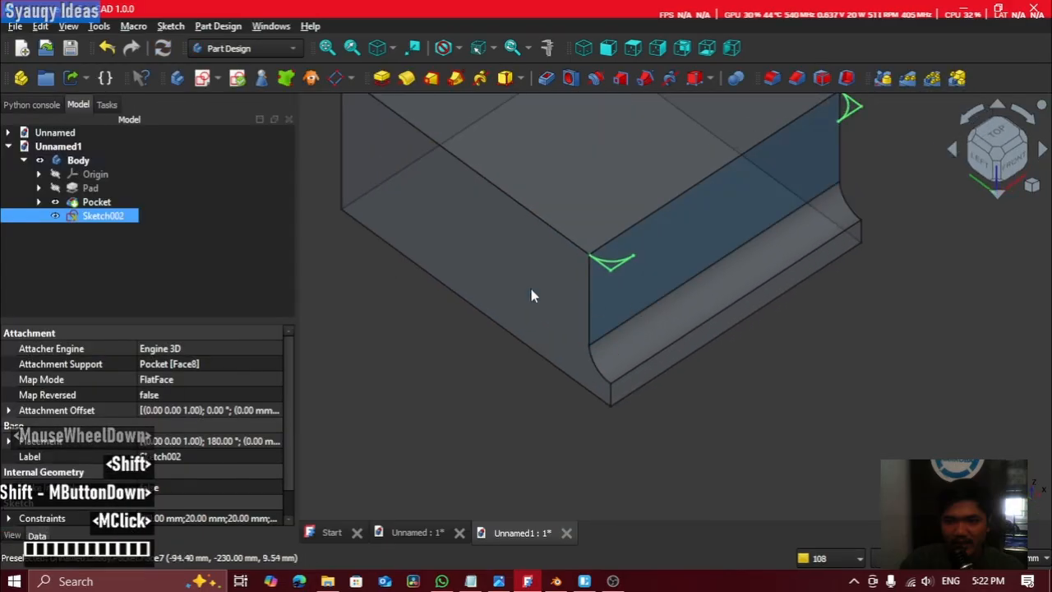
{"action": "left_click", "coordinate": [548, 79]}
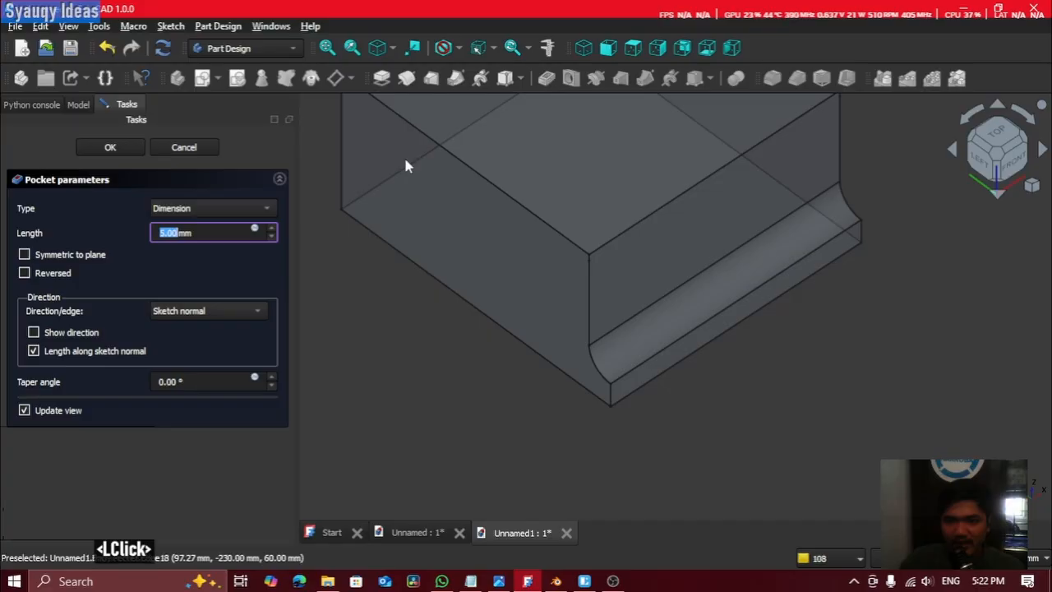
{"action": "left_click", "coordinate": [210, 208]}
{"action": "left_click", "coordinate": [234, 220]}
{"action": "scroll", "coordinate": [603, 348], "scroll_direction": "up", "scroll_amount": 3}
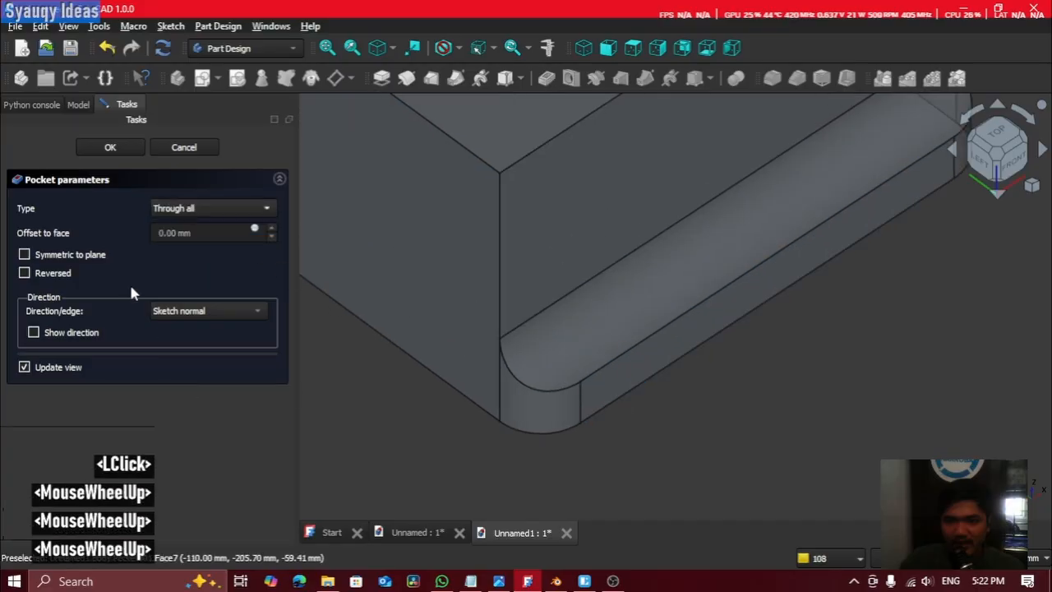
{"action": "left_click", "coordinate": [110, 148]}
Step: Examine the rounded corners at both ends of the front ledge
{"action": "middle_click", "coordinate": [772, 298]}
{"action": "scroll", "coordinate": [773, 298], "scroll_direction": "down", "scroll_amount": 3}
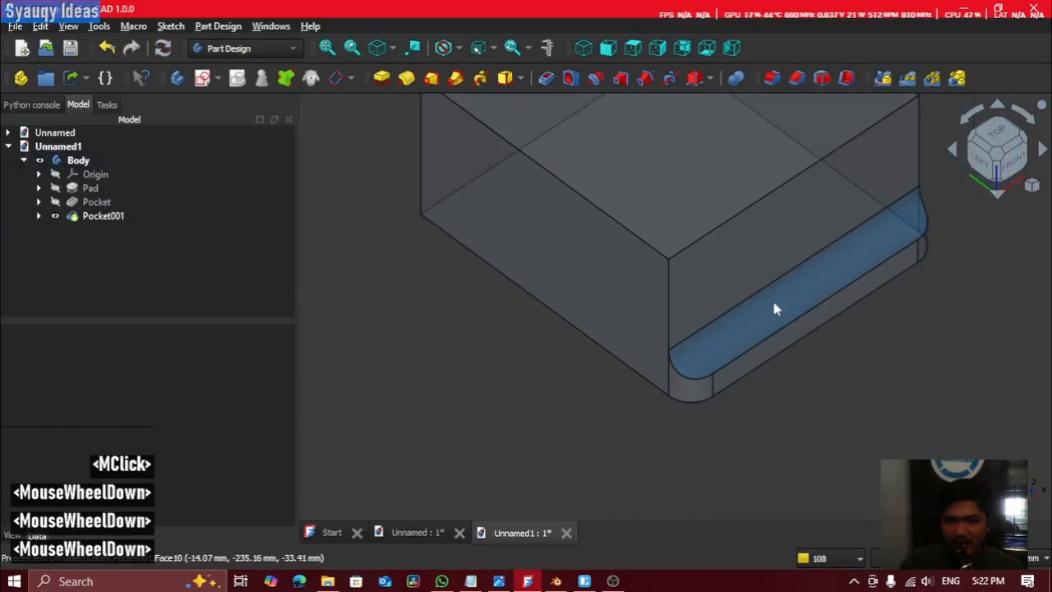
{"action": "middle_click_drag", "start_coordinate": [772, 298], "coordinate": [887, 260], "text": "shift"}
{"action": "middle_click", "coordinate": [886, 259]}
{"action": "scroll", "coordinate": [802, 331], "scroll_direction": "up", "scroll_amount": 4}
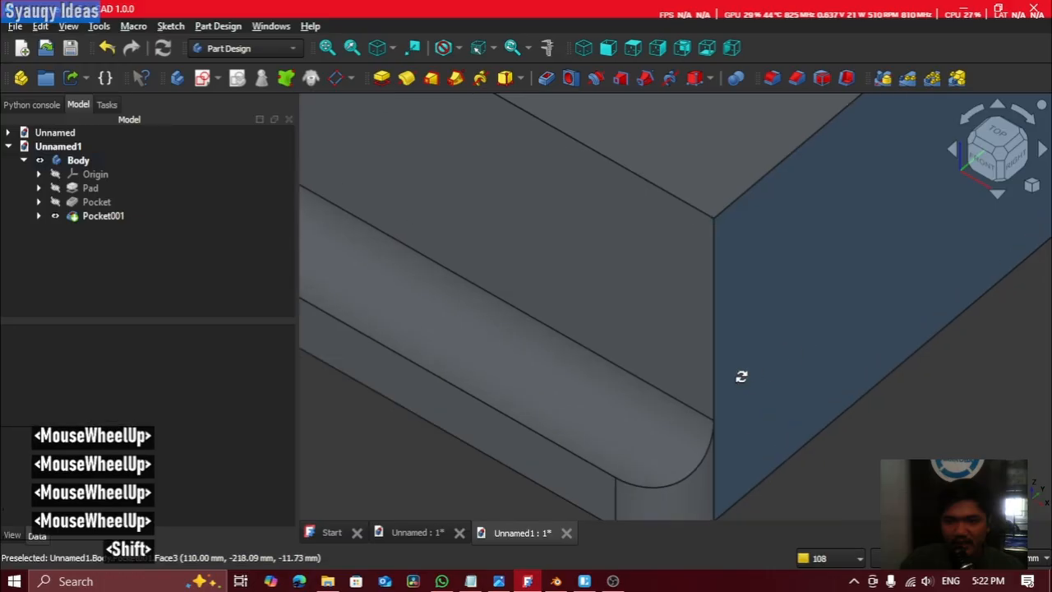
{"action": "middle_click_drag", "start_coordinate": [742, 373], "coordinate": [600, 287], "text": "shift"}
{"action": "middle_click", "coordinate": [792, 348]}
Step: Switch to the Unnamed document and examine the rounded ledge corner of the finished projector model
{"action": "left_click", "coordinate": [411, 532]}
{"action": "scroll", "coordinate": [776, 364], "scroll_direction": "down", "scroll_amount": 2}
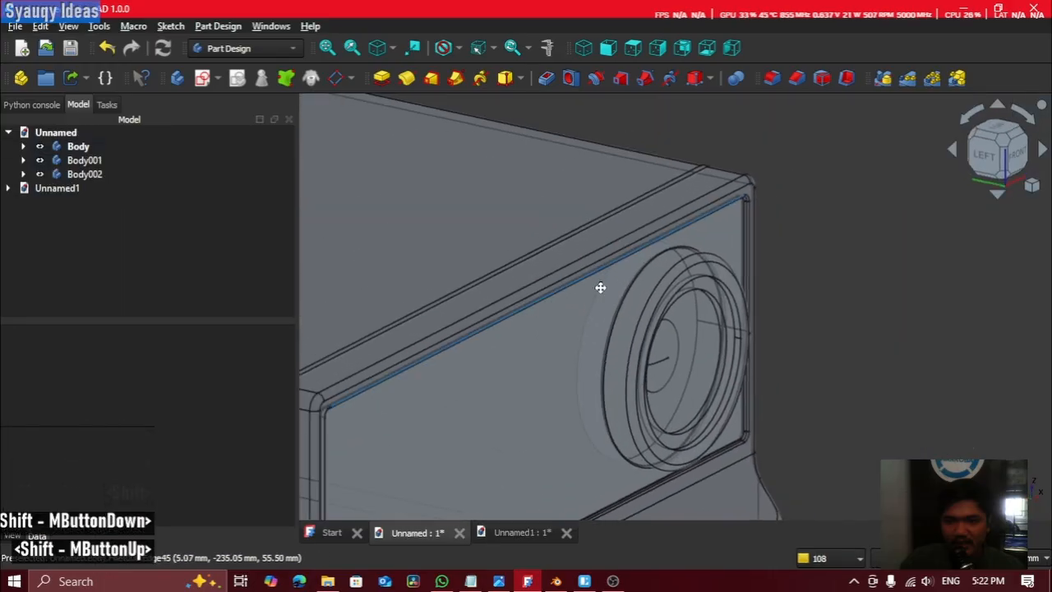
{"action": "middle_click", "coordinate": [599, 287]}
{"action": "scroll", "coordinate": [881, 299], "scroll_direction": "down", "scroll_amount": 2}
{"action": "middle_click_drag", "start_coordinate": [829, 448], "coordinate": [822, 329]}
{"action": "scroll", "coordinate": [819, 354], "scroll_direction": "up", "scroll_amount": 4}
{"action": "scroll", "coordinate": [818, 354], "scroll_direction": "down", "scroll_amount": 3}
{"action": "middle_click_drag", "start_coordinate": [821, 409], "coordinate": [856, 330]}
{"action": "scroll", "coordinate": [884, 358], "scroll_direction": "up", "scroll_amount": 3}
{"action": "middle_click", "coordinate": [871, 411]}
{"action": "middle_click_drag", "start_coordinate": [871, 411], "coordinate": [648, 414], "text": "shift"}
{"action": "scroll", "coordinate": [648, 413], "scroll_direction": "up", "scroll_amount": 5}
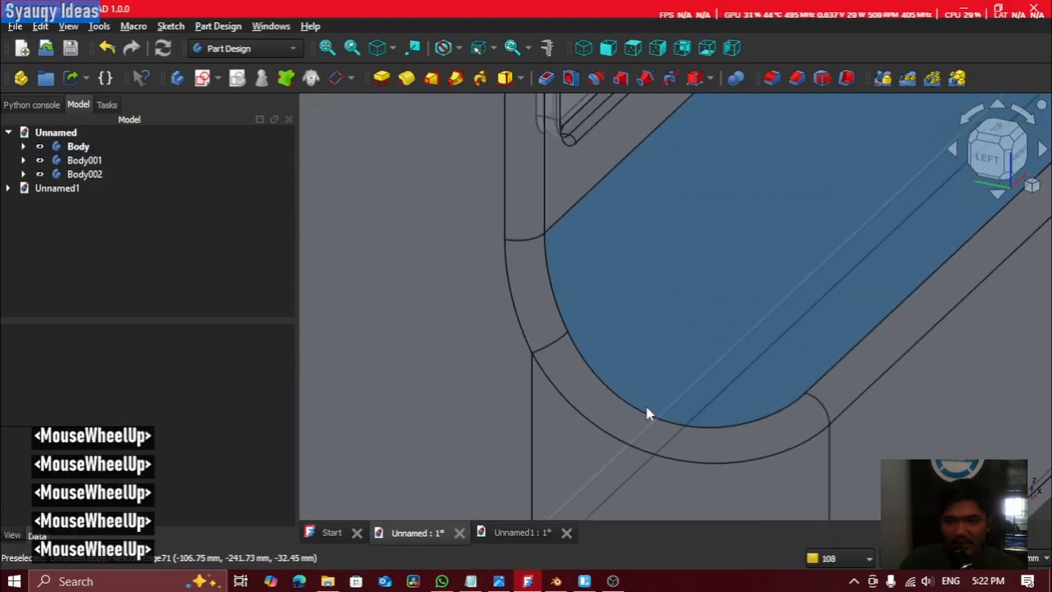
Step: Inspect the parameters of the ledge corner's fillet face and the first fillet feature of the Body
{"action": "left_click", "coordinate": [643, 409]}
{"action": "left_click", "coordinate": [23, 146]}
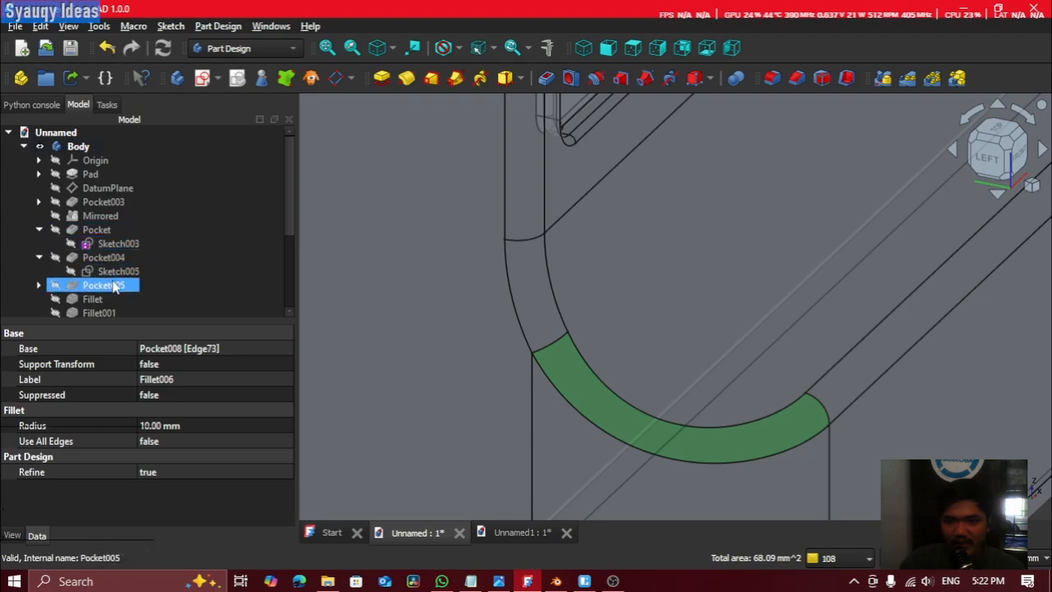
{"action": "scroll", "coordinate": [97, 283], "scroll_direction": "down", "scroll_amount": 1}
{"action": "left_click", "coordinate": [92, 257]}
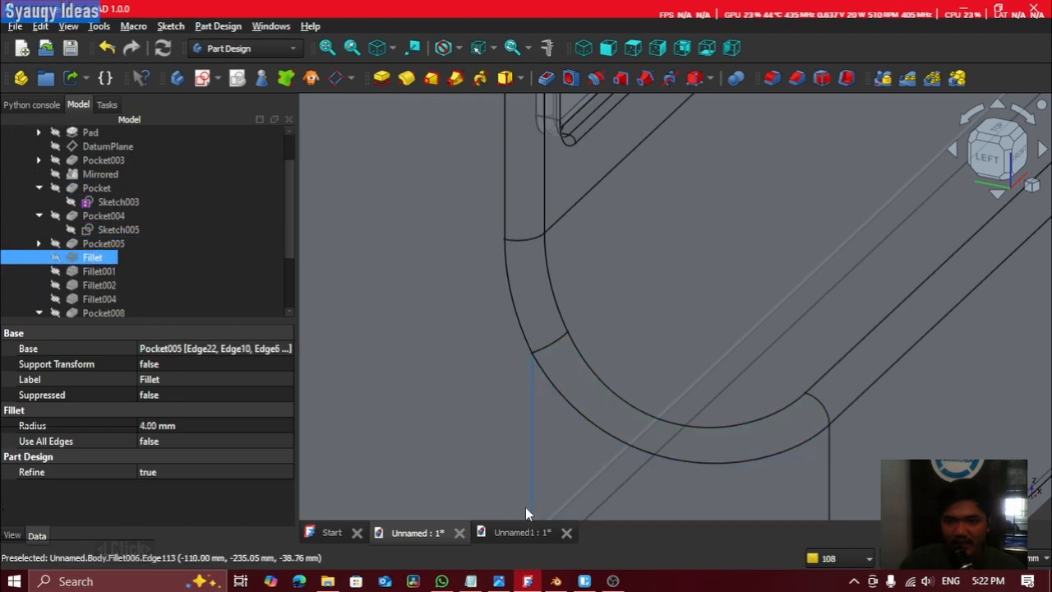
Step: Return to the Unnamed1 document and start a fillet on the projector body
{"action": "left_click", "coordinate": [516, 533]}
{"action": "scroll", "coordinate": [857, 305], "scroll_direction": "down", "scroll_amount": 4}
{"action": "middle_click", "coordinate": [647, 376]}
{"action": "scroll", "coordinate": [647, 376], "scroll_direction": "up", "scroll_amount": 2}
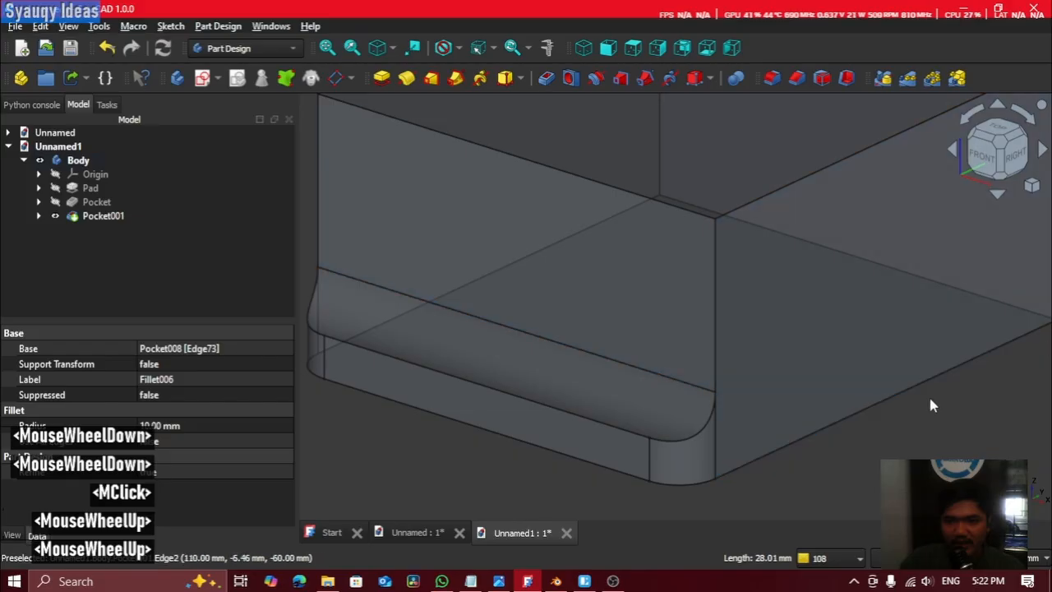
{"action": "left_click", "coordinate": [819, 138]}
{"action": "left_click", "coordinate": [774, 80]}
{"action": "middle_click", "coordinate": [598, 222]}
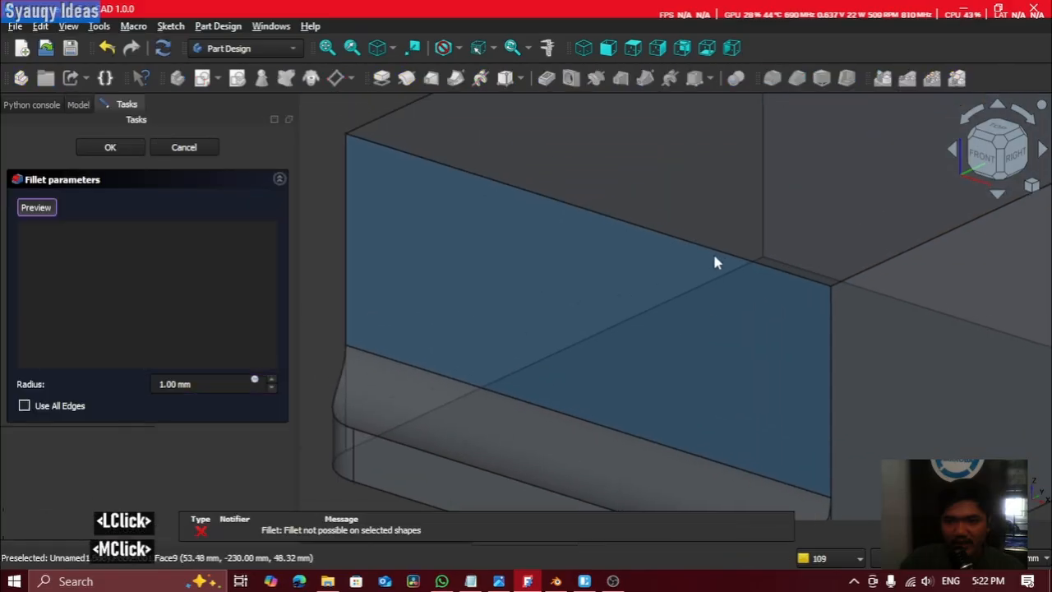
{"action": "middle_click", "coordinate": [714, 246]}
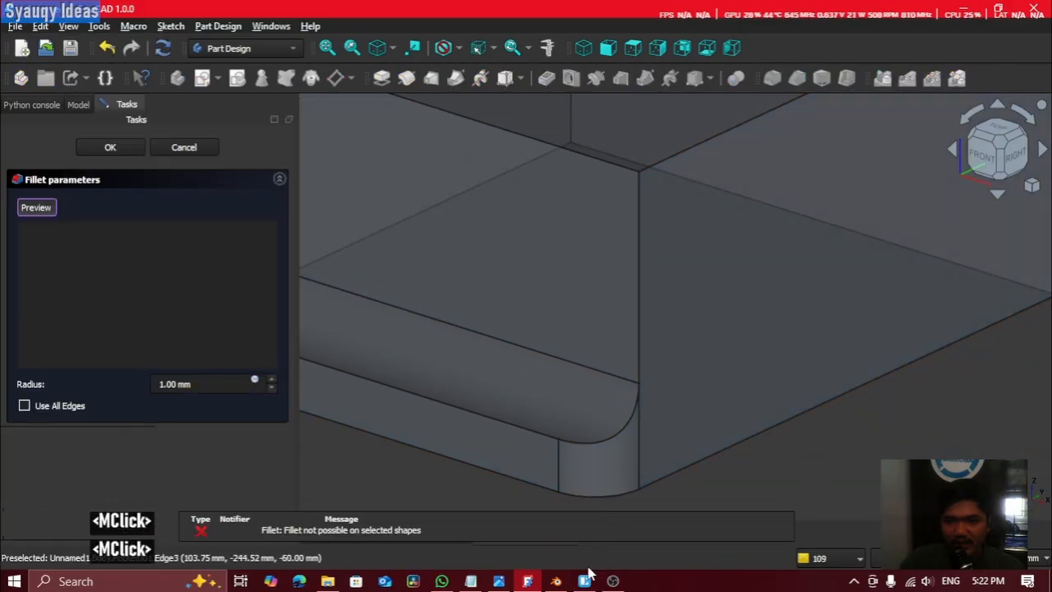
Step: Switch to the projector reference photo, examine the rounding of the housings' edges, and return to the model
{"action": "left_click", "coordinate": [678, 504]}
{"action": "scroll", "coordinate": [529, 343], "scroll_direction": "up", "scroll_amount": 5}
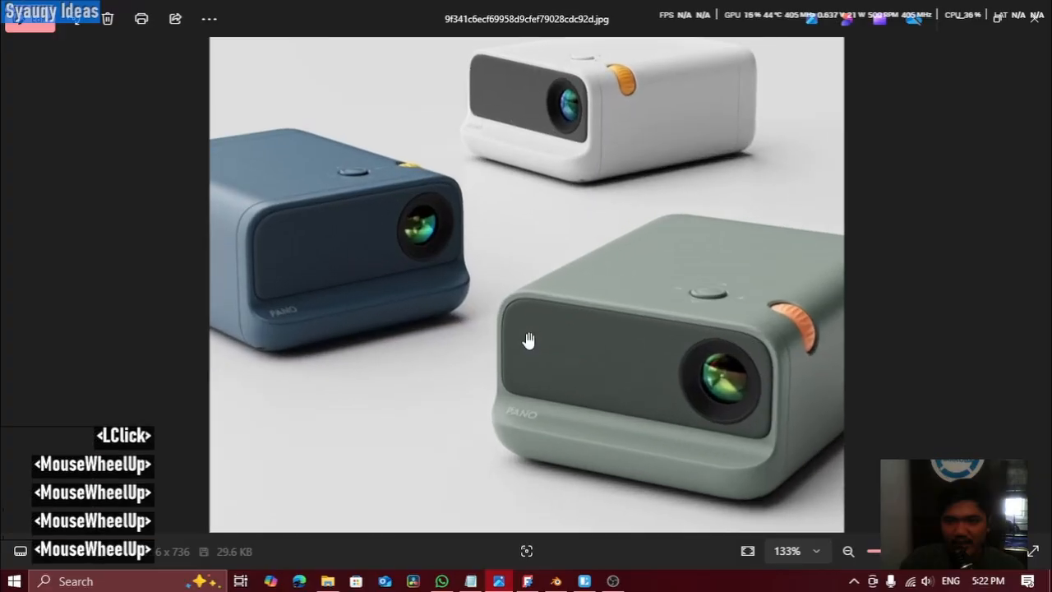
{"action": "left_click_drag", "start_coordinate": [372, 215], "coordinate": [535, 397]}
{"action": "scroll", "coordinate": [623, 211], "scroll_direction": "up", "scroll_amount": 6}
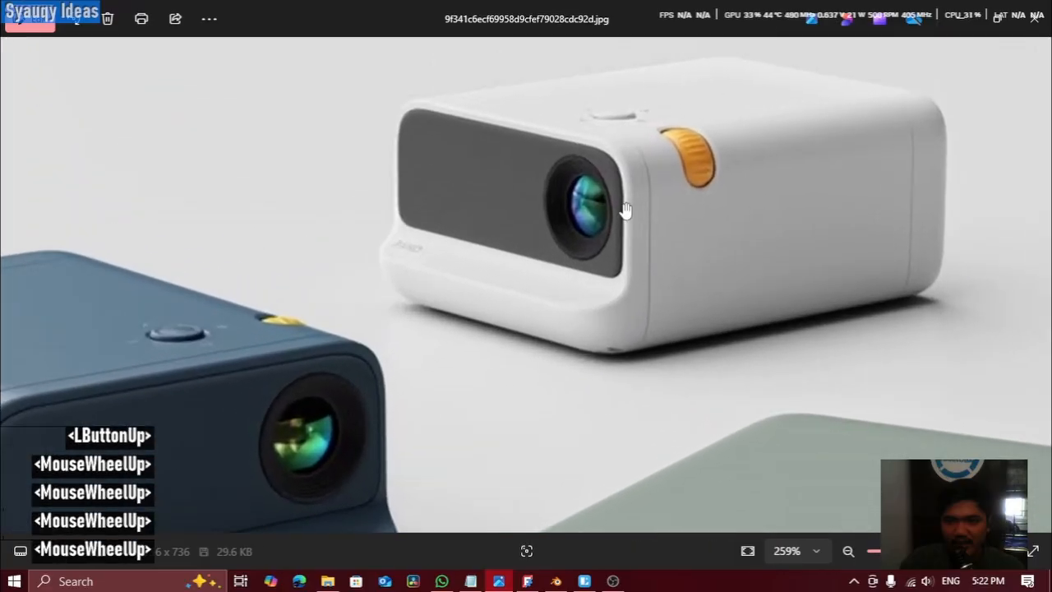
{"action": "scroll", "coordinate": [625, 209], "scroll_direction": "down", "scroll_amount": 5}
{"action": "scroll", "coordinate": [652, 149], "scroll_direction": "down", "scroll_amount": 1}
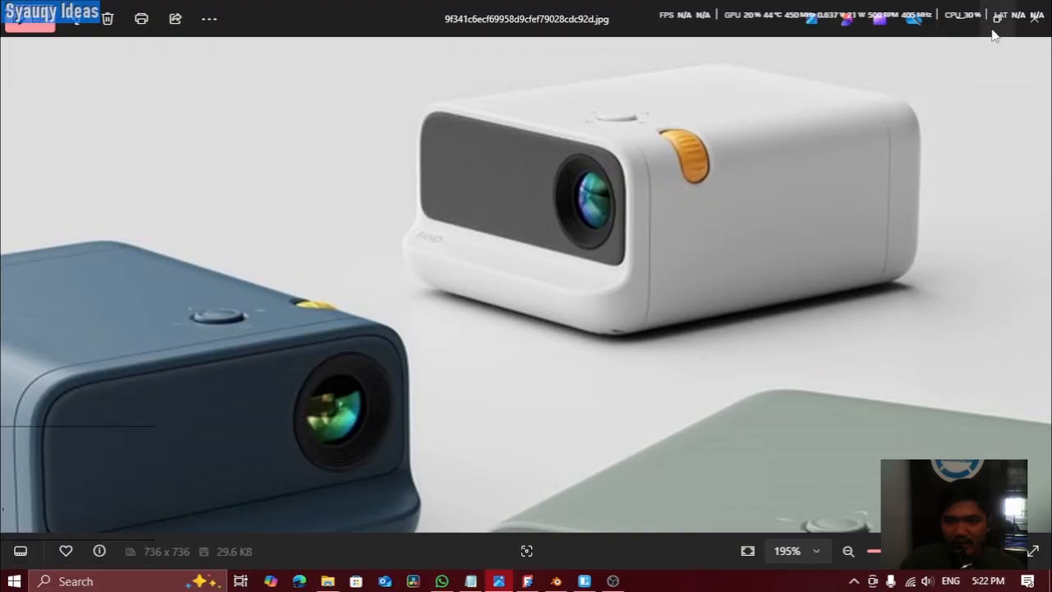
{"action": "left_click", "coordinate": [960, 18]}
Step: Add both long upper side edges and the lower left side edge of the body to the fillet
{"action": "middle_click_drag", "start_coordinate": [743, 255], "coordinate": [682, 390]}
{"action": "left_click", "coordinate": [718, 237]}
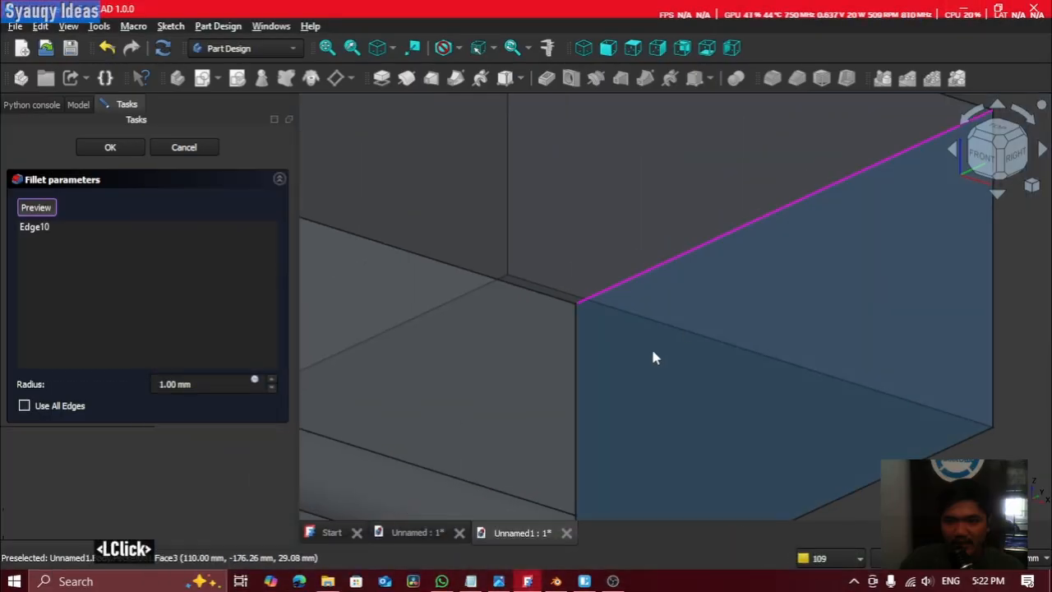
{"action": "scroll", "coordinate": [625, 329], "scroll_direction": "down", "scroll_amount": 2}
{"action": "middle_click_drag", "start_coordinate": [590, 305], "coordinate": [538, 300], "text": "shift"}
{"action": "middle_click", "coordinate": [458, 321]}
{"action": "left_click", "coordinate": [459, 352]}
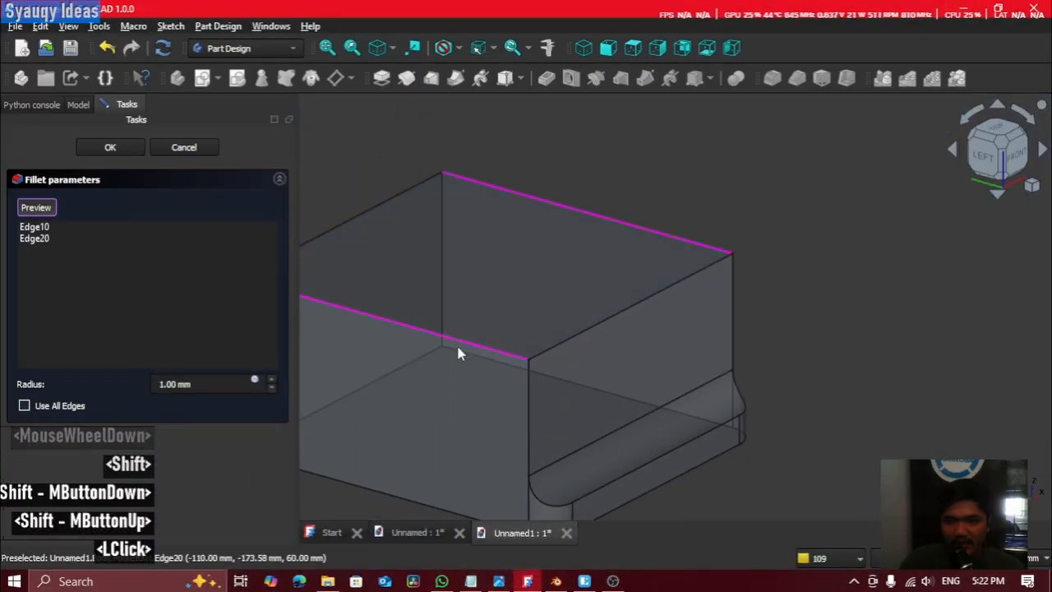
{"action": "middle_click", "coordinate": [518, 490]}
{"action": "left_click", "coordinate": [634, 337]}
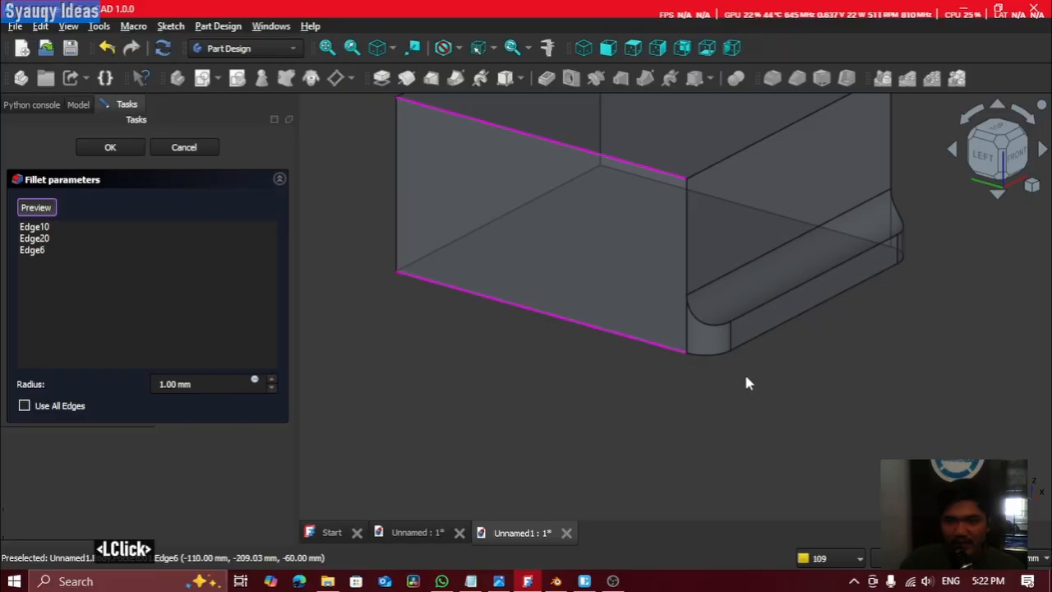
Step: Add the lower right side edge, the ledge's bottom front edge and both rounded bottom corner edges to the fillet
{"action": "middle_click_drag", "start_coordinate": [649, 359], "coordinate": [543, 287], "text": "shift"}
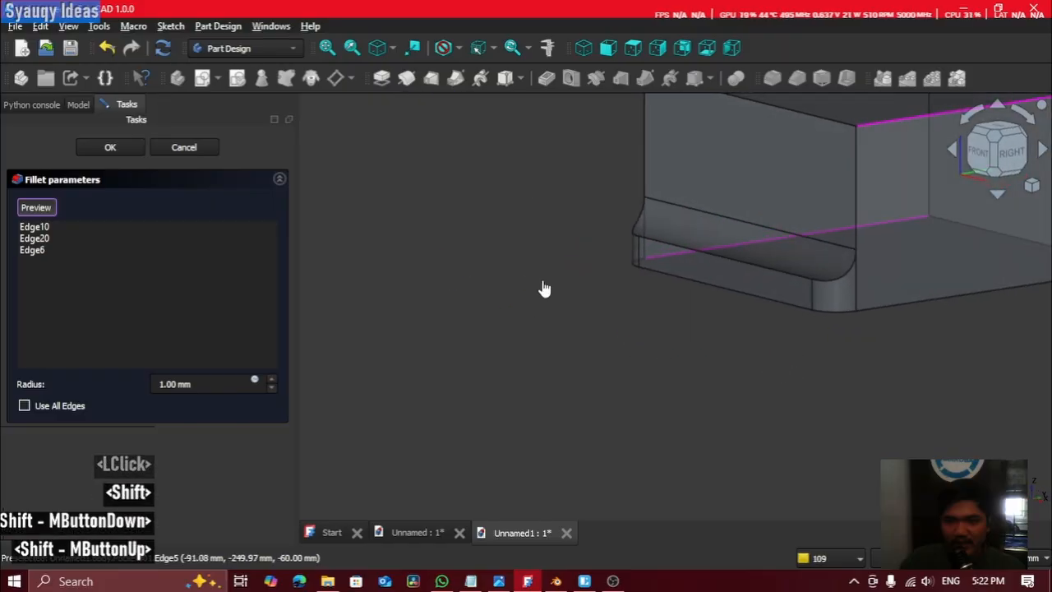
{"action": "left_click", "coordinate": [902, 307]}
{"action": "scroll", "coordinate": [855, 324], "scroll_direction": "up", "scroll_amount": 2}
{"action": "left_click", "coordinate": [814, 299]}
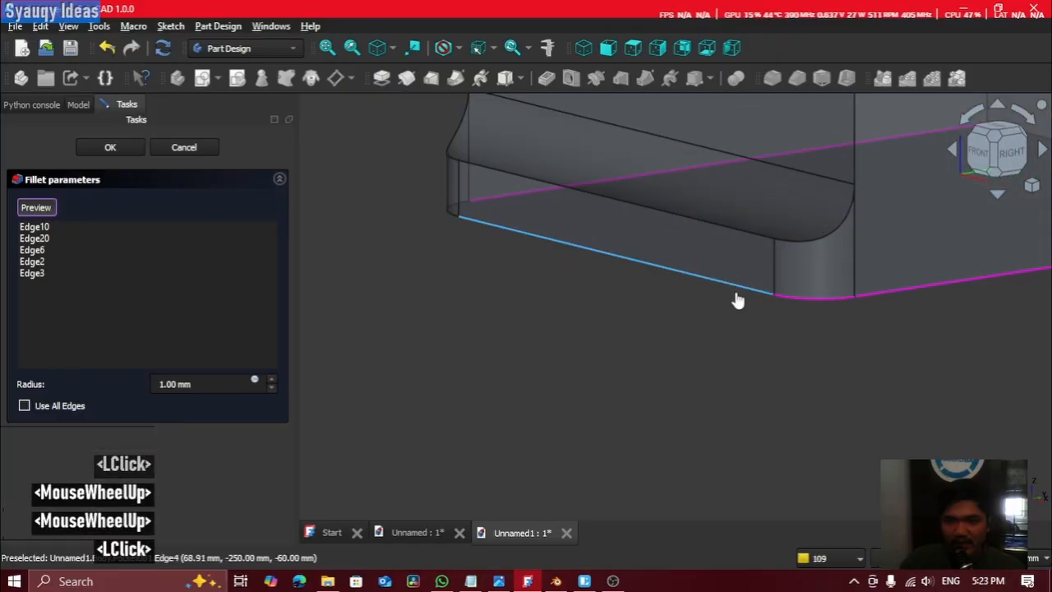
{"action": "left_click", "coordinate": [737, 301]}
{"action": "middle_click_drag", "start_coordinate": [737, 300], "coordinate": [654, 289], "text": "shift"}
{"action": "left_click", "coordinate": [342, 275]}
{"action": "middle_click", "coordinate": [754, 437]}
{"action": "middle_click", "coordinate": [754, 436]}
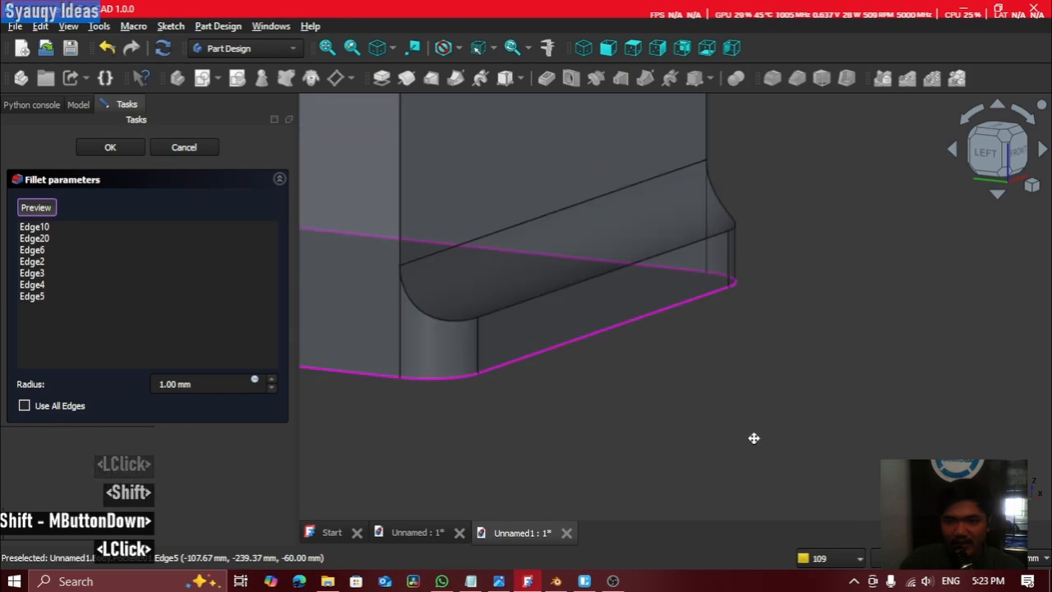
{"action": "scroll", "coordinate": [704, 239], "scroll_direction": "down", "scroll_amount": 2}
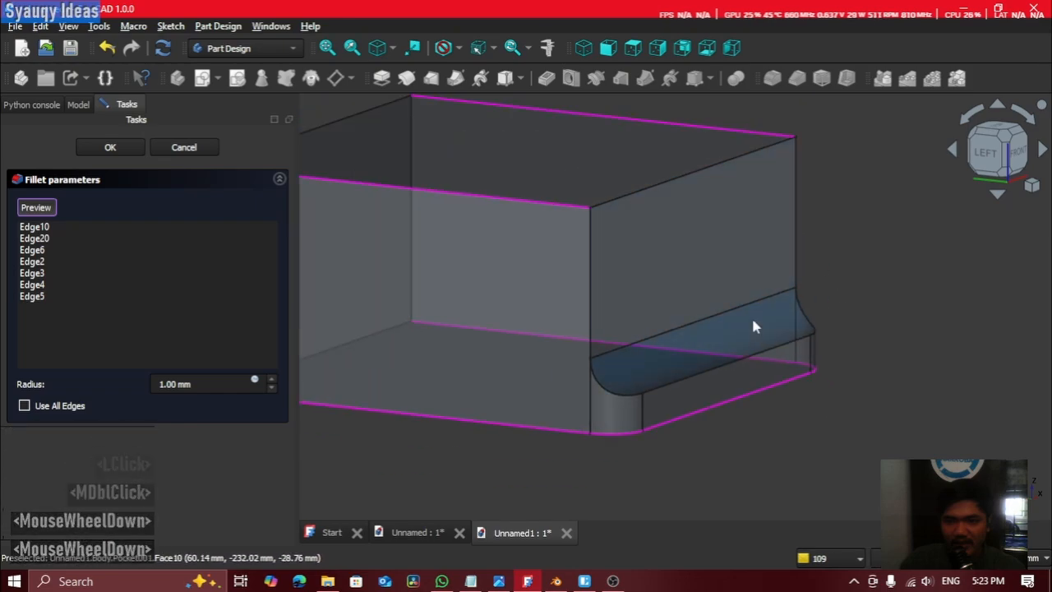
{"action": "middle_click_drag", "start_coordinate": [758, 399], "coordinate": [898, 365]}
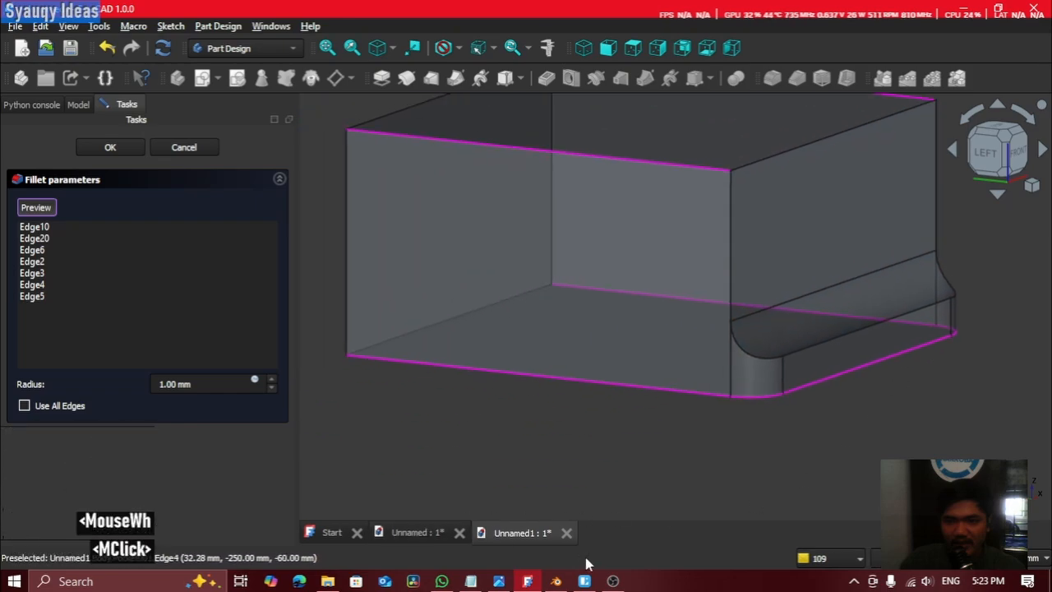
Step: Check the projector reference photo, return to the model, and set the radius of the body-edge fillet to 12 mm
{"action": "left_click", "coordinate": [498, 581]}
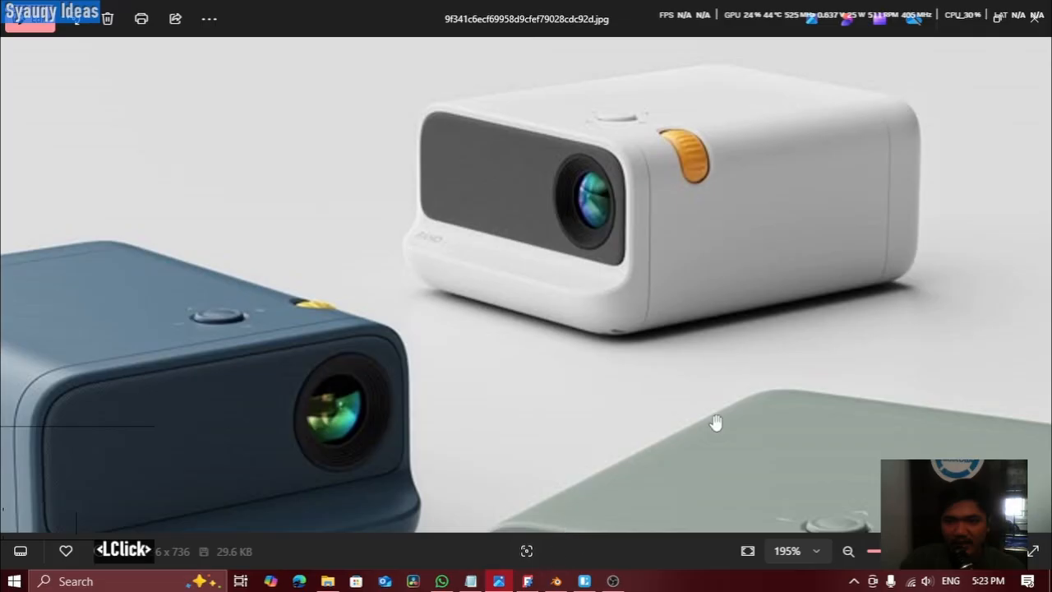
{"action": "left_click", "coordinate": [968, 20]}
{"action": "middle_click_drag", "start_coordinate": [752, 281], "coordinate": [692, 295]}
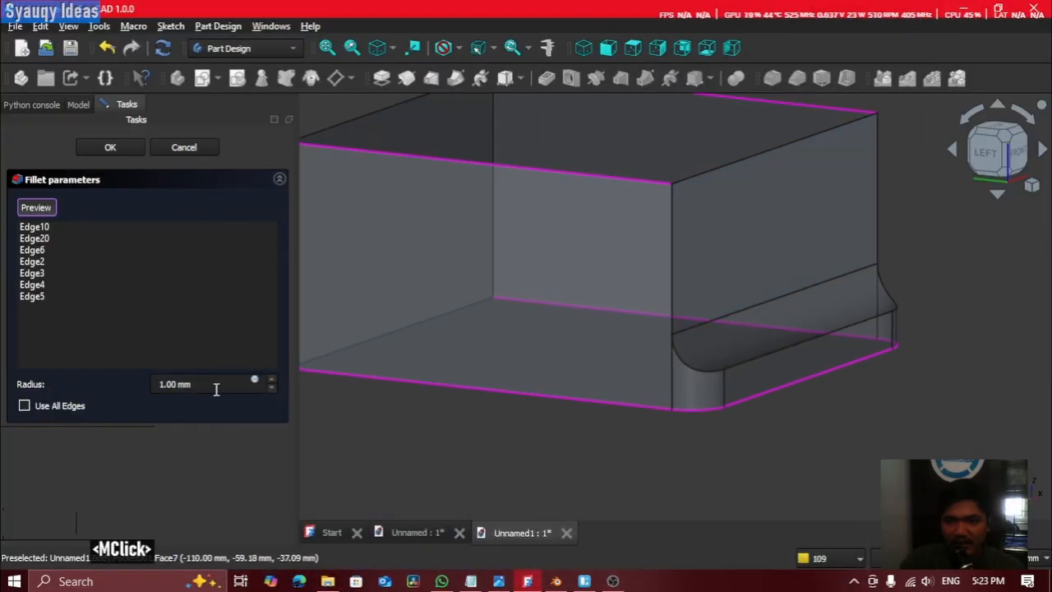
{"action": "left_click", "coordinate": [272, 381]}
{"action": "double_click", "coordinate": [272, 381]}
{"action": "left_click", "coordinate": [272, 380]}
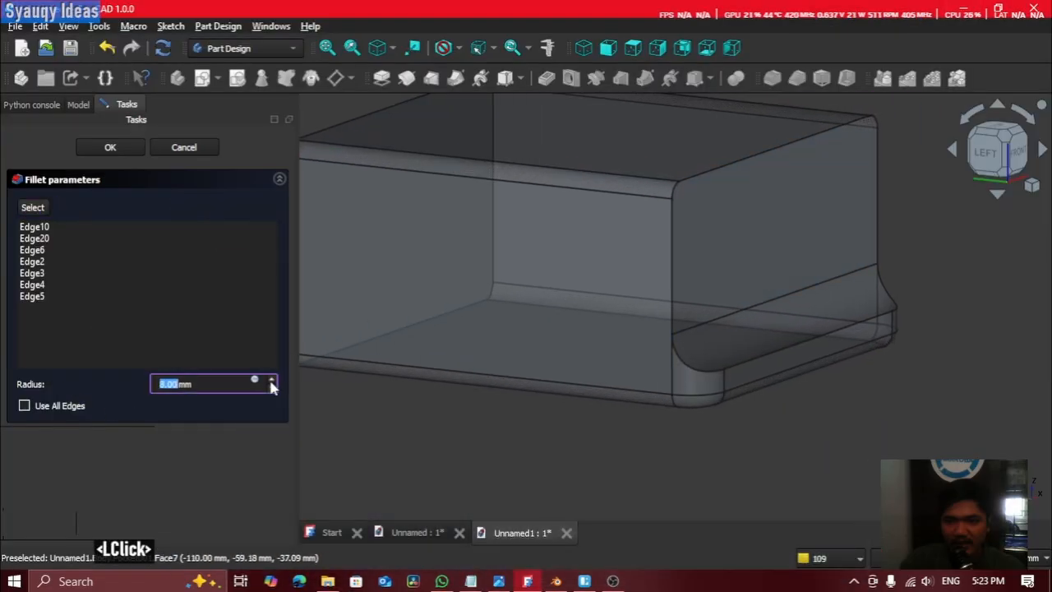
{"action": "double_click", "coordinate": [272, 380]}
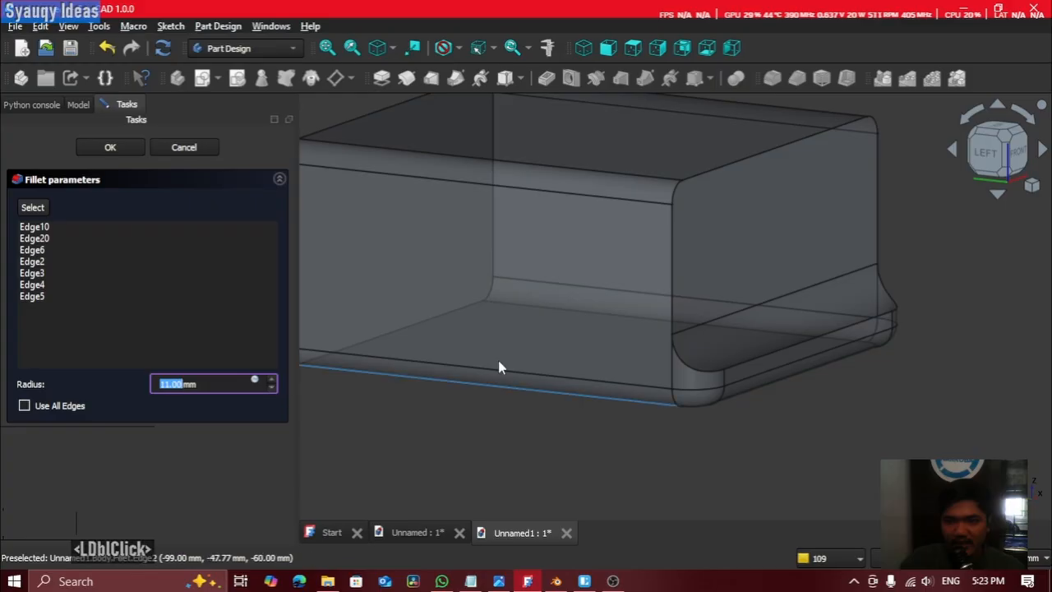
{"action": "middle_click_drag", "start_coordinate": [498, 360], "coordinate": [733, 223], "text": "shift"}
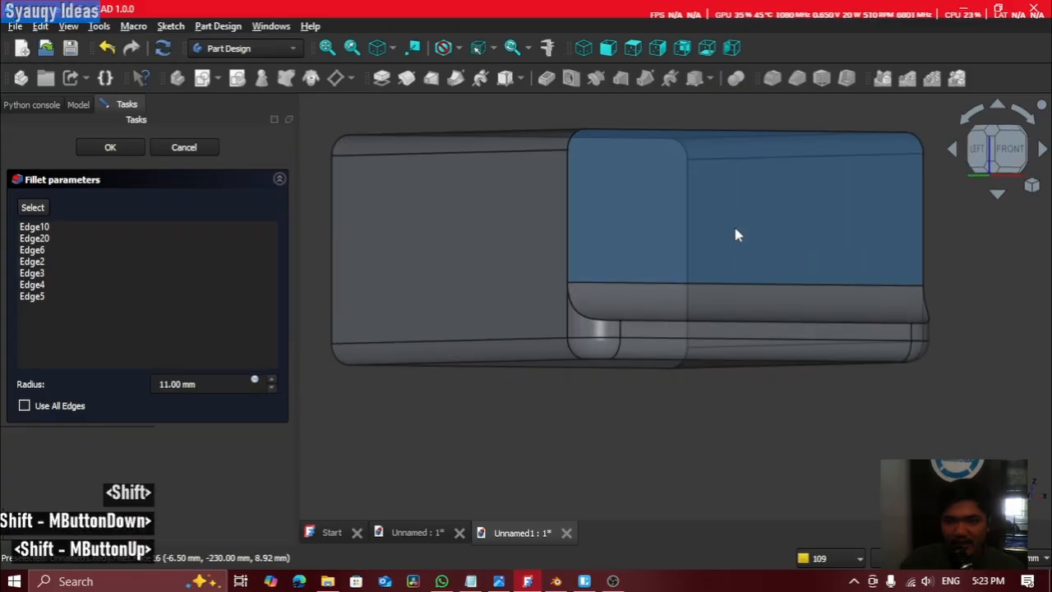
{"action": "left_click", "coordinate": [272, 382]}
{"action": "middle_click_drag", "start_coordinate": [723, 299], "coordinate": [754, 299], "text": "shift"}
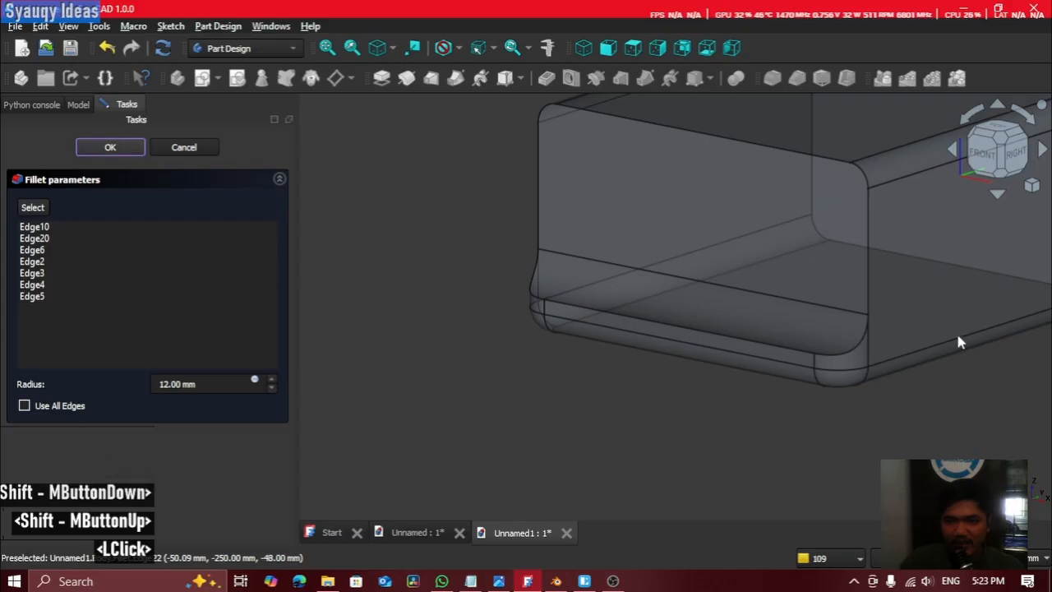
Step: Start a second fillet with the front face's top edge, upper right corner and right edge, plus the ledge's right curve and front upper edge
{"action": "middle_click", "coordinate": [934, 304]}
{"action": "scroll", "coordinate": [761, 345], "scroll_direction": "up", "scroll_amount": 2}
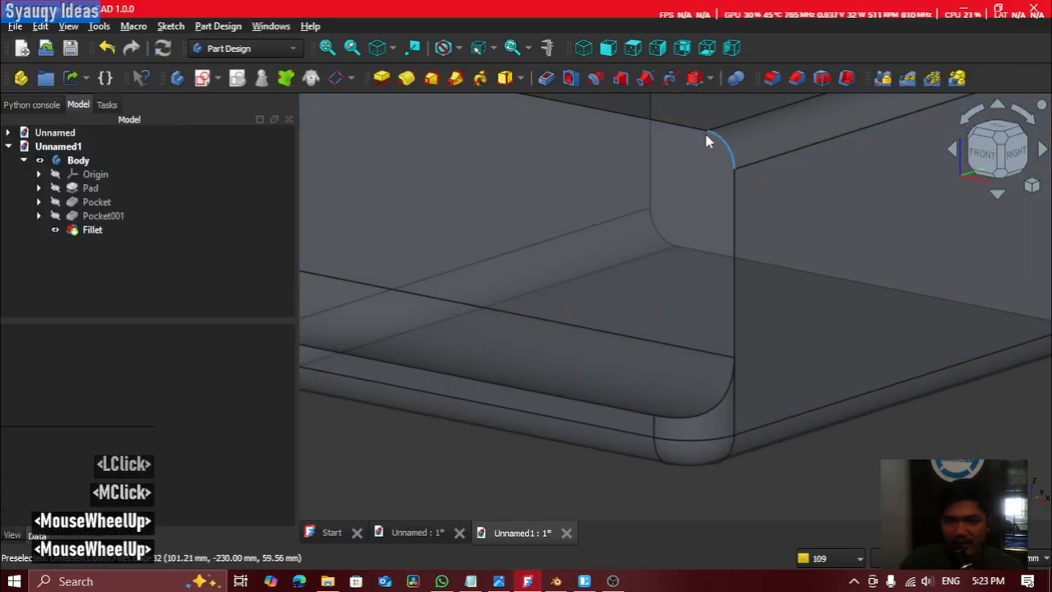
{"action": "middle_click_drag", "start_coordinate": [642, 340], "coordinate": [804, 395]}
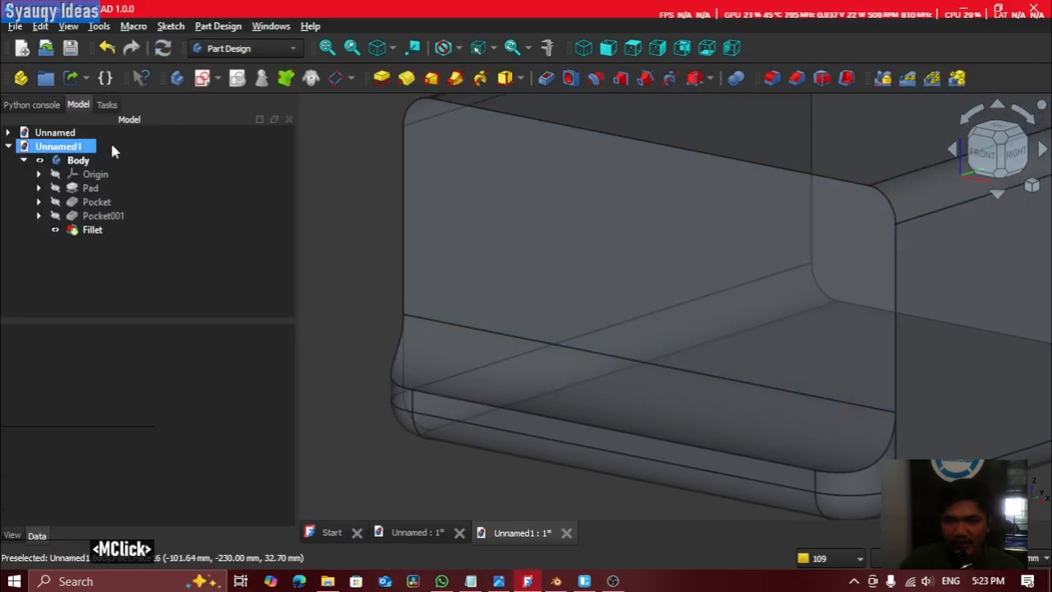
{"action": "left_click", "coordinate": [773, 78]}
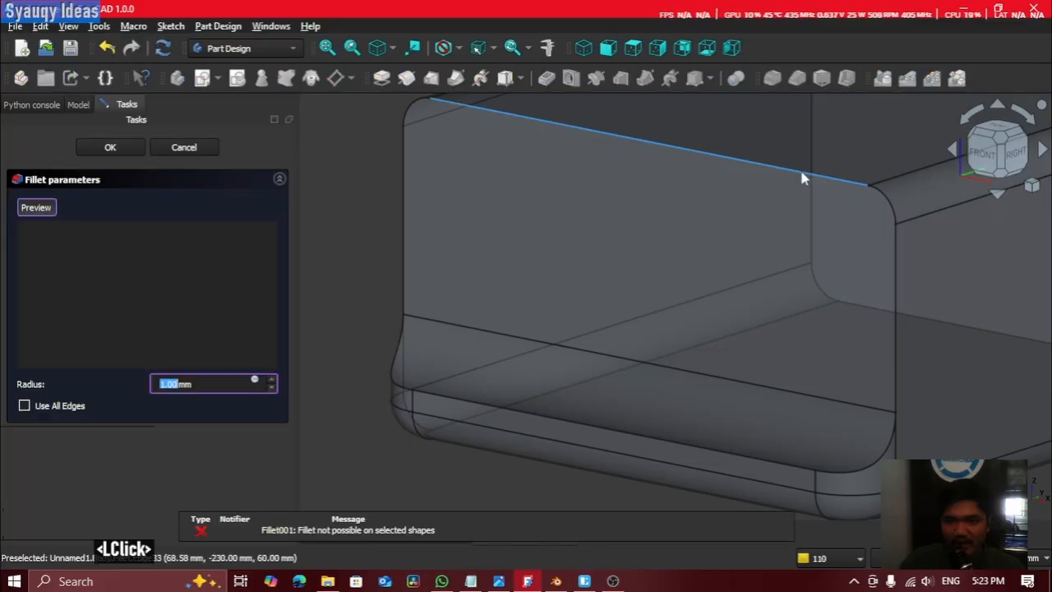
{"action": "left_click", "coordinate": [798, 167]}
{"action": "left_click", "coordinate": [881, 202]}
{"action": "left_click", "coordinate": [898, 255]}
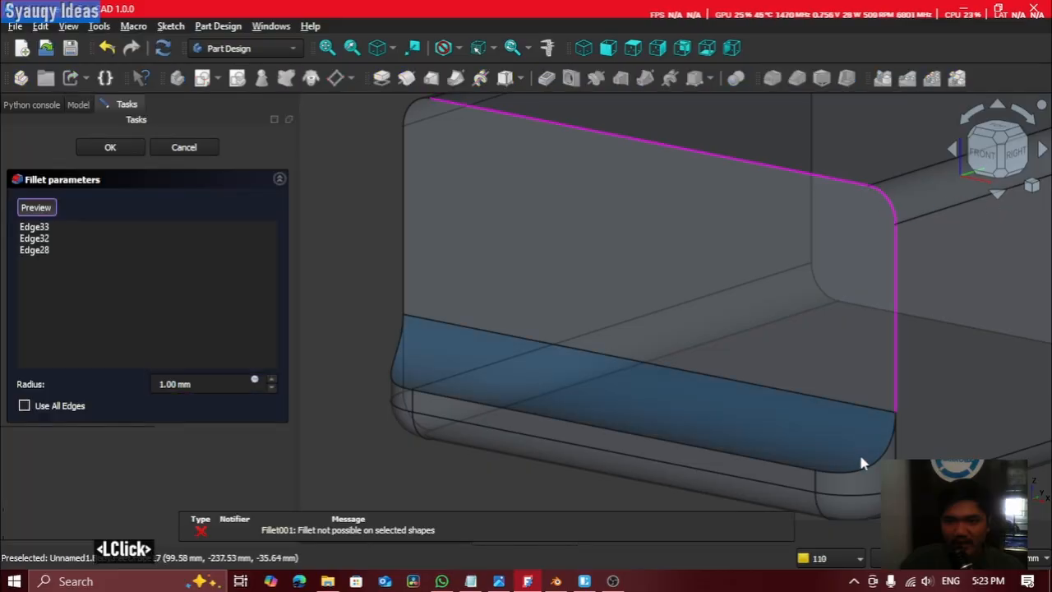
{"action": "left_click", "coordinate": [886, 448]}
{"action": "left_click", "coordinate": [790, 457]}
Step: Add the ledge's left curve, the front face's left edge and its upper left corner to the fillet
{"action": "middle_click_drag", "start_coordinate": [577, 332], "coordinate": [379, 423], "text": "shift"}
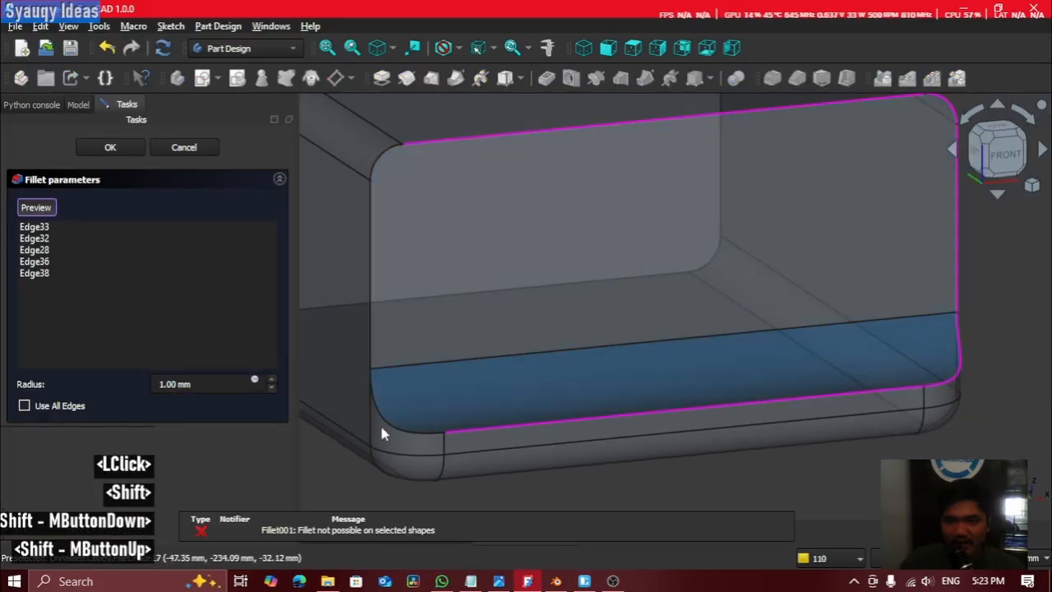
{"action": "left_click", "coordinate": [399, 429]}
{"action": "left_click", "coordinate": [371, 298]}
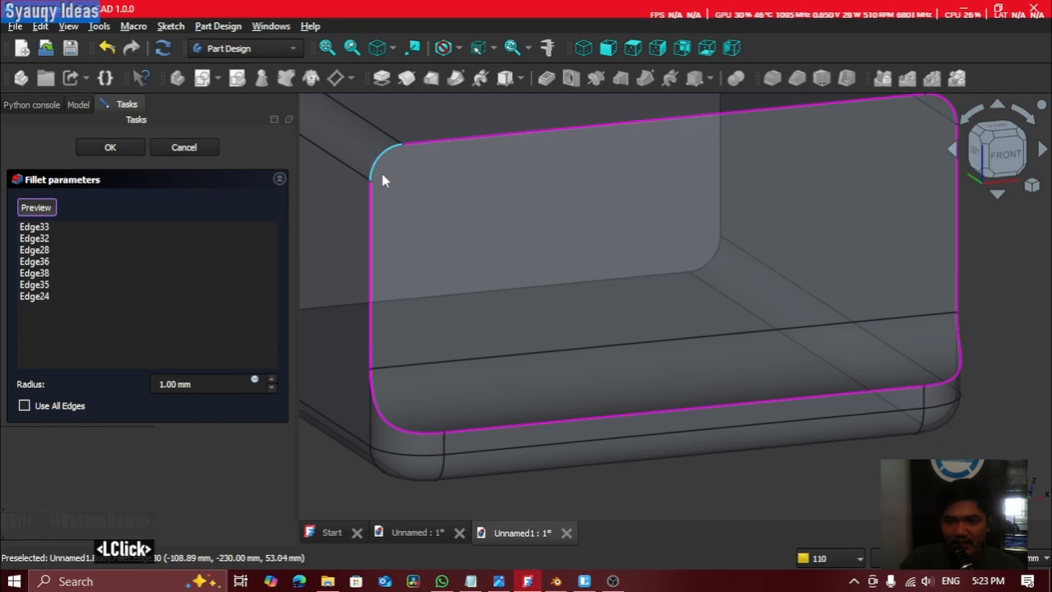
Step: Set the front outline fillet's radius to 4 mm and finish the fillet
{"action": "left_click", "coordinate": [272, 381]}
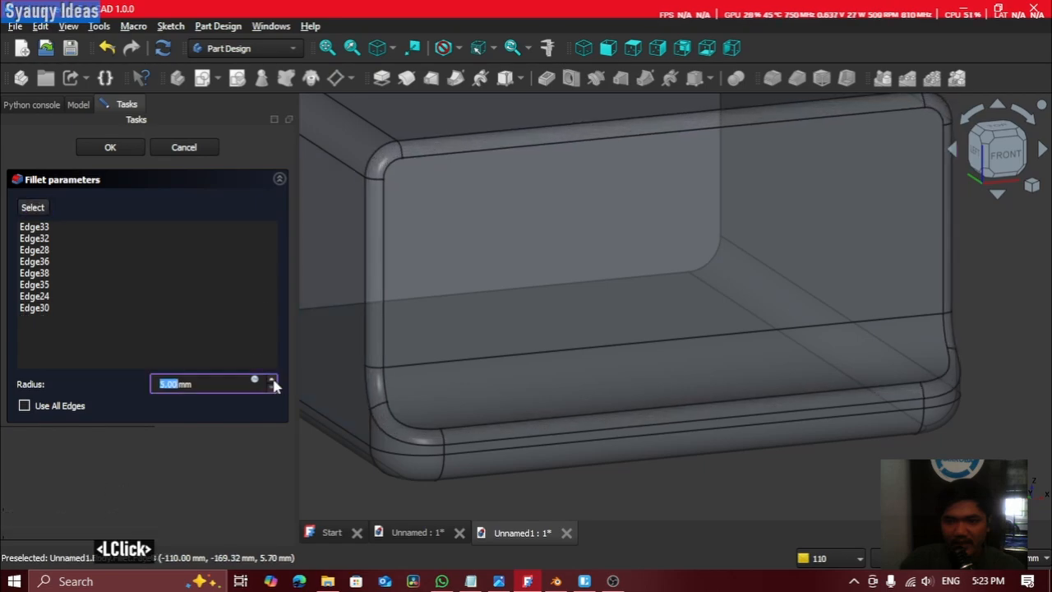
{"action": "middle_click_drag", "start_coordinate": [622, 282], "coordinate": [535, 498], "text": "shift"}
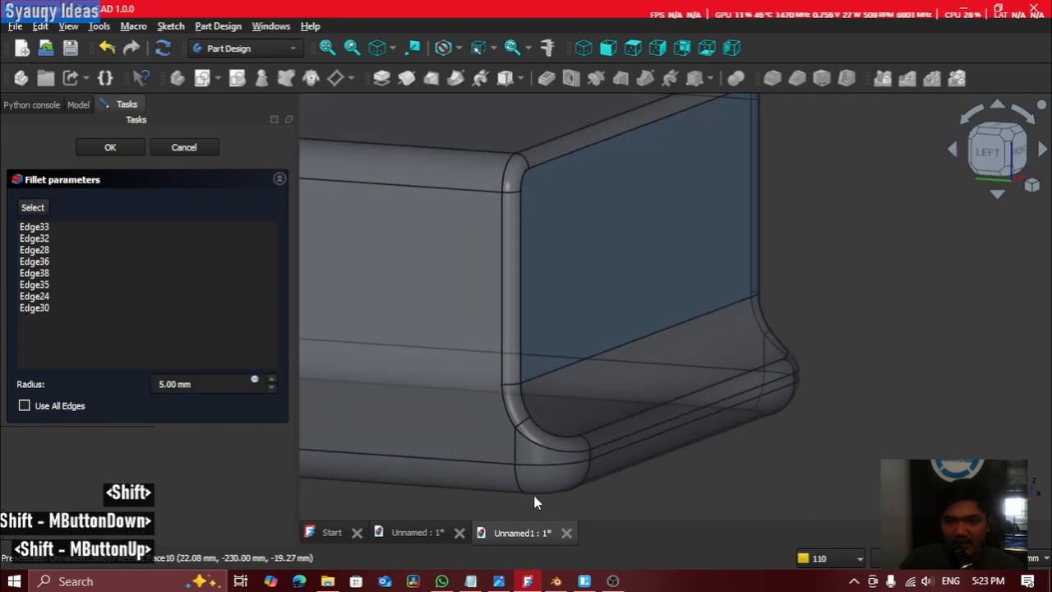
{"action": "scroll", "coordinate": [481, 324], "scroll_direction": "up", "scroll_amount": 5}
{"action": "left_click", "coordinate": [272, 384]}
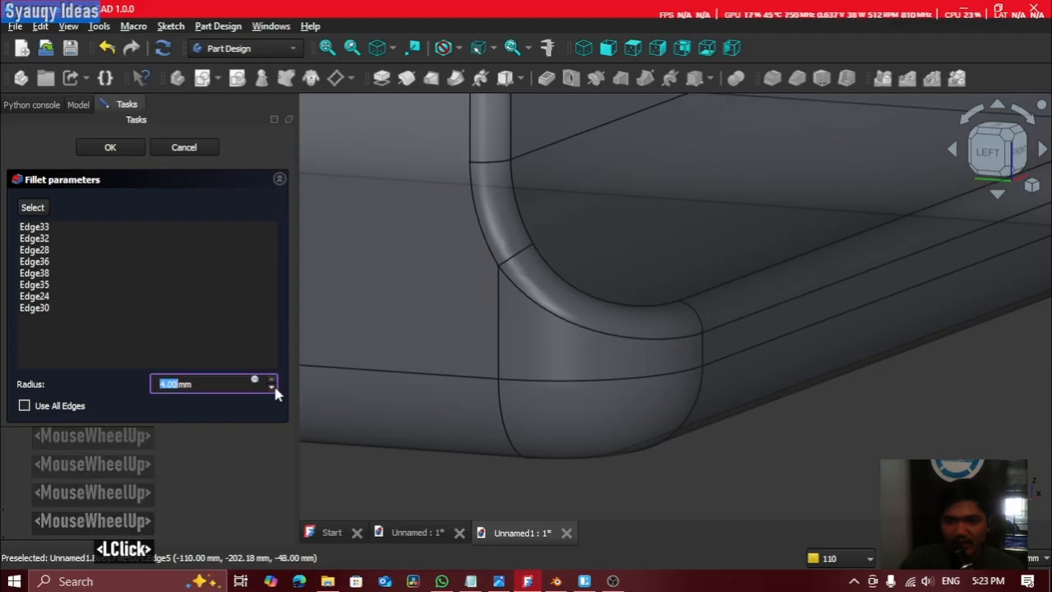
{"action": "scroll", "coordinate": [756, 376], "scroll_direction": "down", "scroll_amount": 5}
{"action": "middle_click_drag", "start_coordinate": [627, 265], "coordinate": [567, 263], "text": "shift"}
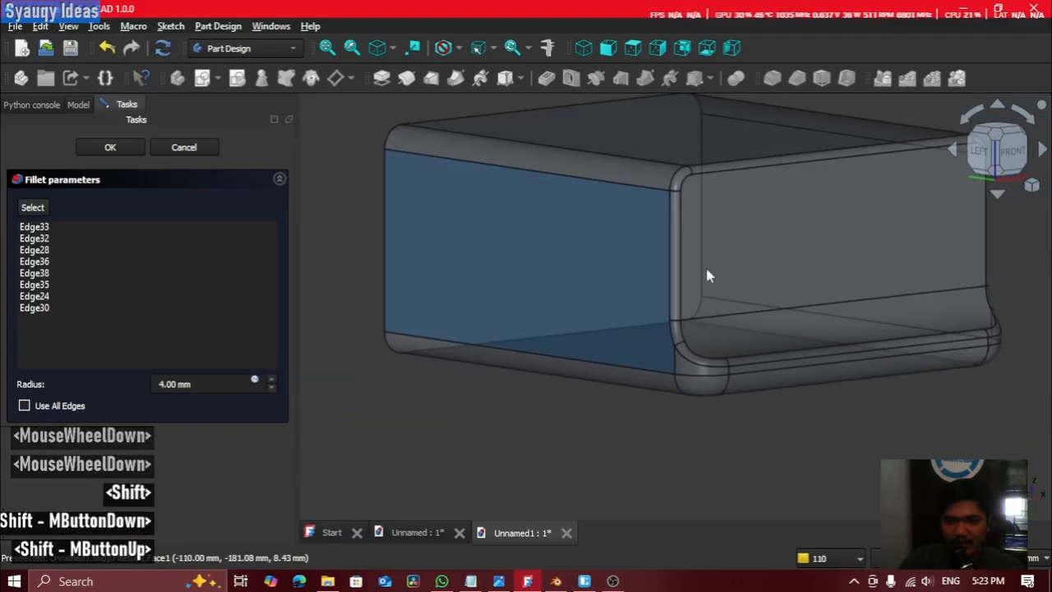
{"action": "middle_click_drag", "start_coordinate": [707, 268], "coordinate": [601, 285]}
{"action": "left_click", "coordinate": [115, 144]}
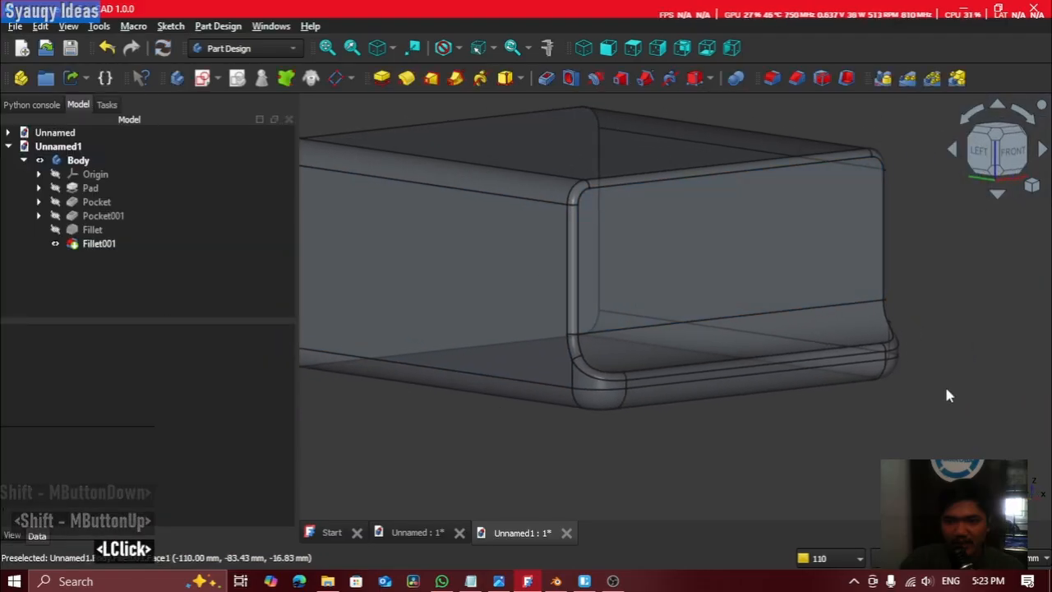
Step: Select the body's front face and view it straight from the front
{"action": "middle_click", "coordinate": [944, 383]}
{"action": "left_click", "coordinate": [734, 274]}
{"action": "left_click", "coordinate": [918, 326]}
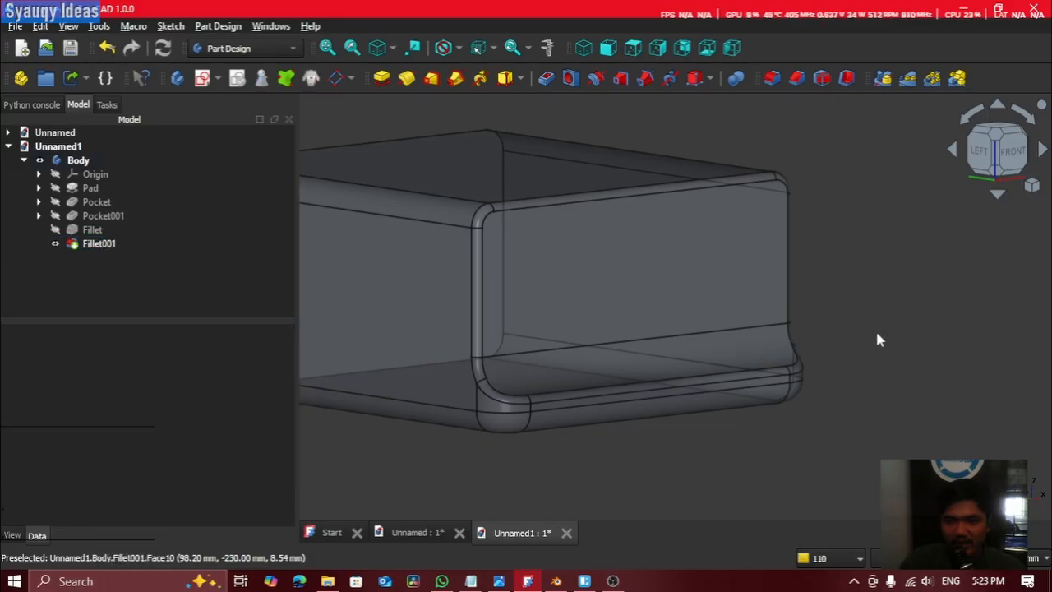
{"action": "left_click", "coordinate": [746, 293]}
{"action": "left_click", "coordinate": [1010, 151]}
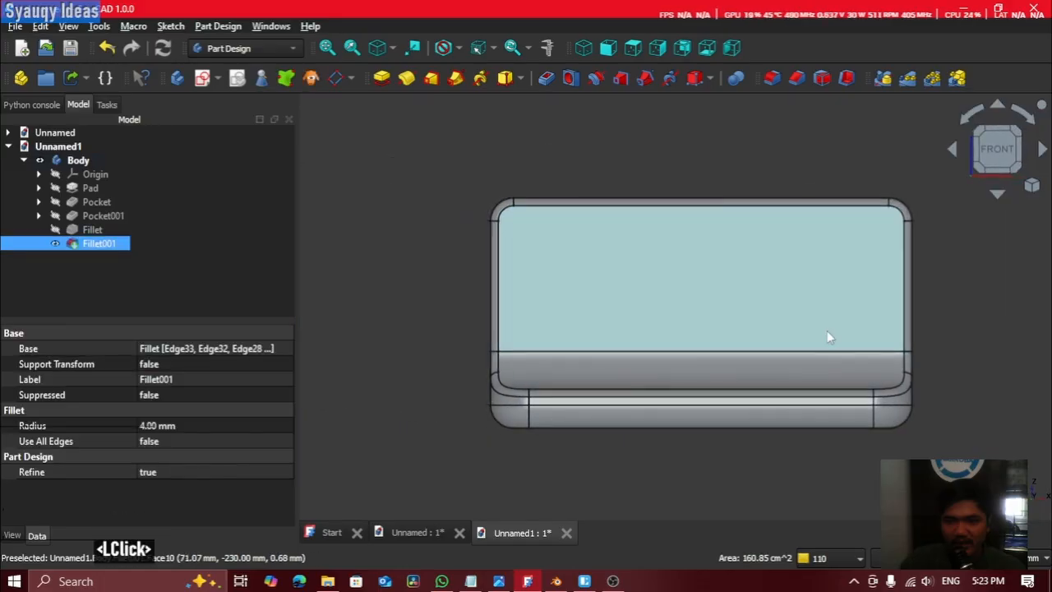
Step: Examine the finished projector in the Unnamed document and the rendered projectors in Blender, and return to FreeCAD's Unnamed1 document
{"action": "left_click", "coordinate": [432, 538]}
{"action": "middle_click_drag", "start_coordinate": [668, 287], "coordinate": [705, 386]}
{"action": "scroll", "coordinate": [723, 362], "scroll_direction": "down", "scroll_amount": 4}
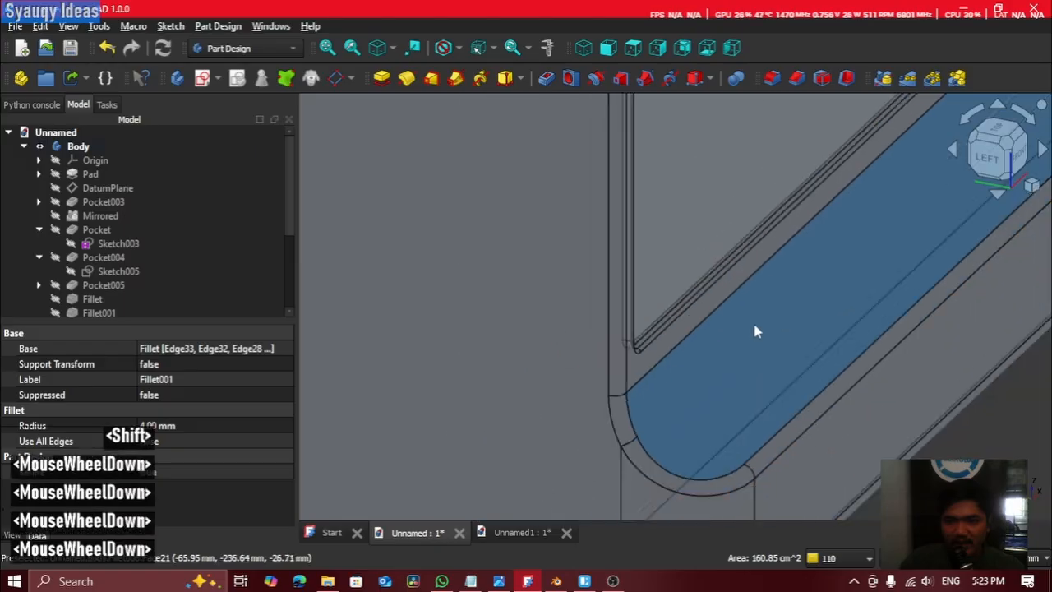
{"action": "middle_click_drag", "start_coordinate": [869, 270], "coordinate": [724, 288], "text": "shift"}
{"action": "middle_click_drag", "start_coordinate": [723, 287], "coordinate": [732, 496]}
{"action": "left_click", "coordinate": [557, 581]}
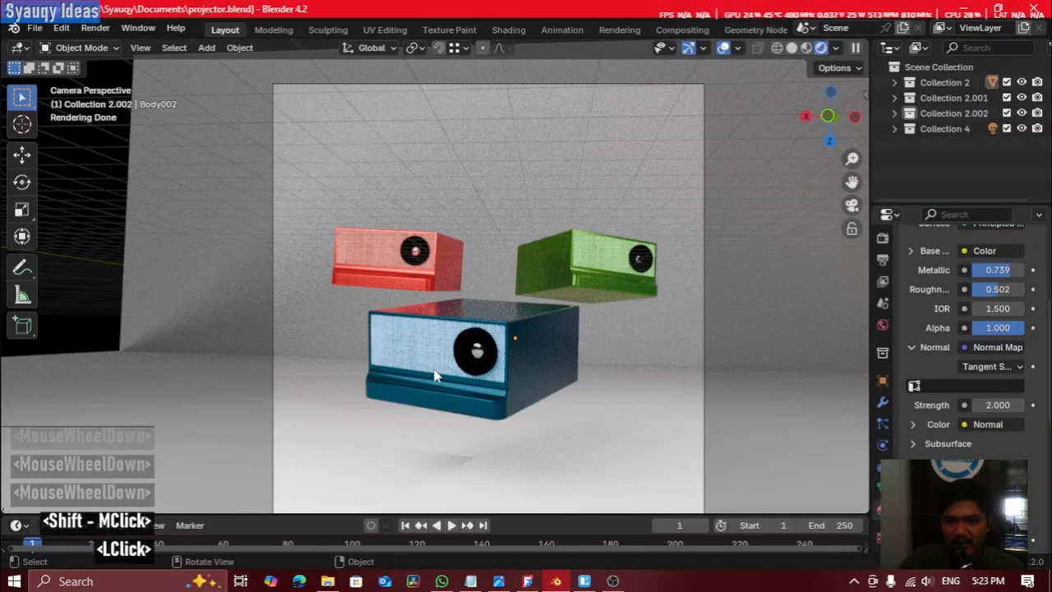
{"action": "scroll", "coordinate": [433, 376], "scroll_direction": "up", "scroll_amount": 7}
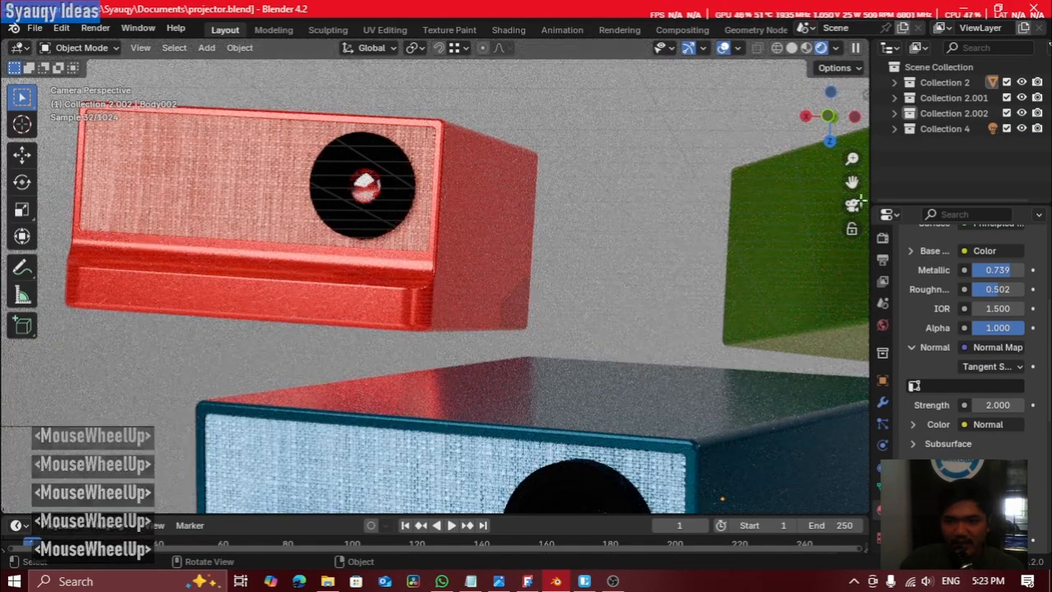
{"action": "left_click", "coordinate": [527, 581]}
{"action": "scroll", "coordinate": [658, 313], "scroll_direction": "down", "scroll_amount": 2}
{"action": "scroll", "coordinate": [657, 312], "scroll_direction": "down", "scroll_amount": 3}
{"action": "left_click", "coordinate": [518, 533]}
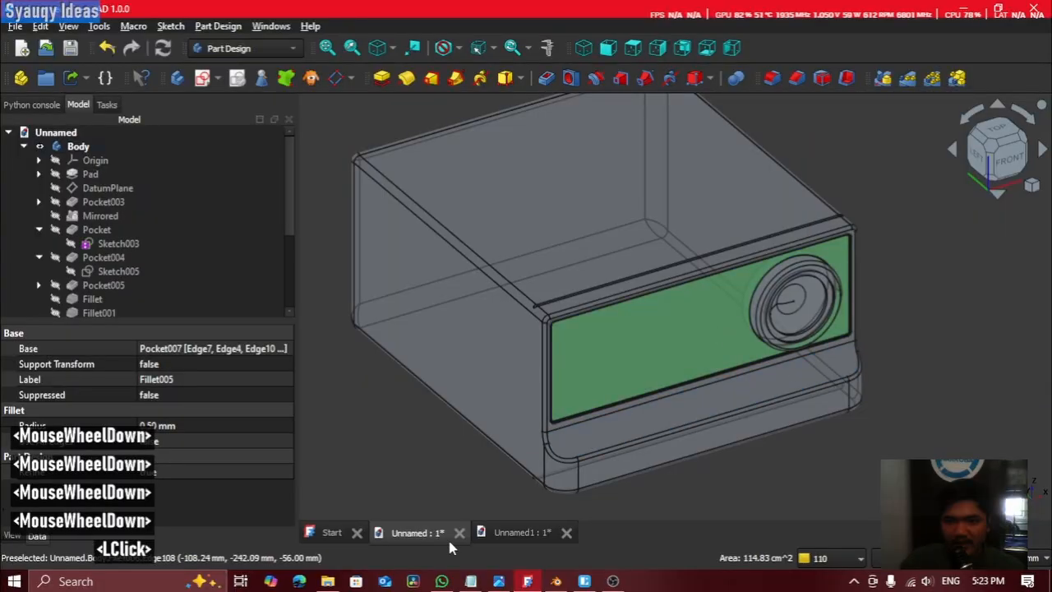
Step: Create a new sketch on the body's flat front face
{"action": "left_click", "coordinate": [652, 289]}
{"action": "middle_click_drag", "start_coordinate": [613, 260], "coordinate": [796, 270], "text": "shift"}
{"action": "left_click", "coordinate": [838, 271]}
{"action": "double_click", "coordinate": [782, 272]}
{"action": "left_click", "coordinate": [202, 78]}
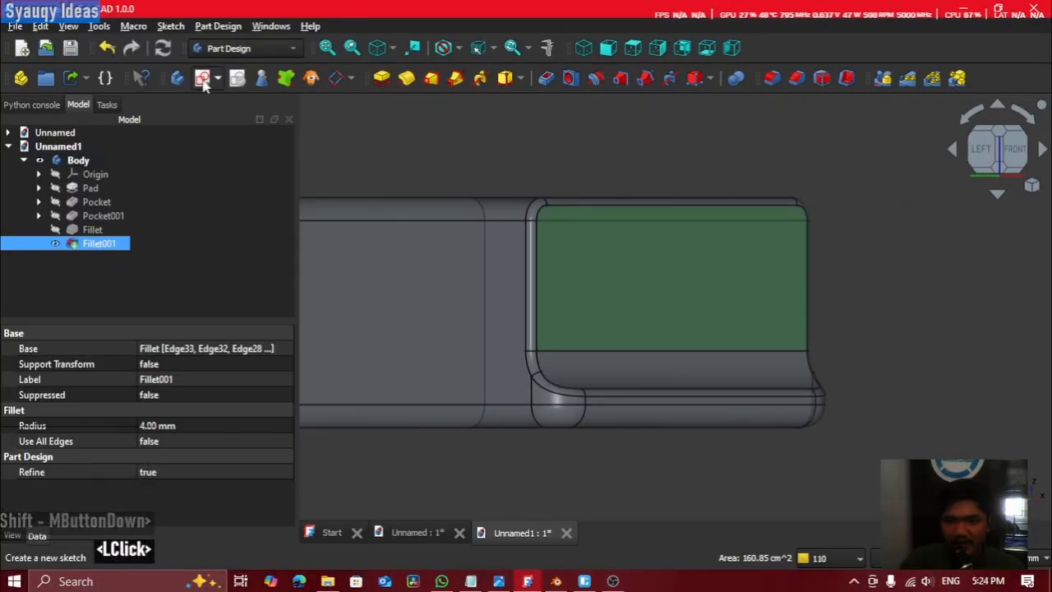
Step: Project the front face's top edge, upper right corner arc, right edge and bottom edge into the sketch as external geometry
{"action": "middle_click", "coordinate": [910, 421]}
{"action": "scroll", "coordinate": [913, 392], "scroll_direction": "up", "scroll_amount": 3}
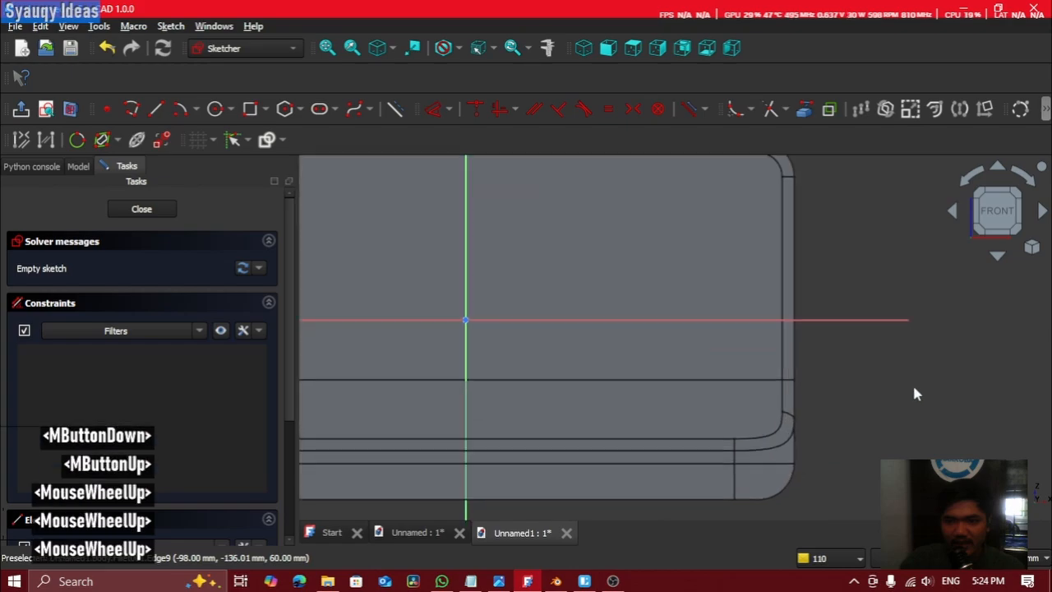
{"action": "scroll", "coordinate": [949, 364], "scroll_direction": "up", "scroll_amount": 1}
{"action": "middle_click", "coordinate": [948, 365]}
{"action": "scroll", "coordinate": [949, 347], "scroll_direction": "down", "scroll_amount": 1}
{"action": "middle_click", "coordinate": [839, 284]}
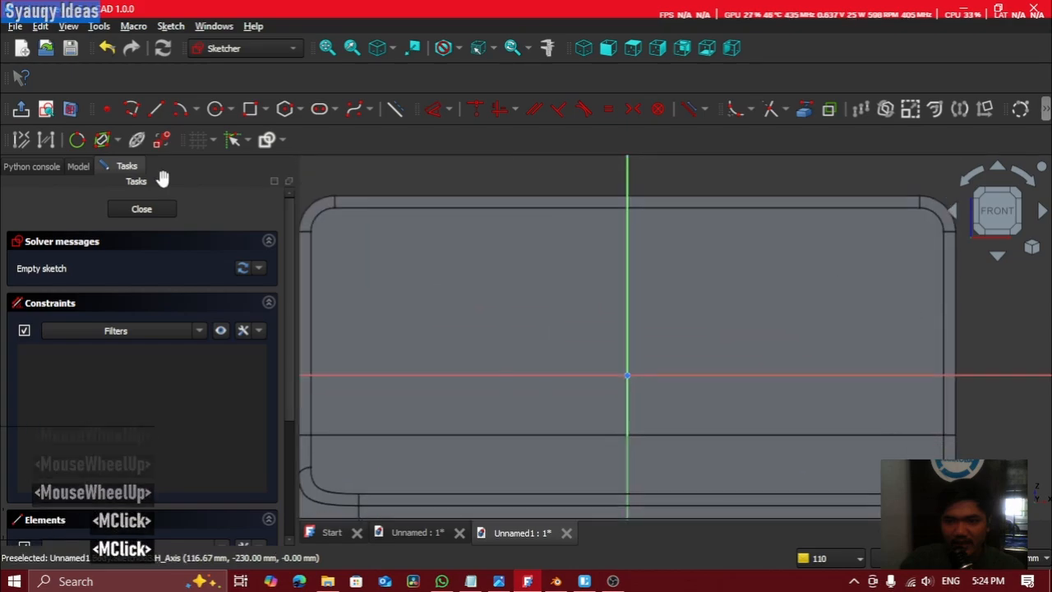
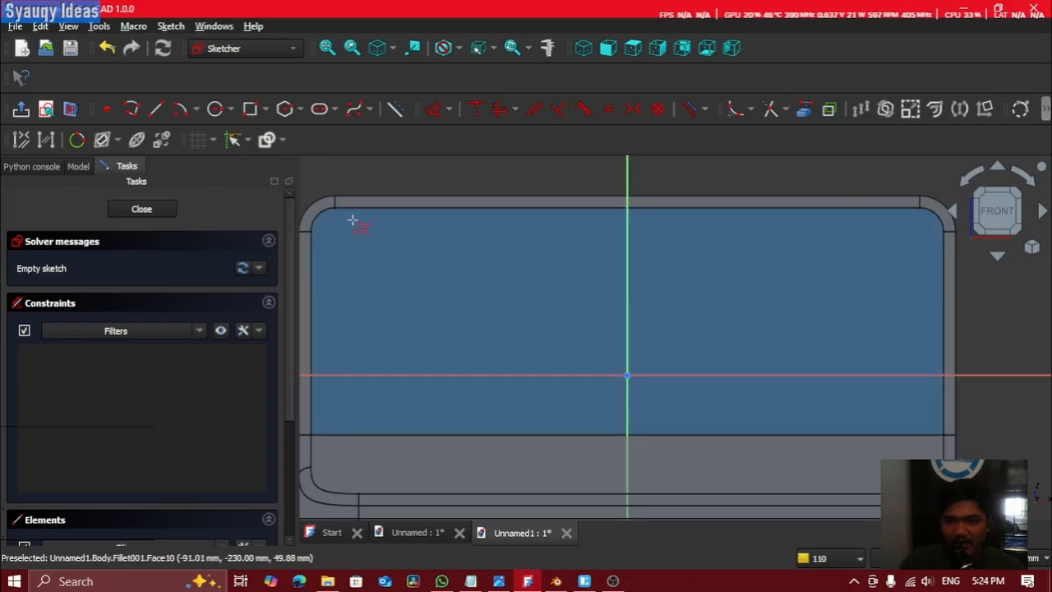
{"action": "middle_click_drag", "start_coordinate": [685, 235], "coordinate": [760, 208]}
{"action": "middle_click_drag", "start_coordinate": [820, 236], "coordinate": [646, 264]}
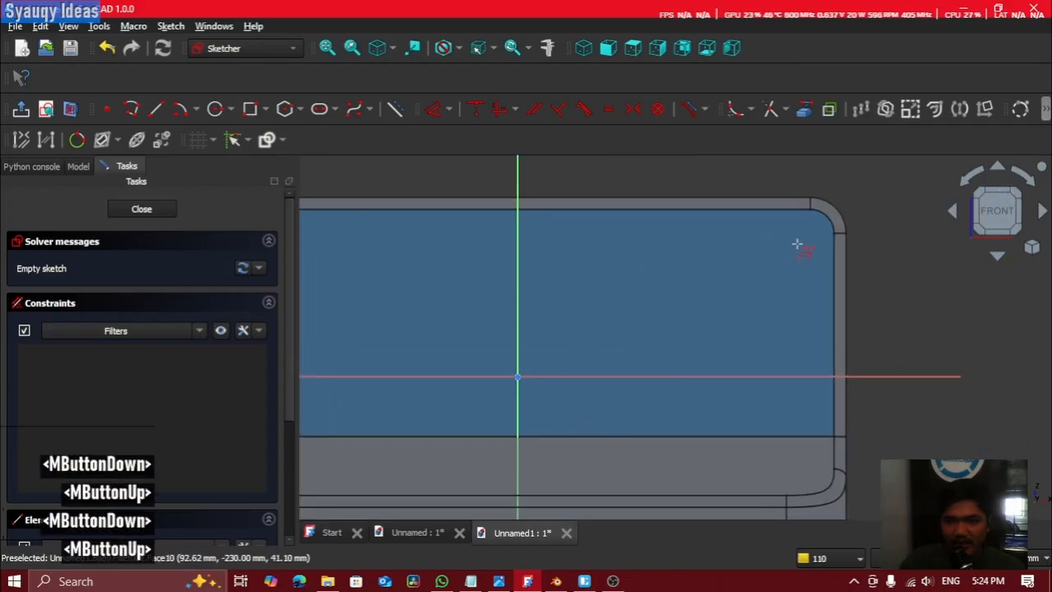
{"action": "left_click", "coordinate": [156, 108]}
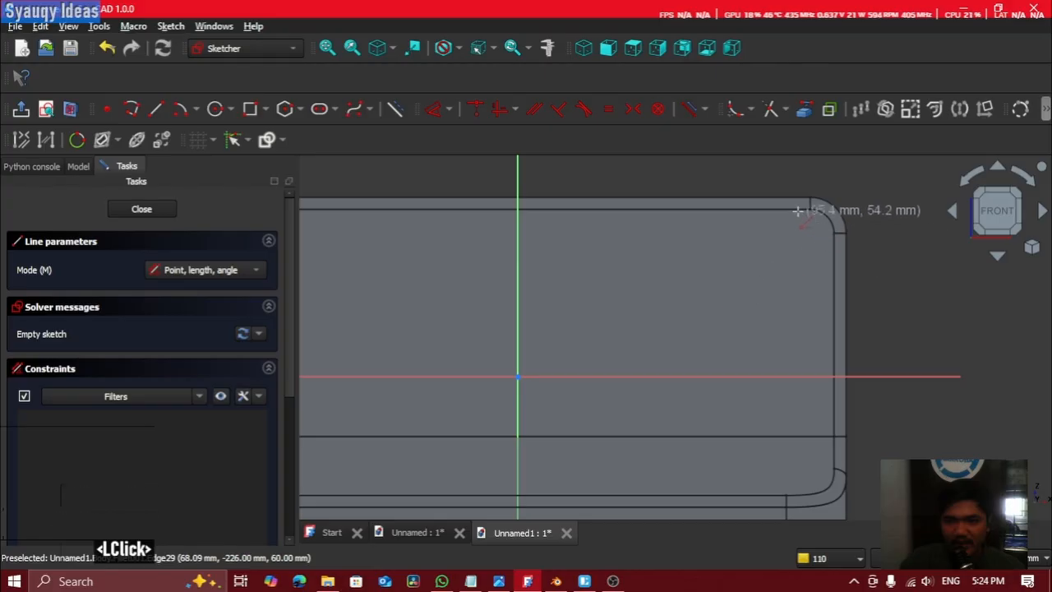
{"action": "left_click", "coordinate": [785, 112]}
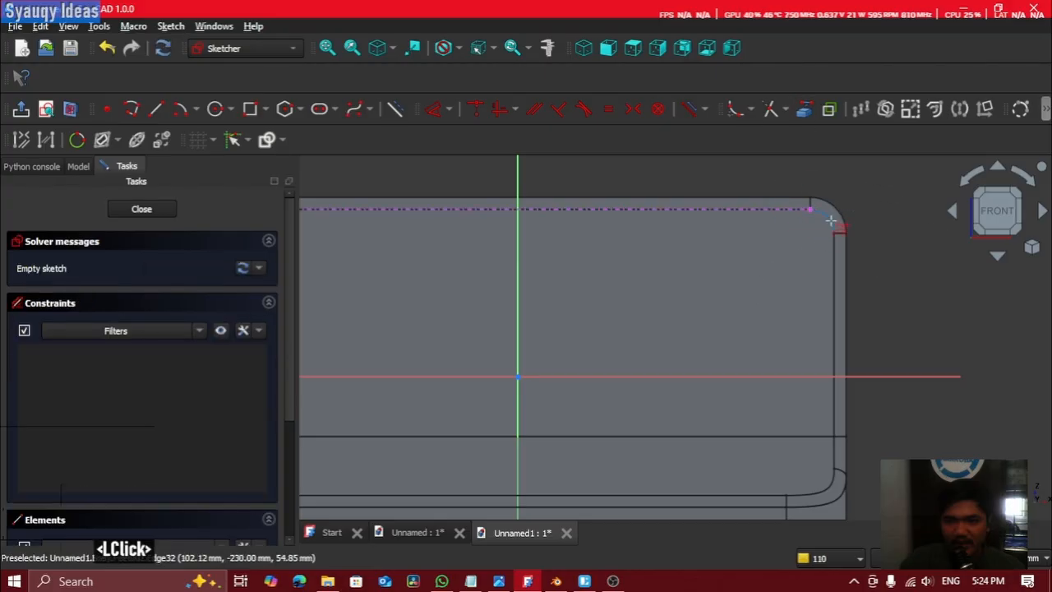
{"action": "left_click", "coordinate": [835, 252]}
{"action": "middle_click_drag", "start_coordinate": [735, 389], "coordinate": [810, 308]}
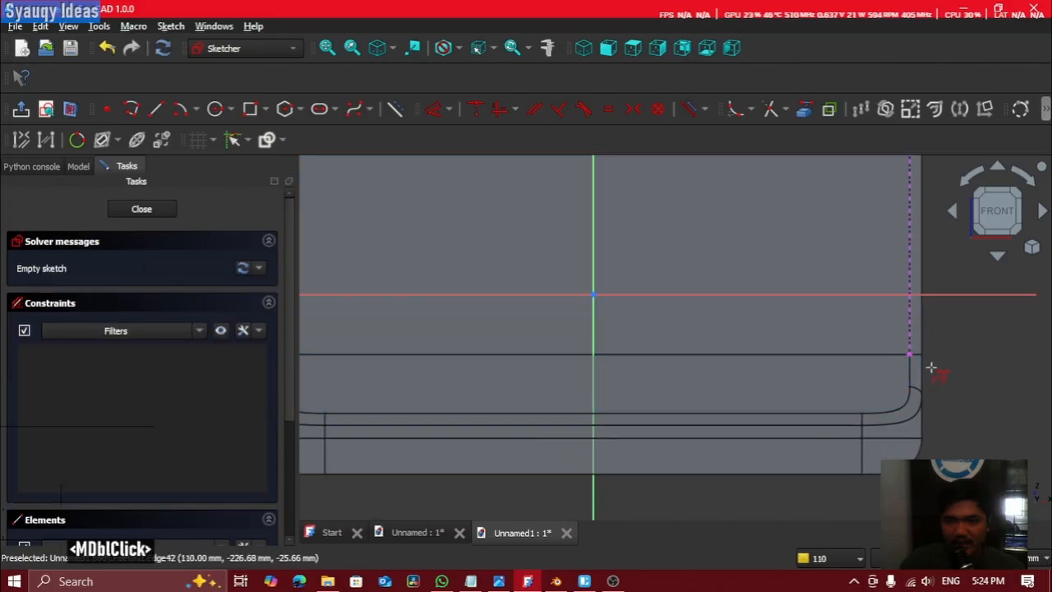
{"action": "left_click", "coordinate": [858, 354]}
Step: Project the front face's left edge and upper left corner arc as external geometry
{"action": "middle_click_drag", "start_coordinate": [674, 288], "coordinate": [941, 309]}
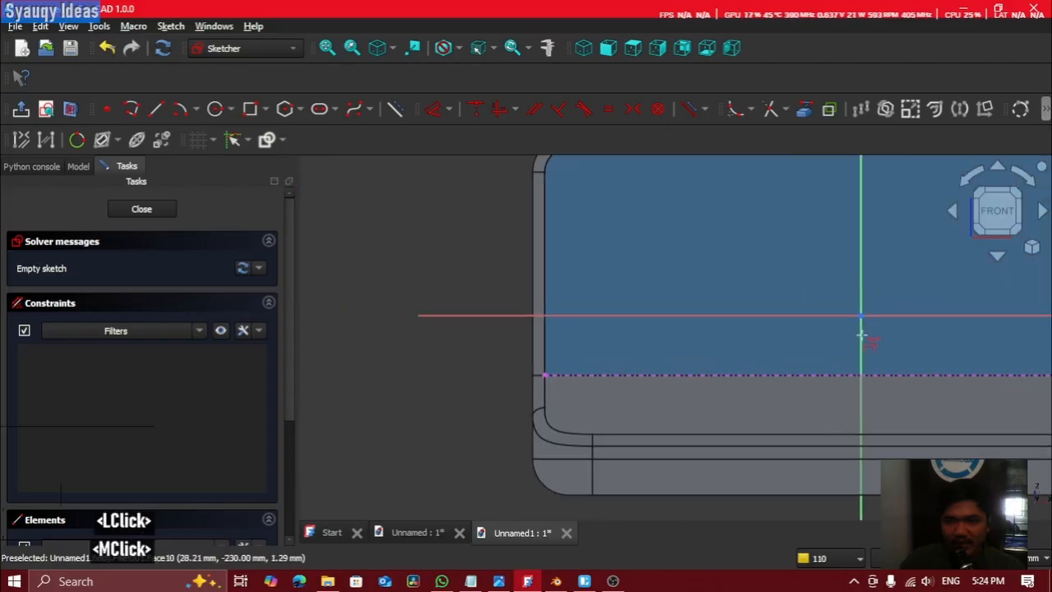
{"action": "left_click", "coordinate": [546, 320]}
{"action": "mouse_move", "coordinate": [625, 224]}
{"action": "middle_mouse_down"}
{"action": "mouse_move", "coordinate": [605, 287]}
{"action": "mouse_move", "coordinate": [462, 139]}
{"action": "middle_mouse_up"}
{"action": "left_click", "coordinate": [535, 217]}
{"action": "left_click", "coordinate": [160, 109]}
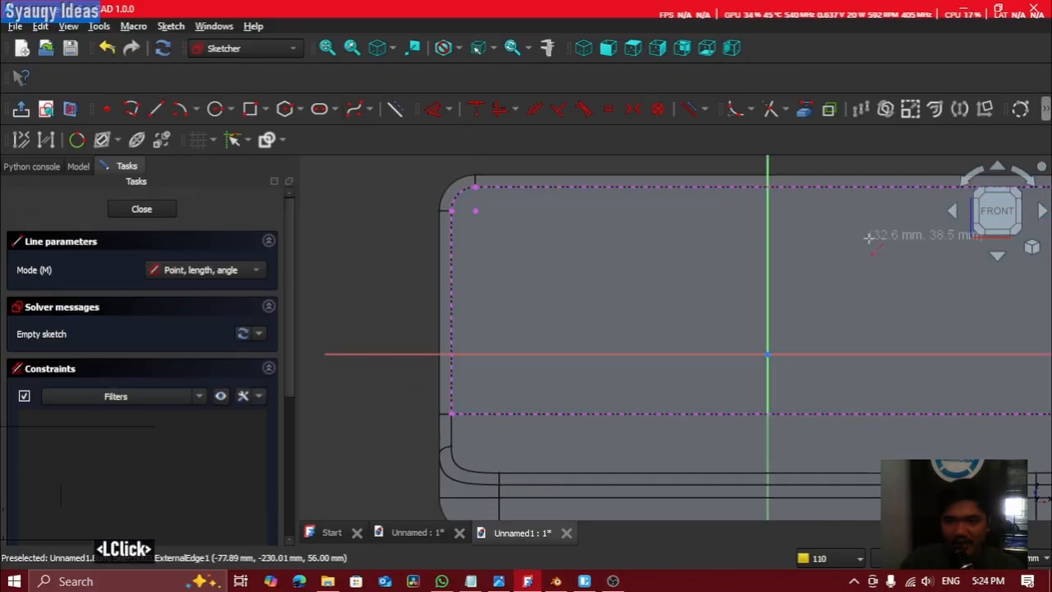
{"action": "middle_click_drag", "start_coordinate": [881, 298], "coordinate": [799, 312]}
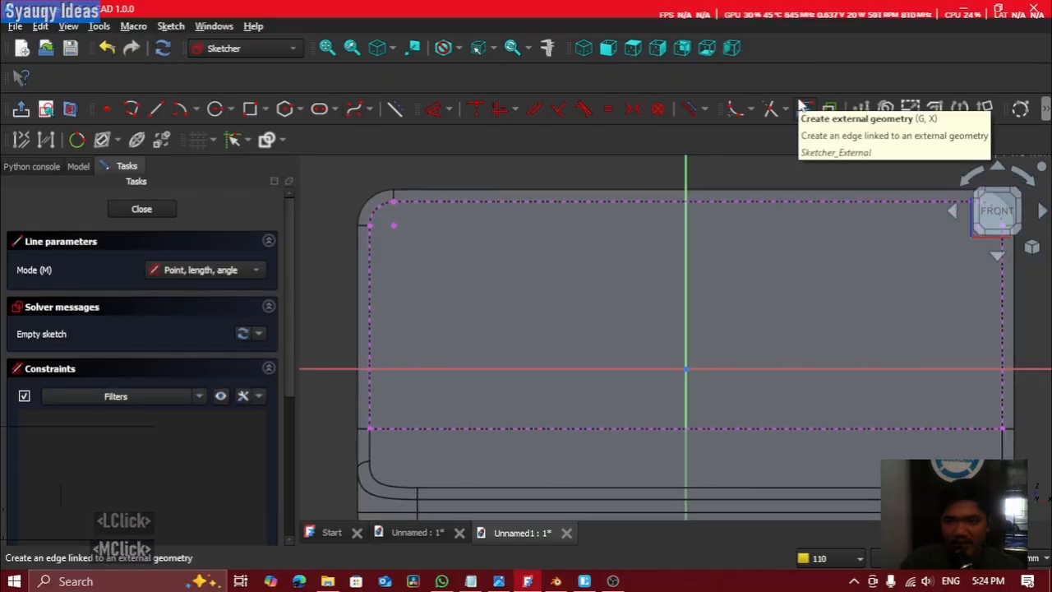
{"action": "middle_click_drag", "start_coordinate": [1023, 317], "coordinate": [927, 334]}
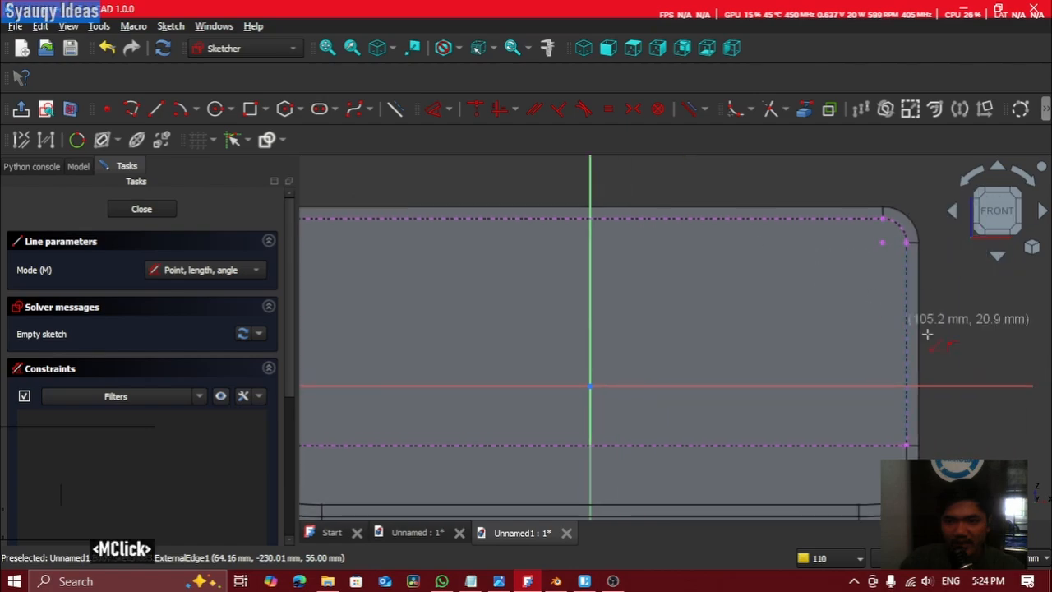
{"action": "scroll", "coordinate": [947, 466], "scroll_direction": "up", "scroll_amount": 1}
{"action": "left_click", "coordinate": [900, 439]}
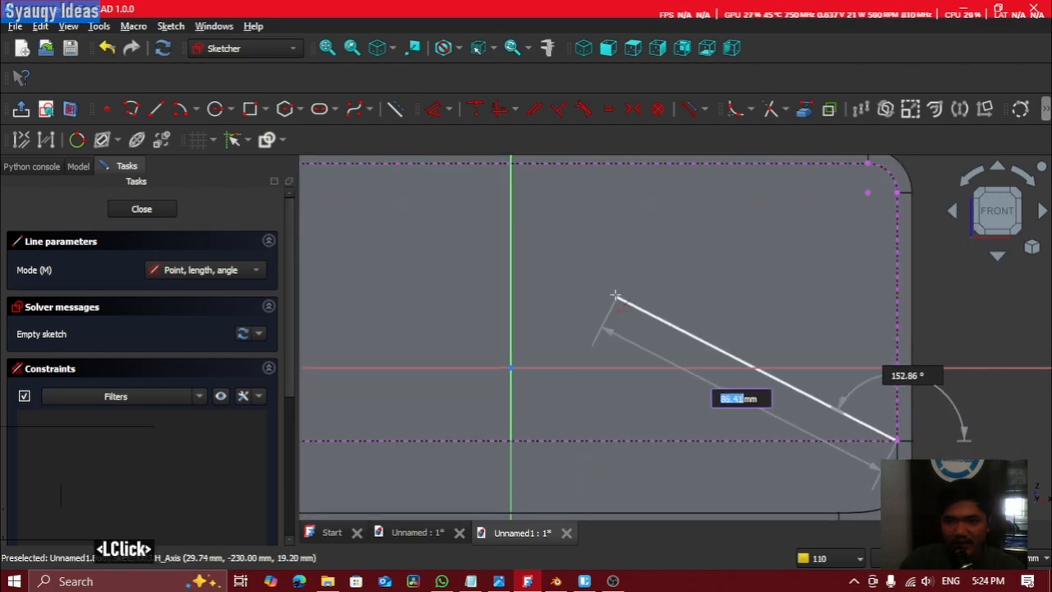
{"action": "middle_click_drag", "start_coordinate": [616, 293], "coordinate": [979, 217]}
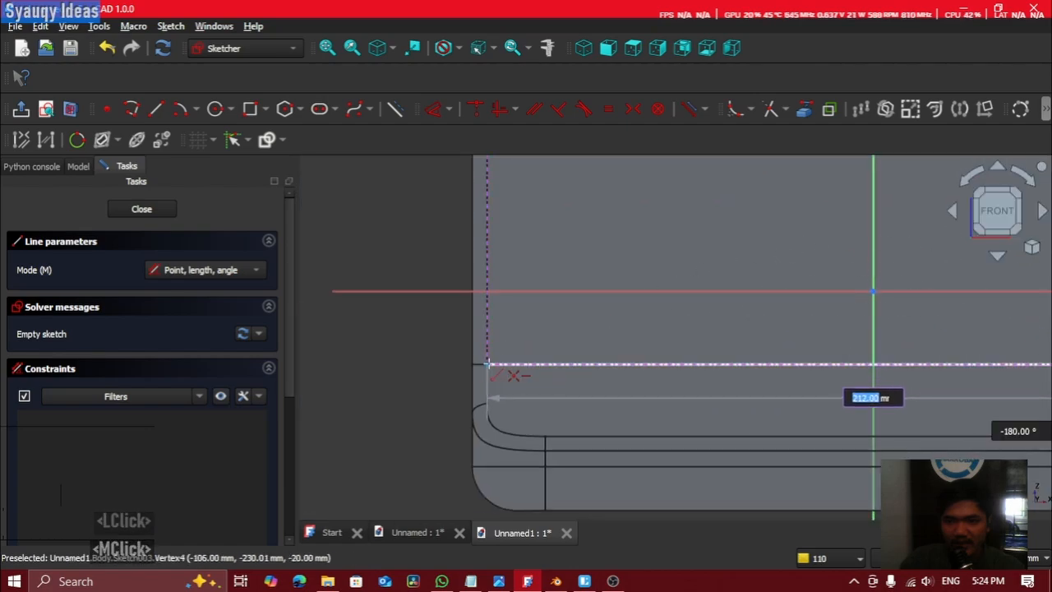
{"action": "key", "text": "Escape"}
{"action": "middle_click_drag", "start_coordinate": [775, 227], "coordinate": [658, 247]}
{"action": "middle_click_drag", "start_coordinate": [636, 211], "coordinate": [575, 222]}
{"action": "key", "text": "Escape"}
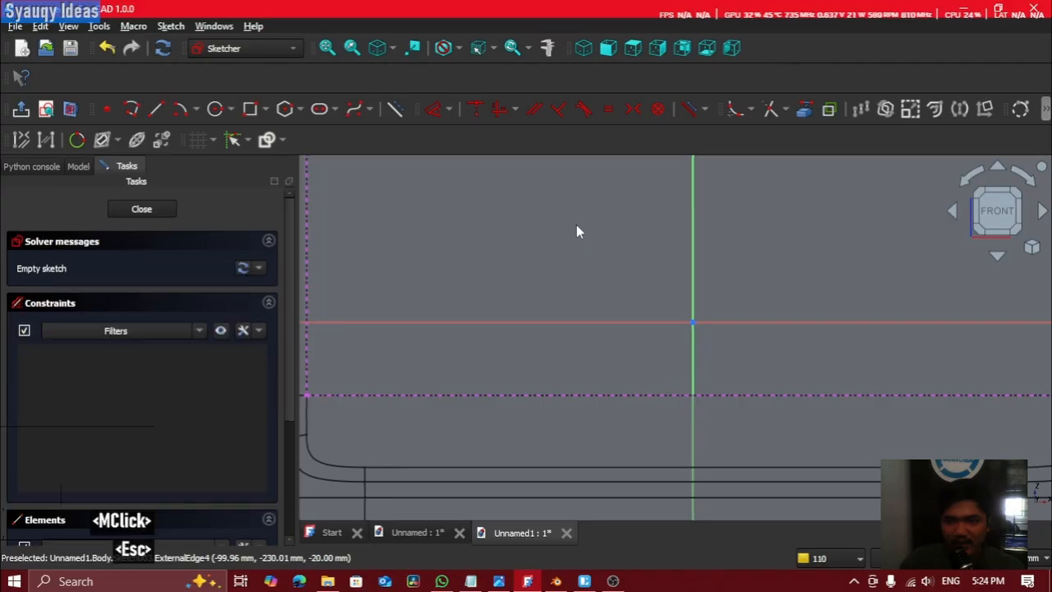
Step: In construction mode, draw a line about 212 mm long along the projected bottom edge, from its right corner to its left corner
{"action": "middle_click_drag", "start_coordinate": [787, 258], "coordinate": [694, 261]}
{"action": "scroll", "coordinate": [692, 260], "scroll_direction": "down", "scroll_amount": 2}
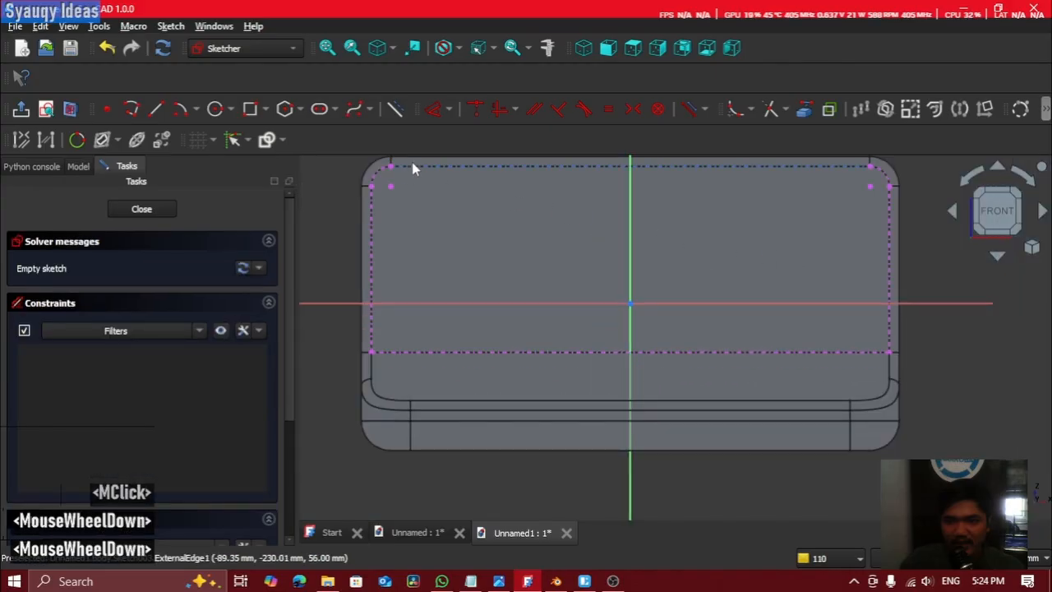
{"action": "double_click", "coordinate": [397, 109]}
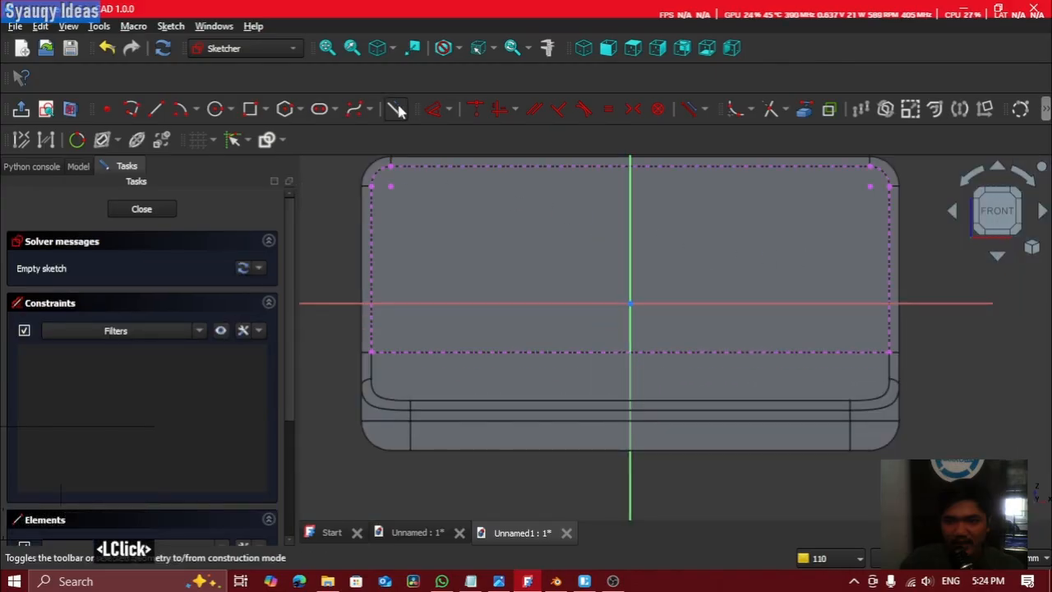
{"action": "left_click", "coordinate": [154, 112]}
{"action": "left_click", "coordinate": [891, 354]}
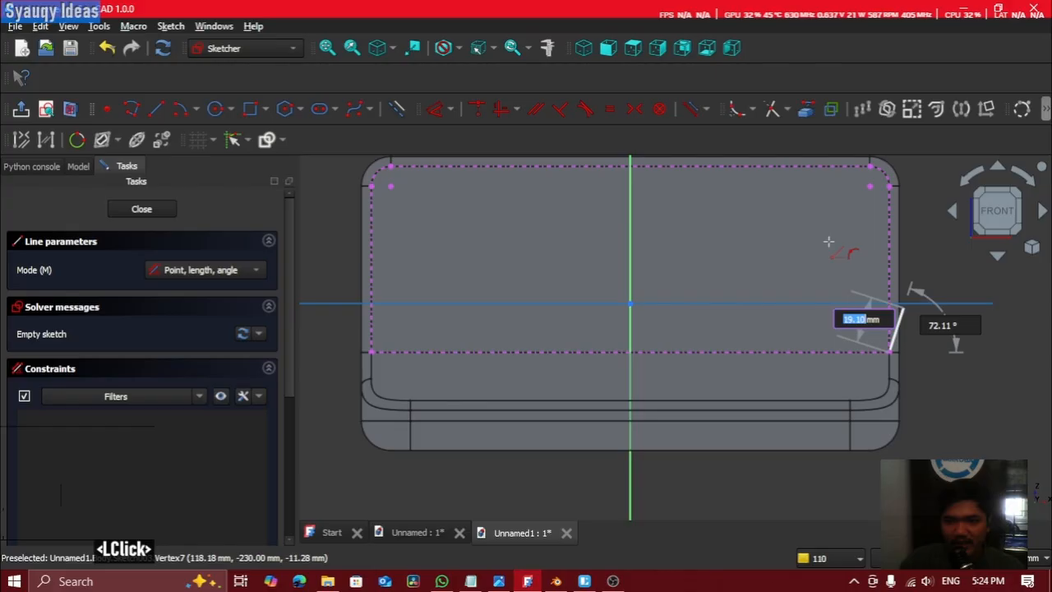
{"action": "left_click", "coordinate": [372, 350]}
Step: Draw a construction line from the lower left corner up past the upper left arc and make it parallel to the vertical axis
{"action": "left_click", "coordinate": [374, 351]}
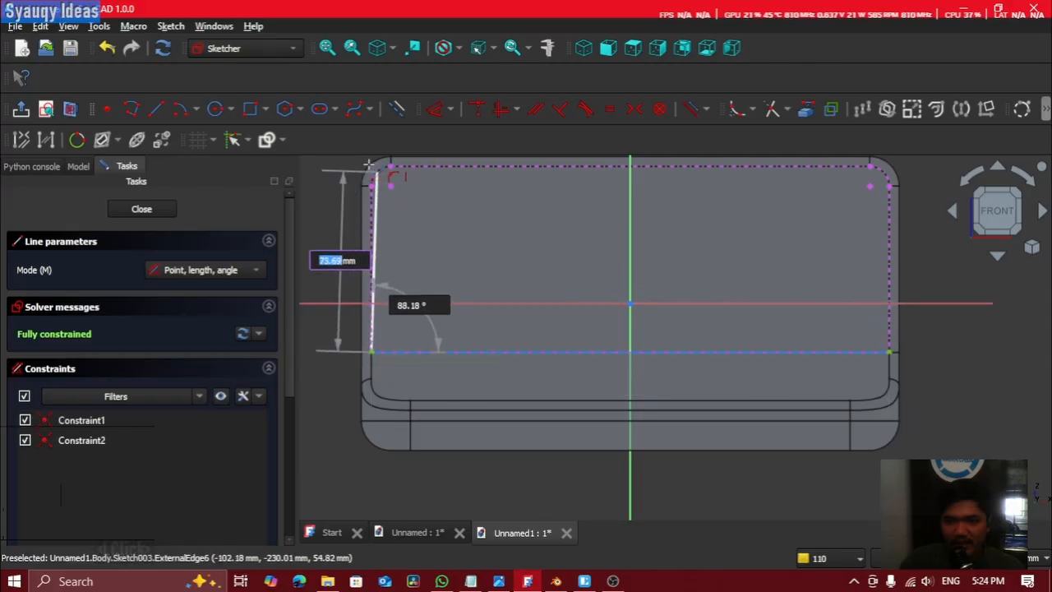
{"action": "scroll", "coordinate": [375, 165], "scroll_direction": "up", "scroll_amount": 4}
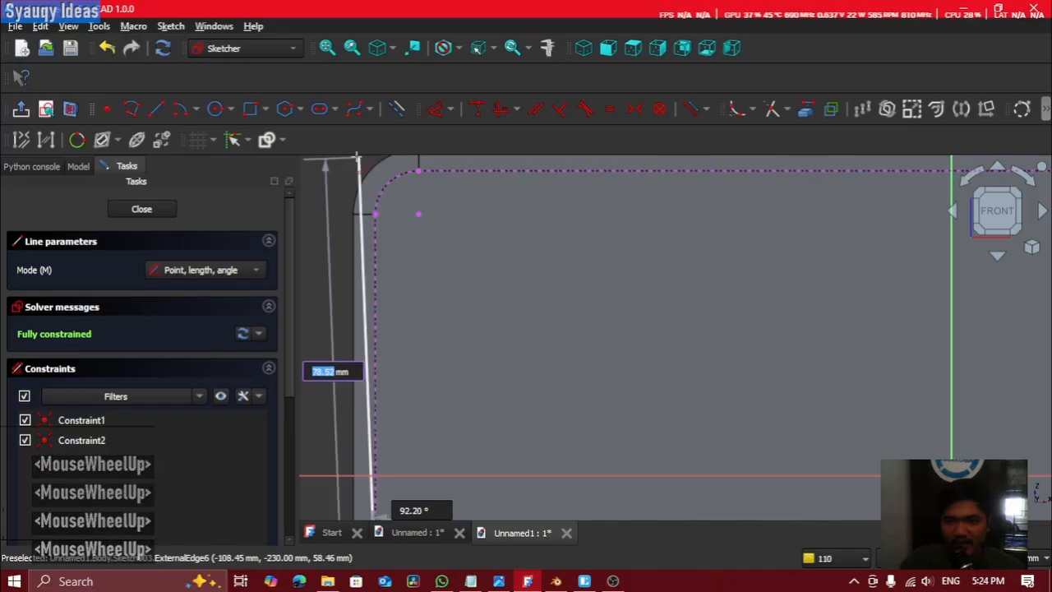
{"action": "middle_click_drag", "start_coordinate": [365, 168], "coordinate": [388, 207]}
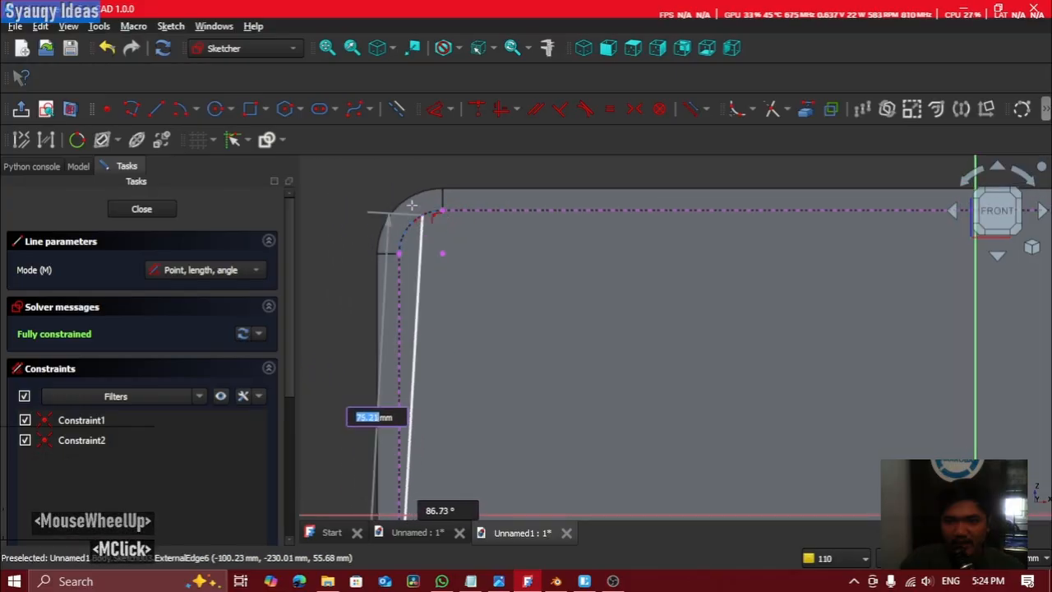
{"action": "left_click", "coordinate": [370, 199]}
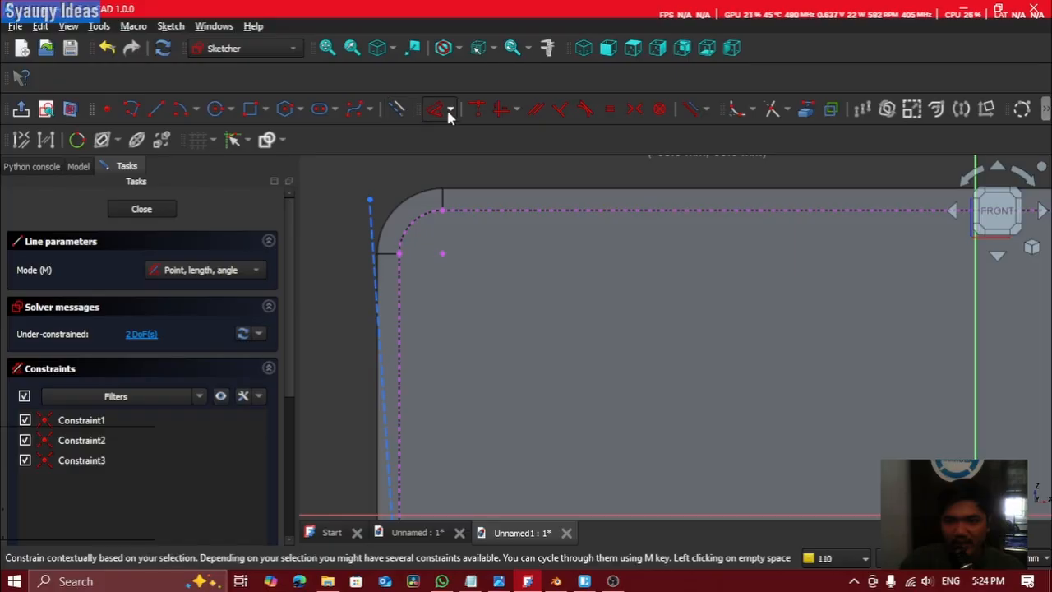
{"action": "left_click", "coordinate": [540, 111]}
{"action": "left_click", "coordinate": [380, 223]}
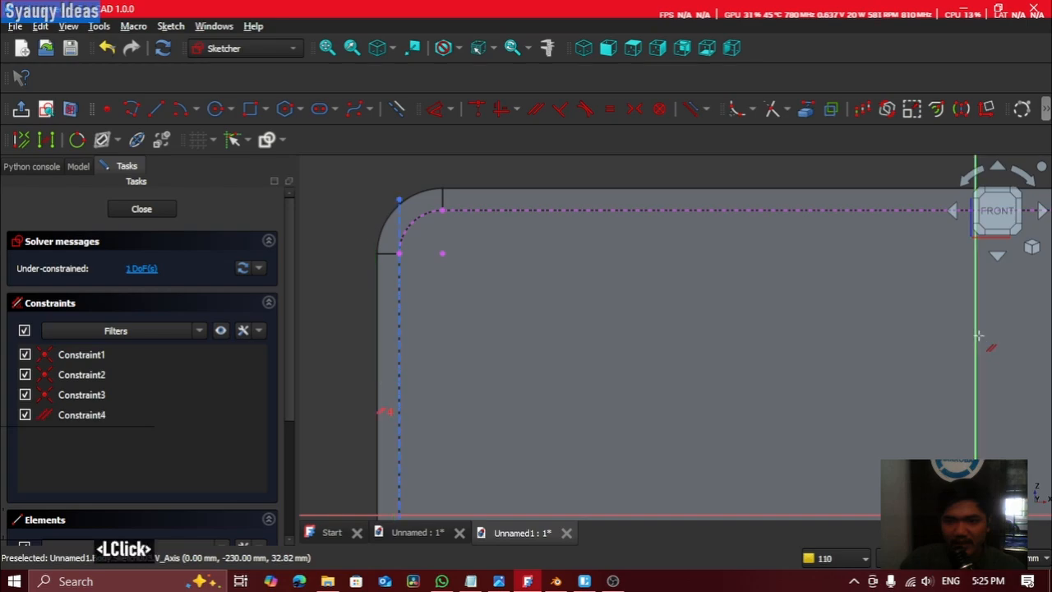
Step: Align the left construction line's upper endpoint horizontally with the left end of the projected top edge
{"action": "left_click", "coordinate": [477, 109]}
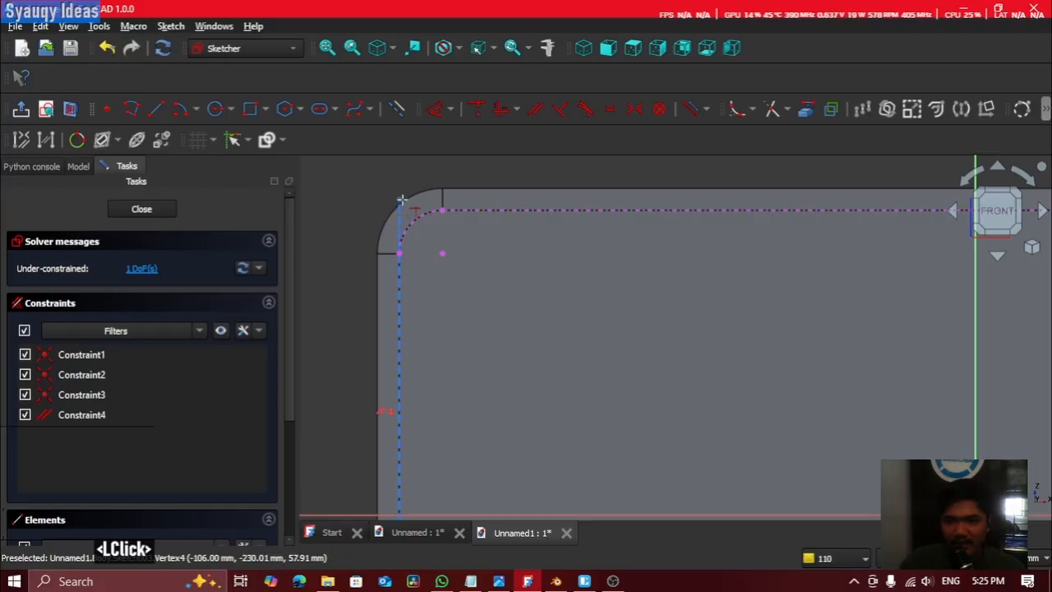
{"action": "scroll", "coordinate": [439, 170], "scroll_direction": "up", "scroll_amount": 5}
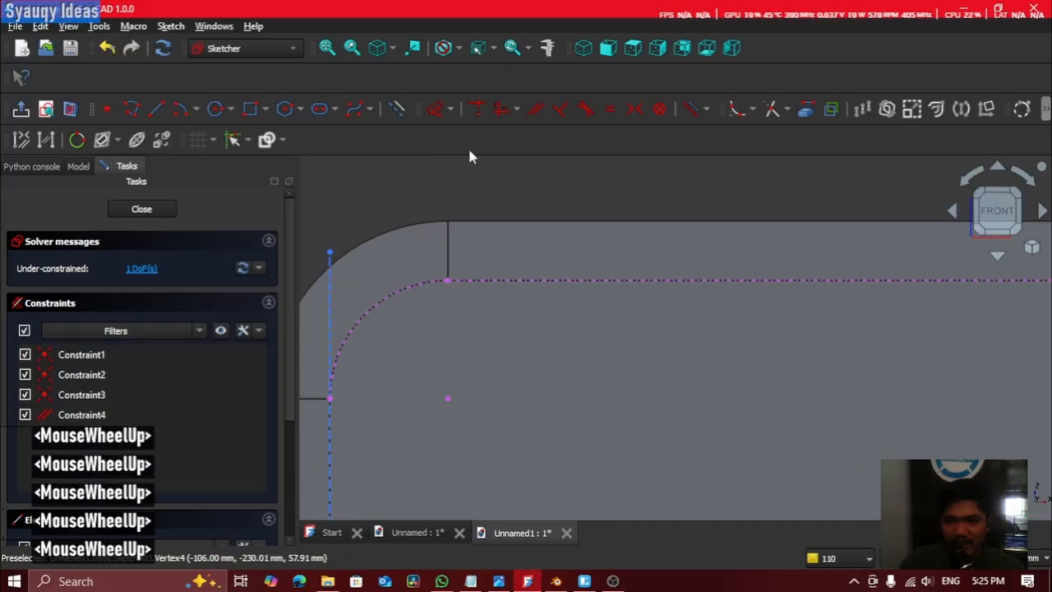
{"action": "left_click", "coordinate": [500, 111]}
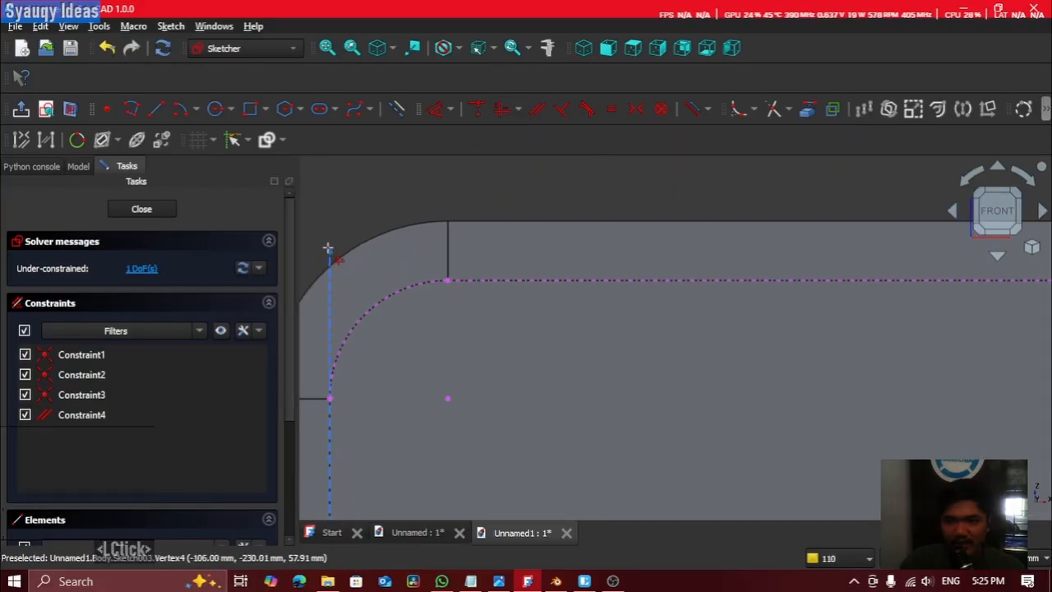
{"action": "left_click", "coordinate": [450, 281]}
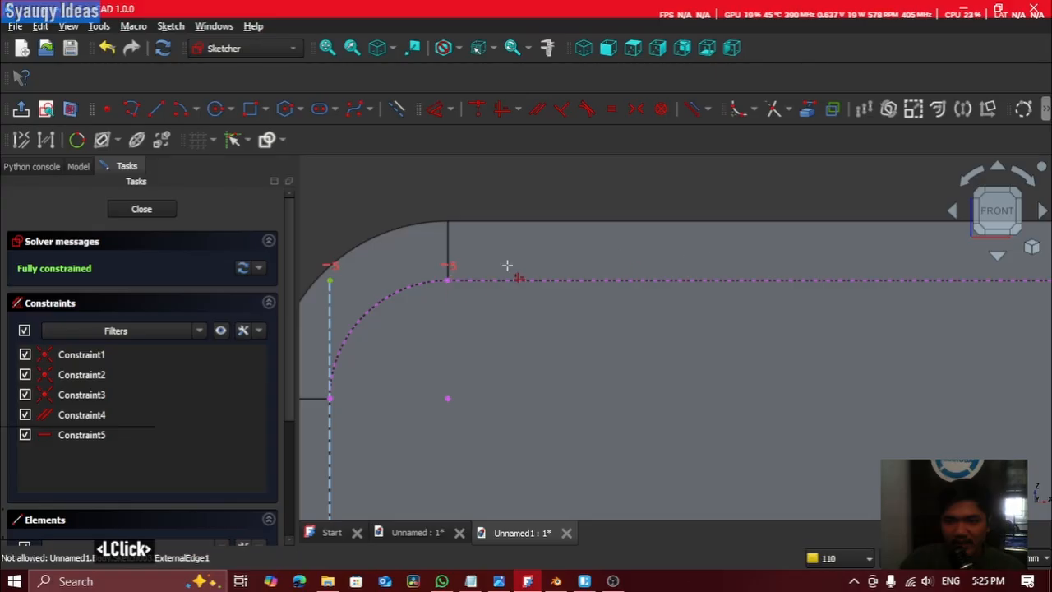
Step: Draw a construction line about 235 mm long from the left line's upper endpoint to beyond the face's upper right corner
{"action": "middle_click_drag", "start_coordinate": [328, 281], "coordinate": [428, 249]}
{"action": "scroll", "coordinate": [866, 371], "scroll_direction": "down", "scroll_amount": 2}
{"action": "middle_click_drag", "start_coordinate": [866, 371], "coordinate": [763, 271]}
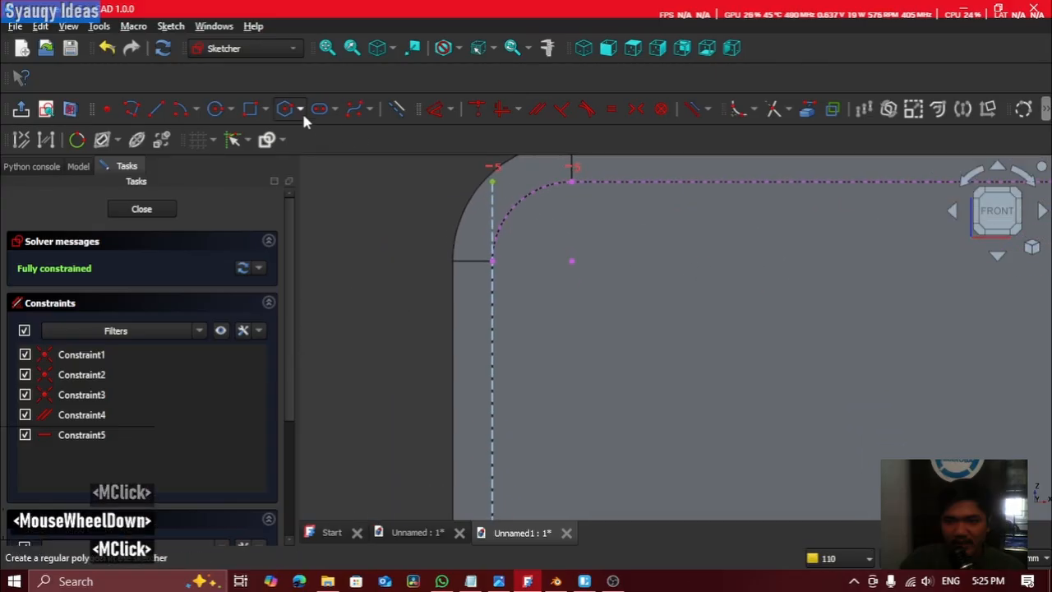
{"action": "left_click", "coordinate": [156, 108]}
{"action": "left_click", "coordinate": [492, 180]}
{"action": "scroll", "coordinate": [530, 300], "scroll_direction": "down", "scroll_amount": 4}
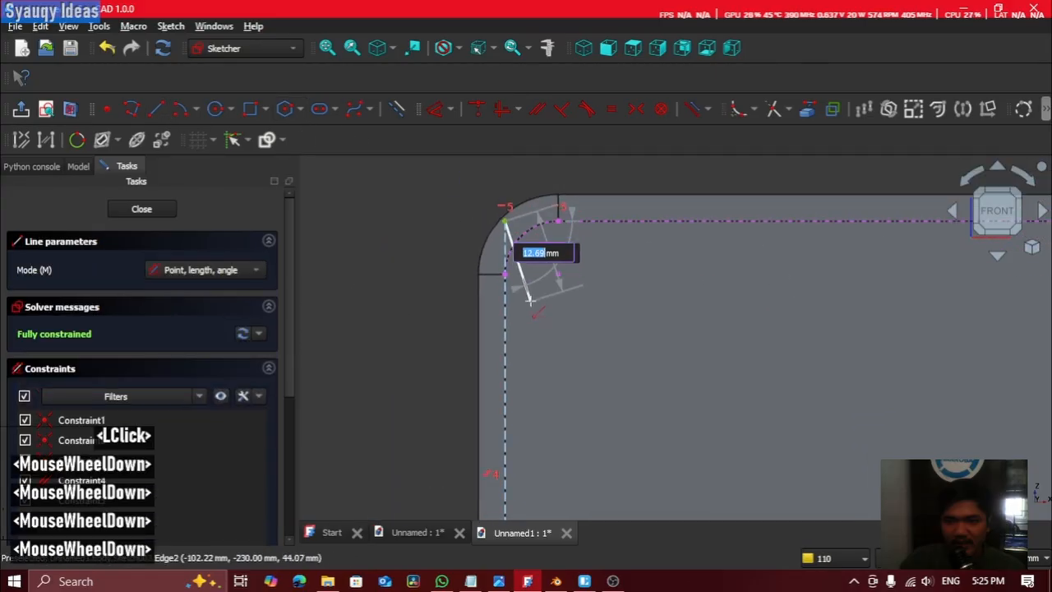
{"action": "scroll", "coordinate": [530, 300], "scroll_direction": "down", "scroll_amount": 3}
{"action": "middle_click_drag", "start_coordinate": [784, 309], "coordinate": [507, 272]}
{"action": "middle_click_drag", "start_coordinate": [848, 274], "coordinate": [777, 235]}
{"action": "middle_click_drag", "start_coordinate": [892, 265], "coordinate": [777, 319]}
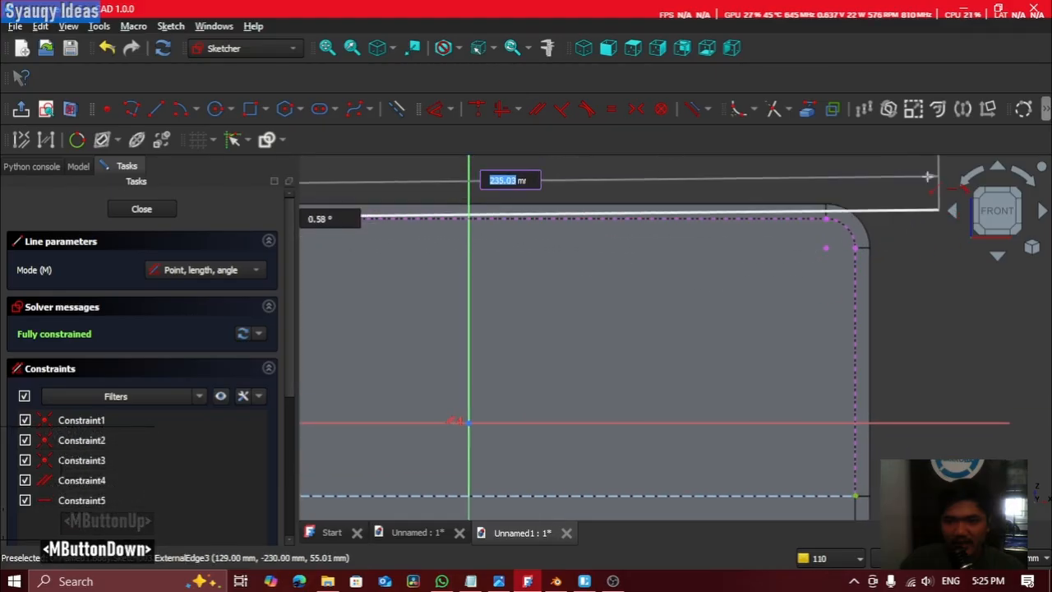
{"action": "left_click", "coordinate": [927, 177]}
{"action": "middle_click_drag", "start_coordinate": [744, 223], "coordinate": [720, 226]}
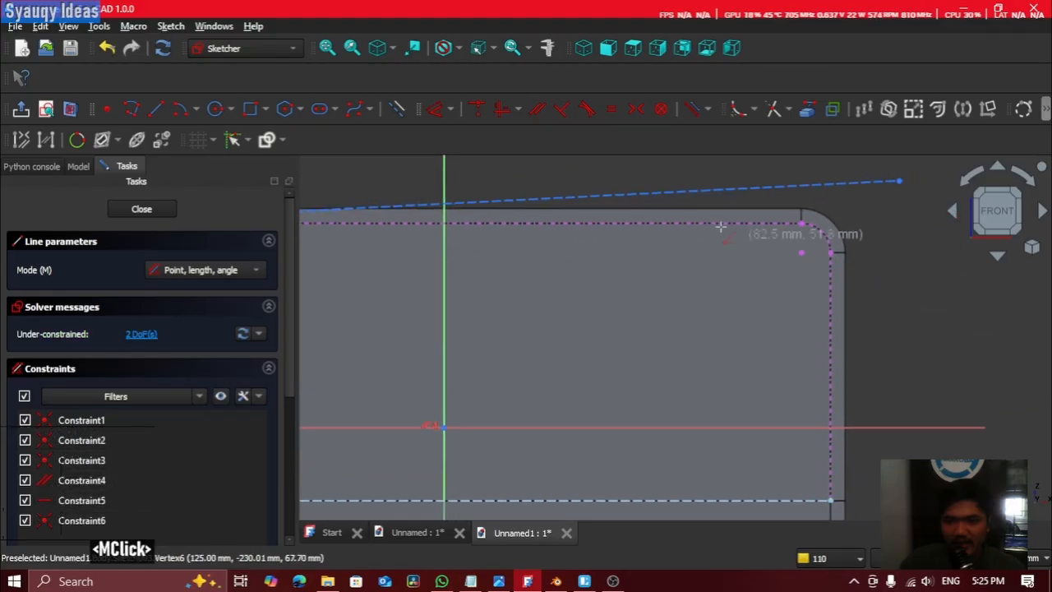
Step: Constrain the upper construction line parallel to the horizontal axis
{"action": "left_click", "coordinate": [534, 113]}
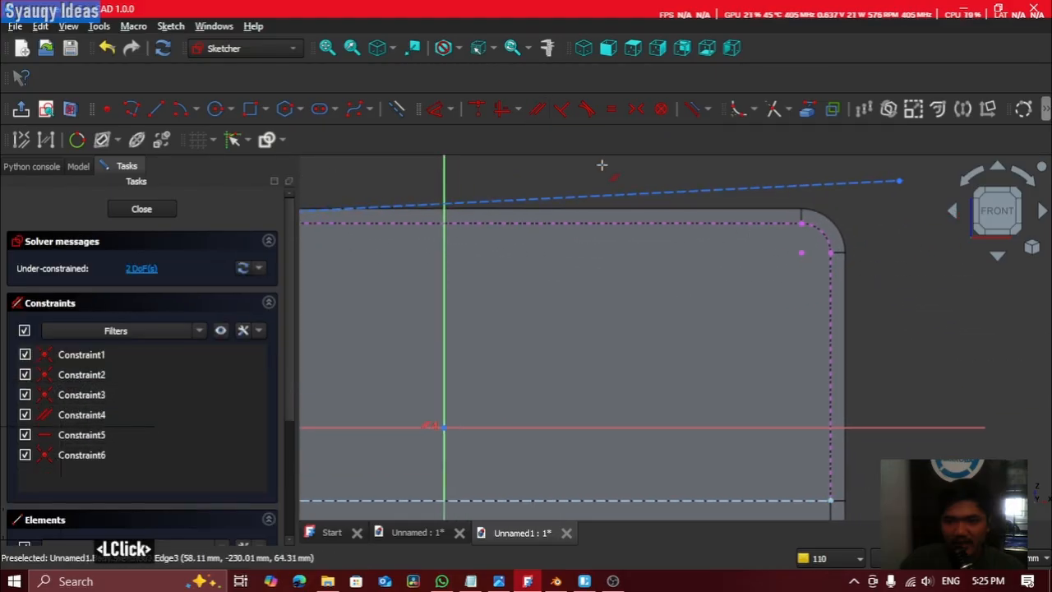
{"action": "left_click", "coordinate": [959, 430]}
{"action": "middle_click_drag", "start_coordinate": [876, 357], "coordinate": [878, 314]}
{"action": "middle_click_drag", "start_coordinate": [822, 219], "coordinate": [778, 228]}
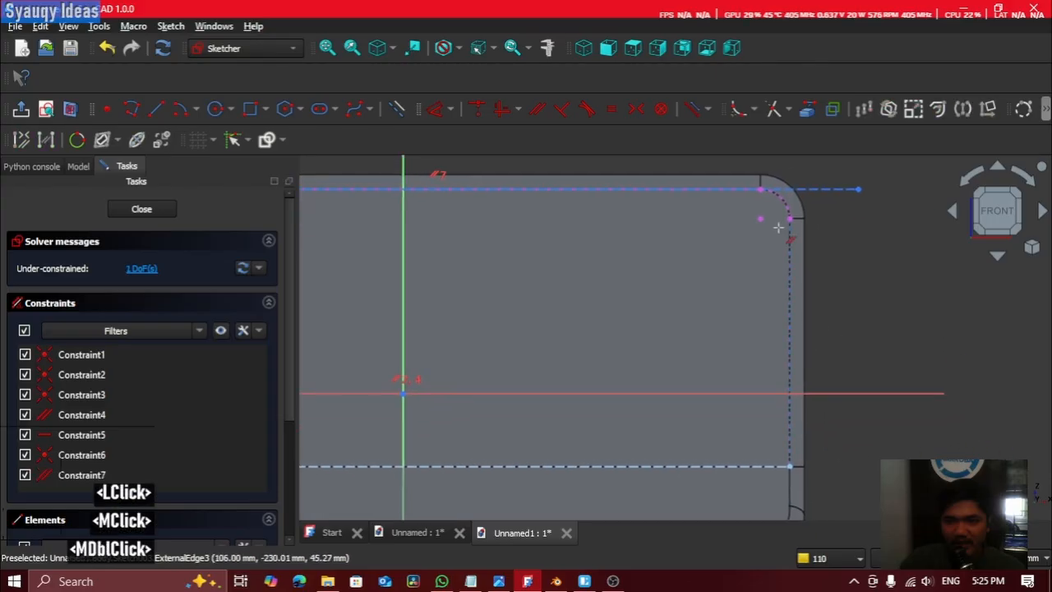
Step: Try a horizontal constraint between the upper line's right endpoint and the lower right corner, and undo it
{"action": "left_click", "coordinate": [474, 110]}
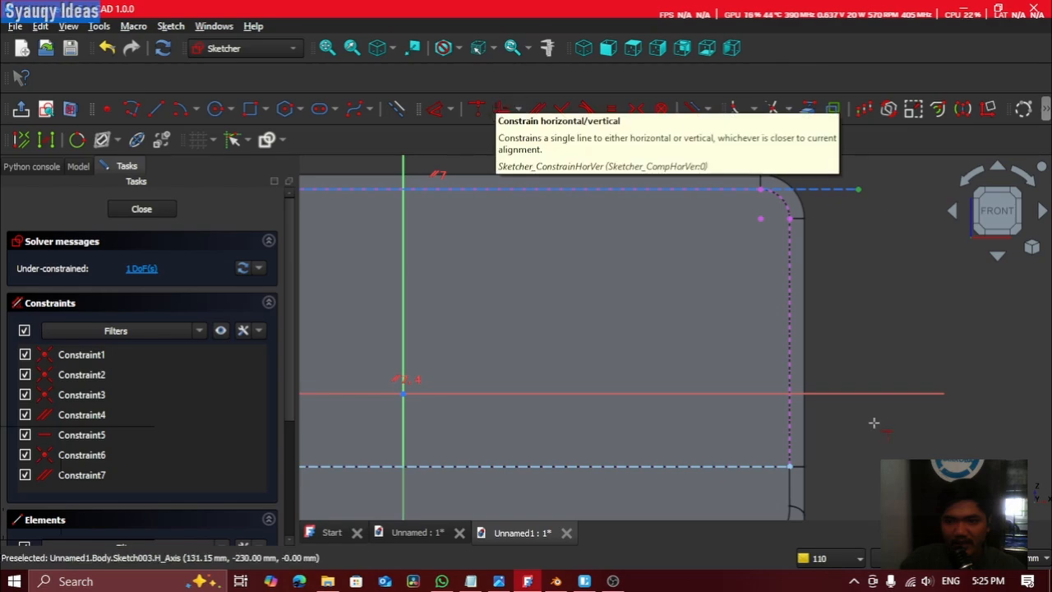
{"action": "left_click", "coordinate": [794, 473]}
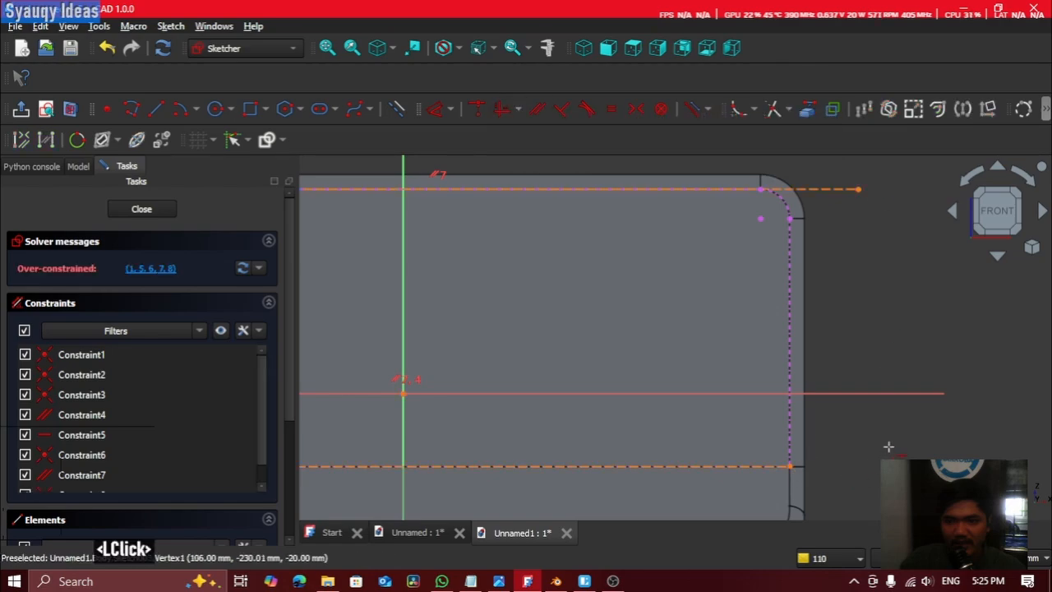
{"action": "key", "text": "ctrl+z"}
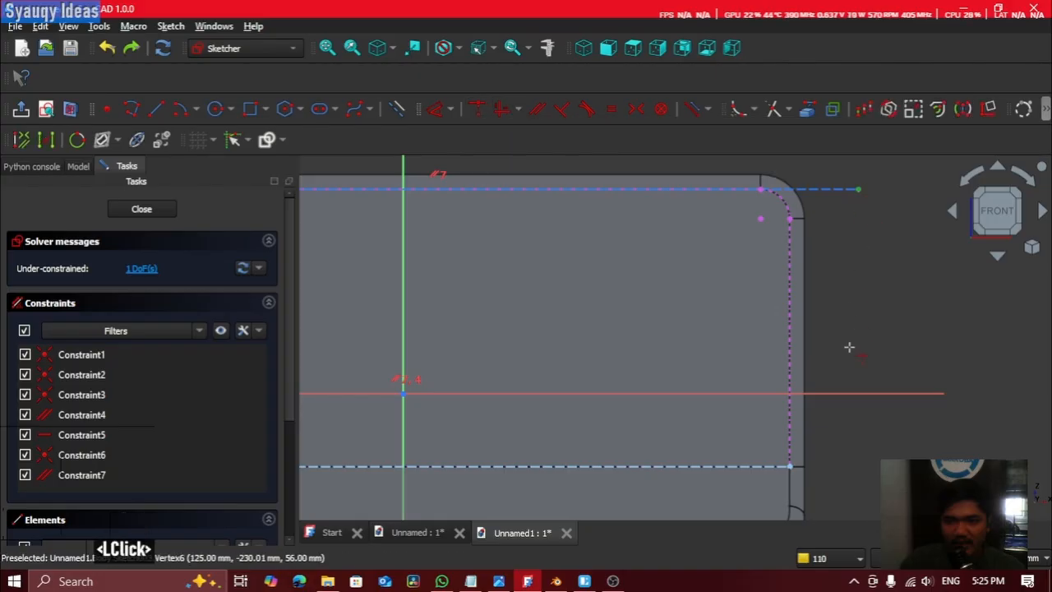
{"action": "key", "text": "Escape"}
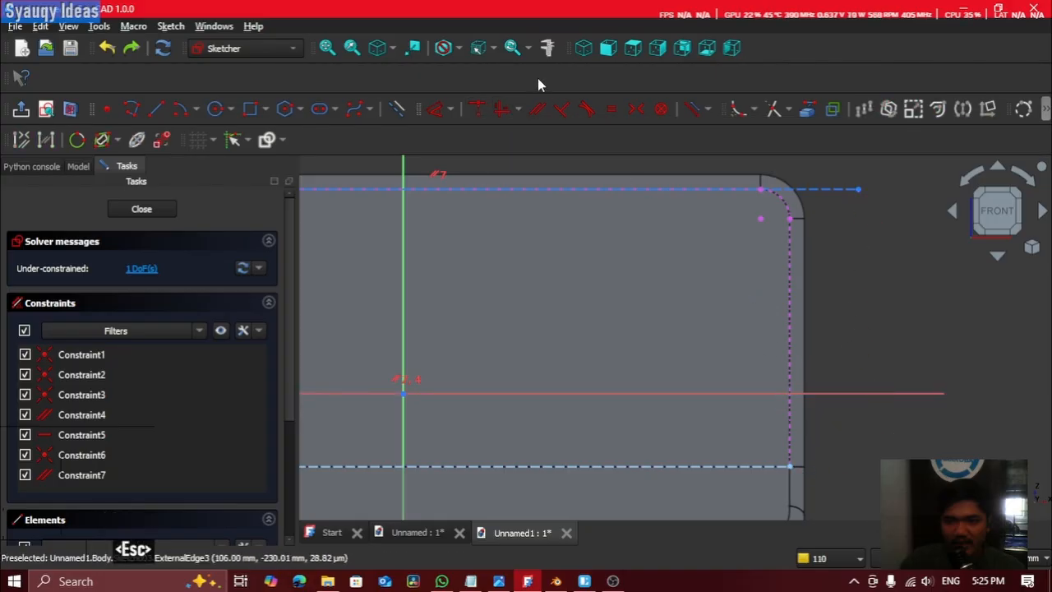
Step: Align the upper construction line's right endpoint vertically with the lower right corner
{"action": "left_click", "coordinate": [501, 110]}
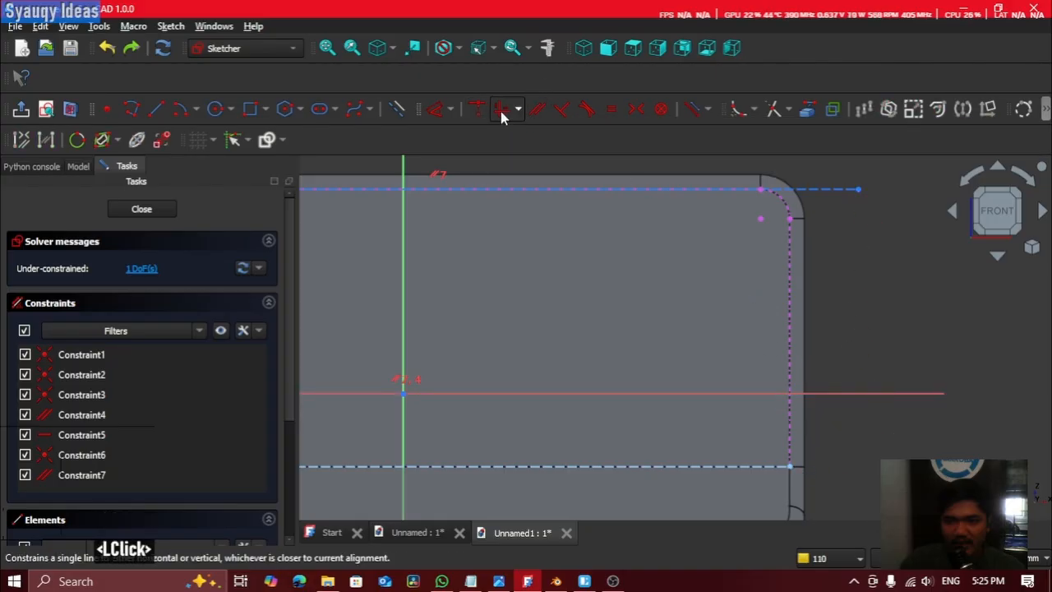
{"action": "left_click", "coordinate": [863, 189]}
{"action": "middle_click_drag", "start_coordinate": [863, 275], "coordinate": [838, 270]}
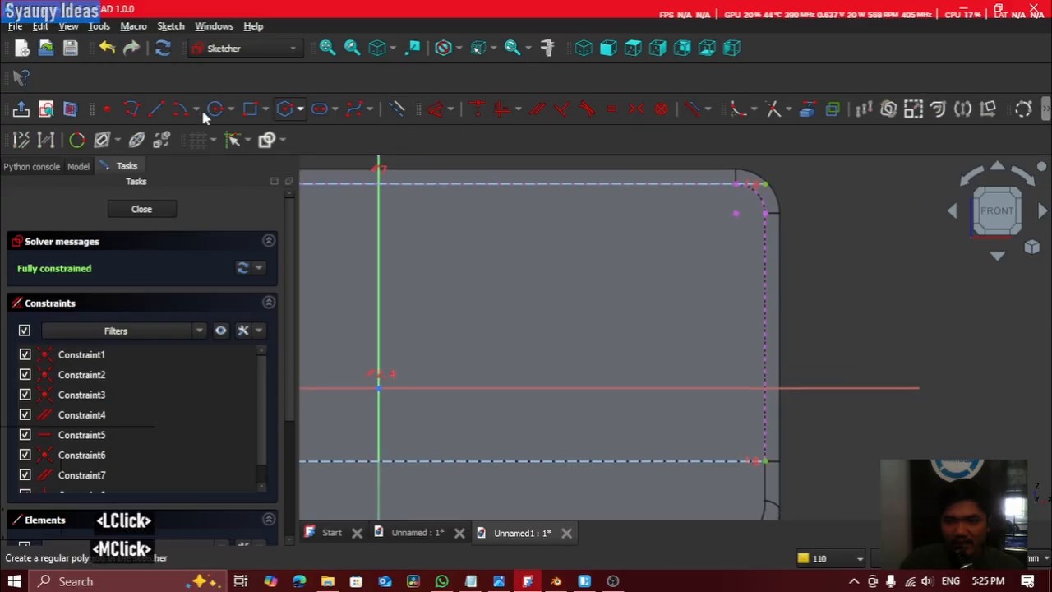
Step: Close the construction rectangle with a 76 mm line from the upper right corner down to the lower right corner
{"action": "left_click", "coordinate": [157, 109]}
{"action": "left_click", "coordinate": [764, 186]}
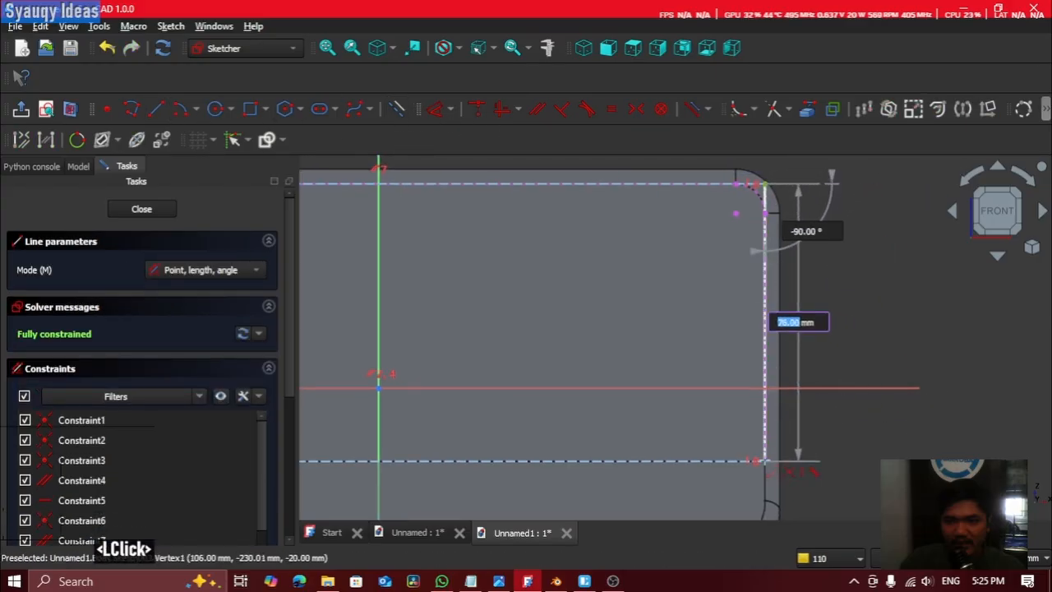
{"action": "left_click", "coordinate": [762, 460]}
{"action": "middle_click", "coordinate": [869, 287]}
{"action": "scroll", "coordinate": [879, 283], "scroll_direction": "down", "scroll_amount": 2}
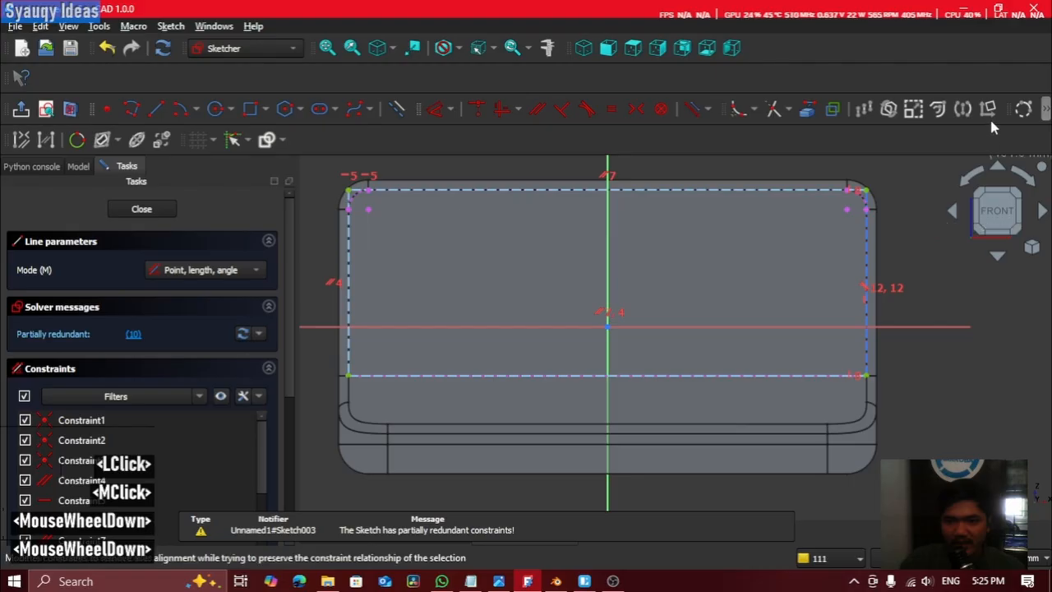
{"action": "key", "text": "Escape"}
Step: Offset the four lines of the construction rectangle 8 mm inward with the arc mode and close the sketch
{"action": "left_click", "coordinate": [868, 239]}
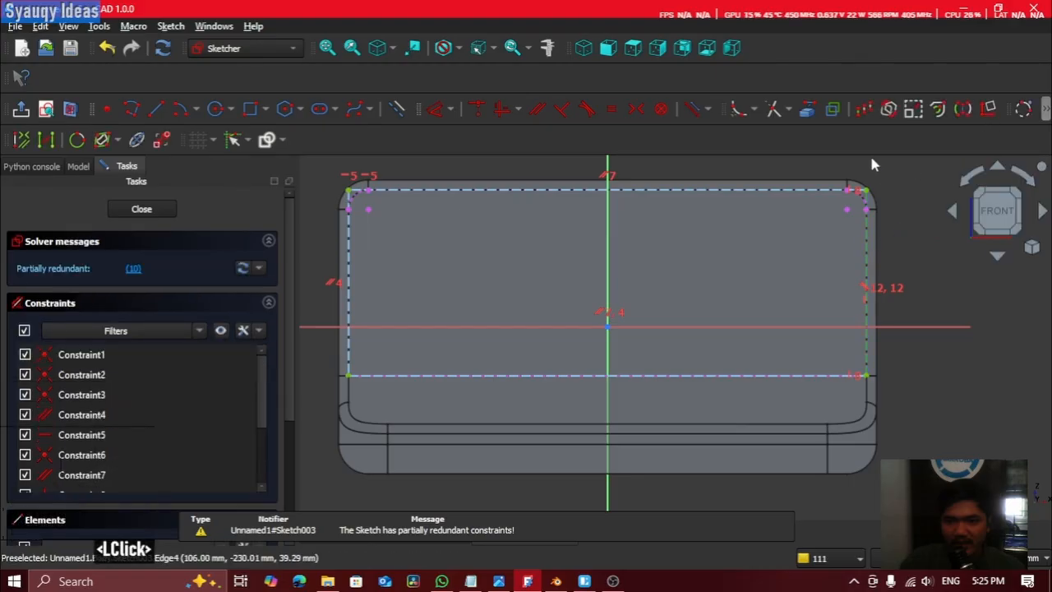
{"action": "scroll", "coordinate": [873, 165], "scroll_direction": "up", "scroll_amount": 3}
{"action": "middle_click", "coordinate": [714, 253]}
{"action": "key", "text": "shift"}
{"action": "key", "text": "shift"}
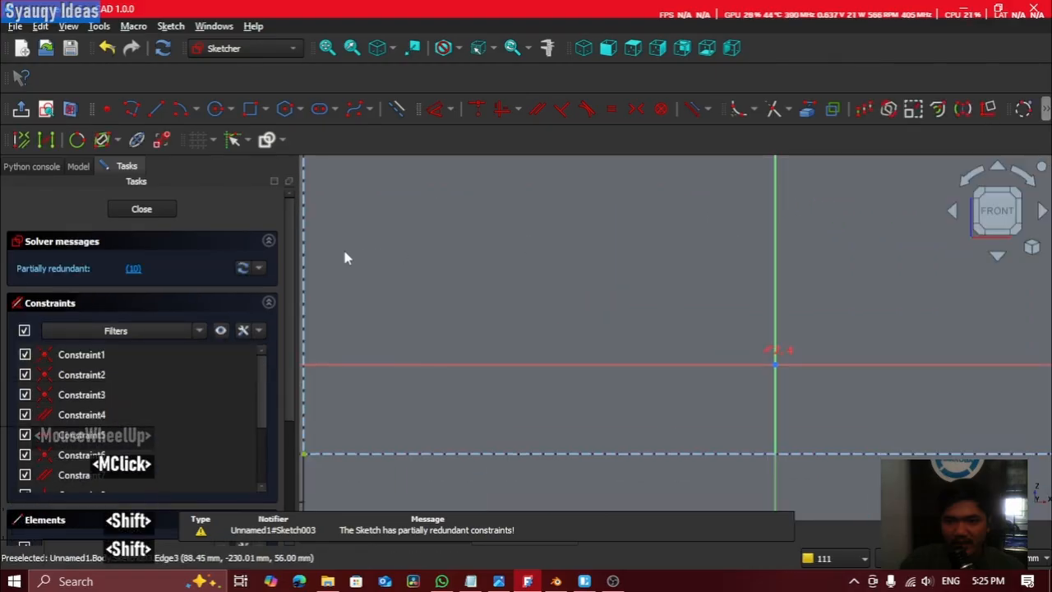
{"action": "left_click", "coordinate": [417, 452], "text": "shift"}
{"action": "scroll", "coordinate": [614, 353], "scroll_direction": "down", "scroll_amount": 3}
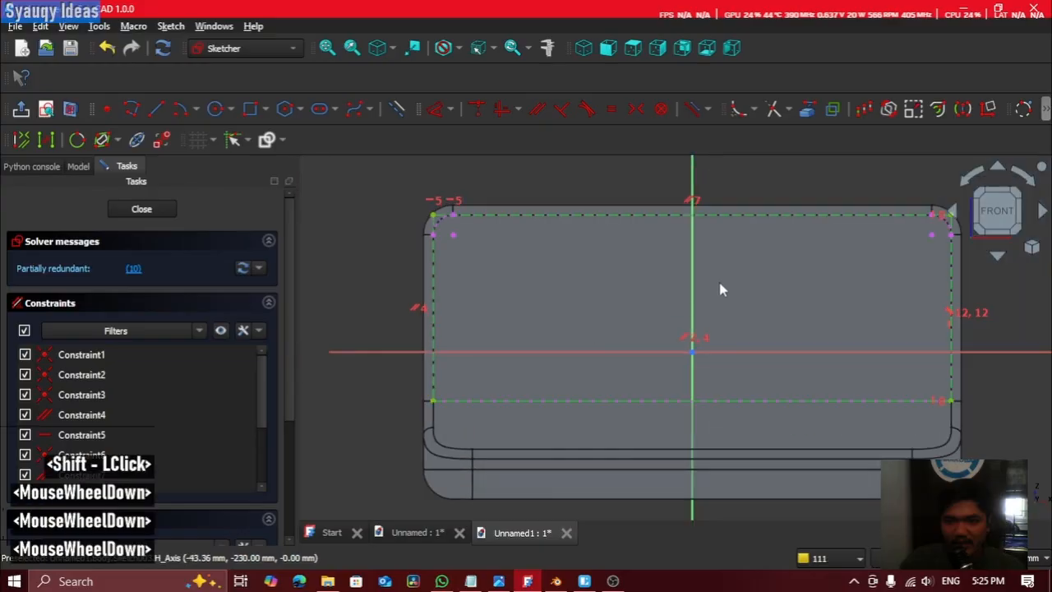
{"action": "middle_click", "coordinate": [937, 193]}
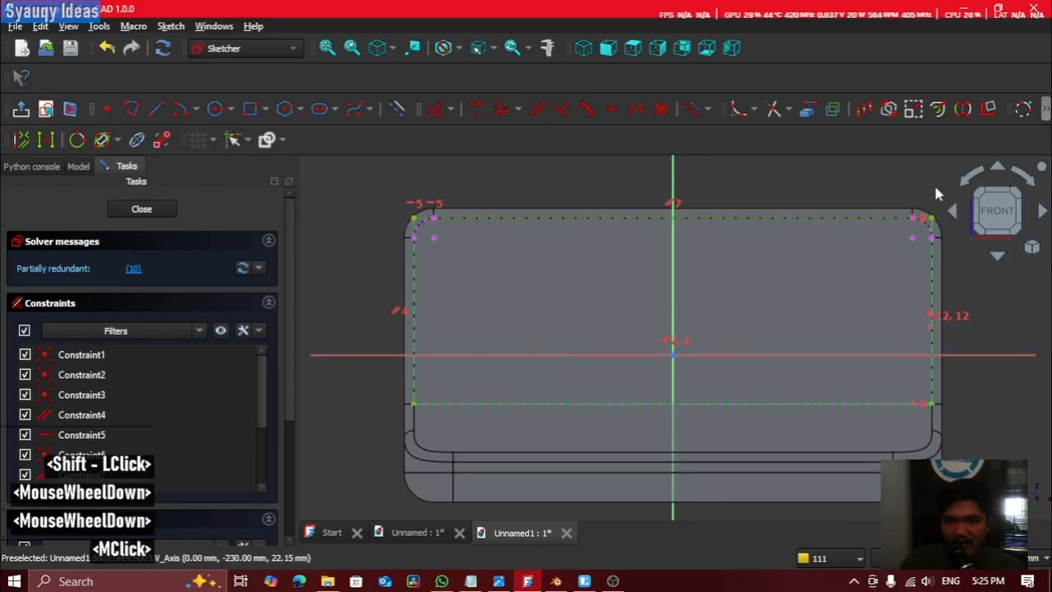
{"action": "left_click", "coordinate": [945, 114]}
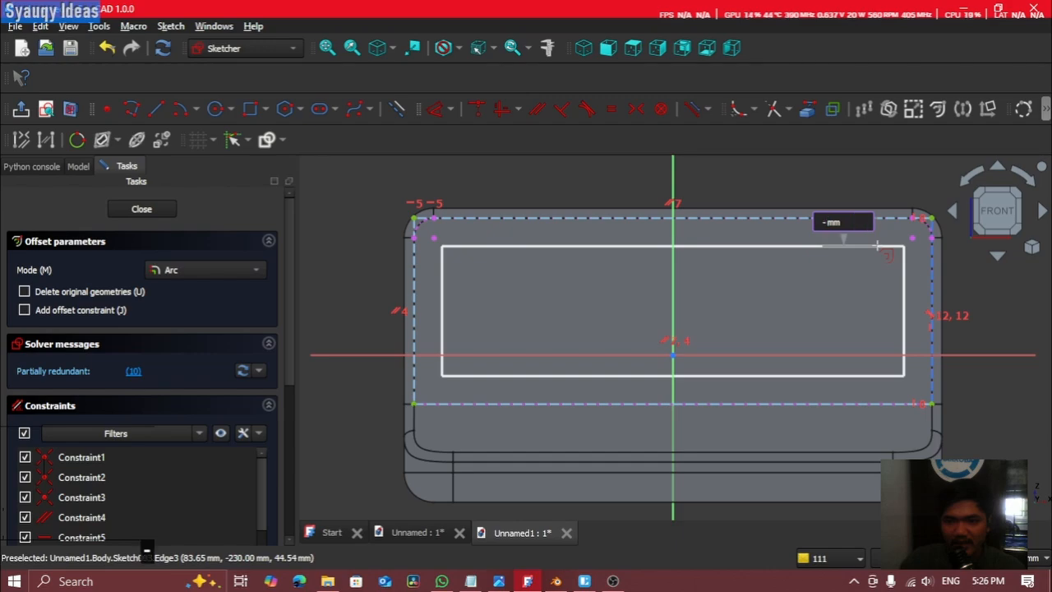
{"action": "scroll", "coordinate": [876, 241], "scroll_direction": "up", "scroll_amount": 6}
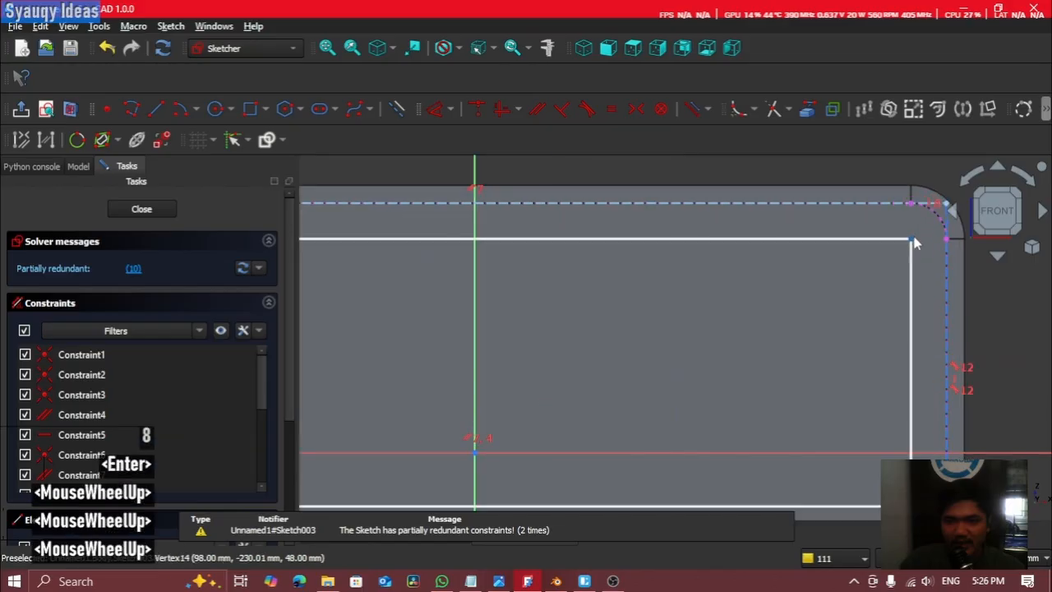
{"action": "scroll", "coordinate": [917, 238], "scroll_direction": "down", "scroll_amount": 5}
{"action": "scroll", "coordinate": [915, 232], "scroll_direction": "down", "scroll_amount": 5}
{"action": "middle_click", "coordinate": [665, 298]}
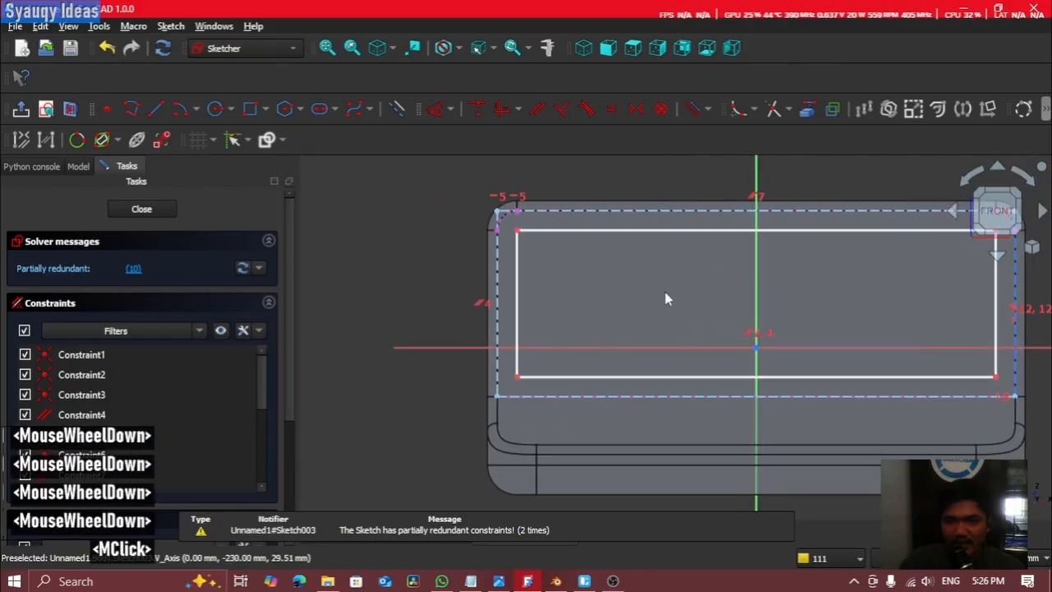
{"action": "middle_click_drag", "start_coordinate": [665, 298], "coordinate": [770, 300], "text": "shift"}
{"action": "left_click", "coordinate": [142, 209]}
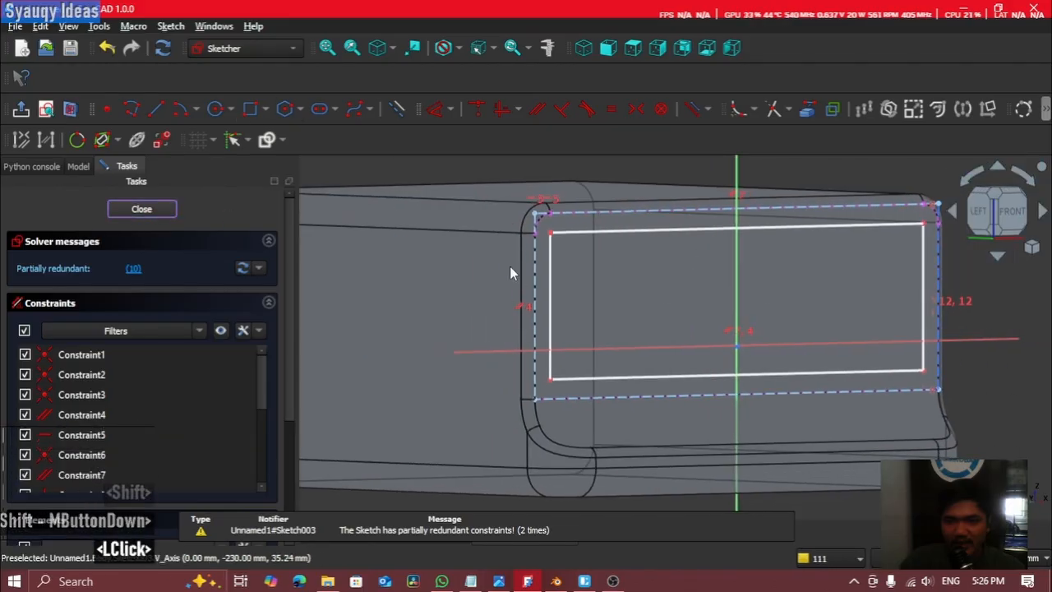
Step: Cut a pocket 10 mm deep into the body's front face from the offset rectangle sketch
{"action": "scroll", "coordinate": [682, 279], "scroll_direction": "up", "scroll_amount": 5}
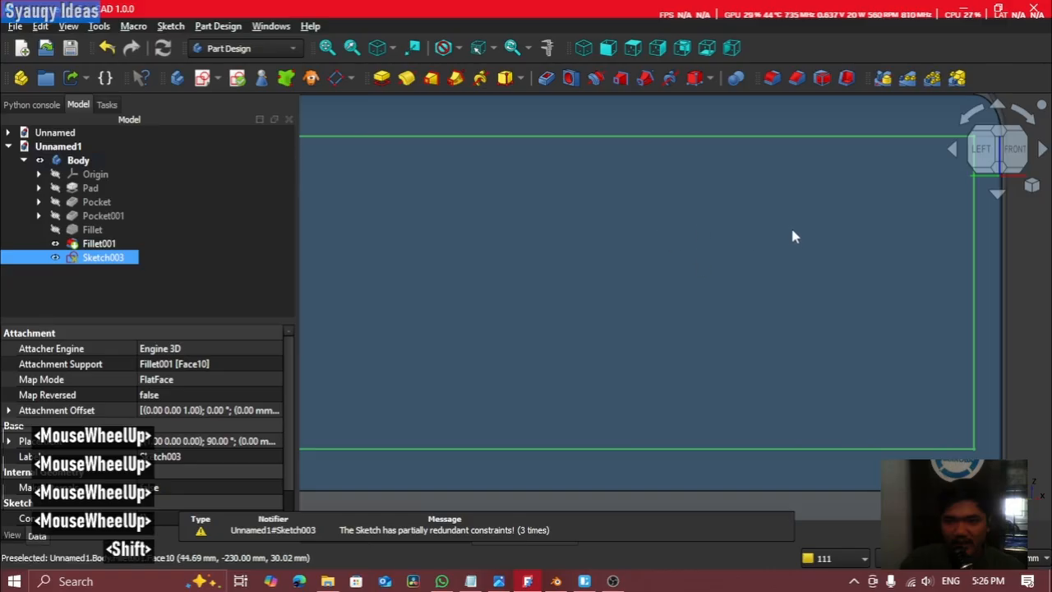
{"action": "middle_click", "coordinate": [847, 242]}
{"action": "mouse_move", "coordinate": [847, 242]}
{"action": "middle_mouse_down", "text": "shift"}
{"action": "mouse_move", "coordinate": [718, 243]}
{"action": "mouse_move", "coordinate": [672, 258]}
{"action": "mouse_move", "coordinate": [648, 282]}
{"action": "middle_mouse_up", "text": "shift"}
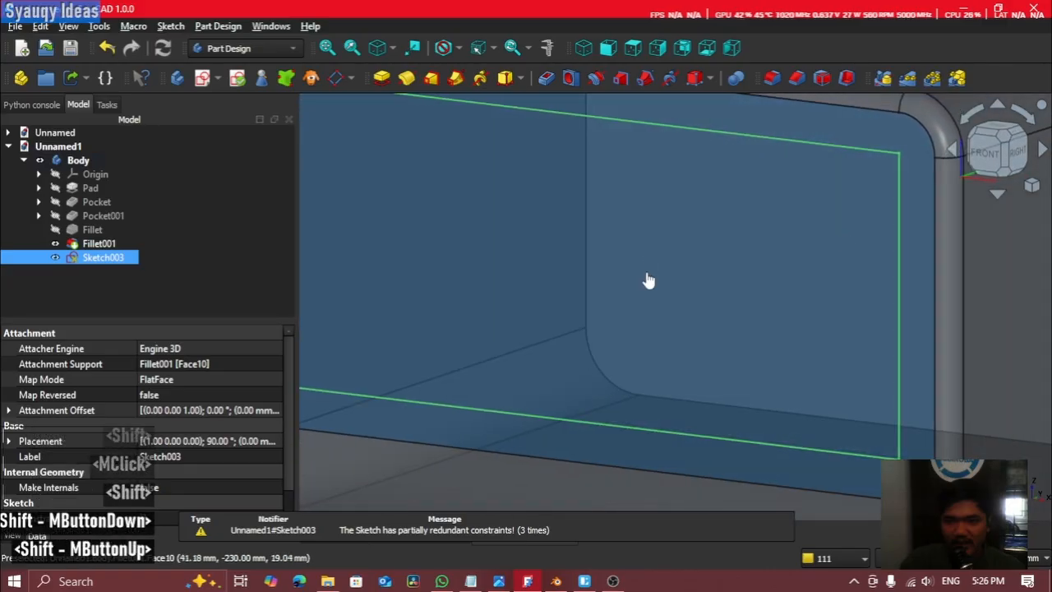
{"action": "scroll", "coordinate": [649, 288], "scroll_direction": "down", "scroll_amount": 2}
{"action": "scroll", "coordinate": [649, 288], "scroll_direction": "down", "scroll_amount": 2}
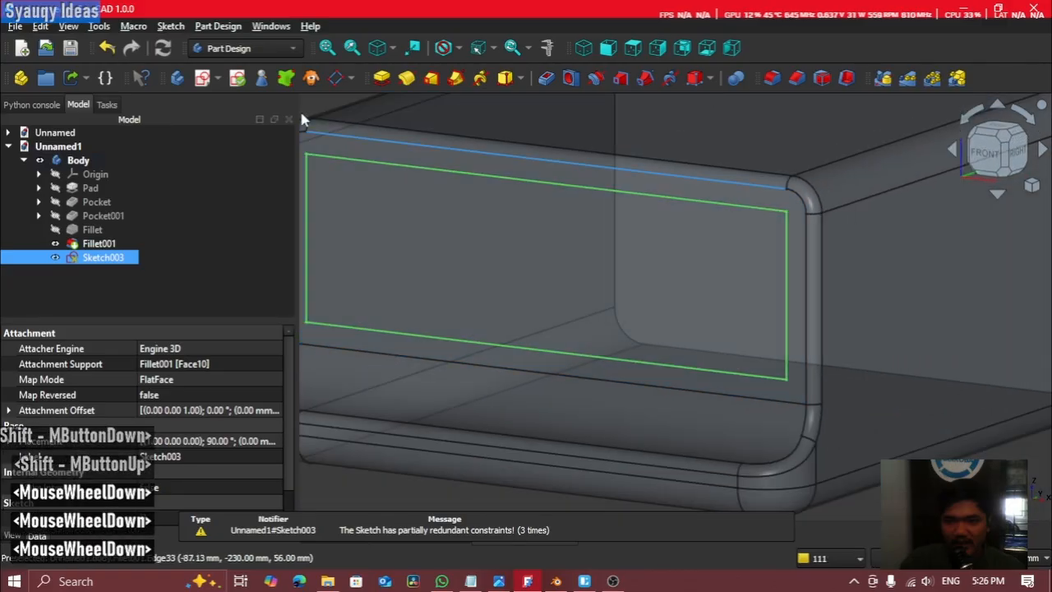
{"action": "left_click", "coordinate": [546, 77]}
{"action": "middle_click_drag", "start_coordinate": [681, 211], "coordinate": [895, 168], "text": "shift"}
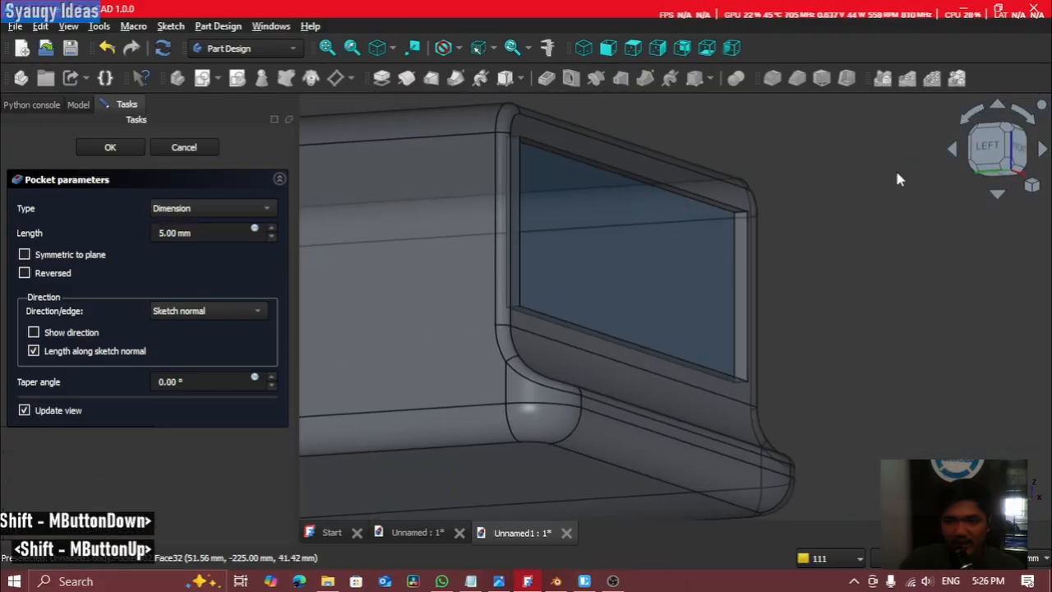
{"action": "left_click", "coordinate": [160, 233]}
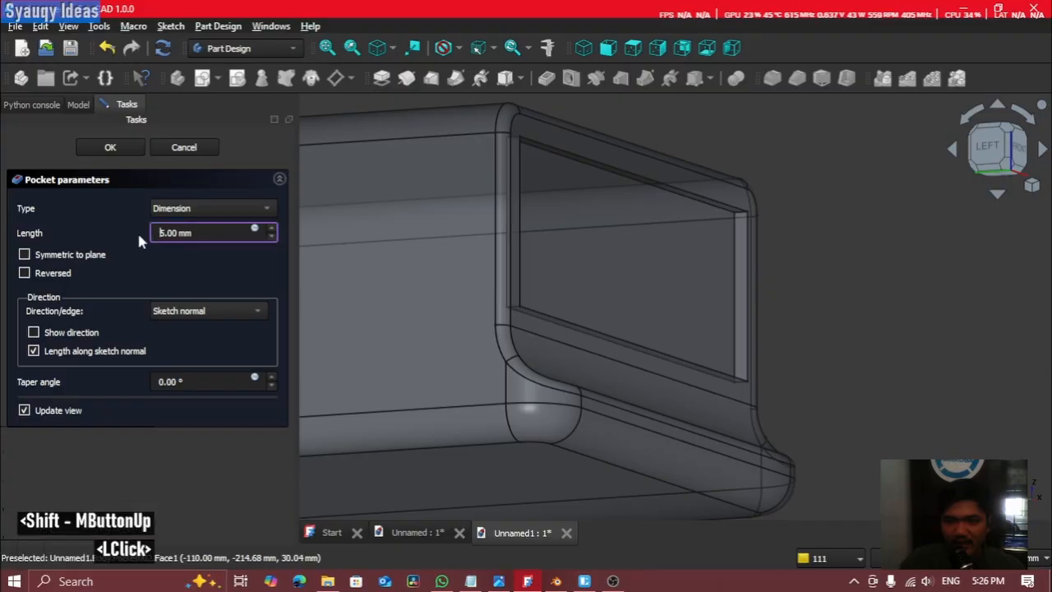
{"action": "key", "text": "Right"}
{"action": "key", "text": "BackSpace"}
{"action": "type", "text": "10"}
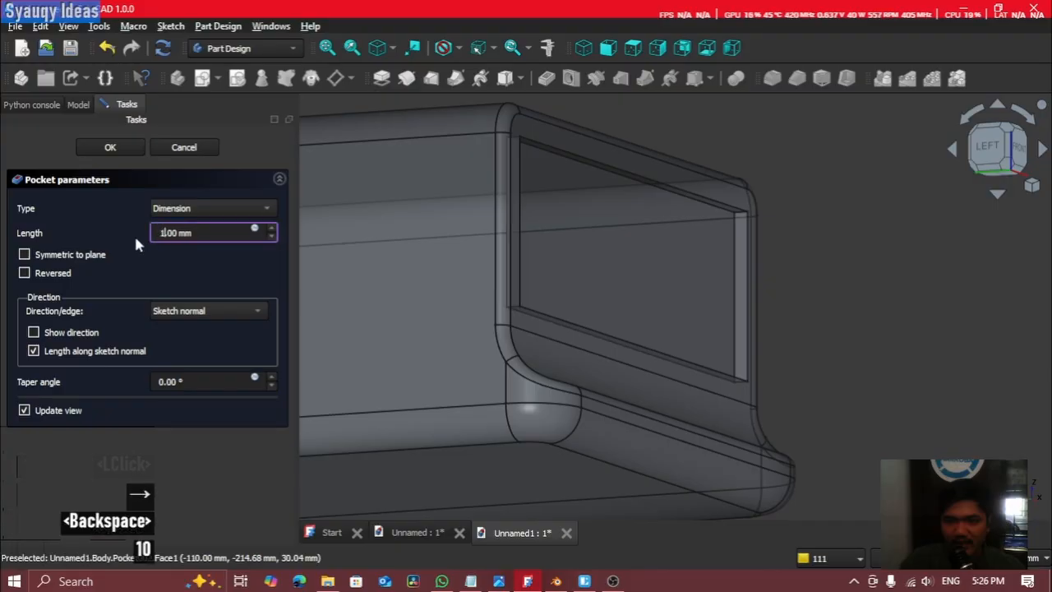
{"action": "left_click", "coordinate": [120, 224]}
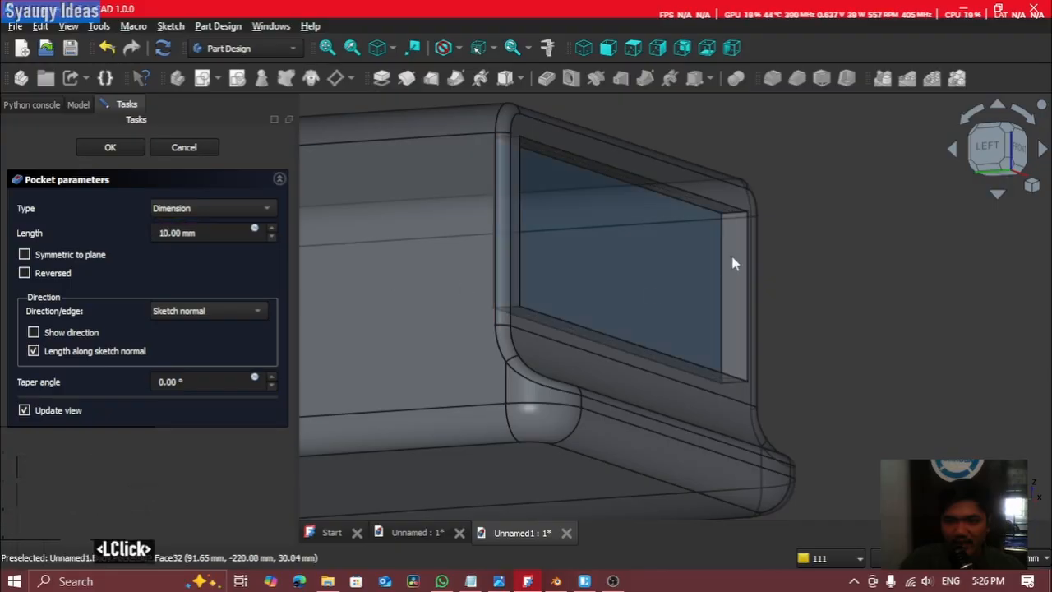
Step: Compare the recess with the front panel of the finished model in the other open document, and accept the pocket
{"action": "middle_click_drag", "start_coordinate": [735, 263], "coordinate": [674, 284], "text": "shift"}
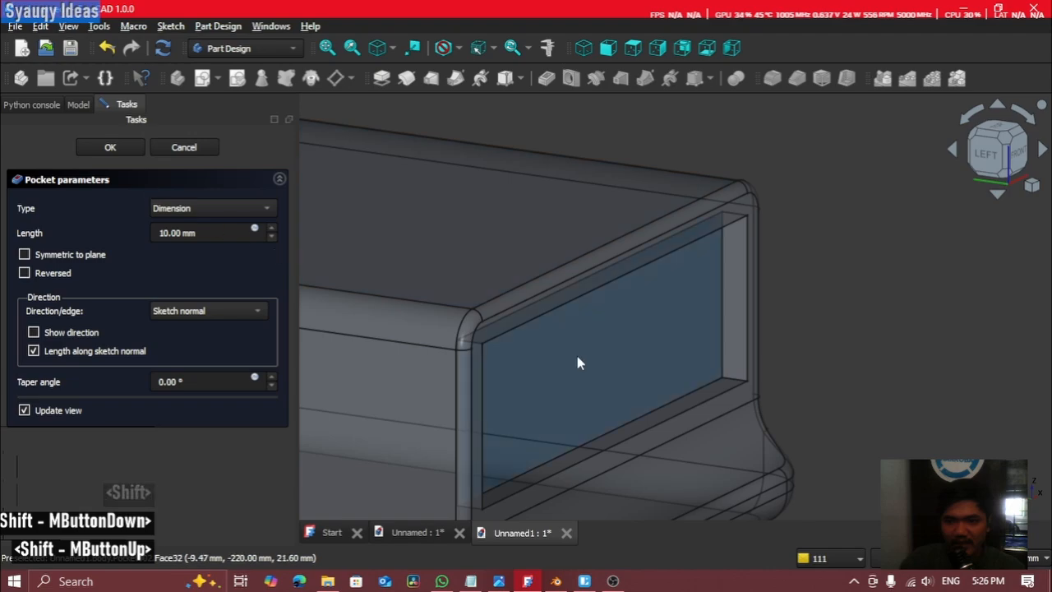
{"action": "middle_click_drag", "start_coordinate": [577, 363], "coordinate": [676, 288]}
{"action": "left_click", "coordinate": [412, 531]}
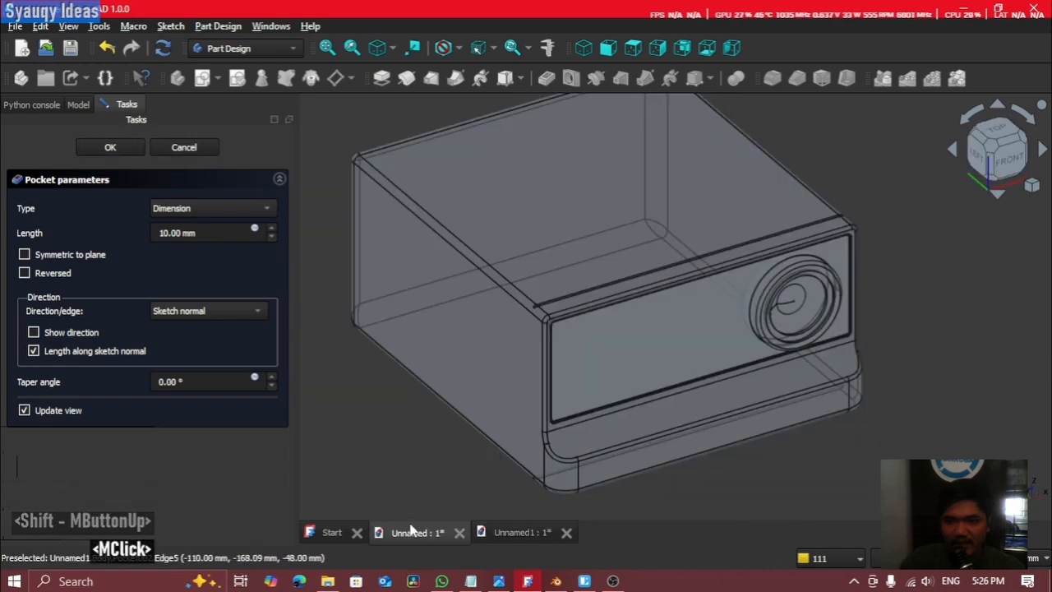
{"action": "mouse_move", "coordinate": [752, 351]}
{"action": "middle_mouse_down", "text": "shift"}
{"action": "mouse_move", "coordinate": [818, 303]}
{"action": "mouse_move", "coordinate": [754, 332]}
{"action": "middle_mouse_up", "text": "shift"}
{"action": "scroll", "coordinate": [754, 332], "scroll_direction": "up", "scroll_amount": 4}
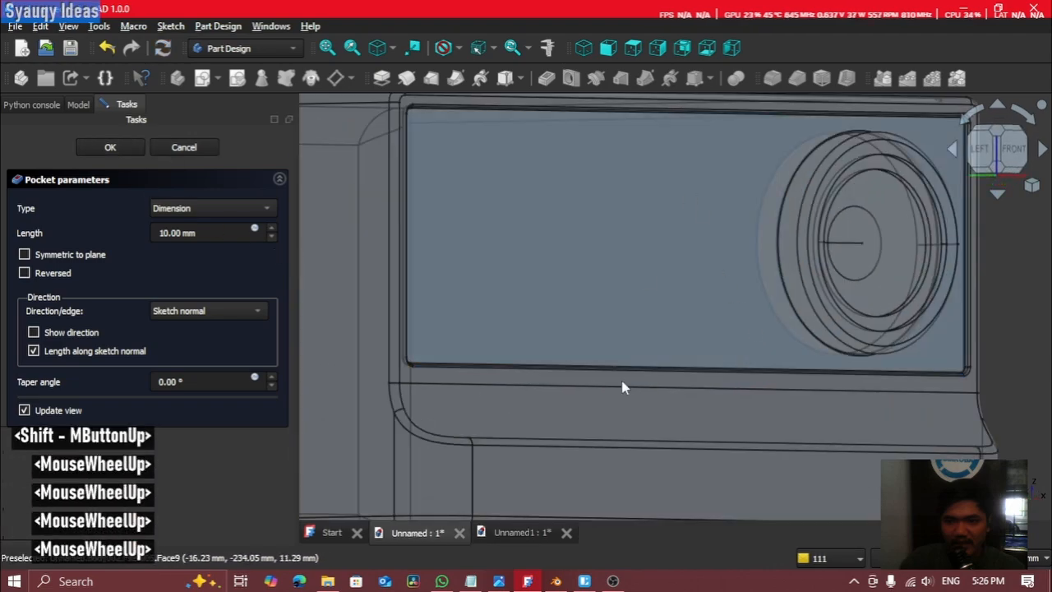
{"action": "left_click", "coordinate": [523, 532]}
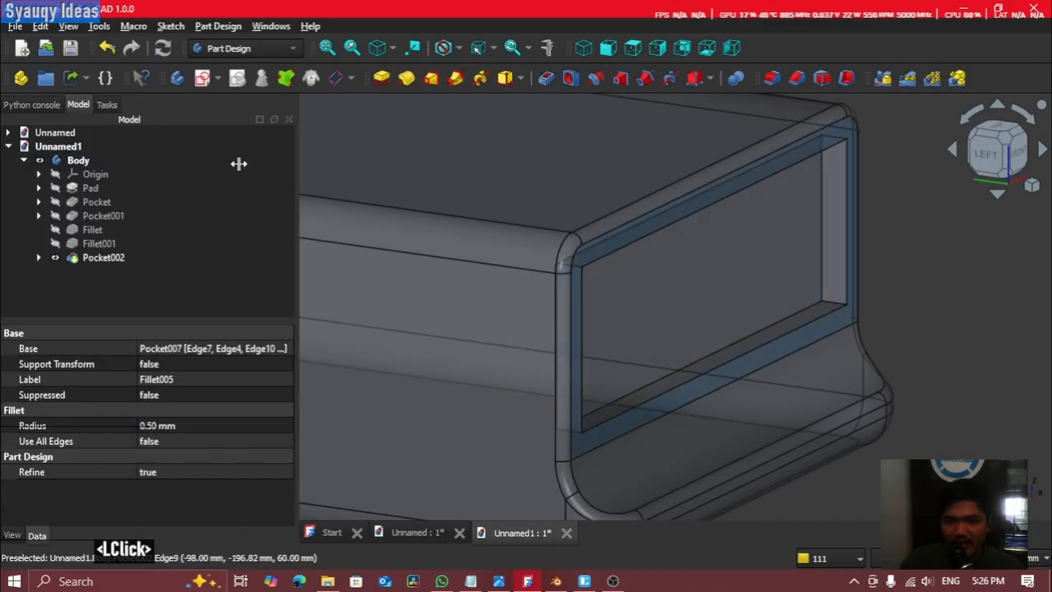
Step: Inspect the new front recess from several angles and finish with a straight front view of it
{"action": "middle_click_drag", "start_coordinate": [704, 282], "coordinate": [767, 270], "text": "shift"}
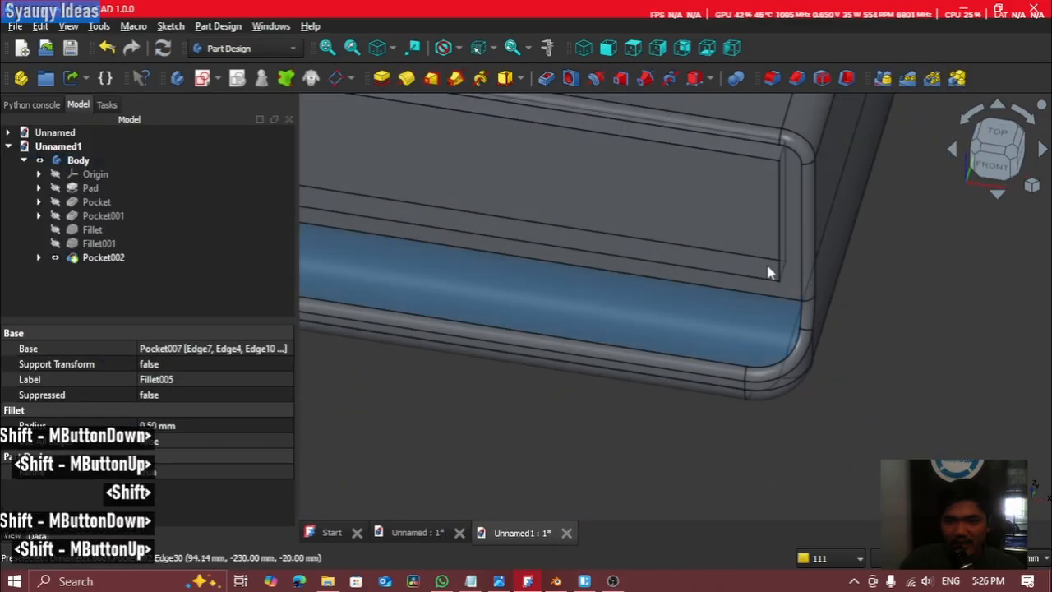
{"action": "middle_click", "coordinate": [761, 376]}
{"action": "middle_click_drag", "start_coordinate": [761, 375], "coordinate": [683, 332], "text": "shift"}
{"action": "left_click", "coordinate": [720, 372]}
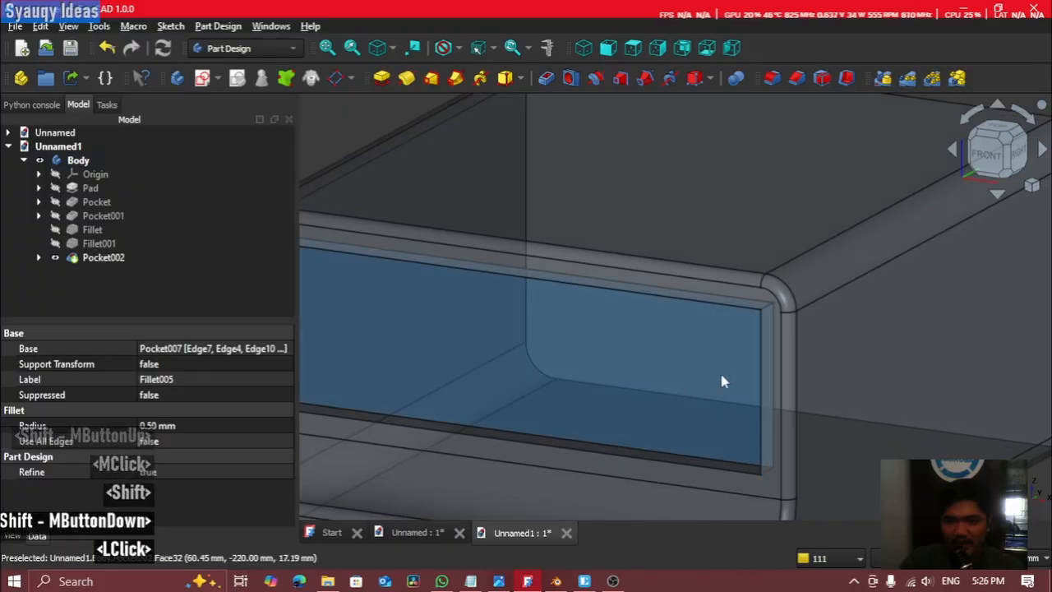
{"action": "left_click", "coordinate": [990, 155]}
{"action": "middle_click_drag", "start_coordinate": [772, 356], "coordinate": [818, 298]}
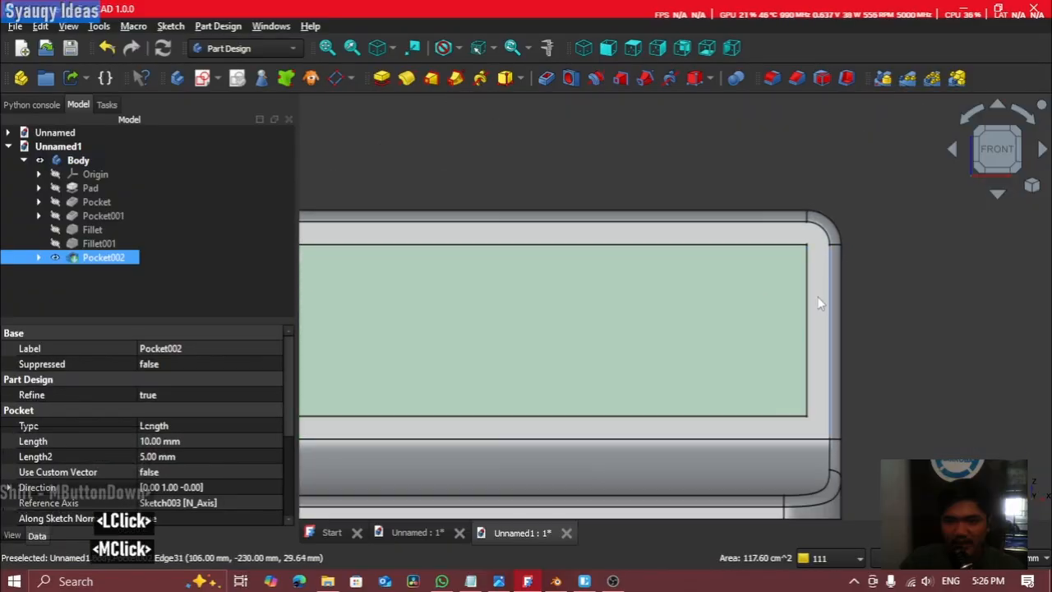
Step: Start a fillet on the depth edge at the recess's upper left corner
{"action": "middle_click", "coordinate": [714, 296]}
{"action": "middle_click_drag", "start_coordinate": [841, 228], "coordinate": [653, 239], "text": "shift"}
{"action": "scroll", "coordinate": [696, 201], "scroll_direction": "up", "scroll_amount": 4}
{"action": "middle_click_drag", "start_coordinate": [696, 198], "coordinate": [508, 313]}
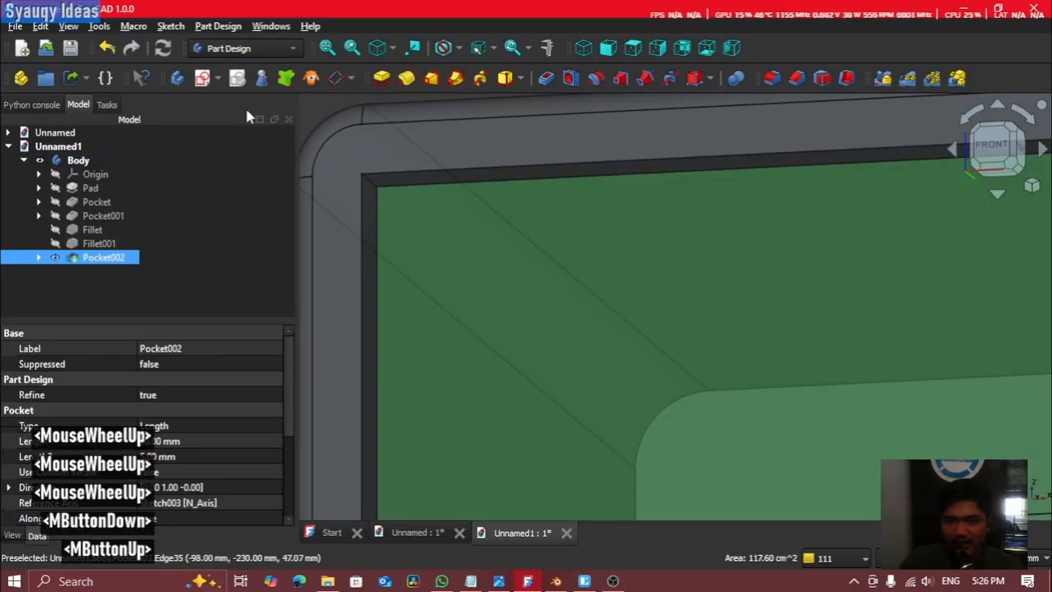
{"action": "scroll", "coordinate": [410, 142], "scroll_direction": "down", "scroll_amount": 1}
{"action": "left_click", "coordinate": [332, 118]}
{"action": "scroll", "coordinate": [333, 117], "scroll_direction": "up", "scroll_amount": 3}
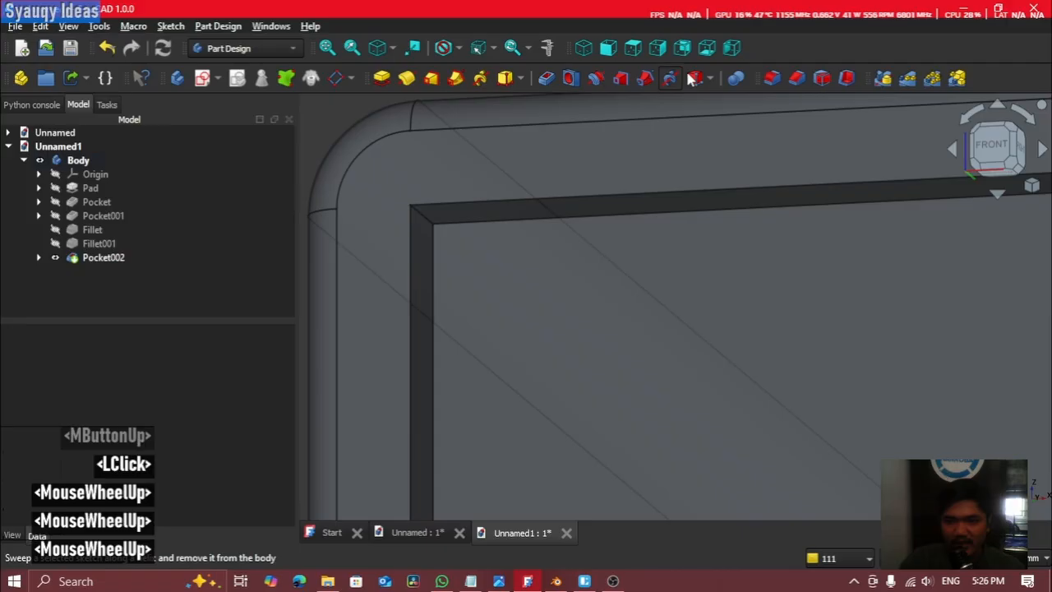
{"action": "left_click", "coordinate": [773, 78]}
{"action": "left_click", "coordinate": [400, 224]}
{"action": "scroll", "coordinate": [523, 268], "scroll_direction": "down", "scroll_amount": 5}
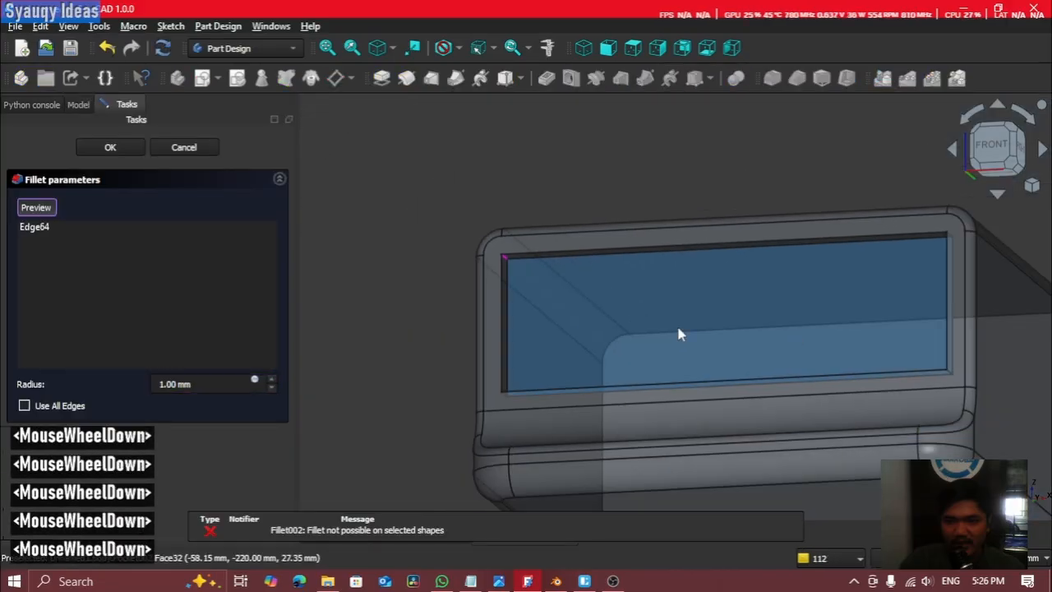
Step: Add the recess's upper right and lower right corner edges to the fillet selection
{"action": "middle_click", "coordinate": [756, 282]}
{"action": "middle_click_drag", "start_coordinate": [756, 282], "coordinate": [940, 301], "text": "shift"}
{"action": "middle_click", "coordinate": [740, 379]}
{"action": "scroll", "coordinate": [739, 379], "scroll_direction": "up", "scroll_amount": 4}
{"action": "scroll", "coordinate": [738, 378], "scroll_direction": "up", "scroll_amount": 1}
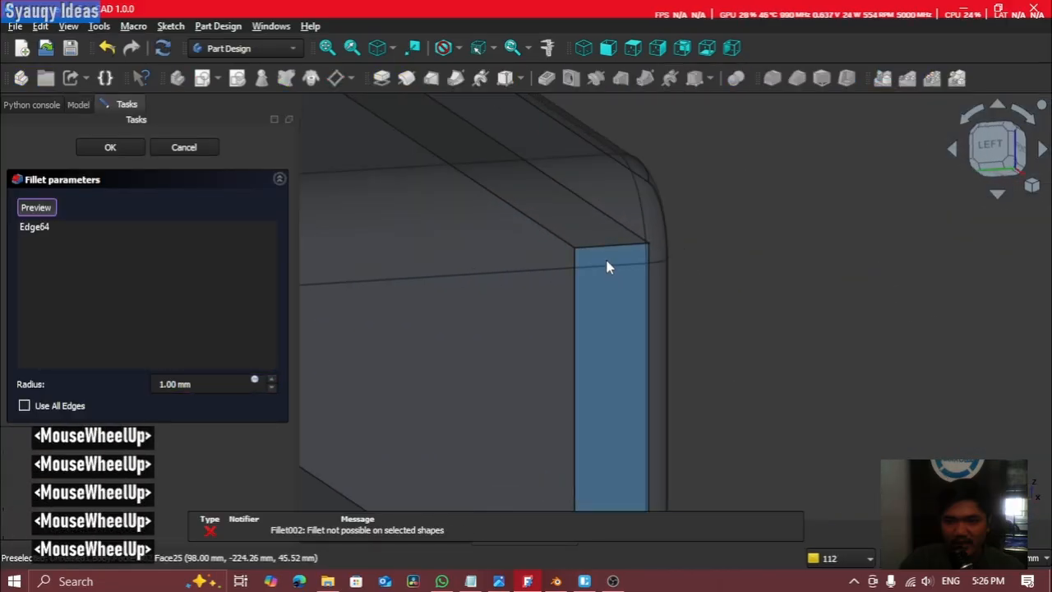
{"action": "left_click", "coordinate": [612, 248]}
{"action": "middle_click_drag", "start_coordinate": [613, 249], "coordinate": [609, 191], "text": "shift"}
{"action": "left_click", "coordinate": [612, 257]}
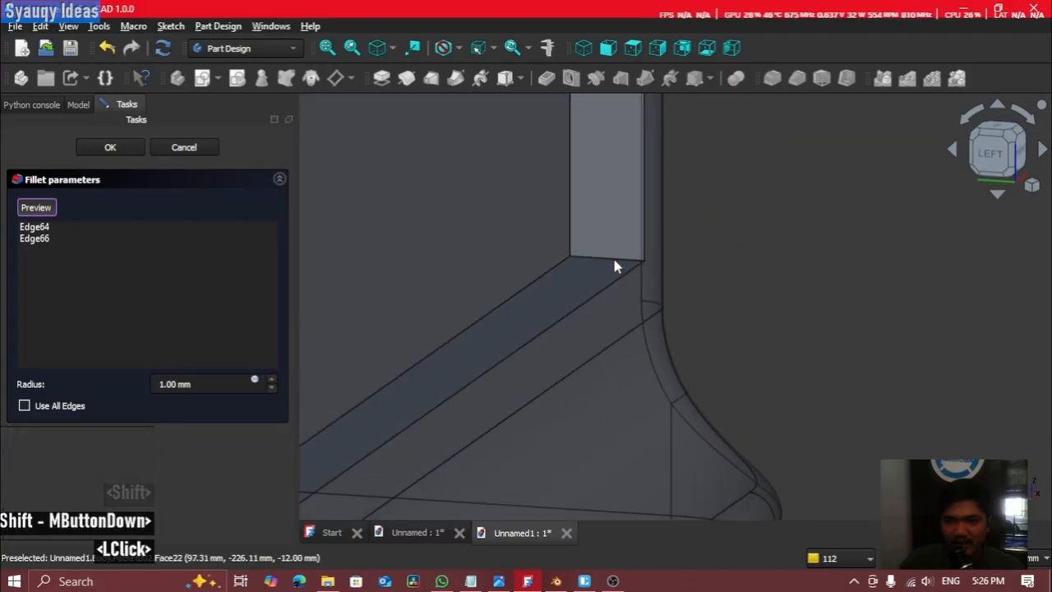
{"action": "left_click", "coordinate": [599, 277]}
{"action": "left_click", "coordinate": [617, 256]}
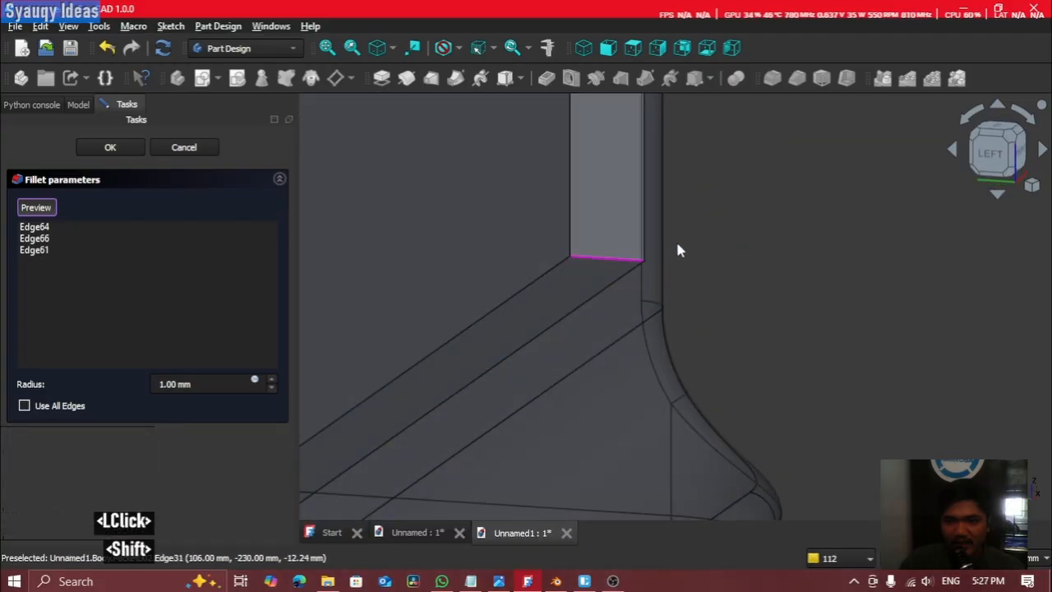
Step: Add the recess's lower left corner edge and apply the fillet to all four corners with an 8 mm radius
{"action": "middle_click_drag", "start_coordinate": [677, 249], "coordinate": [413, 277], "text": "shift"}
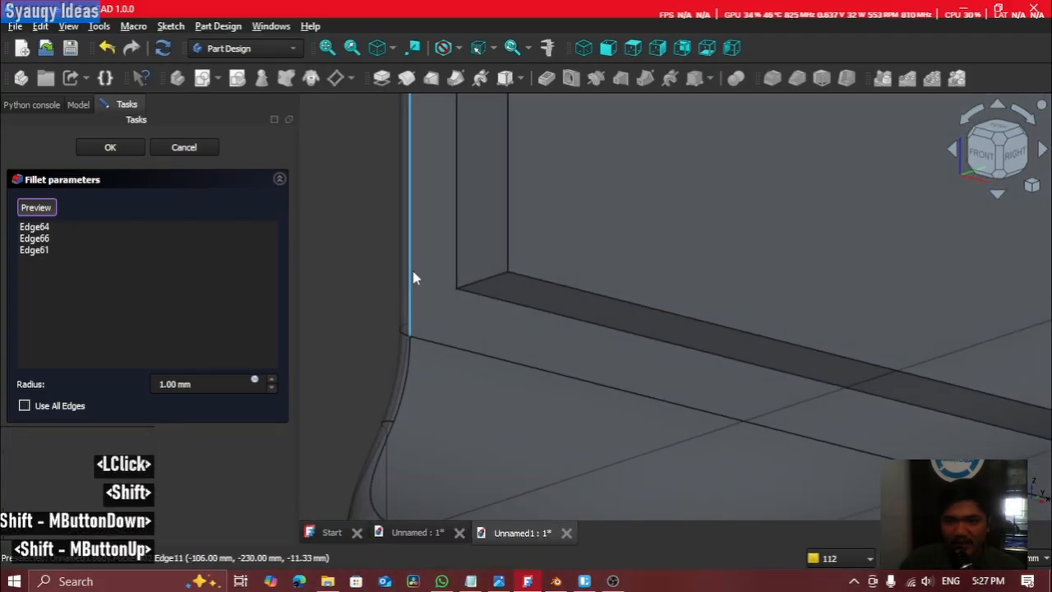
{"action": "left_click", "coordinate": [480, 280]}
{"action": "left_click", "coordinate": [271, 380]}
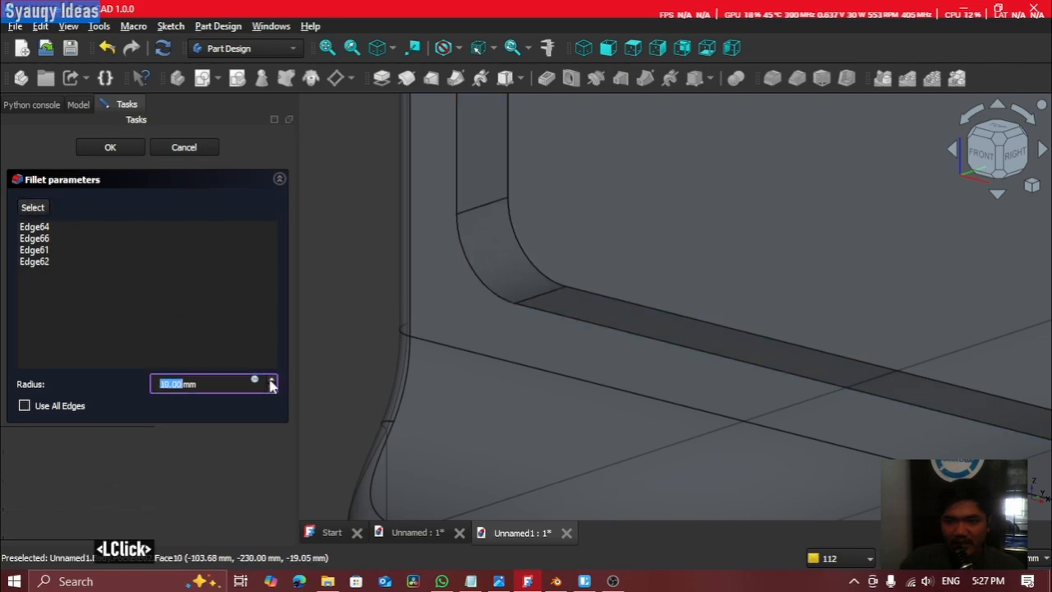
{"action": "left_click", "coordinate": [982, 154]}
{"action": "scroll", "coordinate": [659, 267], "scroll_direction": "down", "scroll_amount": 6}
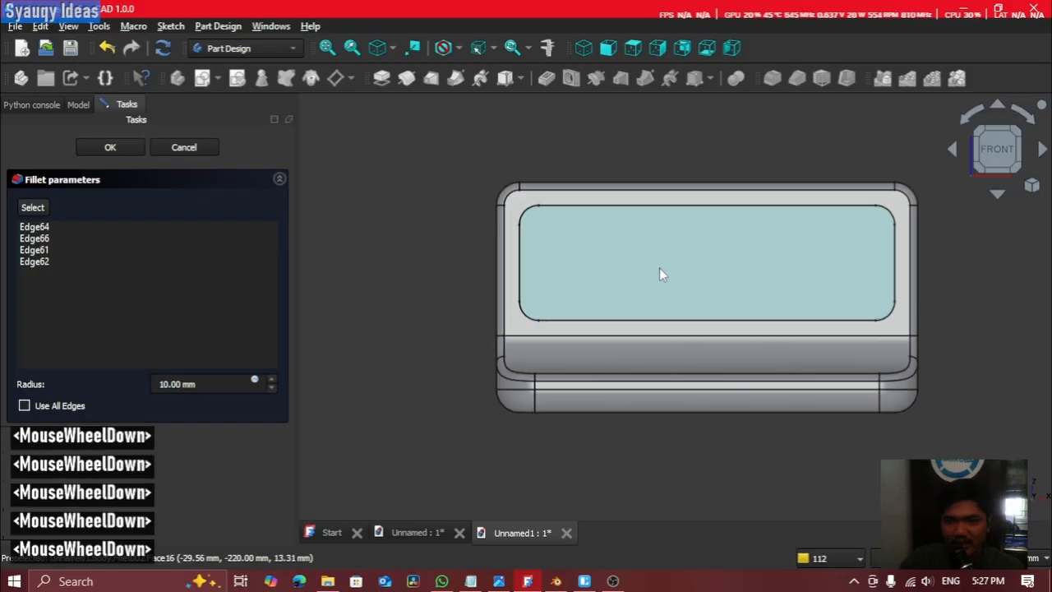
{"action": "scroll", "coordinate": [735, 269], "scroll_direction": "up", "scroll_amount": 1}
{"action": "left_click", "coordinate": [271, 387]}
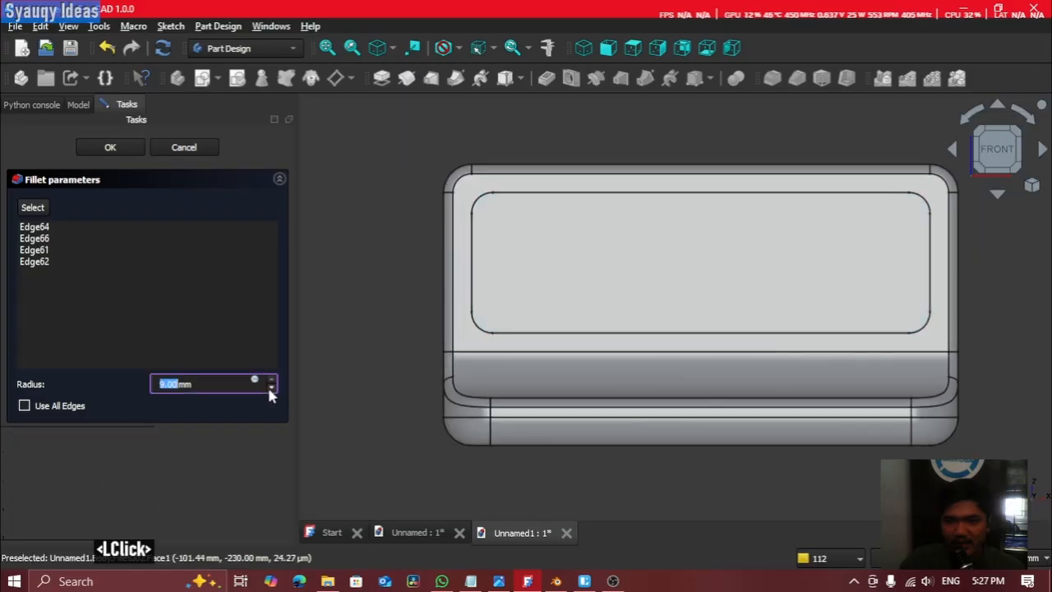
{"action": "left_click", "coordinate": [272, 387]}
{"action": "key", "text": "Return"}
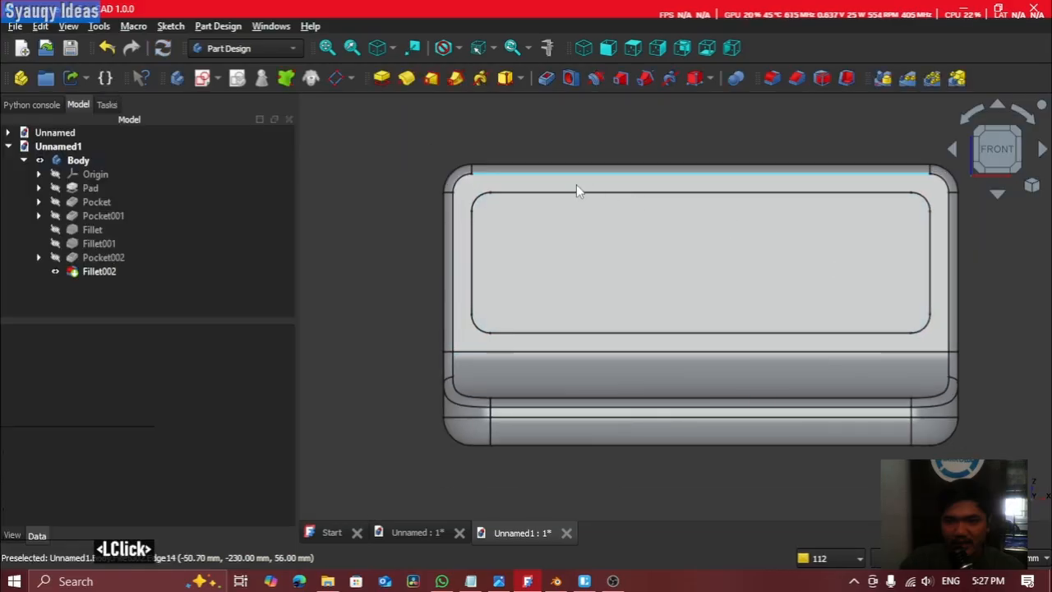
Step: Start a fillet on the recess's front rim and select its upper, left and lower edges with both left corner arcs
{"action": "scroll", "coordinate": [460, 181], "scroll_direction": "up", "scroll_amount": 2}
{"action": "left_click", "coordinate": [770, 83]}
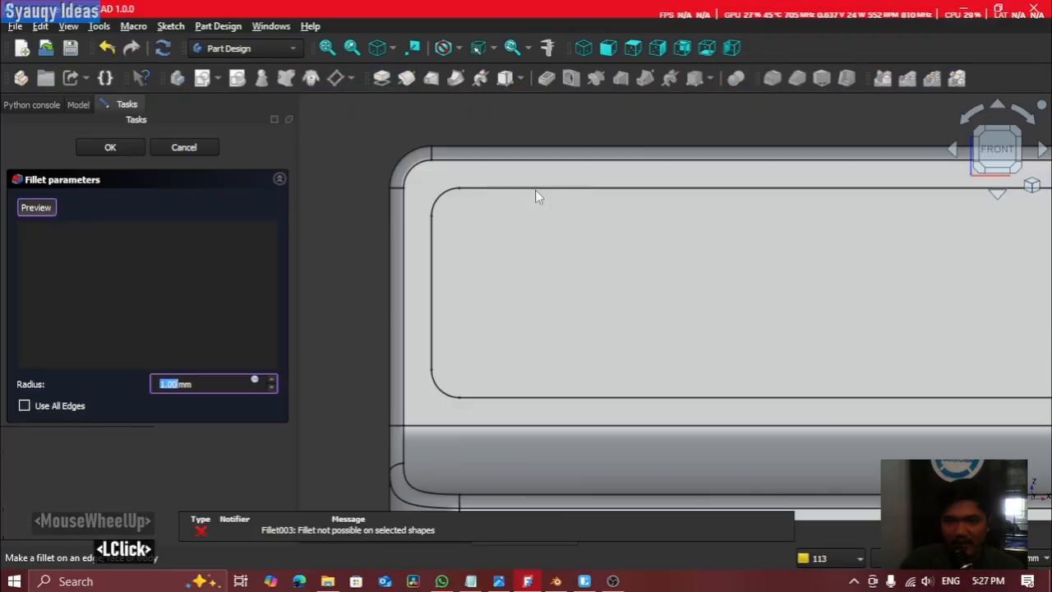
{"action": "left_click", "coordinate": [535, 190]}
{"action": "left_click", "coordinate": [439, 198]}
{"action": "left_click", "coordinate": [434, 245]}
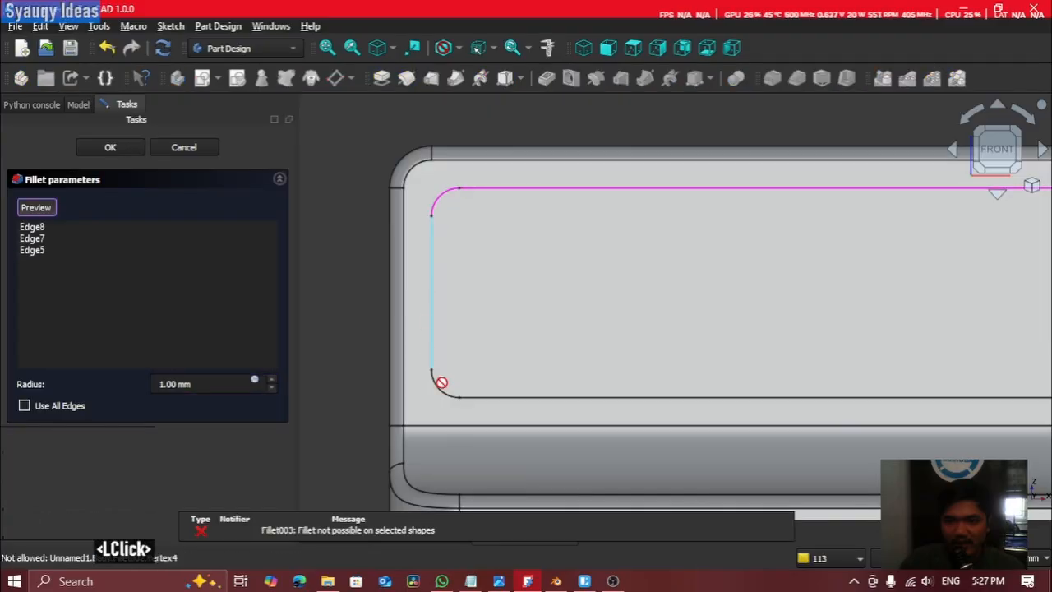
{"action": "left_click", "coordinate": [449, 394]}
{"action": "middle_click", "coordinate": [816, 365]}
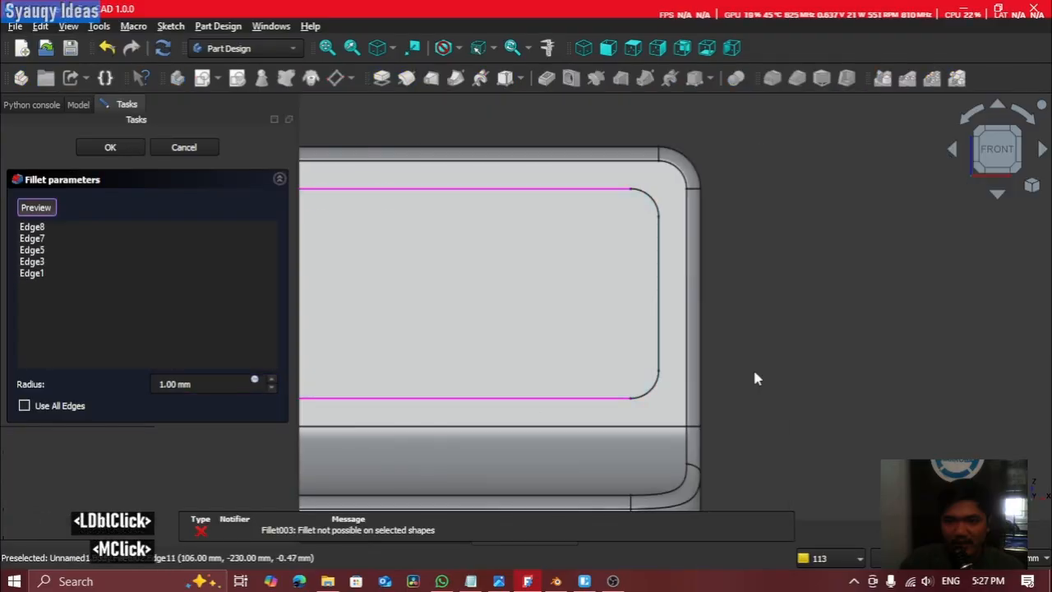
Step: Add the recess's right rim edge and both right corner arcs, and apply the fillet with a 2 mm radius
{"action": "left_click", "coordinate": [654, 392]}
{"action": "left_click", "coordinate": [661, 347]}
{"action": "left_click", "coordinate": [656, 216]}
{"action": "scroll", "coordinate": [658, 184], "scroll_direction": "up", "scroll_amount": 3}
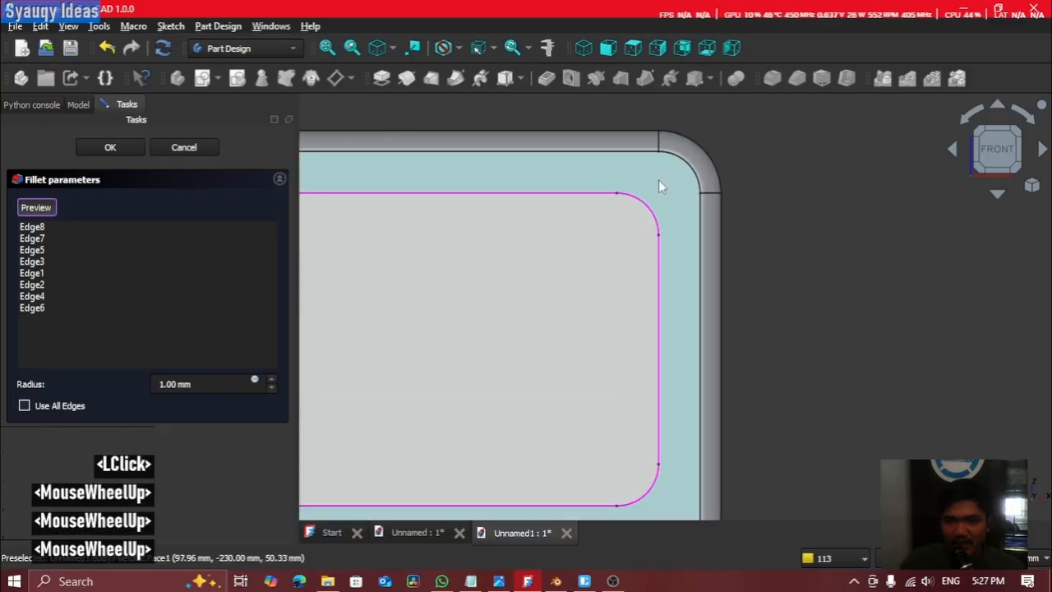
{"action": "middle_click_drag", "start_coordinate": [659, 184], "coordinate": [707, 200], "text": "shift"}
{"action": "scroll", "coordinate": [616, 265], "scroll_direction": "up", "scroll_amount": 5}
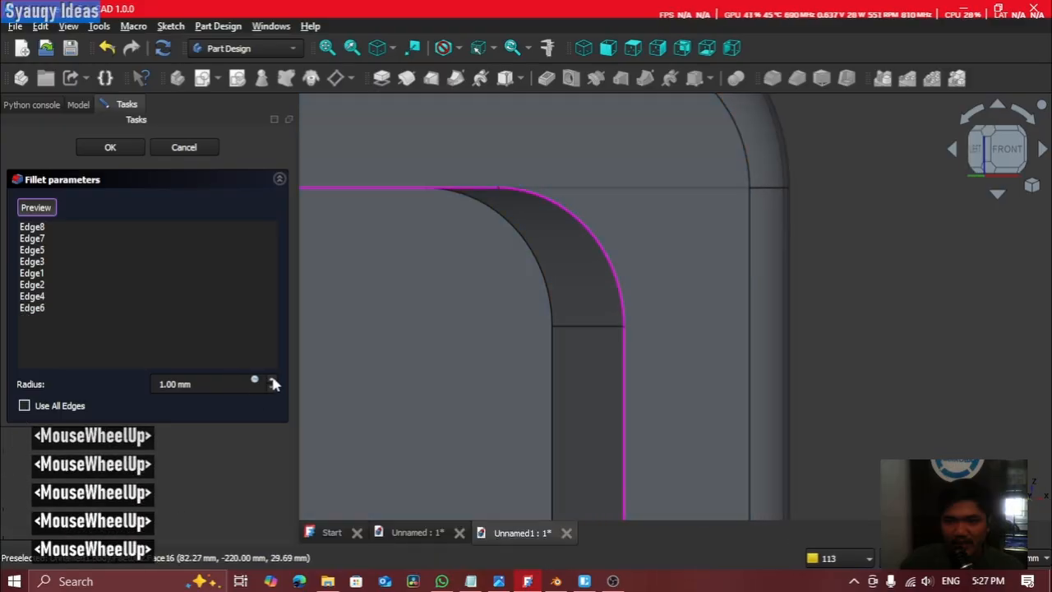
{"action": "left_click", "coordinate": [273, 382]}
{"action": "left_click", "coordinate": [135, 151]}
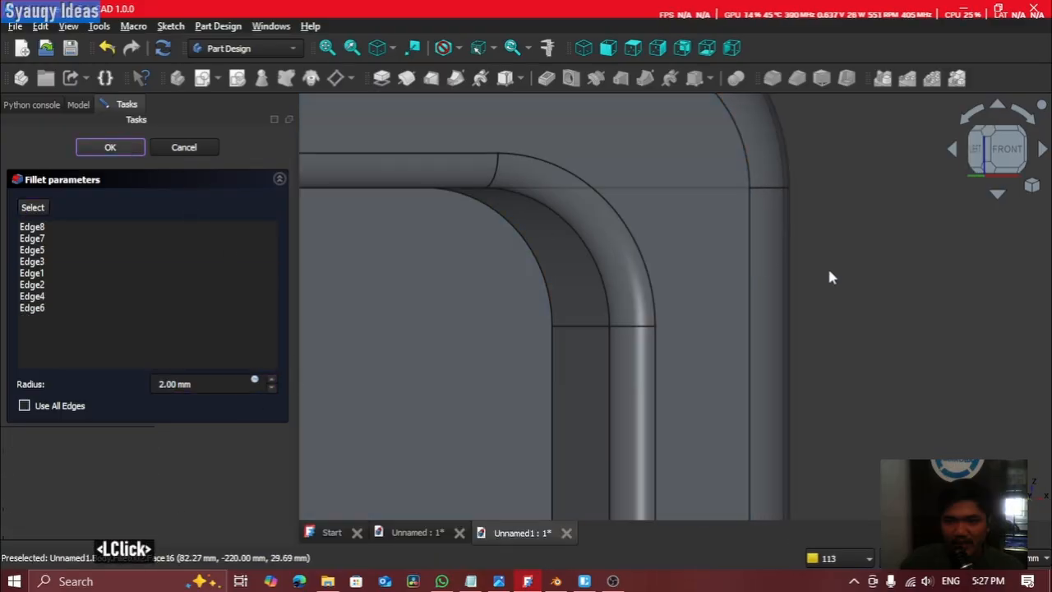
Step: Select the recess's floor face and look at the lens rings in the reference document before returning to the housing
{"action": "scroll", "coordinate": [827, 266], "scroll_direction": "down", "scroll_amount": 4}
{"action": "left_click", "coordinate": [710, 345]}
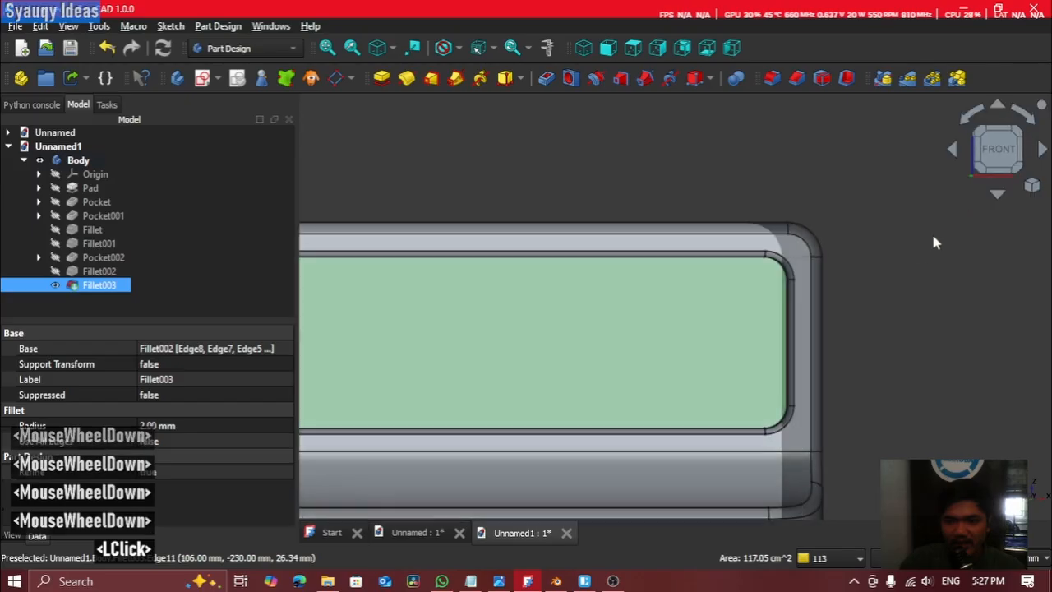
{"action": "middle_click_drag", "start_coordinate": [858, 315], "coordinate": [895, 230]}
{"action": "middle_click_drag", "start_coordinate": [553, 107], "coordinate": [550, 132]}
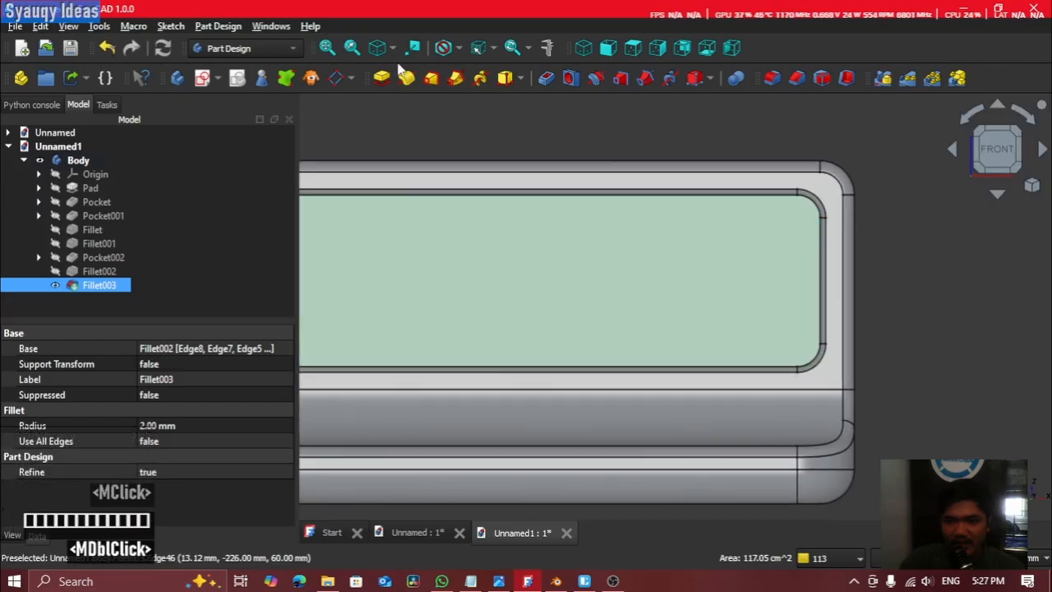
{"action": "scroll", "coordinate": [655, 238], "scroll_direction": "down", "scroll_amount": 2}
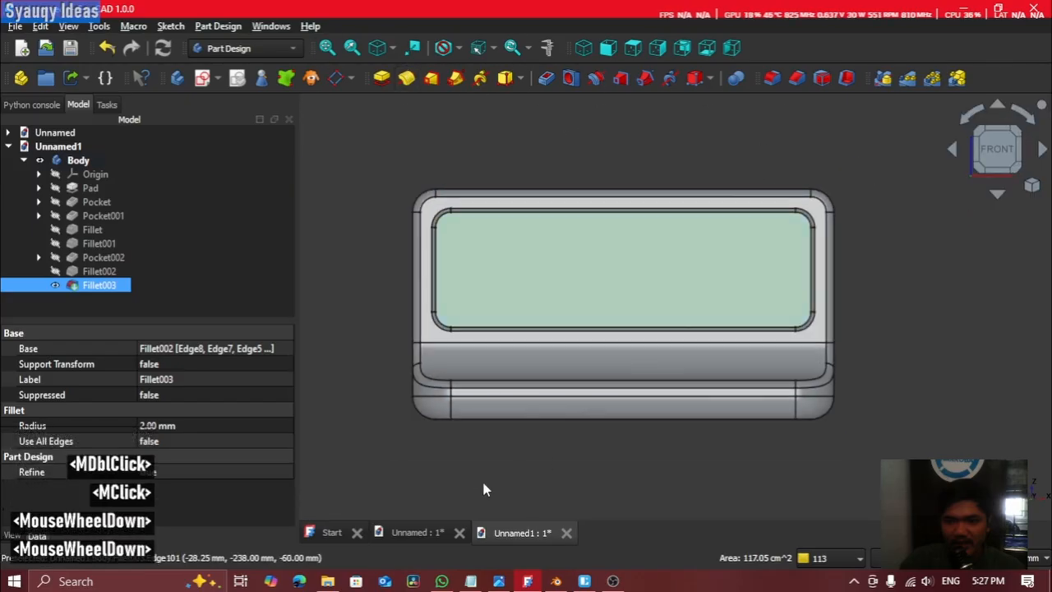
{"action": "left_click", "coordinate": [423, 532]}
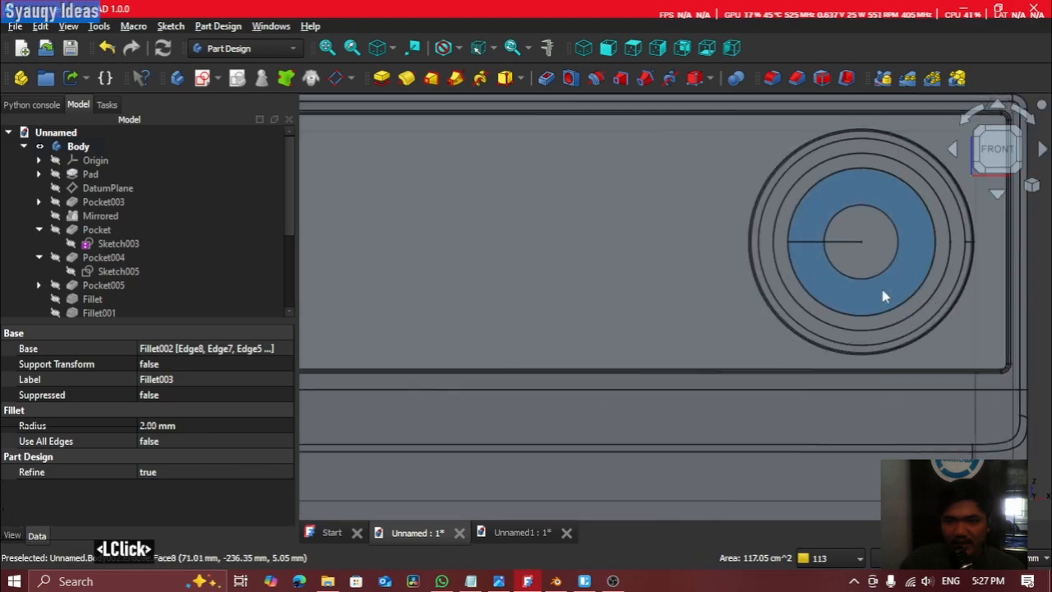
{"action": "middle_click", "coordinate": [886, 296]}
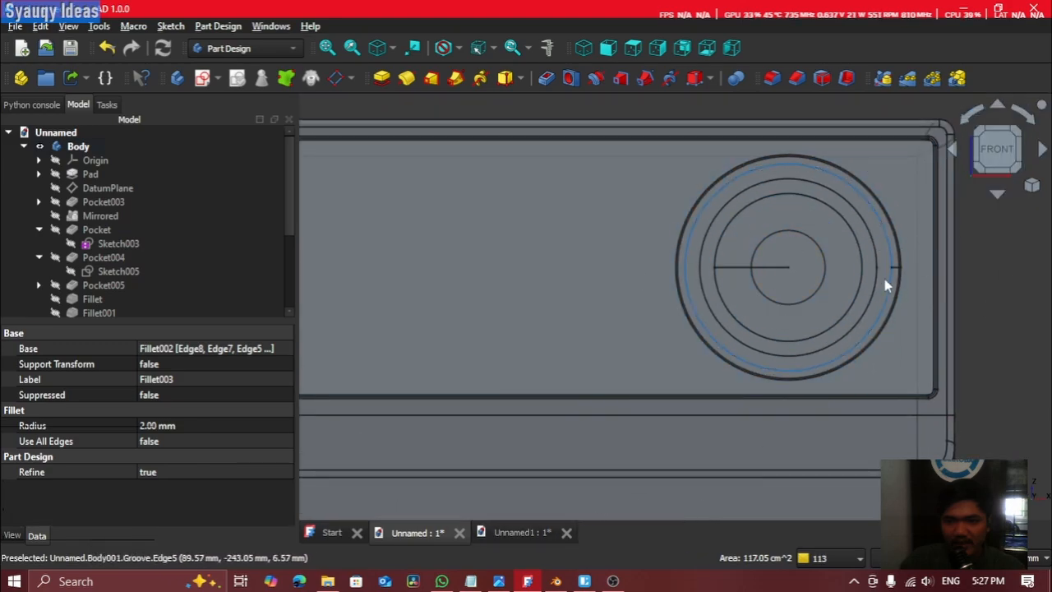
{"action": "left_click", "coordinate": [514, 531]}
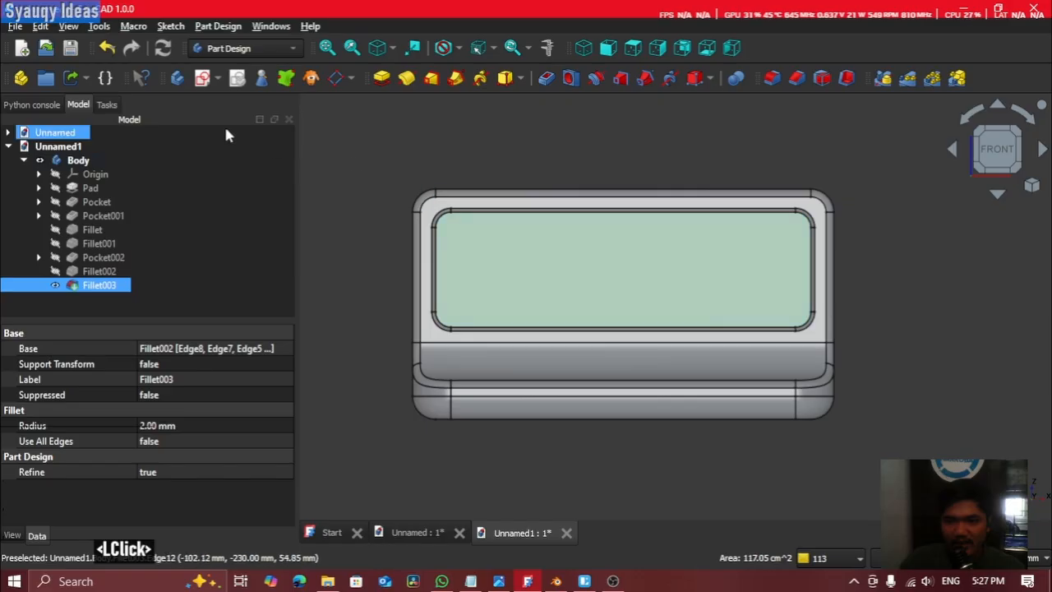
Step: Sketch on the recess floor and draw a 70 mm horizontal construction line from the origin along the horizontal axis
{"action": "scroll", "coordinate": [712, 333], "scroll_direction": "up", "scroll_amount": 3}
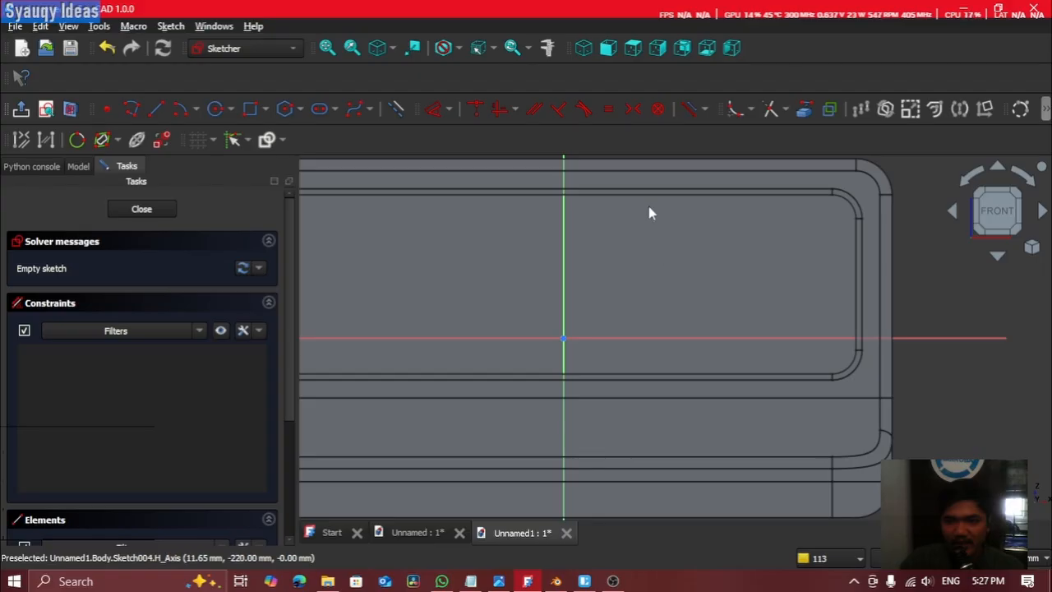
{"action": "left_click", "coordinate": [159, 110]}
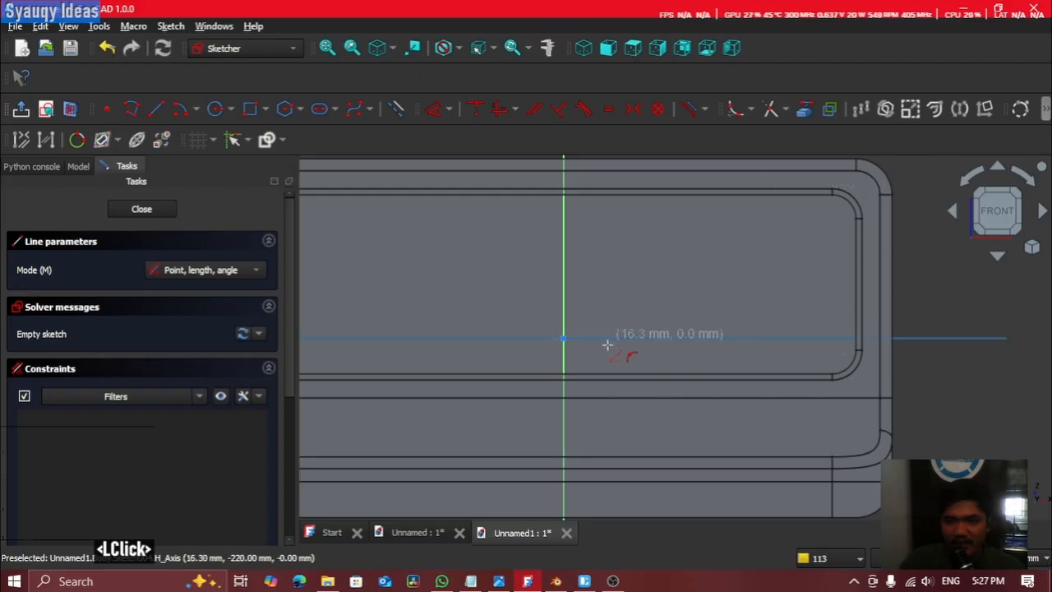
{"action": "left_click", "coordinate": [564, 338]}
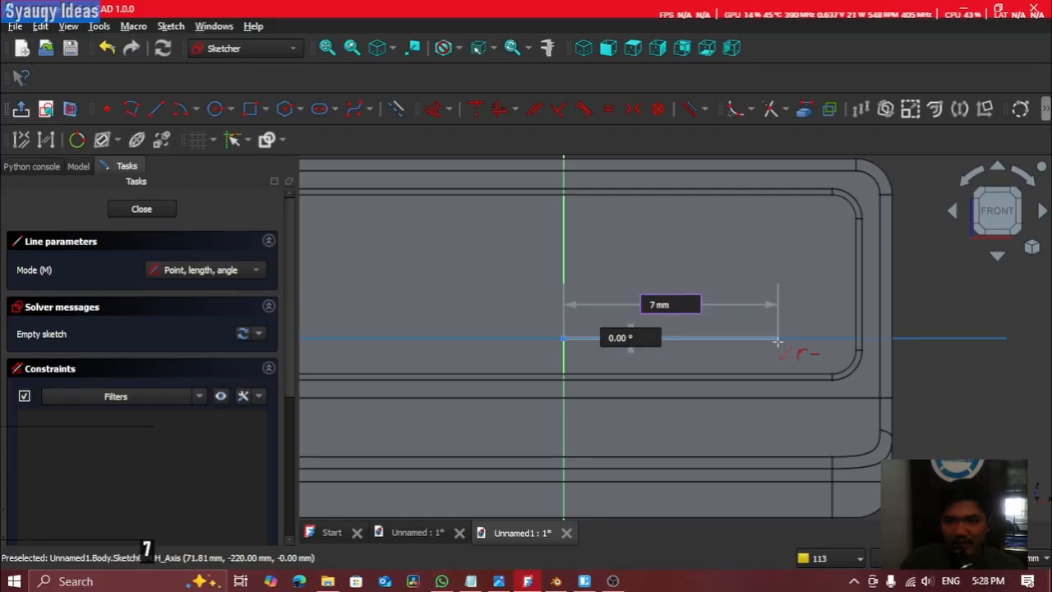
{"action": "key", "text": "Return"}
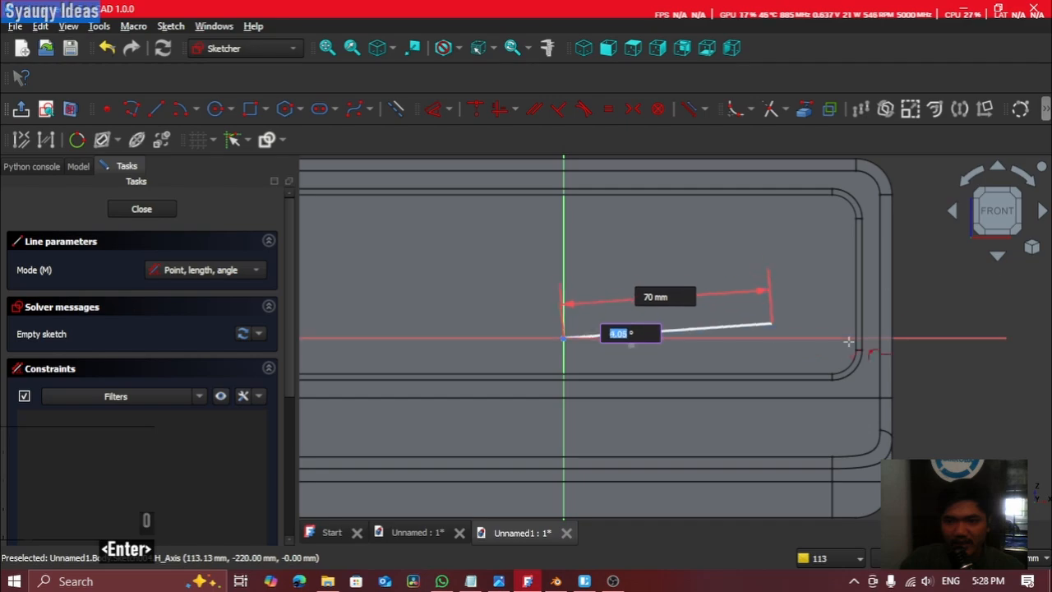
{"action": "left_click", "coordinate": [798, 348]}
{"action": "scroll", "coordinate": [827, 294], "scroll_direction": "up", "scroll_amount": 1}
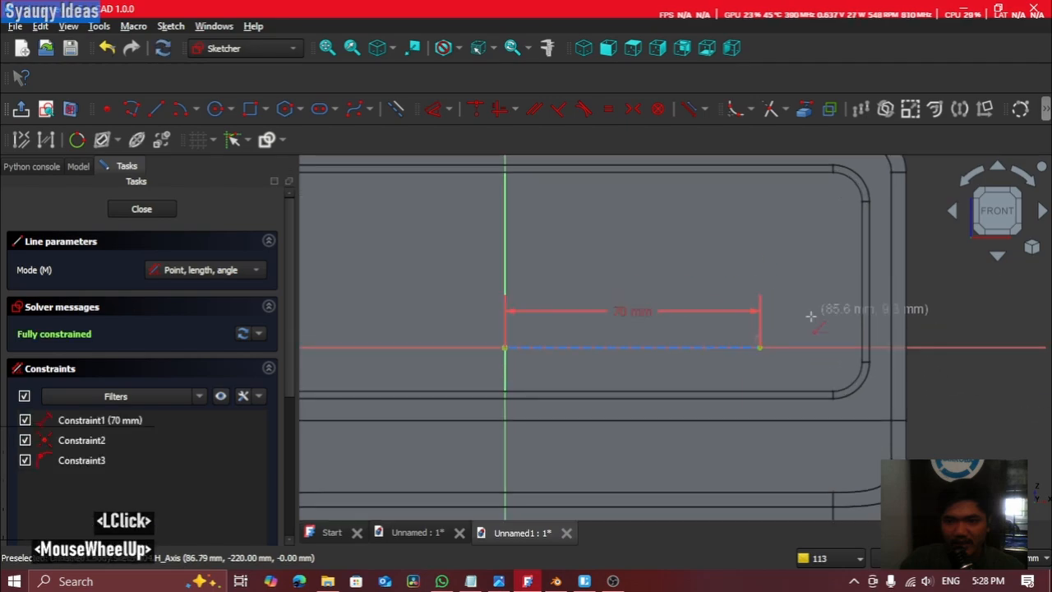
{"action": "left_click", "coordinate": [759, 348]}
{"action": "key", "text": "Escape"}
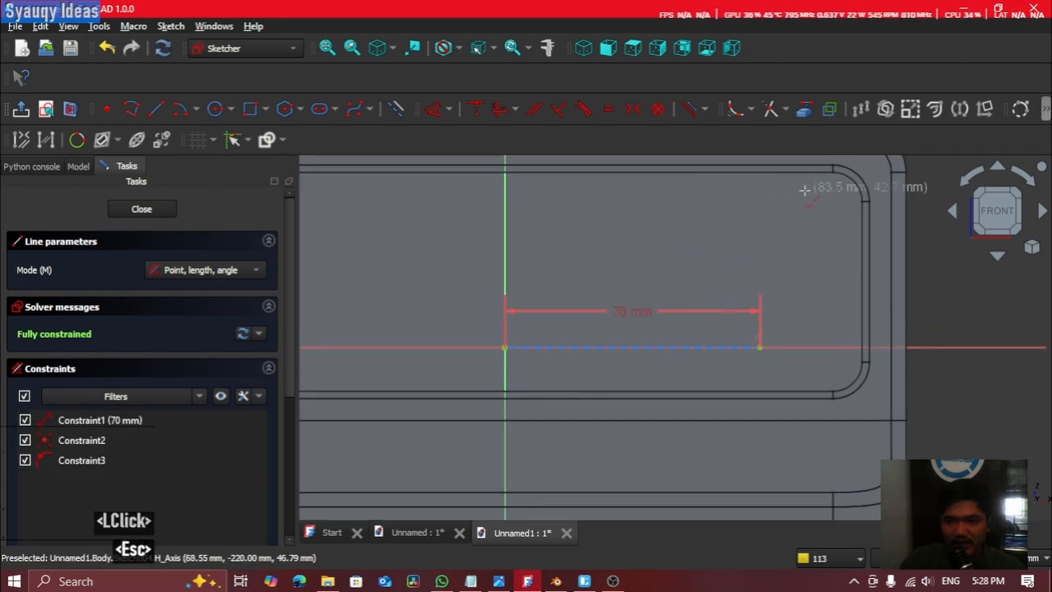
Step: Close the sketch and start a measurement at the rim's inner vertex near the recess's upper right corner
{"action": "left_click", "coordinate": [548, 48]}
{"action": "key", "text": "Escape"}
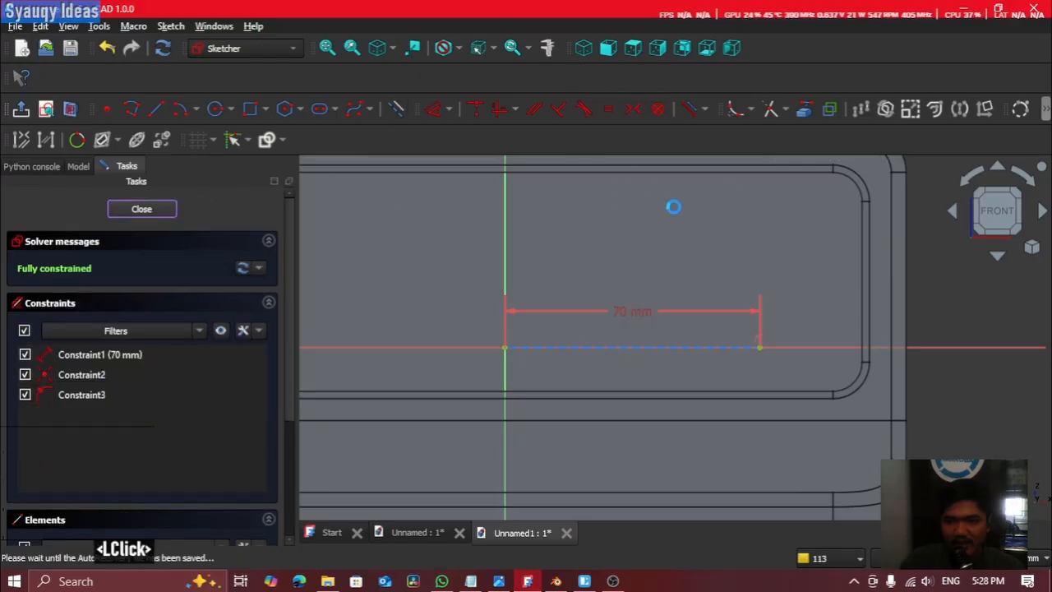
{"action": "scroll", "coordinate": [780, 235], "scroll_direction": "up", "scroll_amount": 2}
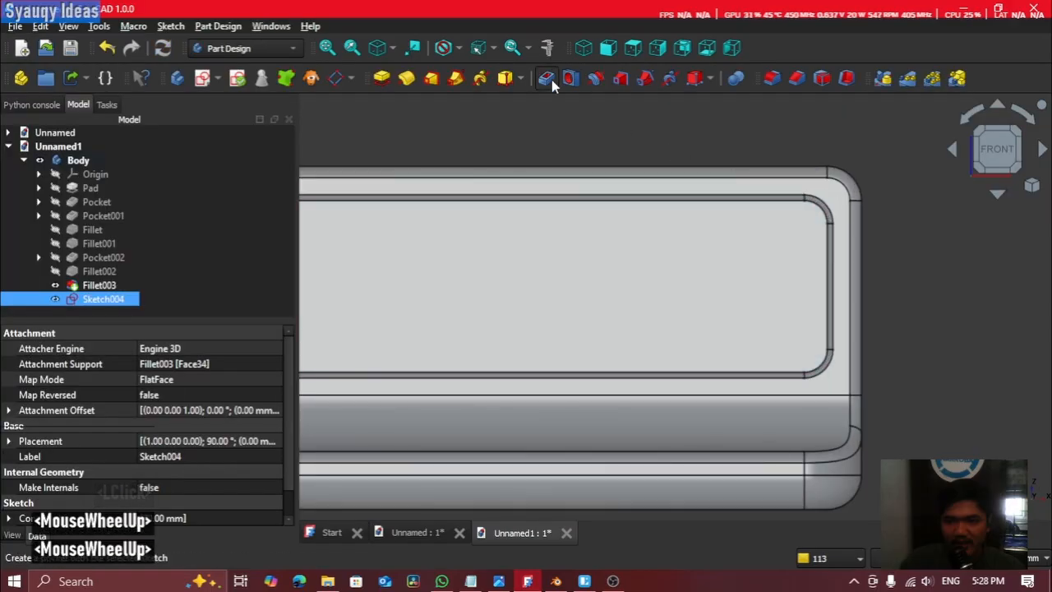
{"action": "left_click", "coordinate": [558, 55]}
{"action": "scroll", "coordinate": [793, 202], "scroll_direction": "up", "scroll_amount": 3}
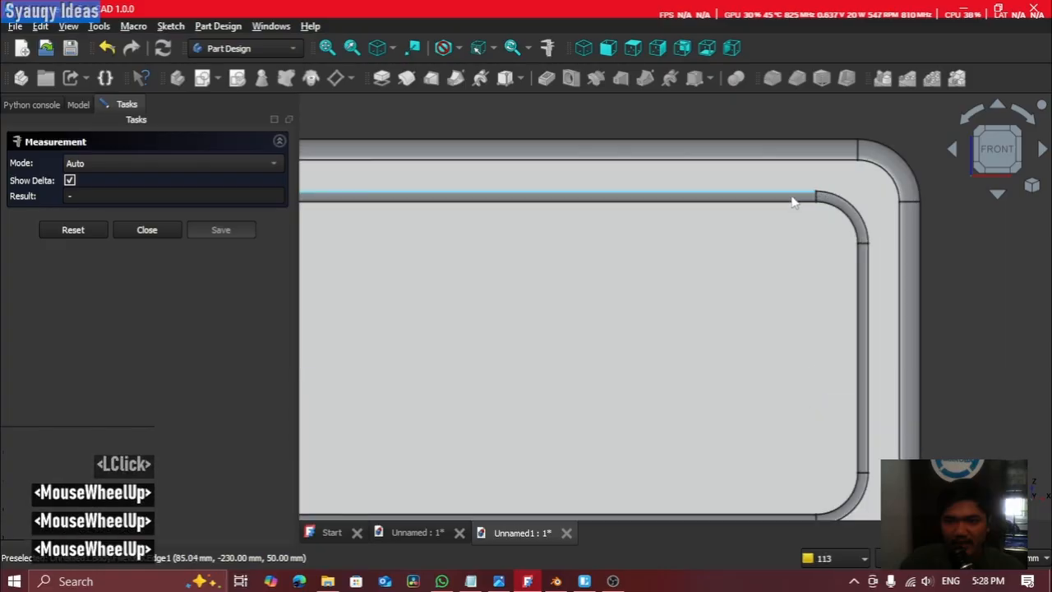
{"action": "scroll", "coordinate": [810, 210], "scroll_direction": "up", "scroll_amount": 3}
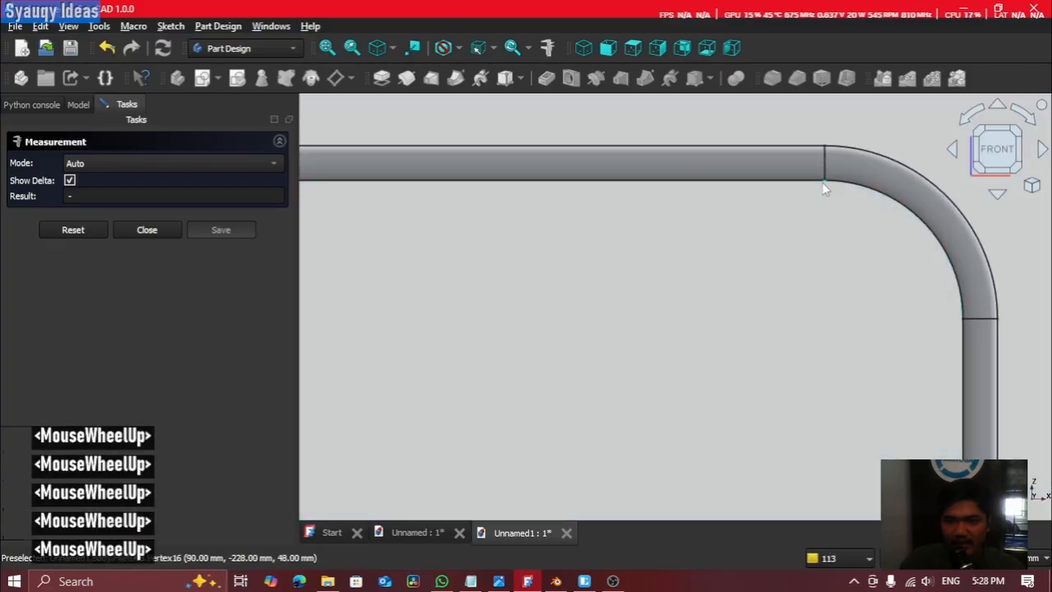
{"action": "left_click", "coordinate": [816, 245]}
{"action": "scroll", "coordinate": [813, 272], "scroll_direction": "down", "scroll_amount": 3}
{"action": "middle_click", "coordinate": [825, 259]}
{"action": "scroll", "coordinate": [826, 259], "scroll_direction": "down", "scroll_amount": 2}
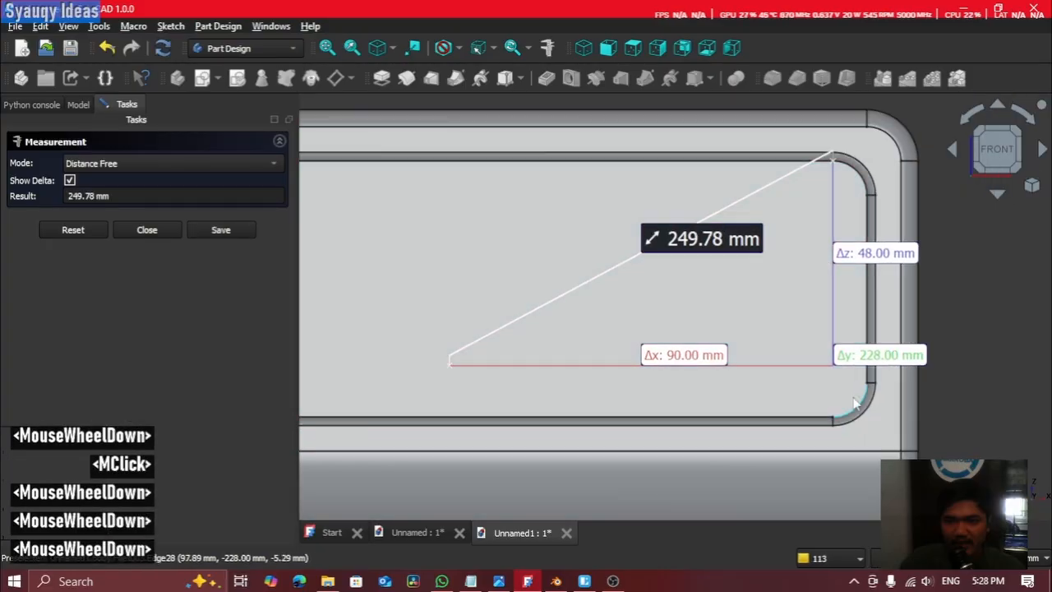
Step: Pick the rim's inner vertex near the recess's lower right corner and close the measurement
{"action": "scroll", "coordinate": [839, 422], "scroll_direction": "up", "scroll_amount": 5}
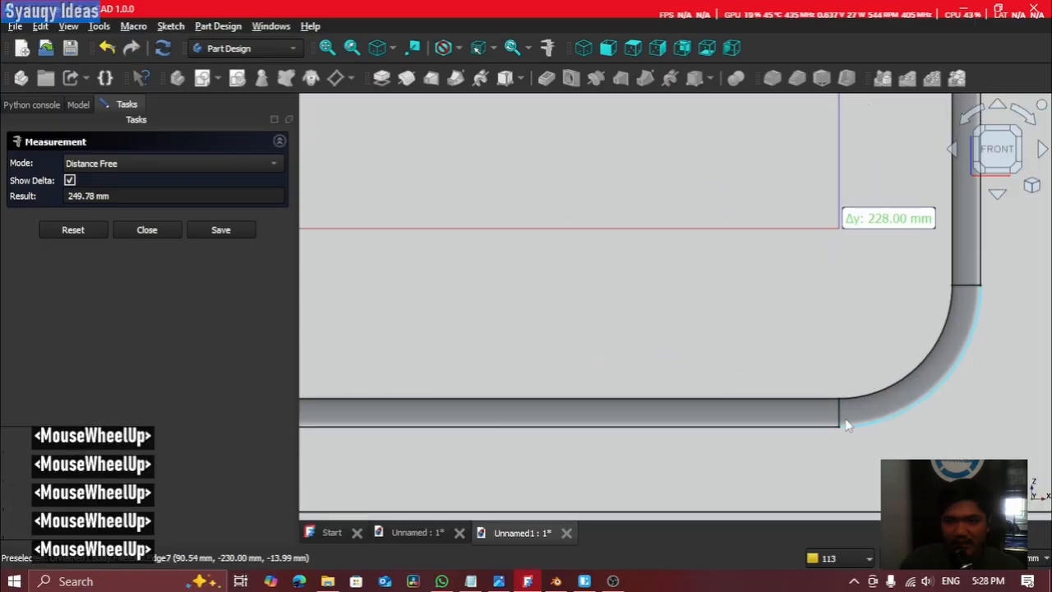
{"action": "scroll", "coordinate": [840, 406], "scroll_direction": "up", "scroll_amount": 2}
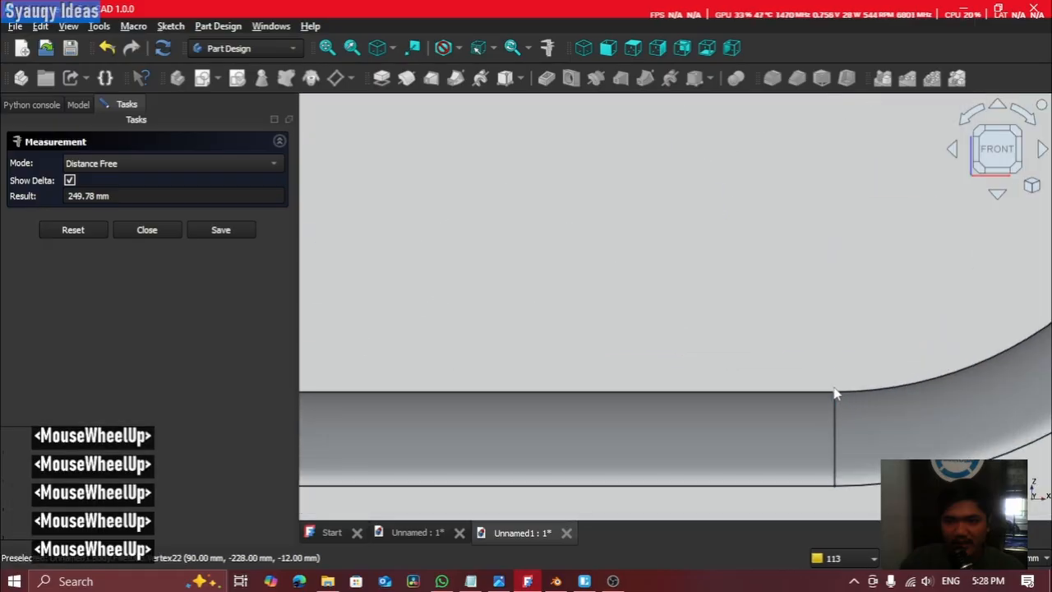
{"action": "left_click", "coordinate": [877, 352]}
{"action": "scroll", "coordinate": [834, 251], "scroll_direction": "down", "scroll_amount": 4}
{"action": "middle_click", "coordinate": [847, 263]}
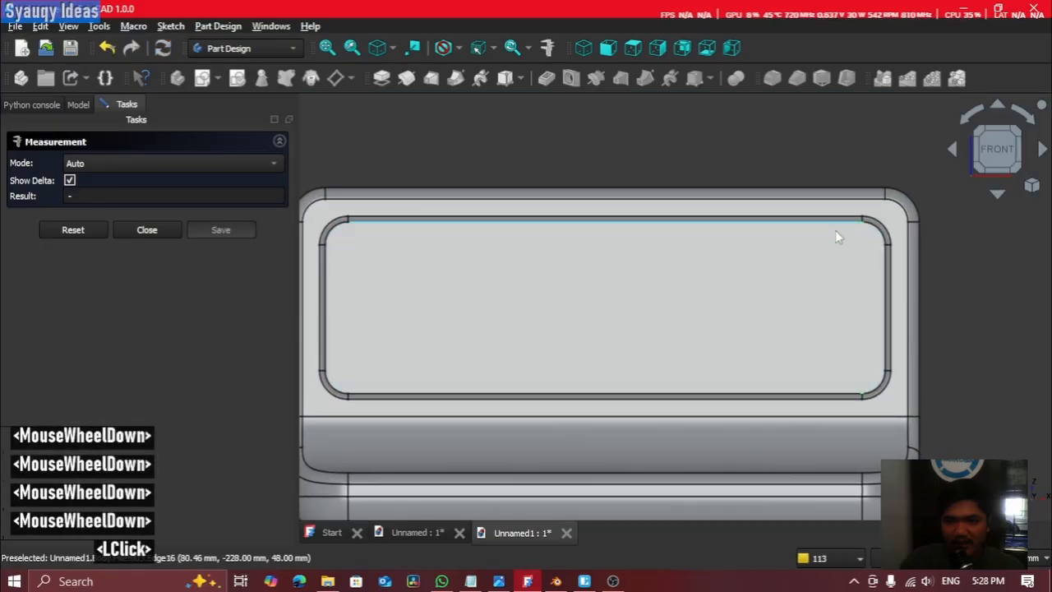
{"action": "left_click", "coordinate": [158, 230]}
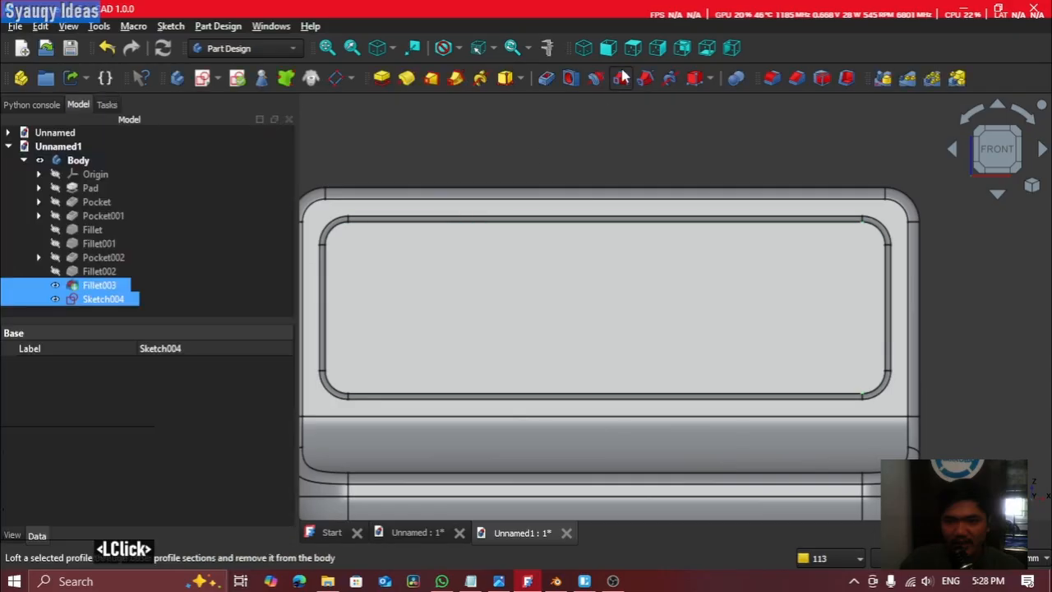
Step: Start a new measurement in Distance mode from the rim's inner vertex near the recess's upper right corner
{"action": "left_click", "coordinate": [548, 48]}
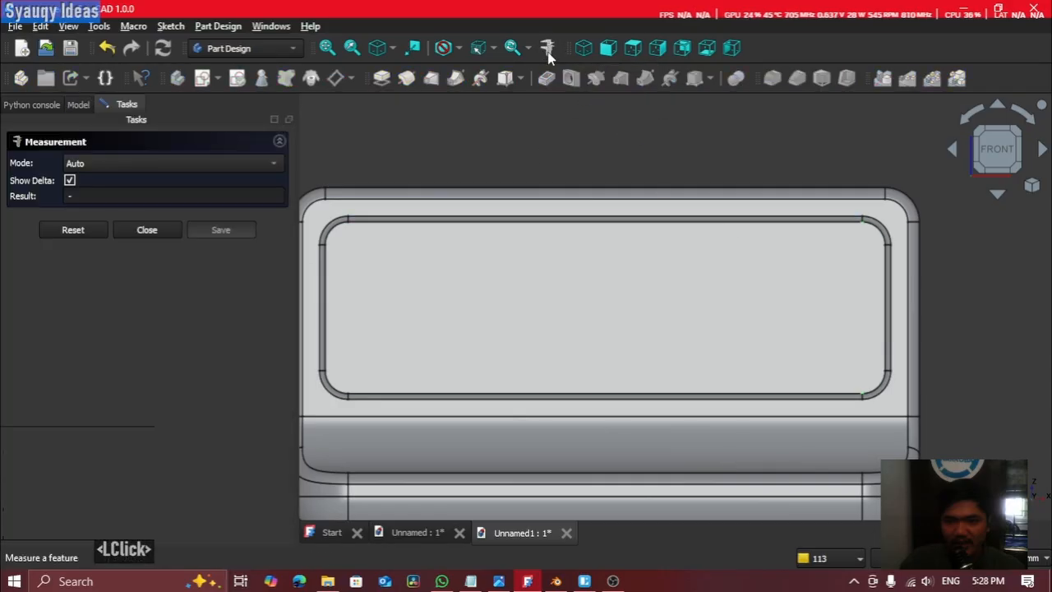
{"action": "double_click", "coordinate": [154, 165]}
{"action": "left_click", "coordinate": [151, 180]}
{"action": "scroll", "coordinate": [881, 202], "scroll_direction": "up", "scroll_amount": 2}
{"action": "left_click", "coordinate": [873, 164]}
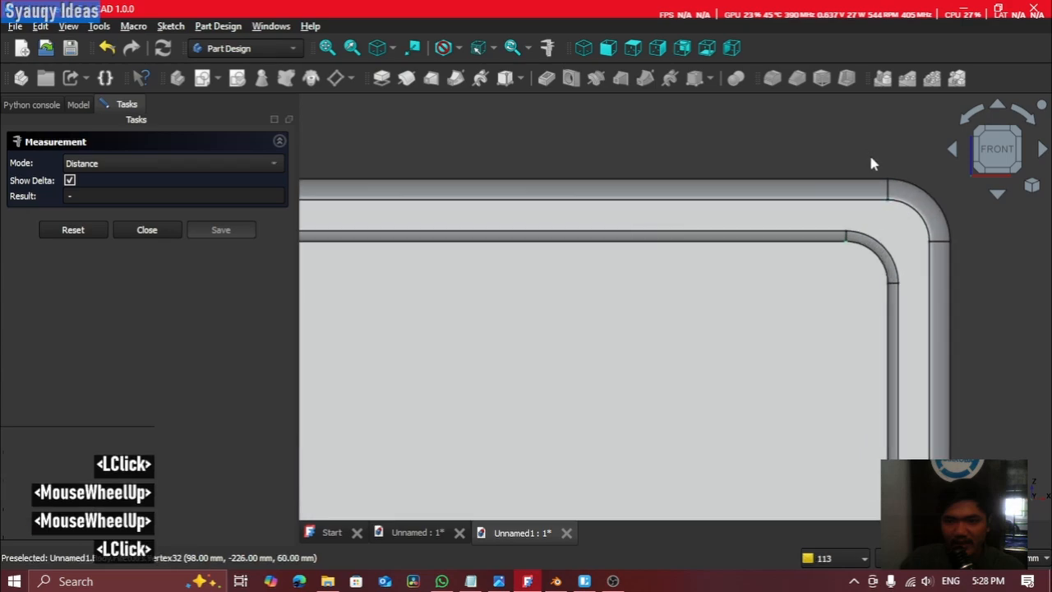
{"action": "scroll", "coordinate": [848, 243], "scroll_direction": "up", "scroll_amount": 4}
{"action": "key", "text": "Escape"}
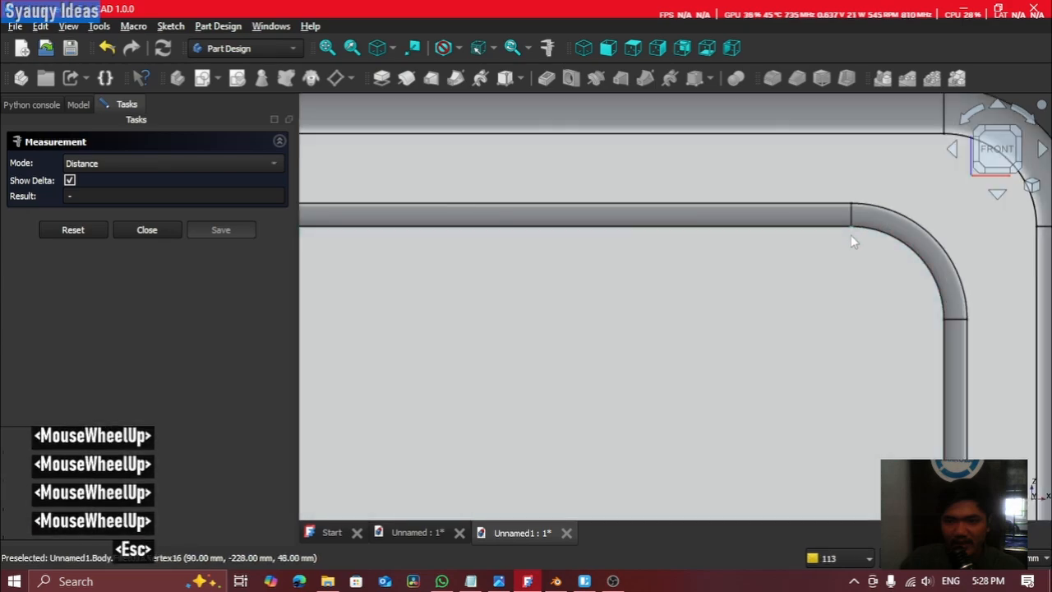
{"action": "left_click", "coordinate": [851, 235]}
Step: Complete the recess height measurement at the rim's inner vertex near the lower right corner
{"action": "scroll", "coordinate": [903, 288], "scroll_direction": "down", "scroll_amount": 4}
{"action": "middle_click", "coordinate": [892, 321]}
{"action": "scroll", "coordinate": [907, 375], "scroll_direction": "up", "scroll_amount": 4}
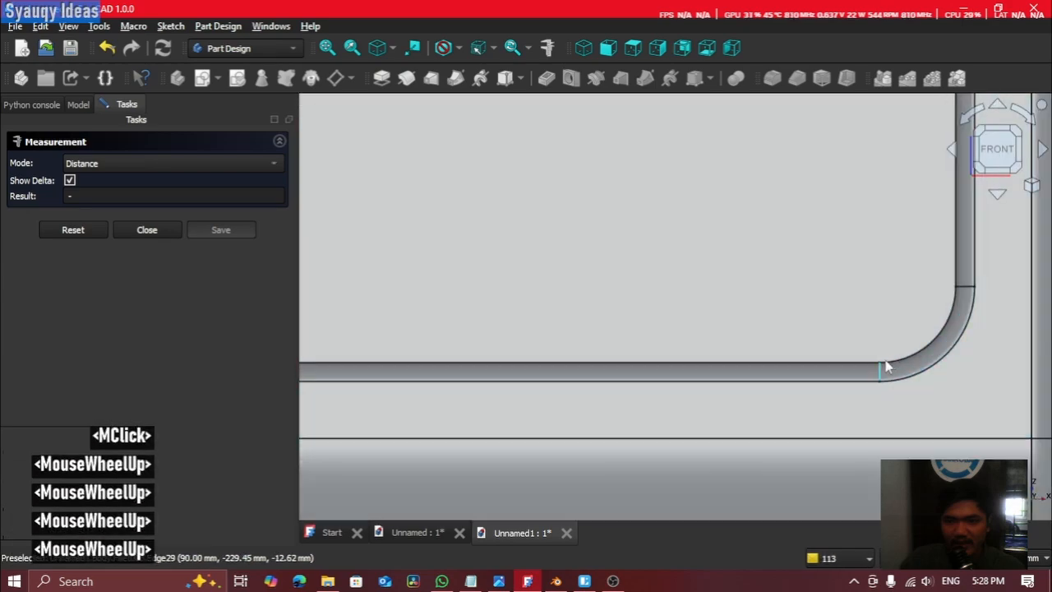
{"action": "scroll", "coordinate": [886, 367], "scroll_direction": "up", "scroll_amount": 1}
{"action": "left_click", "coordinate": [883, 374]}
{"action": "scroll", "coordinate": [883, 372], "scroll_direction": "down", "scroll_amount": 5}
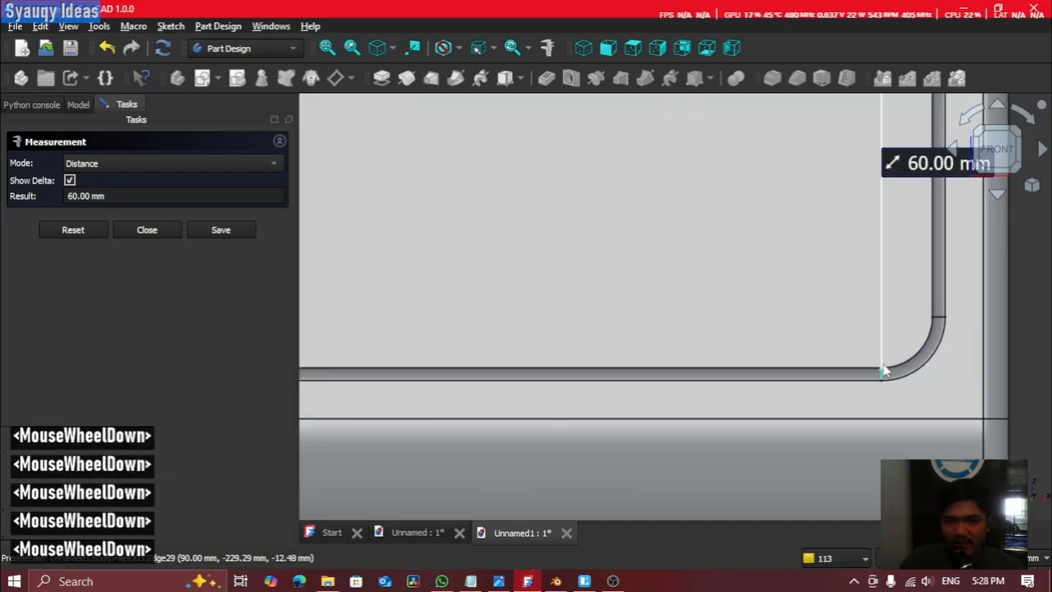
{"action": "scroll", "coordinate": [883, 367], "scroll_direction": "down", "scroll_amount": 3}
{"action": "middle_click_drag", "start_coordinate": [890, 313], "coordinate": [881, 342]}
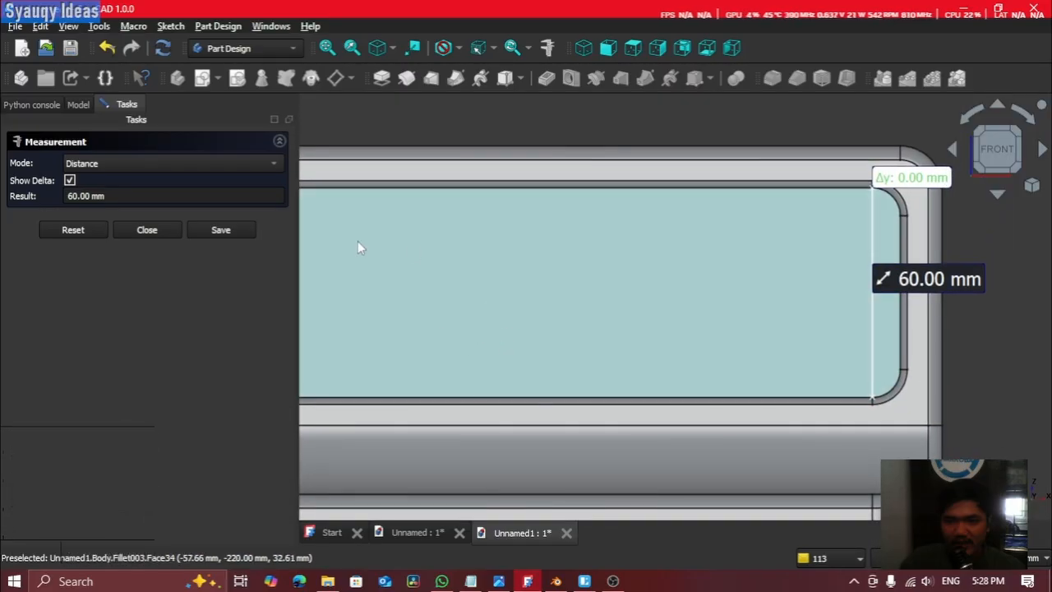
Step: Close the measurement, reopen the sketch on the recess floor, and project the recess's lower inner edge as external geometry
{"action": "double_click", "coordinate": [419, 269]}
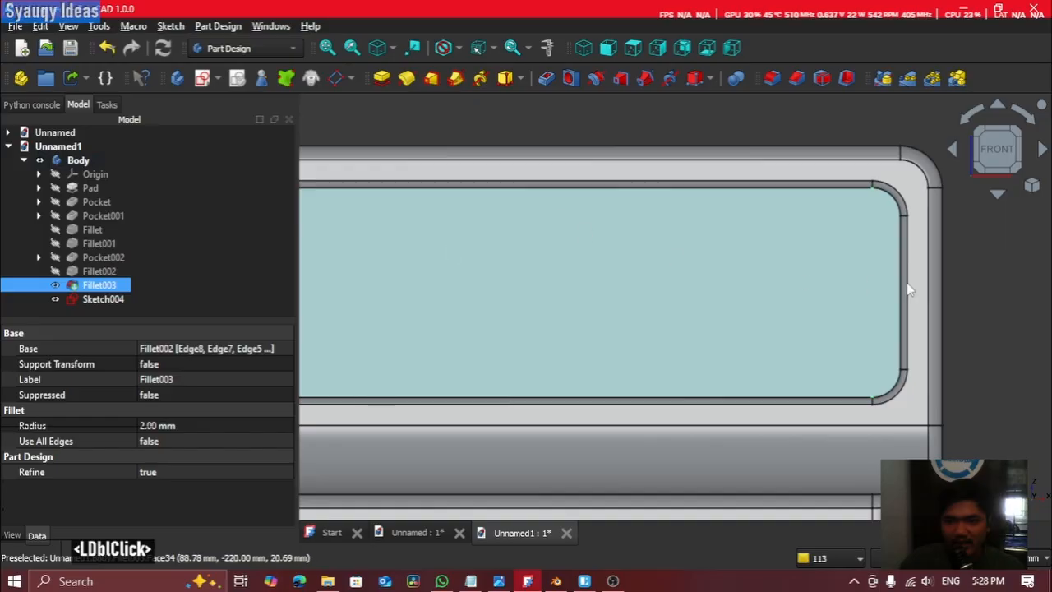
{"action": "double_click", "coordinate": [100, 300]}
{"action": "scroll", "coordinate": [793, 420], "scroll_direction": "up", "scroll_amount": 3}
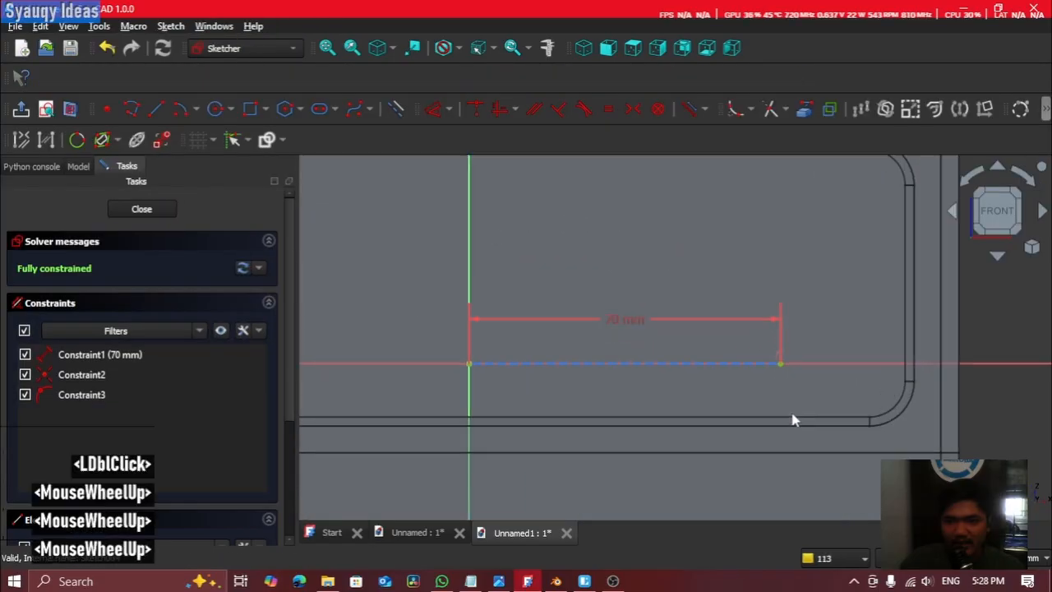
{"action": "scroll", "coordinate": [793, 420], "scroll_direction": "up", "scroll_amount": 1}
{"action": "scroll", "coordinate": [784, 376], "scroll_direction": "down", "scroll_amount": 1}
{"action": "middle_click", "coordinate": [566, 337]}
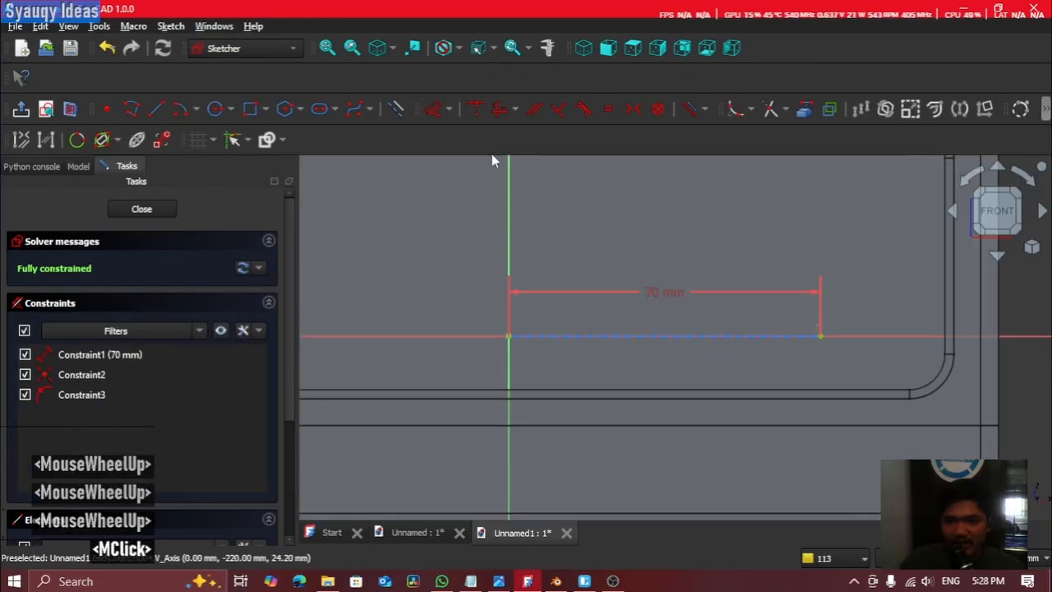
{"action": "left_click", "coordinate": [807, 113]}
{"action": "scroll", "coordinate": [654, 409], "scroll_direction": "up", "scroll_amount": 5}
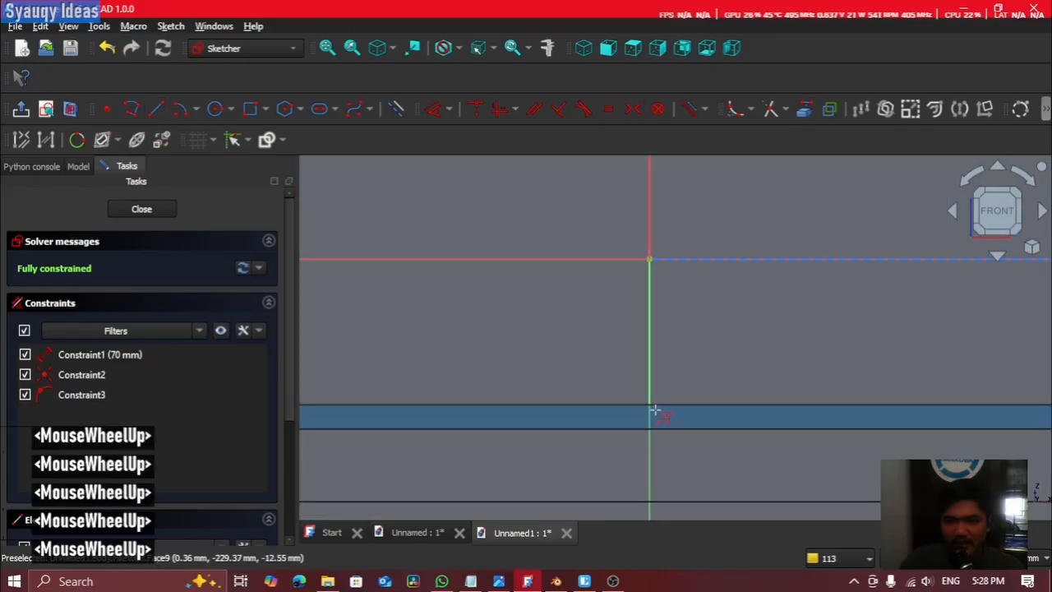
{"action": "left_click", "coordinate": [625, 403]}
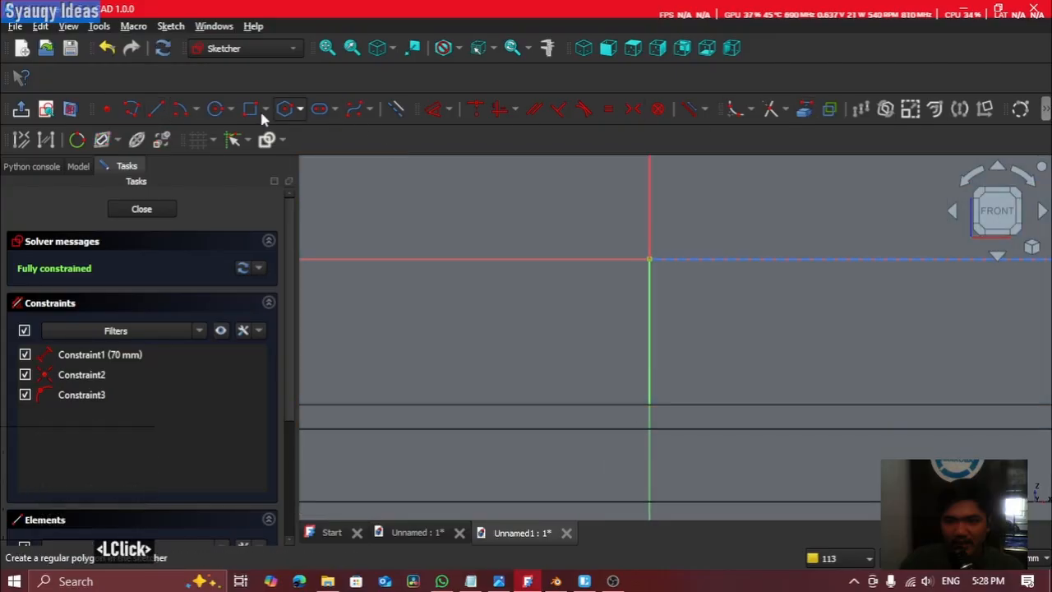
{"action": "left_click", "coordinate": [151, 113]}
{"action": "left_click", "coordinate": [657, 257]}
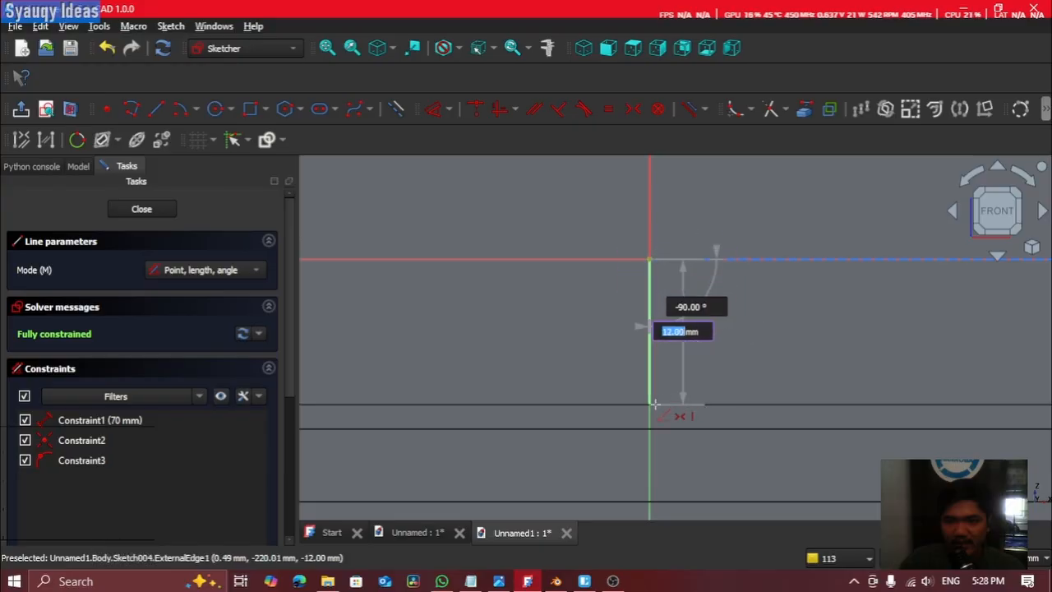
{"action": "middle_click_drag", "start_coordinate": [1020, 362], "coordinate": [601, 417]}
{"action": "middle_click_drag", "start_coordinate": [909, 357], "coordinate": [632, 354]}
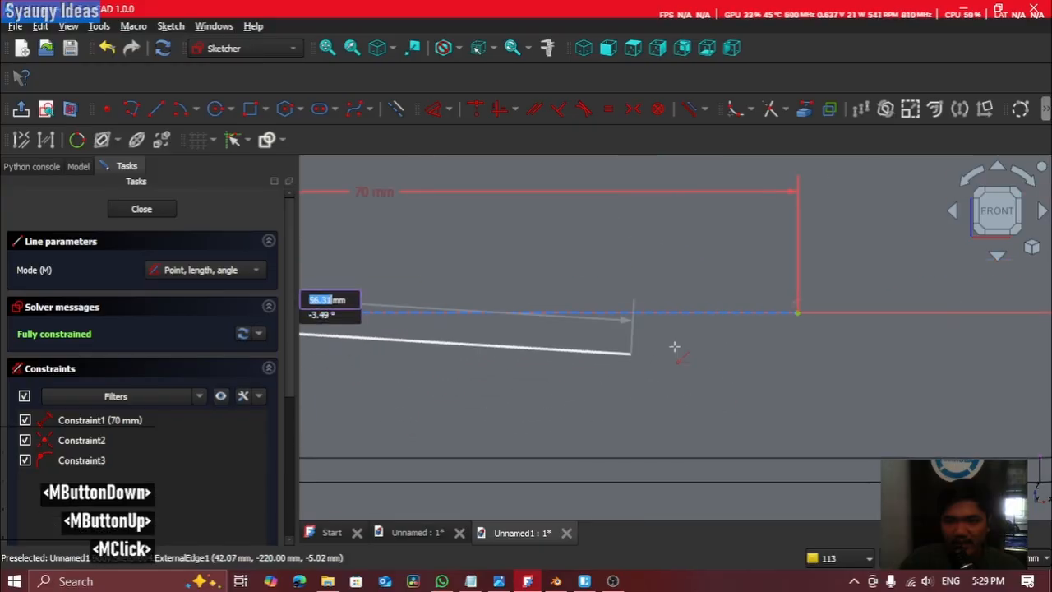
{"action": "key", "text": "Escape"}
{"action": "scroll", "coordinate": [722, 334], "scroll_direction": "down", "scroll_amount": 3}
{"action": "middle_click_drag", "start_coordinate": [723, 334], "coordinate": [745, 437]}
{"action": "scroll", "coordinate": [711, 243], "scroll_direction": "down", "scroll_amount": 1}
{"action": "mouse_move", "coordinate": [709, 265]}
{"action": "middle_mouse_down"}
{"action": "mouse_move", "coordinate": [712, 243]}
{"action": "mouse_move", "coordinate": [649, 292]}
{"action": "mouse_move", "coordinate": [735, 329]}
{"action": "mouse_move", "coordinate": [696, 301]}
{"action": "middle_mouse_up"}
{"action": "scroll", "coordinate": [715, 325], "scroll_direction": "down", "scroll_amount": 2}
{"action": "key", "text": "Escape"}
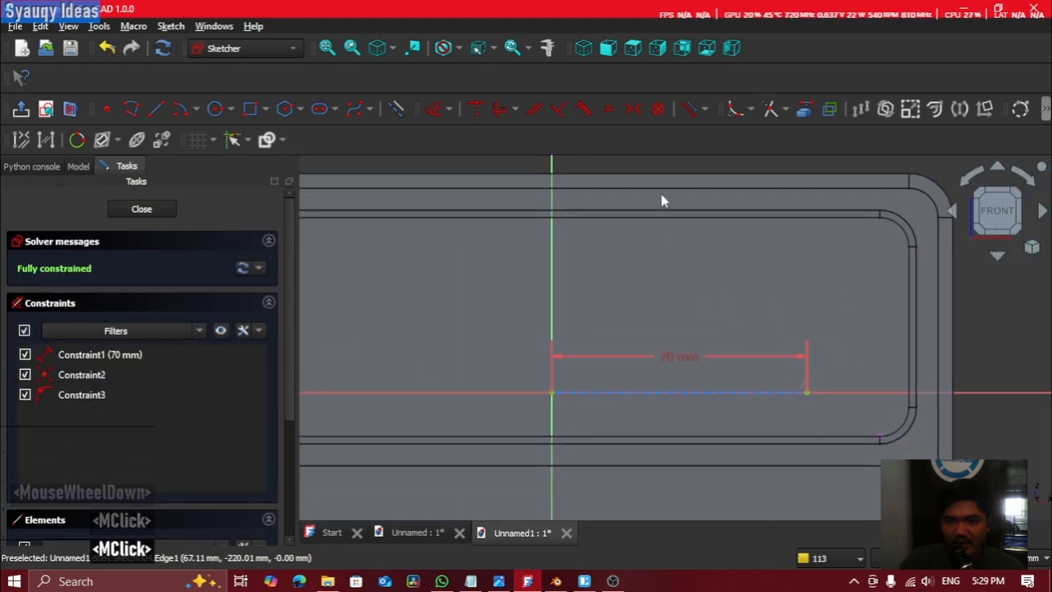
Step: Project the recess's upper inner edge into the sketch and delete the 70 mm construction line
{"action": "left_click", "coordinate": [398, 119]}
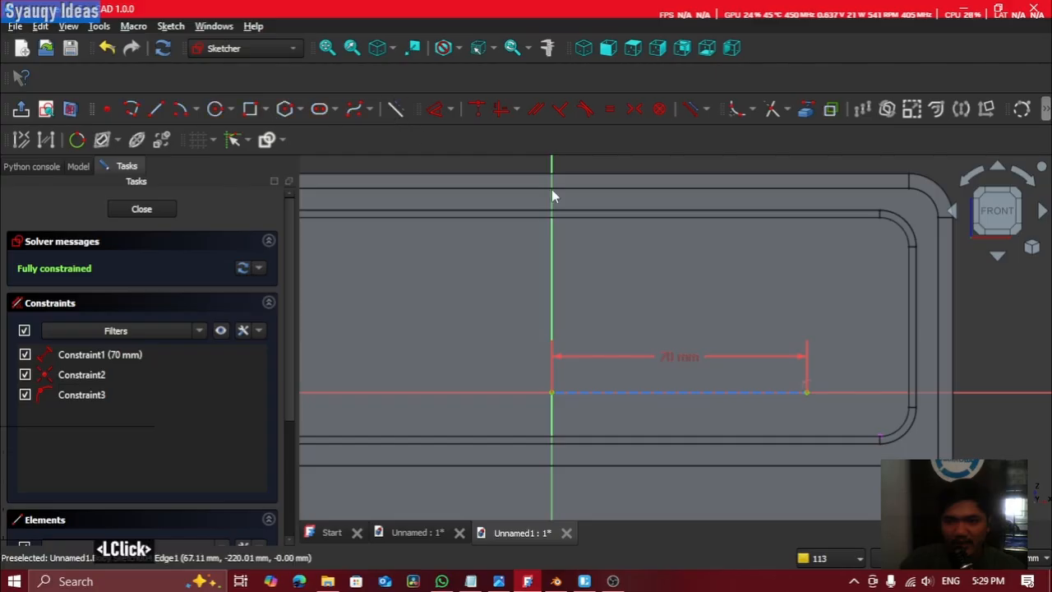
{"action": "left_click", "coordinate": [398, 113]}
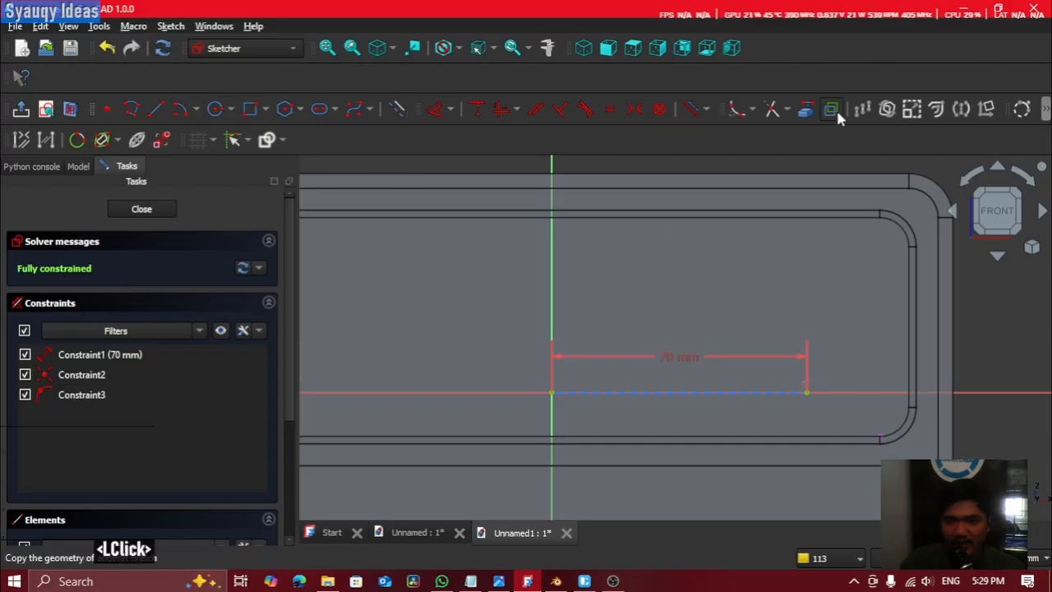
{"action": "left_click", "coordinate": [810, 113]}
{"action": "key", "text": "Escape"}
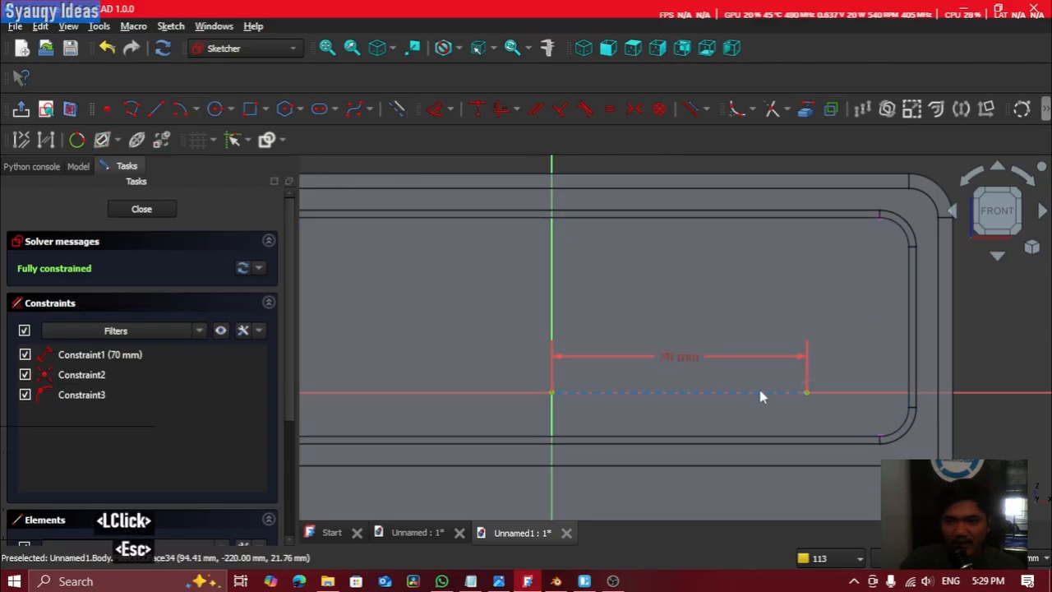
{"action": "key", "text": "Delete"}
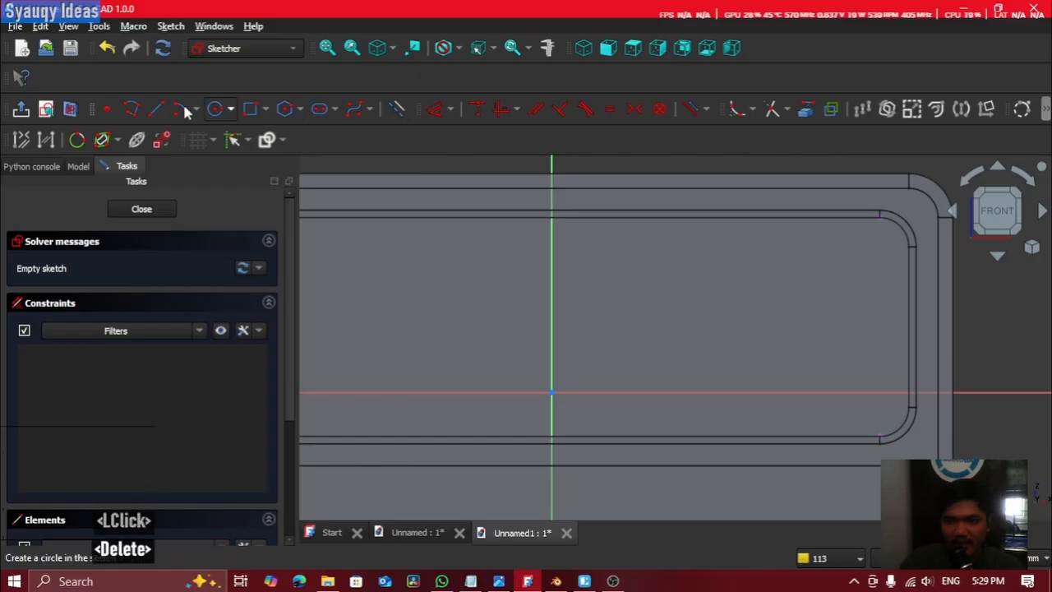
Step: Draw a vertical construction line along the vertical axis from the projected upper edge to the projected lower edge
{"action": "left_click", "coordinate": [155, 110]}
{"action": "left_click", "coordinate": [552, 218]}
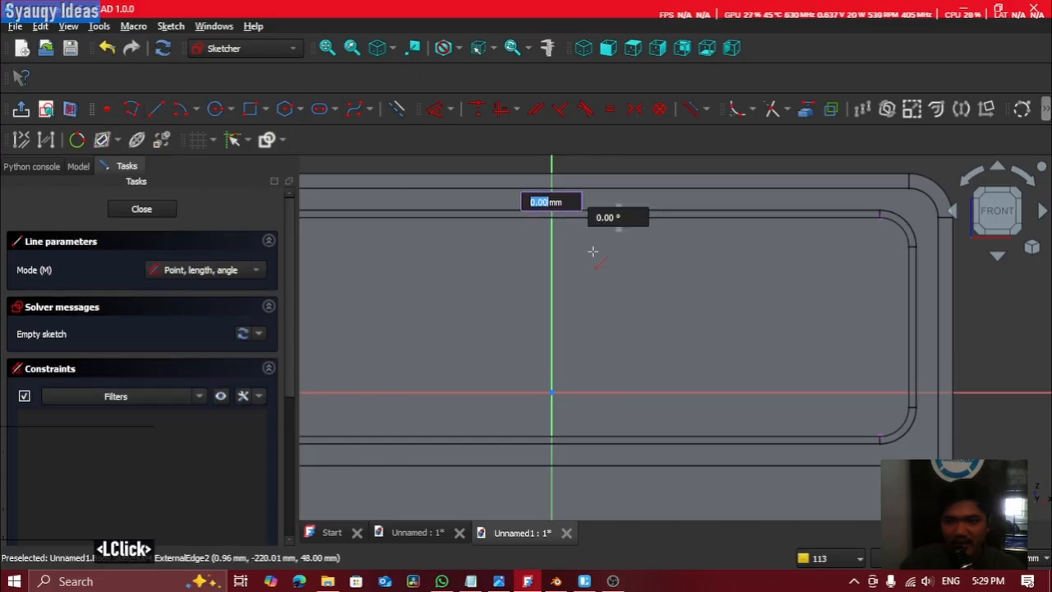
{"action": "left_click", "coordinate": [551, 439]}
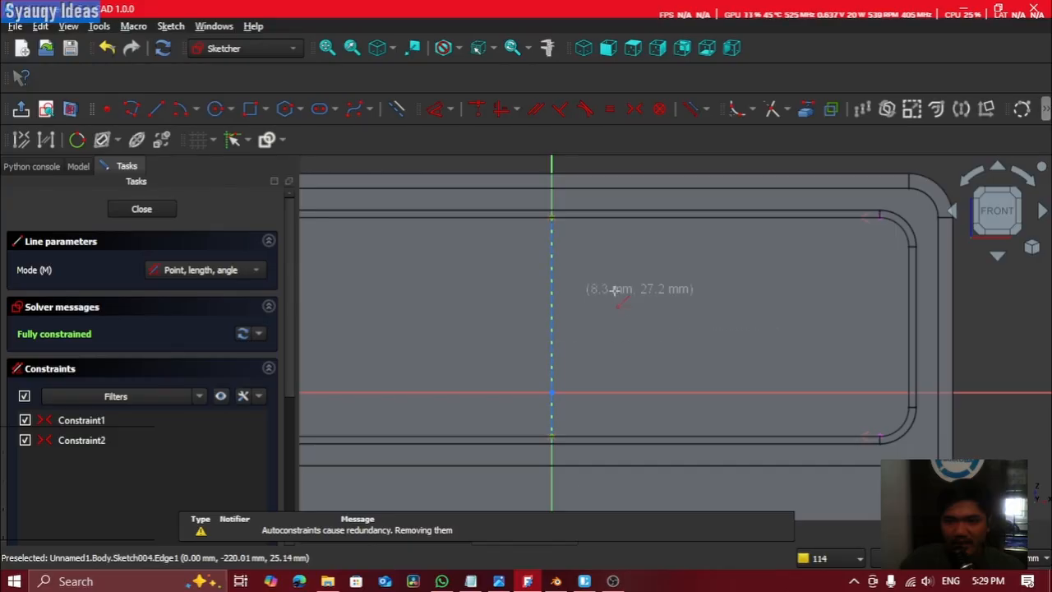
{"action": "left_click", "coordinate": [552, 323]}
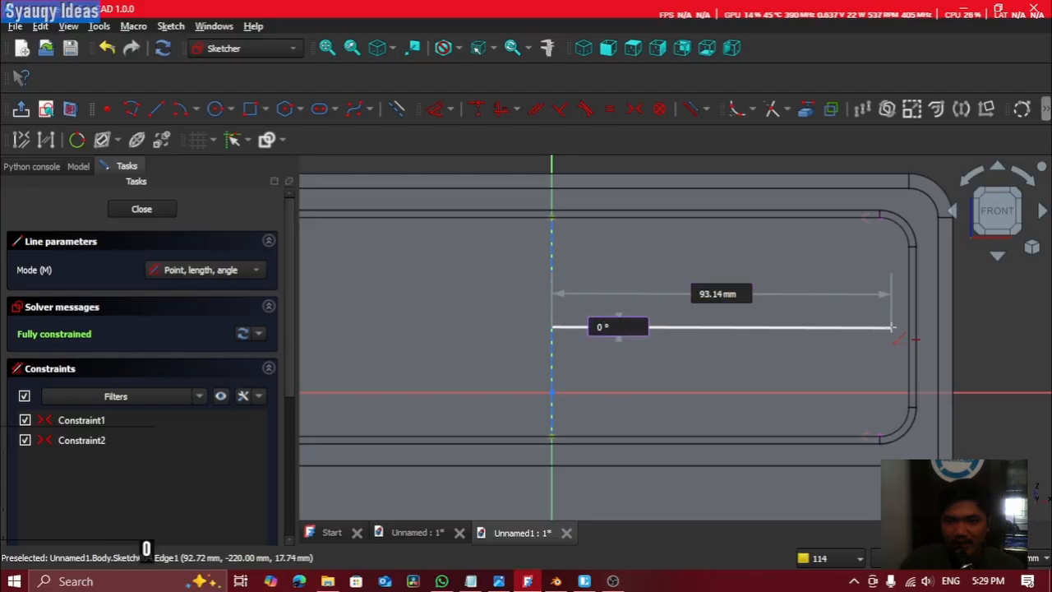
{"action": "key", "text": "Tab"}
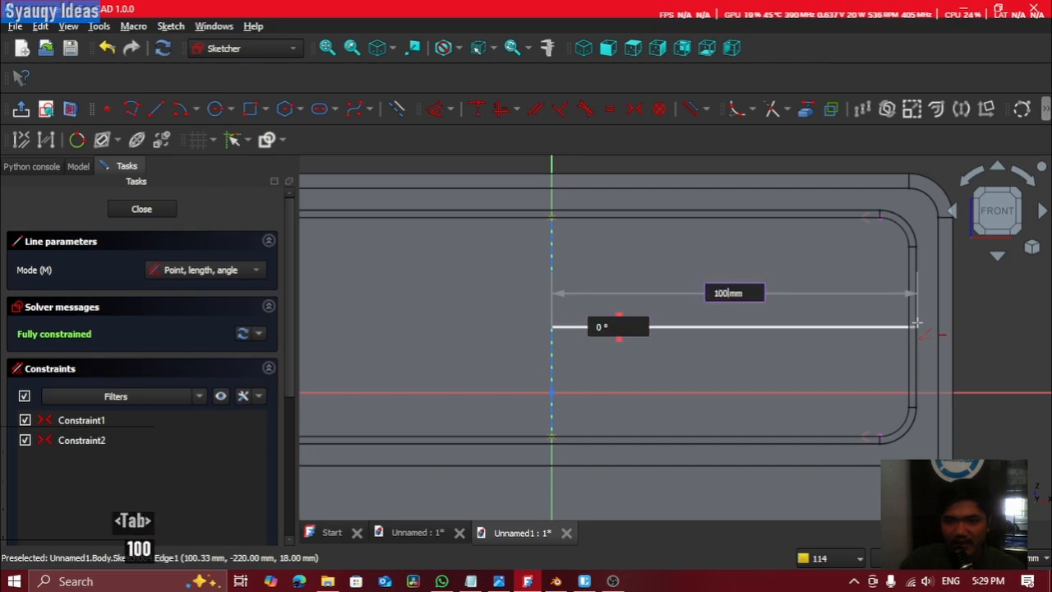
{"action": "key", "text": "Escape"}
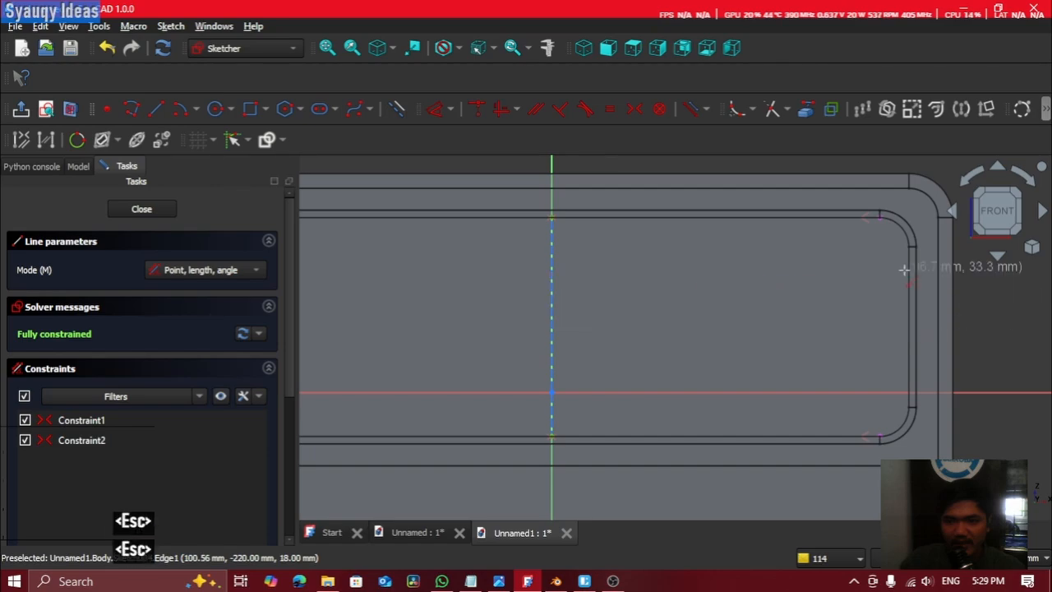
Step: Project the recess's right inner edge and draw a horizontal construction line to it from the vertical line's midpoint
{"action": "left_click", "coordinate": [806, 109]}
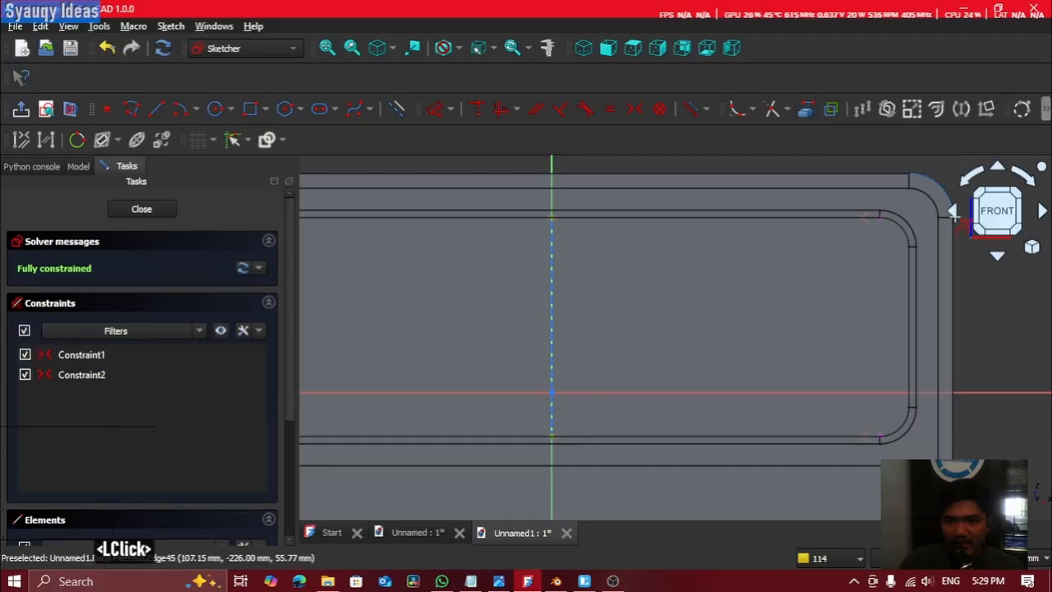
{"action": "left_click", "coordinate": [899, 288]}
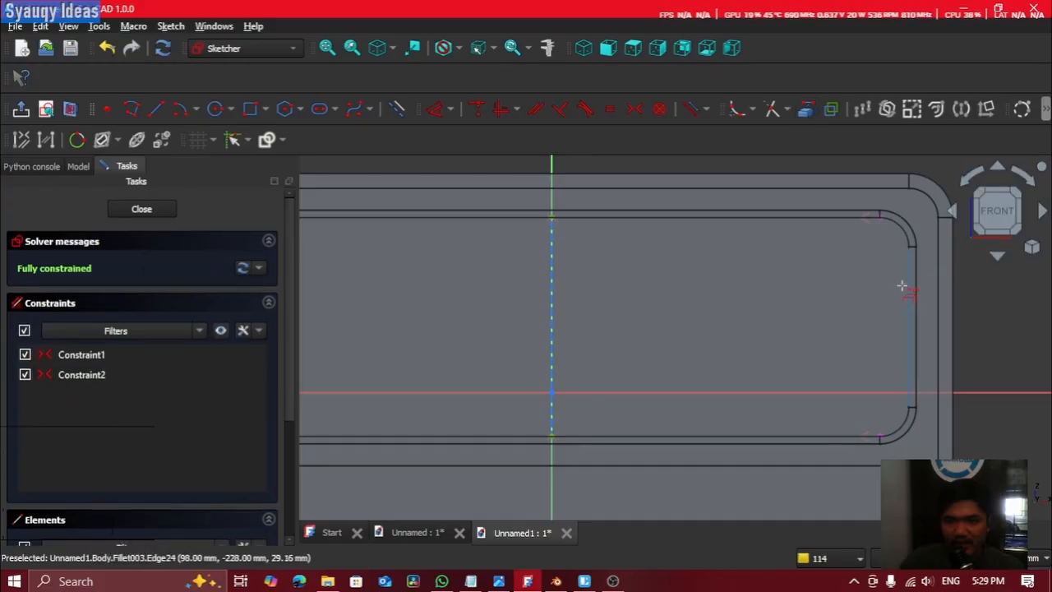
{"action": "left_click", "coordinate": [157, 109]}
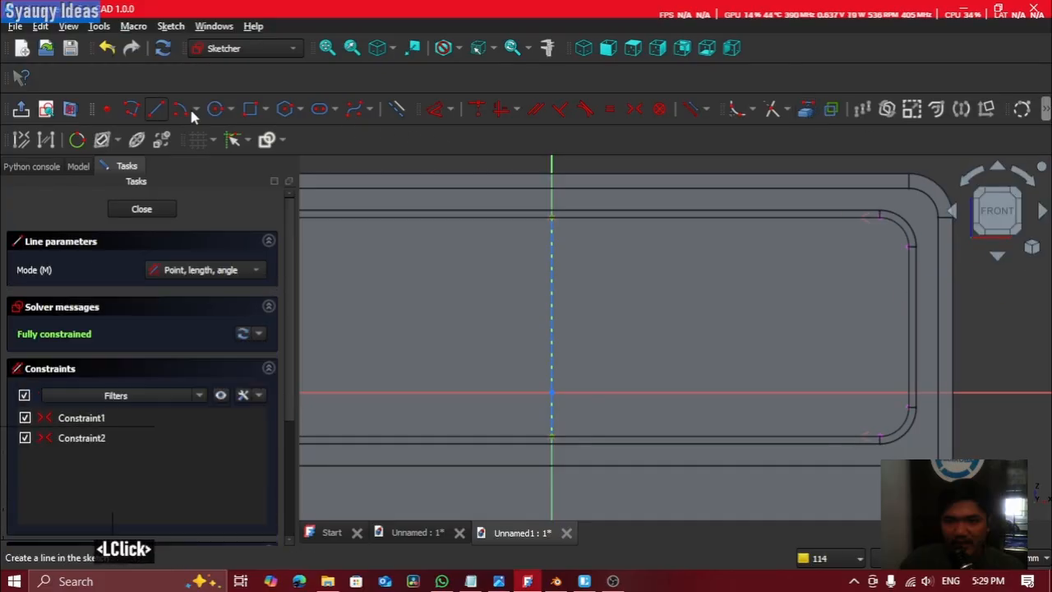
{"action": "left_click", "coordinate": [552, 327]}
{"action": "left_click", "coordinate": [907, 327]}
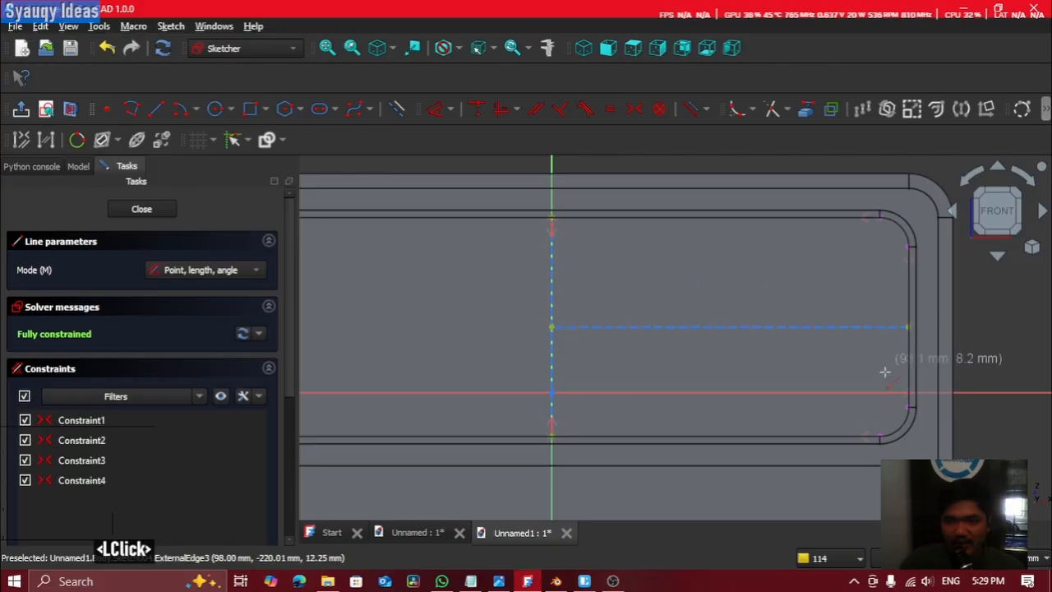
Step: Draw a normal-geometry circle of 50 mm diameter centred on the horizontal construction line's midpoint and close the sketch
{"action": "left_click", "coordinate": [397, 110]}
{"action": "left_click", "coordinate": [215, 110]}
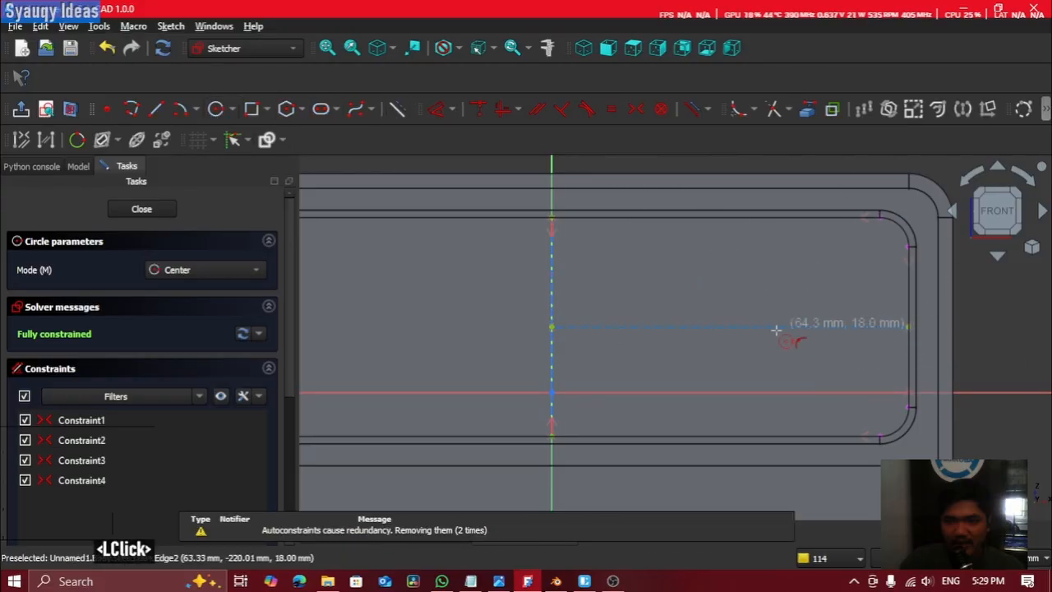
{"action": "left_click", "coordinate": [731, 326]}
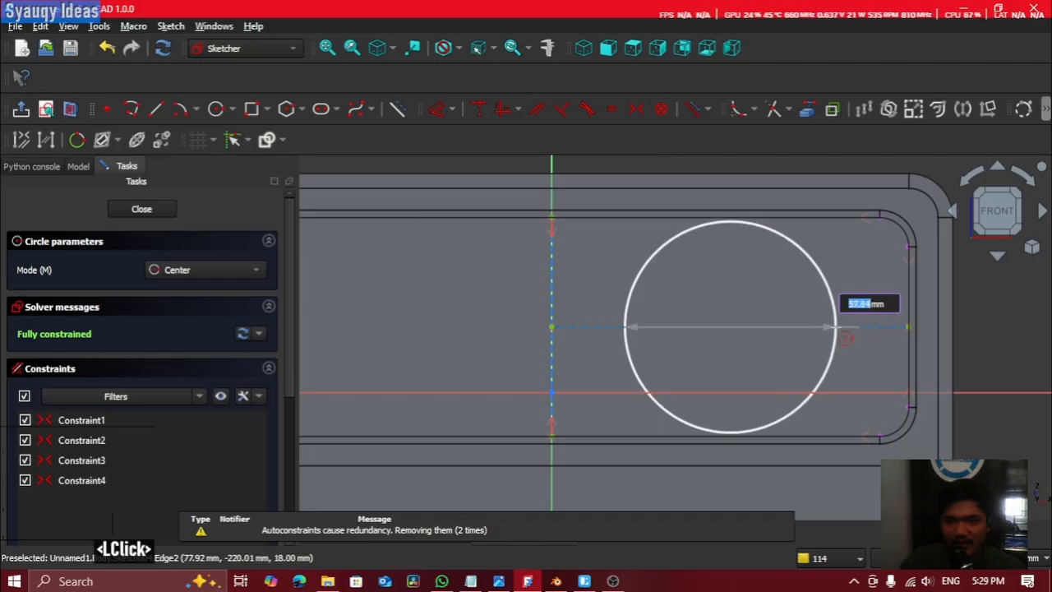
{"action": "type", "text": "5"}
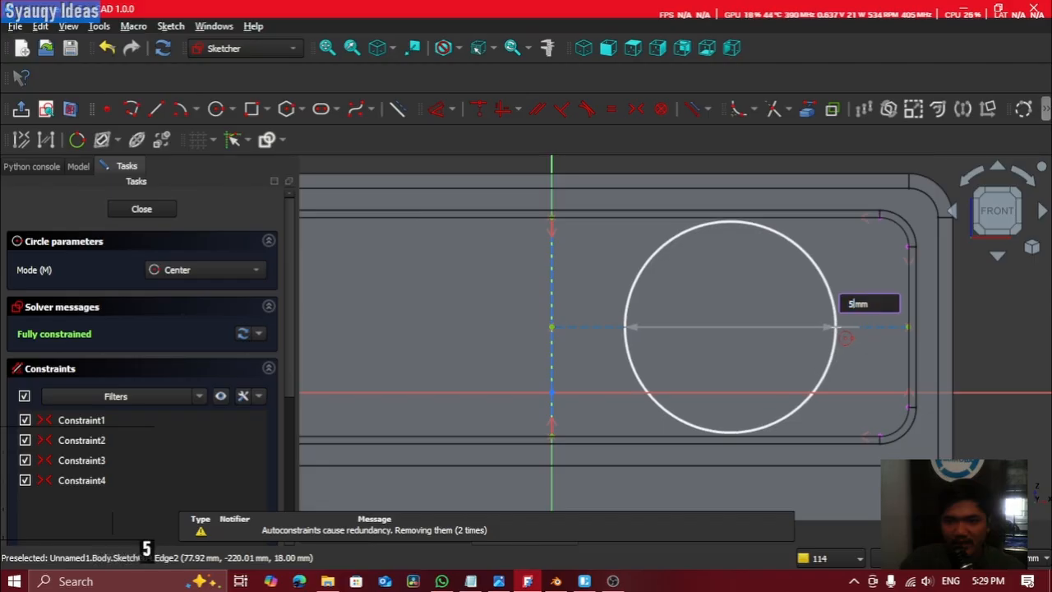
{"action": "type", "text": "0"}
{"action": "key", "text": "Return"}
{"action": "middle_click", "coordinate": [707, 230]}
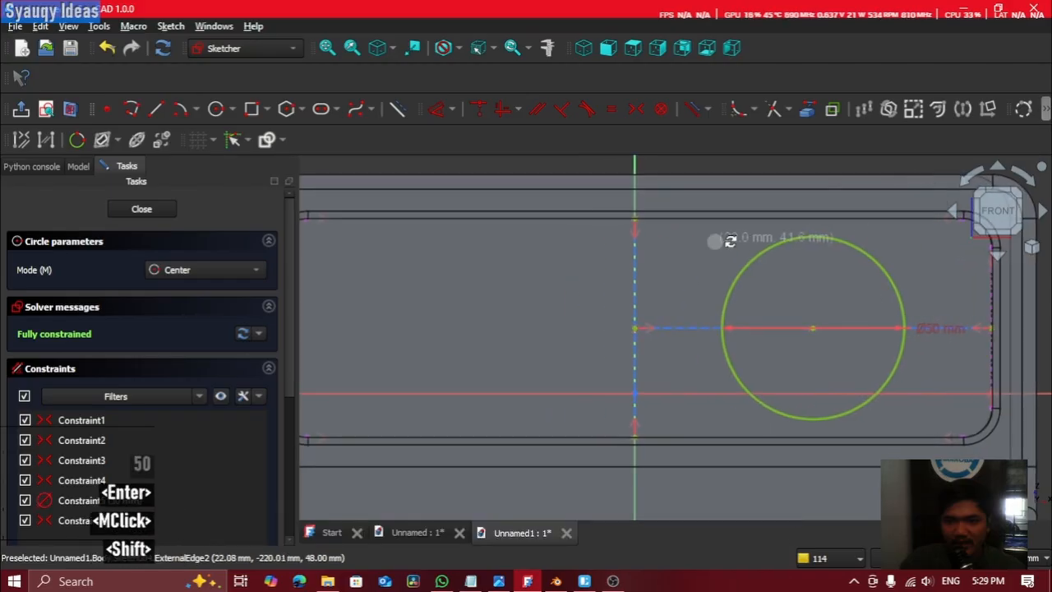
{"action": "mouse_move", "coordinate": [716, 237]}
{"action": "middle_mouse_down", "text": "shift"}
{"action": "mouse_move", "coordinate": [810, 239]}
{"action": "mouse_move", "coordinate": [870, 257]}
{"action": "mouse_move", "coordinate": [819, 249]}
{"action": "mouse_move", "coordinate": [756, 254]}
{"action": "mouse_move", "coordinate": [716, 274]}
{"action": "mouse_move", "coordinate": [657, 270]}
{"action": "mouse_move", "coordinate": [836, 277]}
{"action": "middle_mouse_up", "text": "shift"}
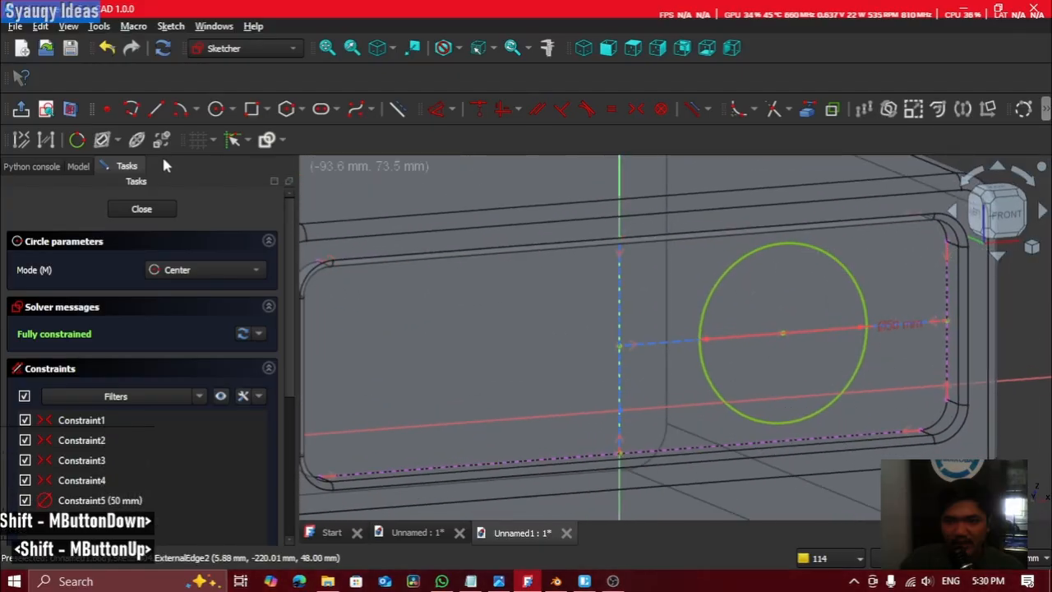
{"action": "double_click", "coordinate": [155, 210]}
Step: Pocket the circle sketch 10 mm deep into the recess floor
{"action": "scroll", "coordinate": [521, 258], "scroll_direction": "down", "scroll_amount": 2}
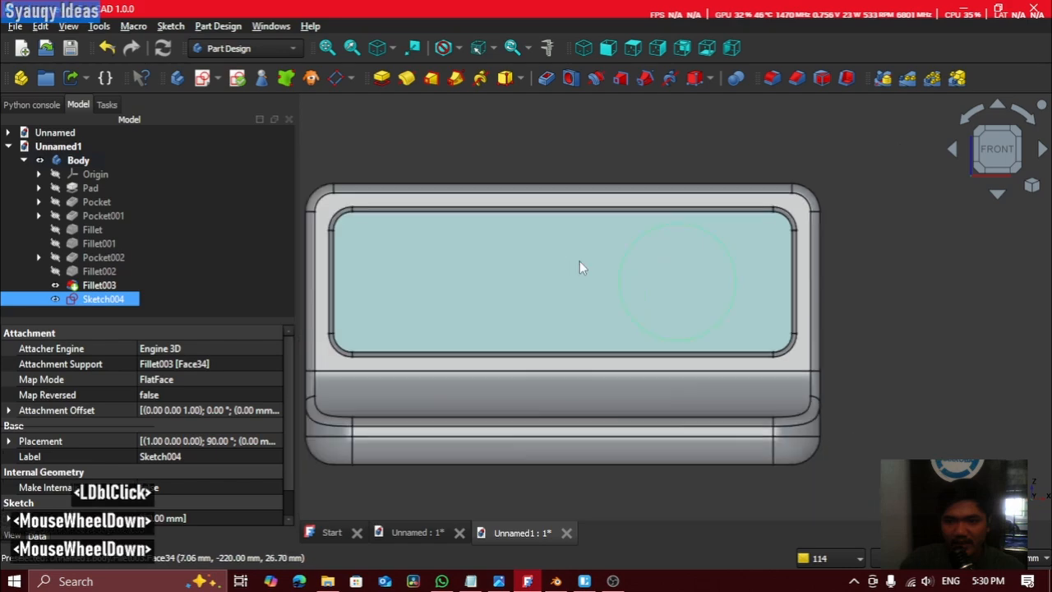
{"action": "mouse_move", "coordinate": [591, 261]}
{"action": "middle_mouse_down", "text": "shift"}
{"action": "mouse_move", "coordinate": [660, 267]}
{"action": "mouse_move", "coordinate": [619, 210]}
{"action": "middle_mouse_up", "text": "shift"}
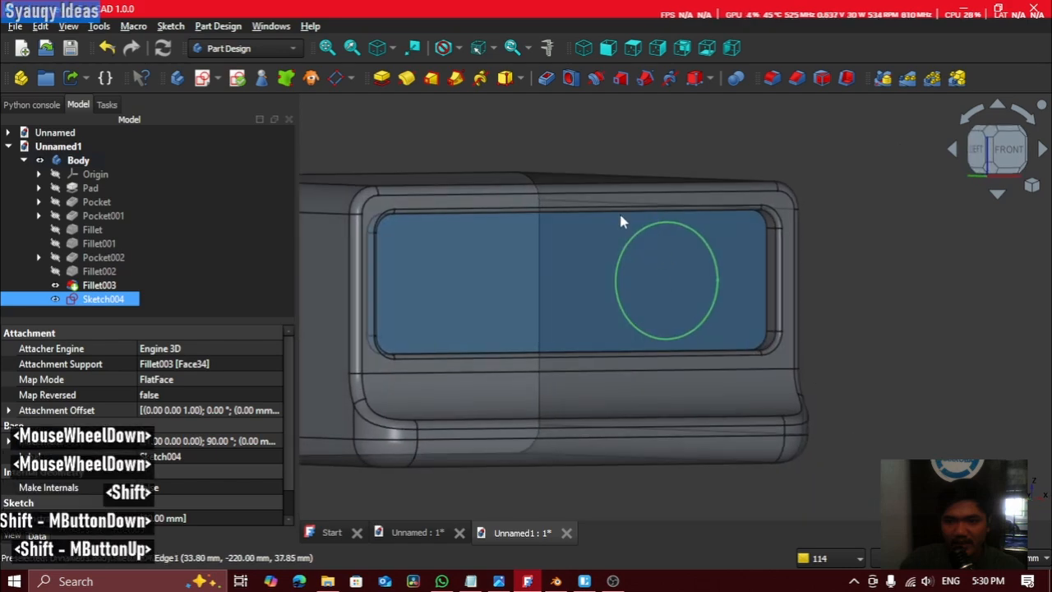
{"action": "left_click", "coordinate": [546, 78]}
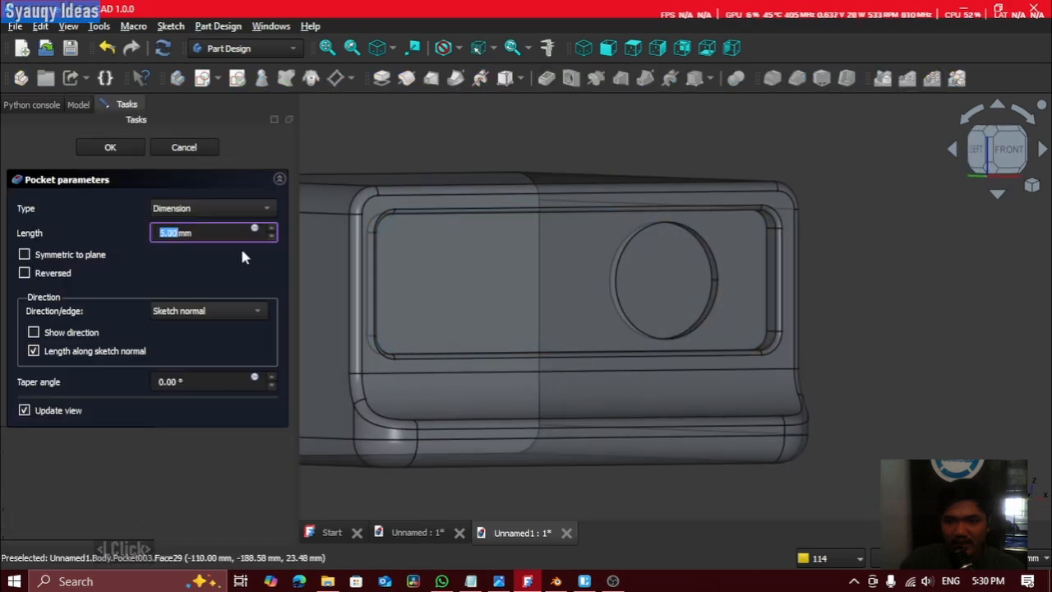
{"action": "type", "text": "10"}
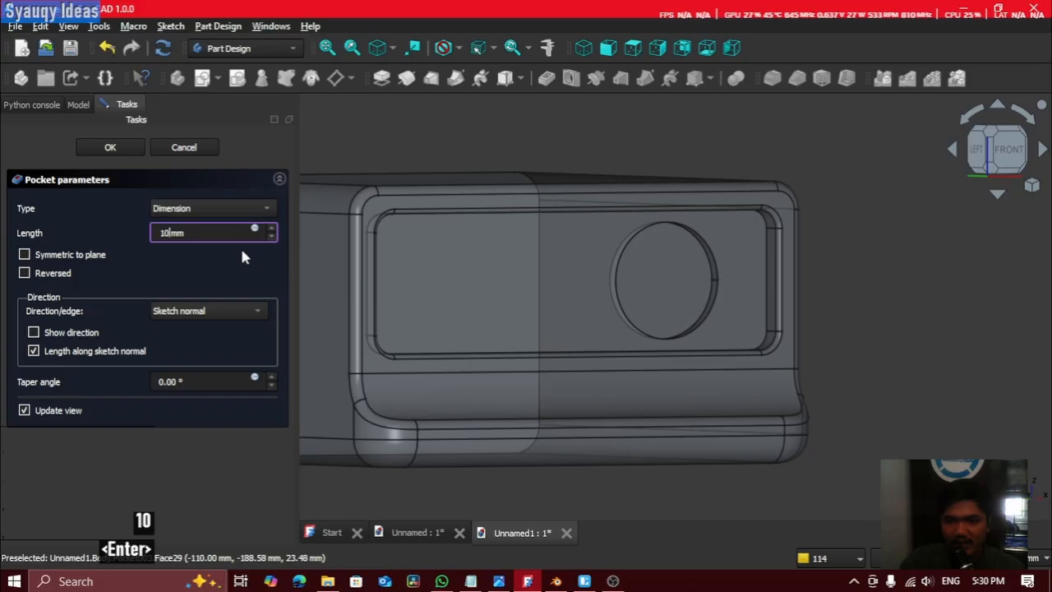
Step: Fillet the outer circular edge of the lens pocket with a 1 mm radius
{"action": "middle_click_drag", "start_coordinate": [746, 242], "coordinate": [609, 263], "text": "shift"}
{"action": "scroll", "coordinate": [618, 259], "scroll_direction": "up", "scroll_amount": 5}
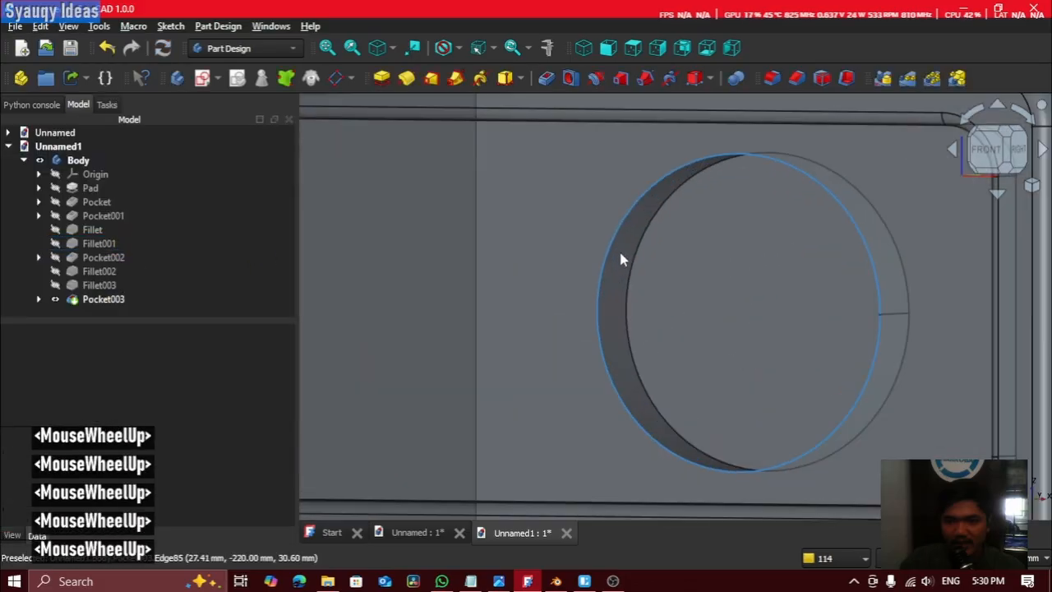
{"action": "left_click", "coordinate": [768, 93]}
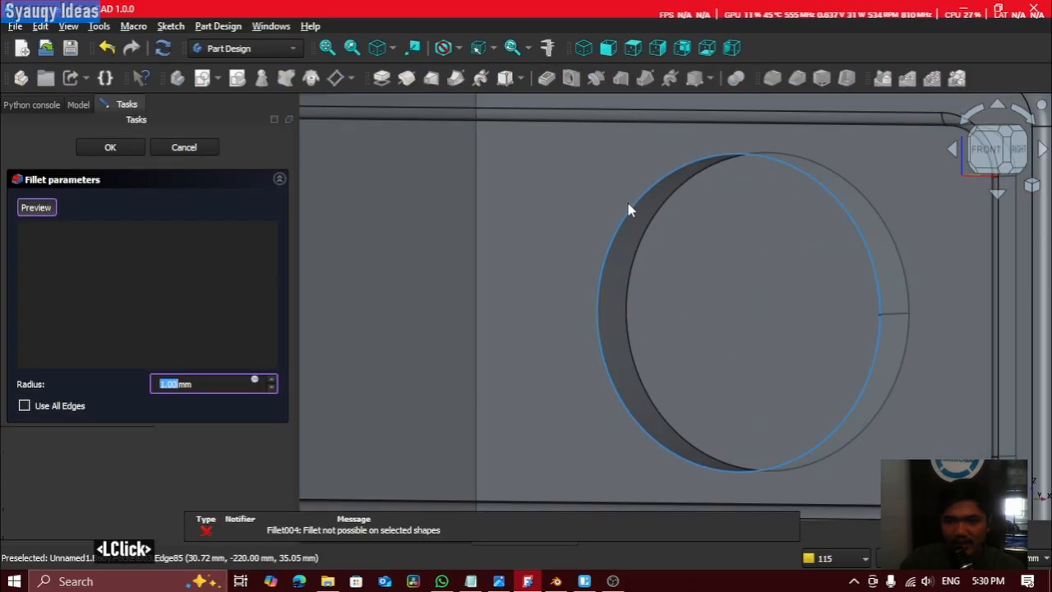
{"action": "left_click", "coordinate": [631, 206]}
{"action": "left_click", "coordinate": [271, 380]}
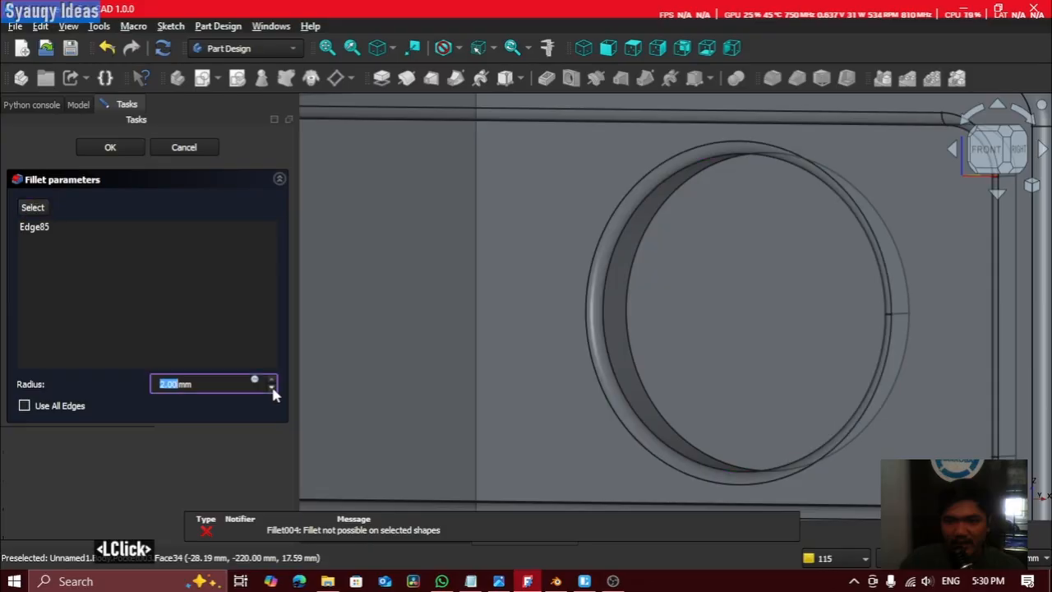
{"action": "left_click", "coordinate": [273, 388]}
{"action": "double_click", "coordinate": [113, 155]}
{"action": "left_click", "coordinate": [112, 156]}
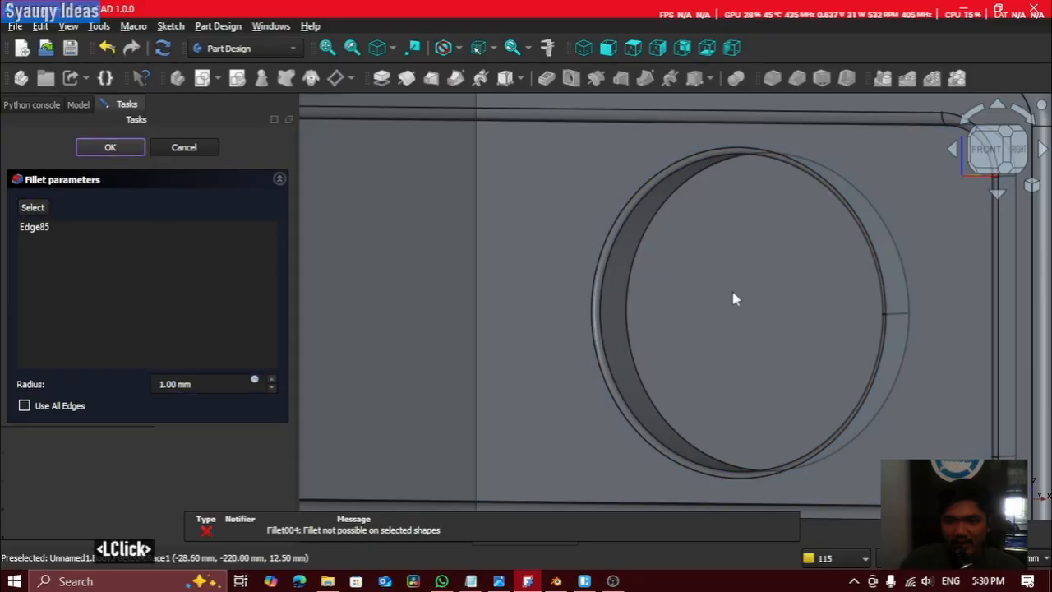
{"action": "scroll", "coordinate": [735, 298], "scroll_direction": "down", "scroll_amount": 5}
{"action": "middle_click_drag", "start_coordinate": [719, 160], "coordinate": [691, 249], "text": "shift"}
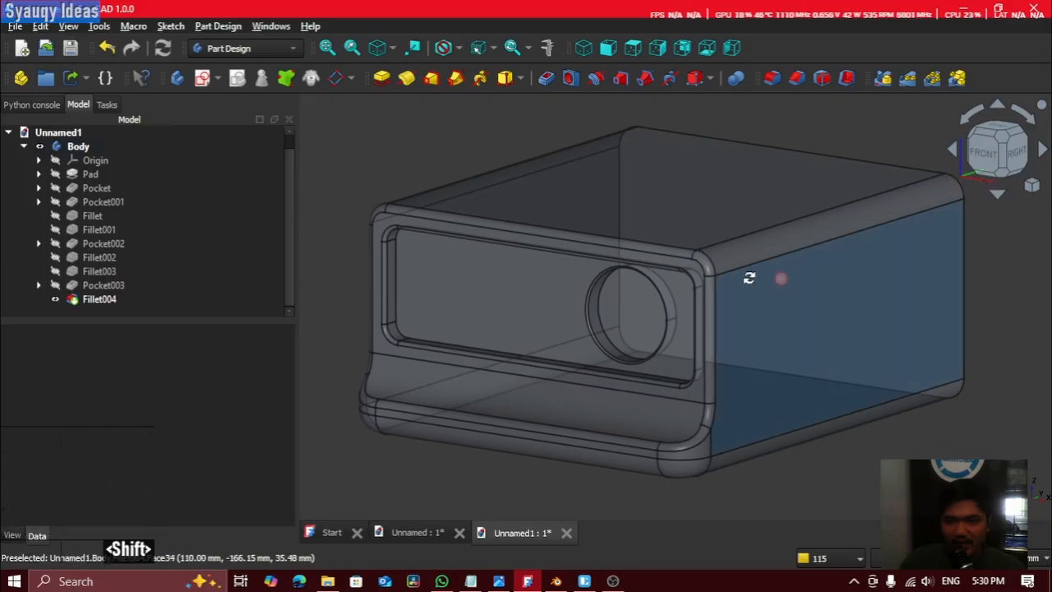
Step: Fillet all the edges around the housing's flat rear face with an 8 mm radius
{"action": "middle_click_drag", "start_coordinate": [747, 277], "coordinate": [667, 275], "text": "shift"}
{"action": "middle_click", "coordinate": [621, 295]}
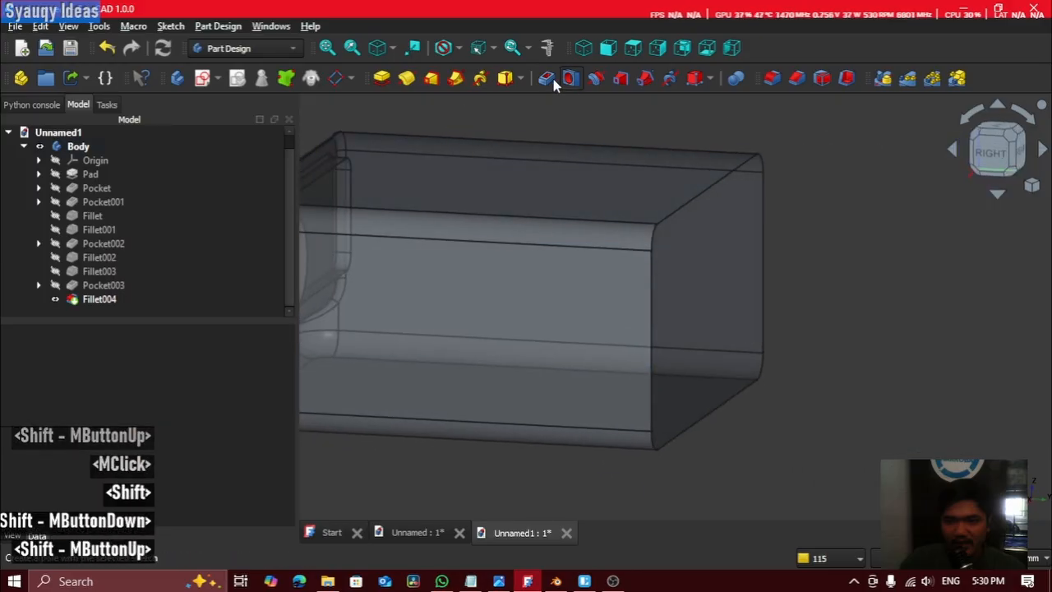
{"action": "left_click", "coordinate": [773, 78]}
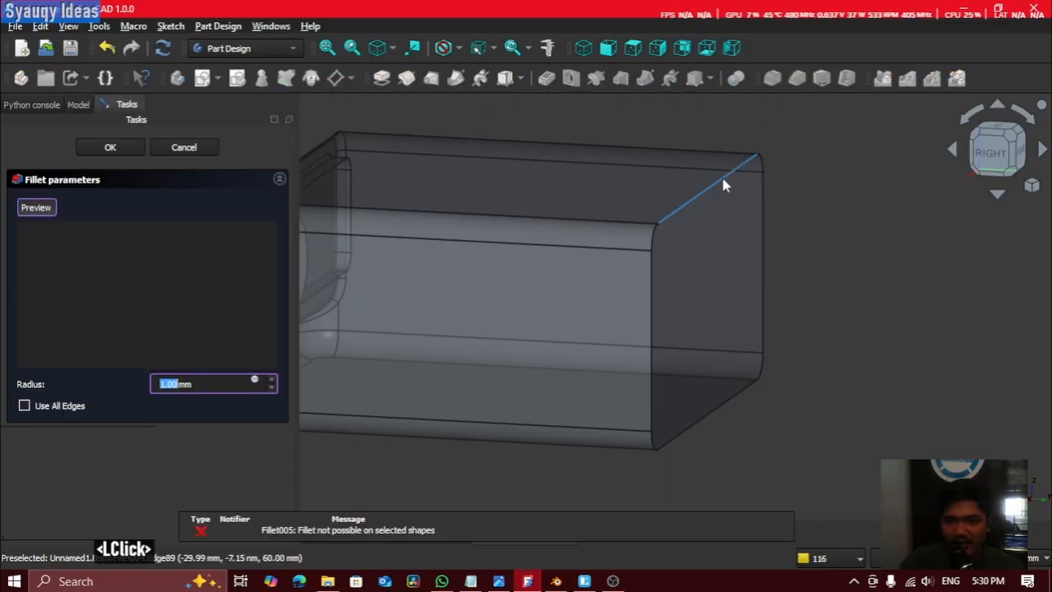
{"action": "left_click", "coordinate": [723, 179]}
{"action": "left_click", "coordinate": [758, 156]}
{"action": "left_click", "coordinate": [741, 202]}
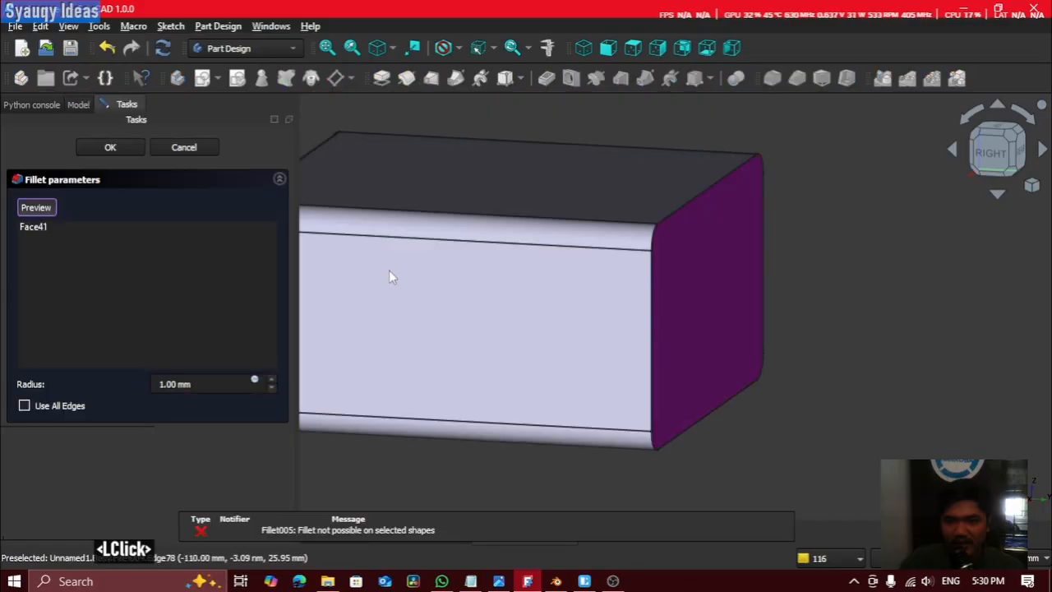
{"action": "left_click", "coordinate": [272, 382]}
{"action": "double_click", "coordinate": [272, 382]}
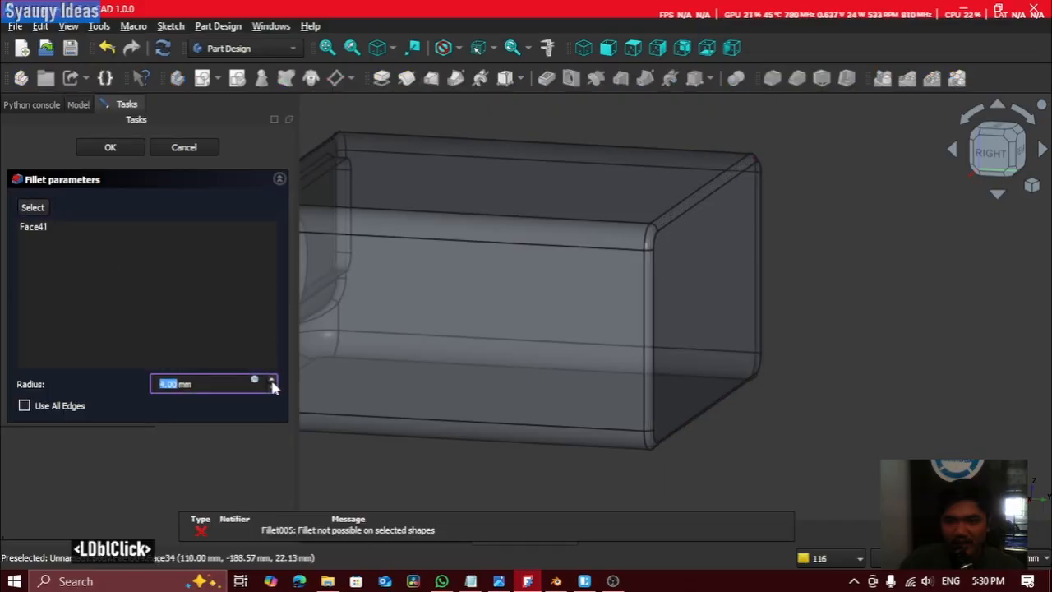
{"action": "left_click", "coordinate": [272, 382]}
{"action": "left_click", "coordinate": [272, 382]}
{"action": "left_click", "coordinate": [272, 382]}
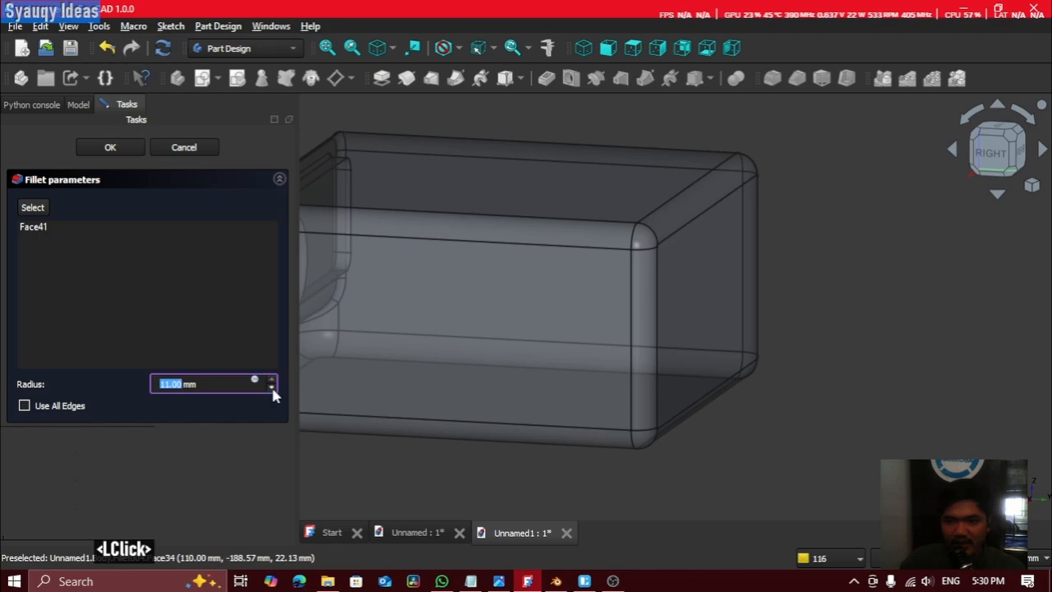
{"action": "double_click", "coordinate": [272, 387]}
{"action": "left_click", "coordinate": [272, 387]}
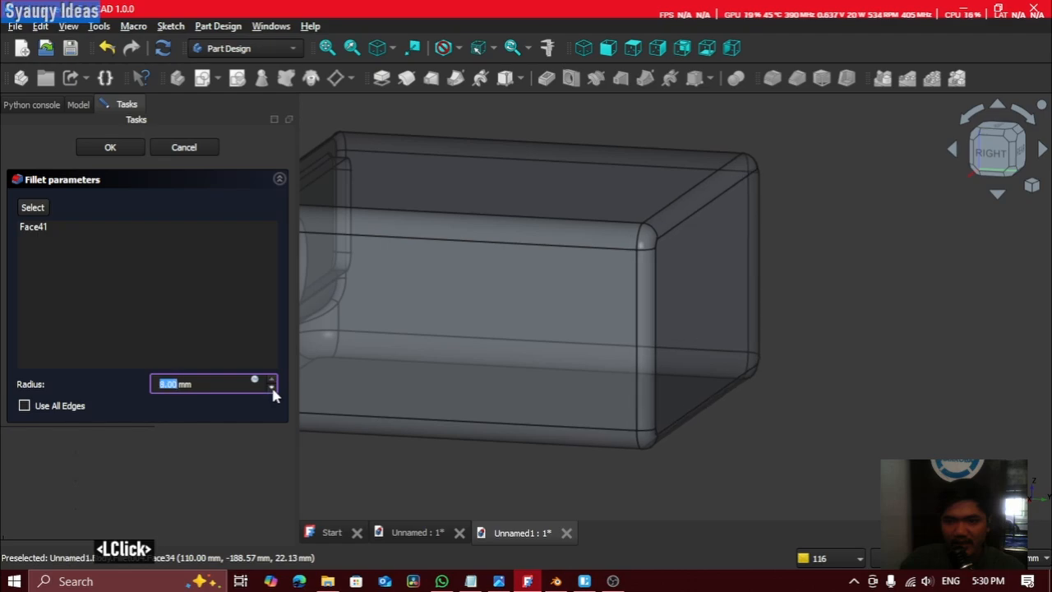
Step: Examine the overall housing shape from the front-right, including the front panel, lens pocket and rounded rear edges
{"action": "middle_click_drag", "start_coordinate": [436, 248], "coordinate": [653, 284], "text": "shift"}
{"action": "middle_click_drag", "start_coordinate": [654, 284], "coordinate": [791, 309]}
{"action": "scroll", "coordinate": [793, 303], "scroll_direction": "down", "scroll_amount": 1}
{"action": "scroll", "coordinate": [767, 335], "scroll_direction": "up", "scroll_amount": 2}
{"action": "scroll", "coordinate": [768, 336], "scroll_direction": "down", "scroll_amount": 1}
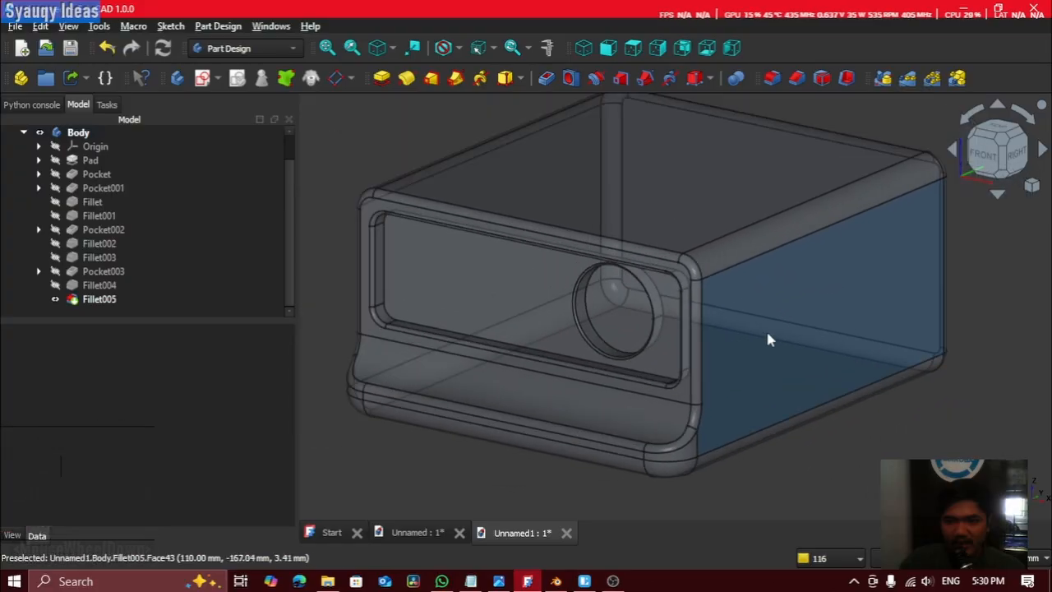
{"action": "scroll", "coordinate": [765, 312], "scroll_direction": "up", "scroll_amount": 1}
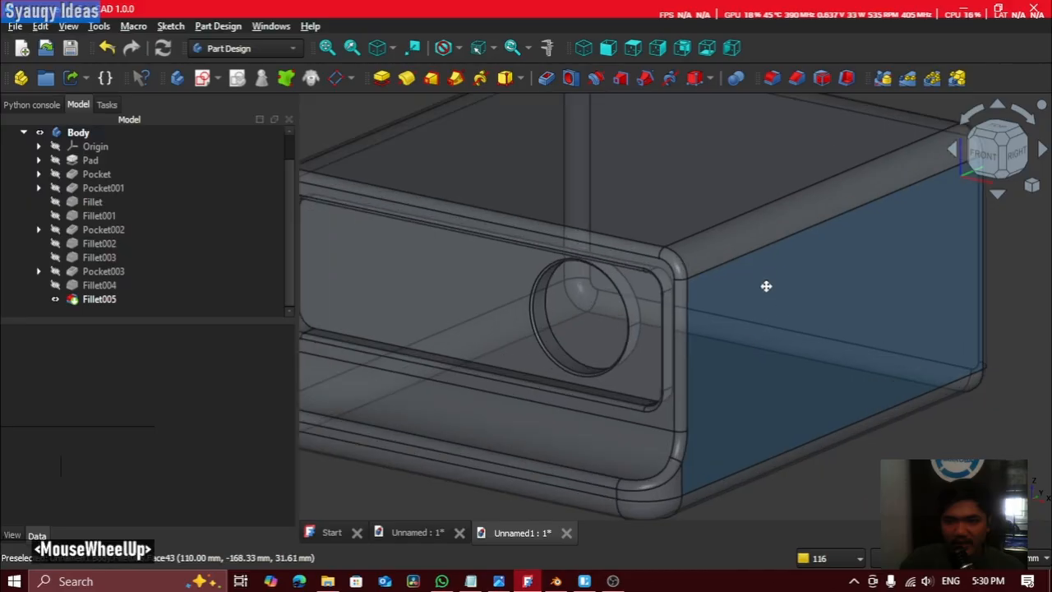
{"action": "middle_click_drag", "start_coordinate": [765, 287], "coordinate": [765, 301]}
{"action": "scroll", "coordinate": [765, 300], "scroll_direction": "down", "scroll_amount": 1}
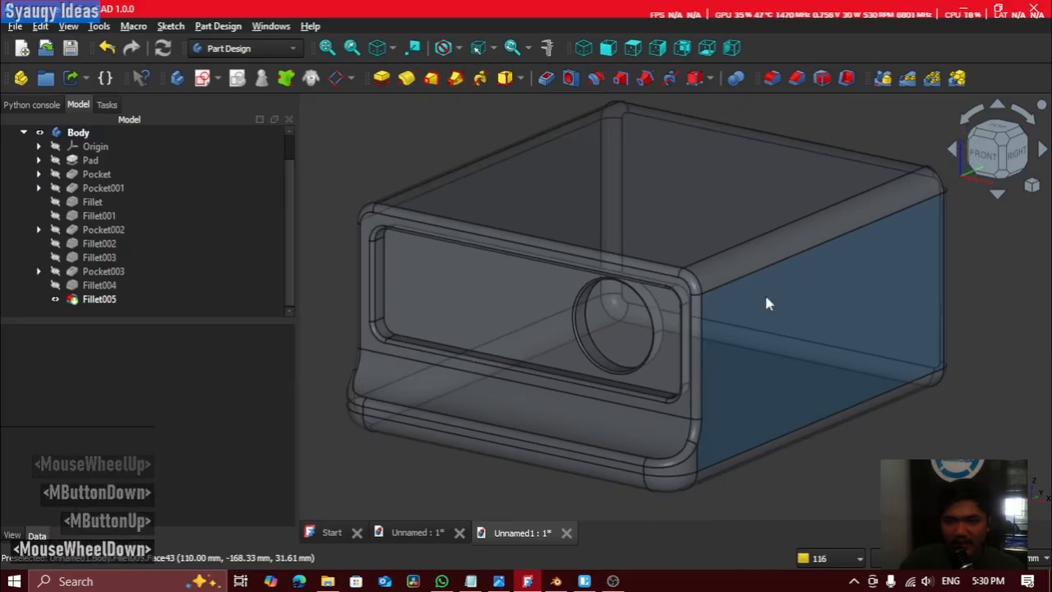